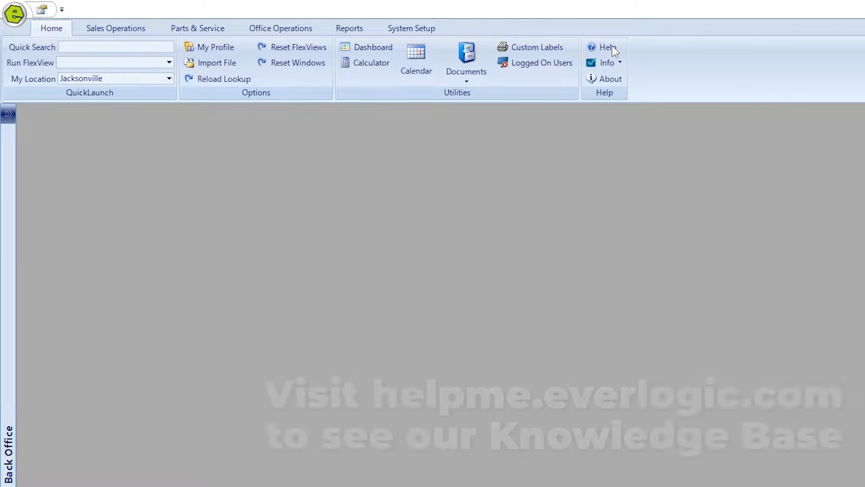
Try Quick Search and the FlexView list, then switch to the Sales Operations commands.
left_click(109, 46)
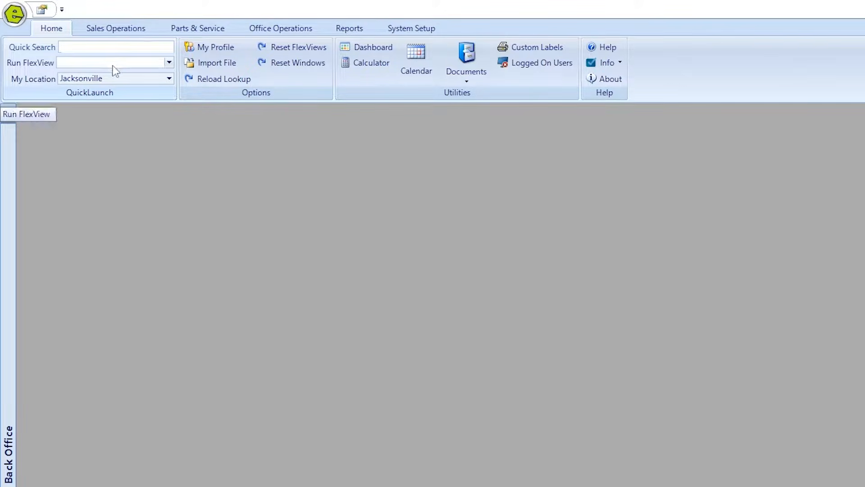
left_click(167, 64)
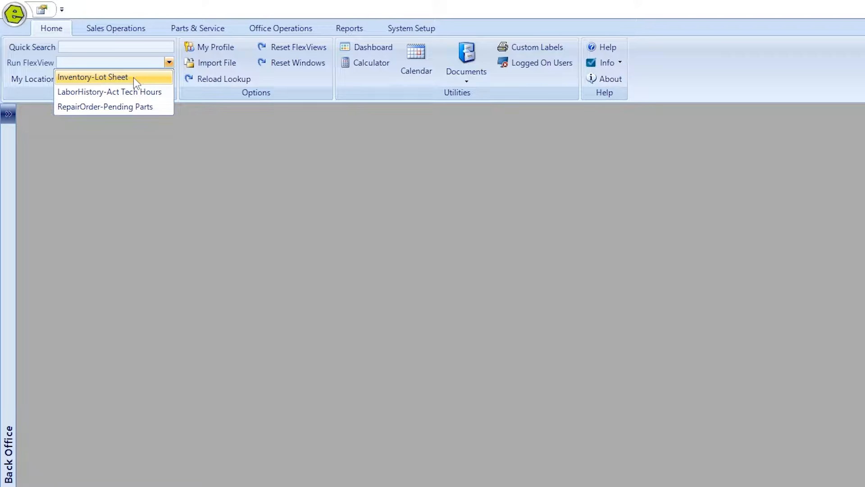
left_click(169, 64)
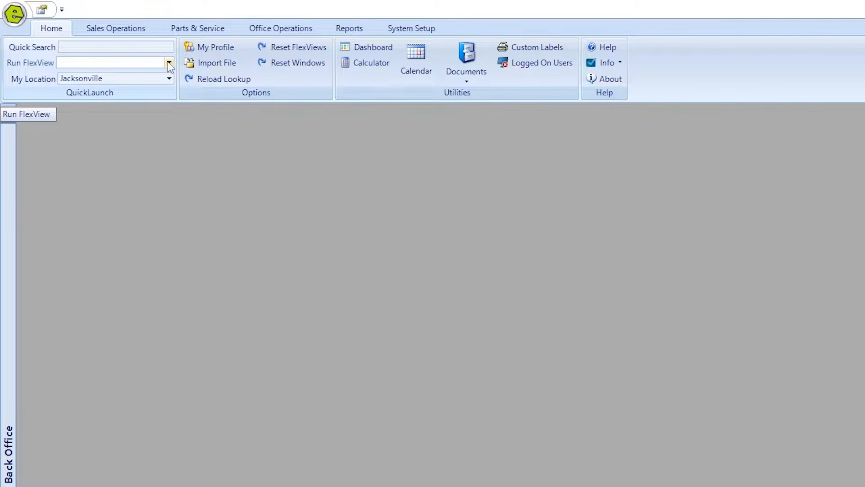
left_click(130, 29)
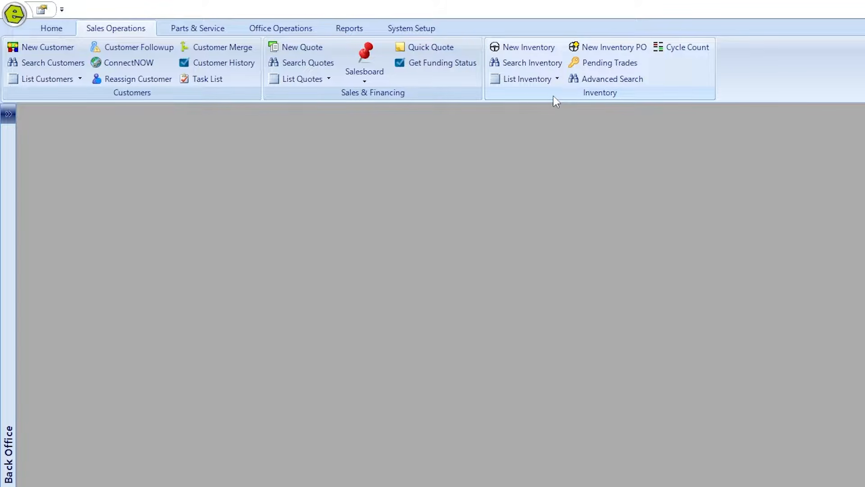
Browse the Parts & Service, Office Operations, Reports and System Setup tabs, then start New Inventory.
left_click(205, 30)
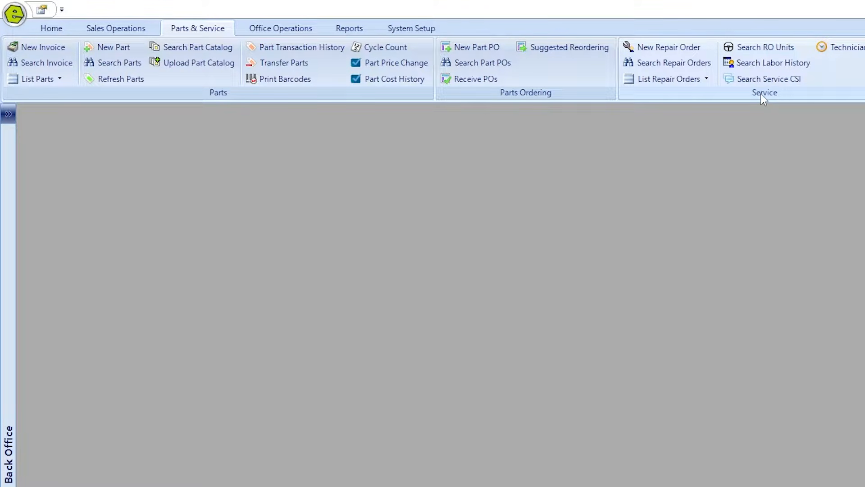
left_click(275, 30)
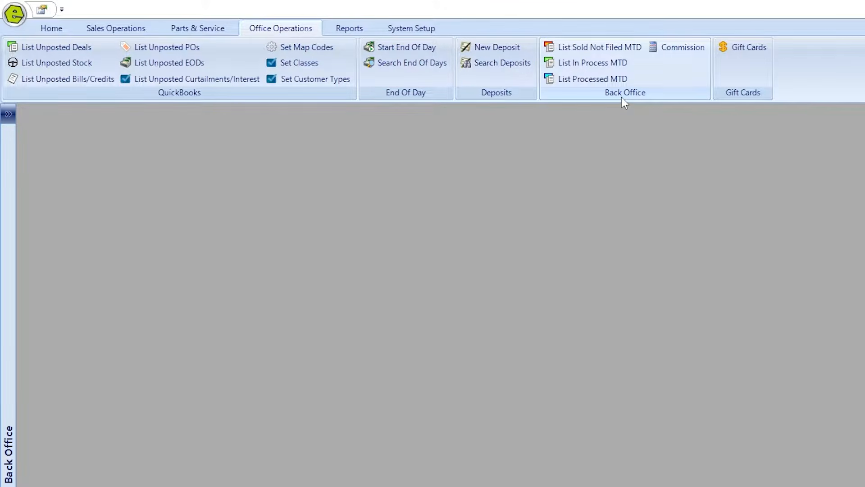
left_click(347, 31)
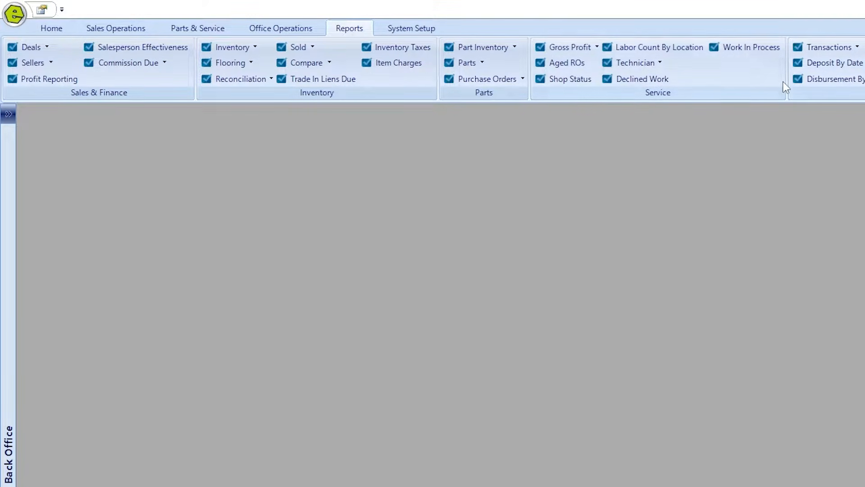
left_click(426, 34)
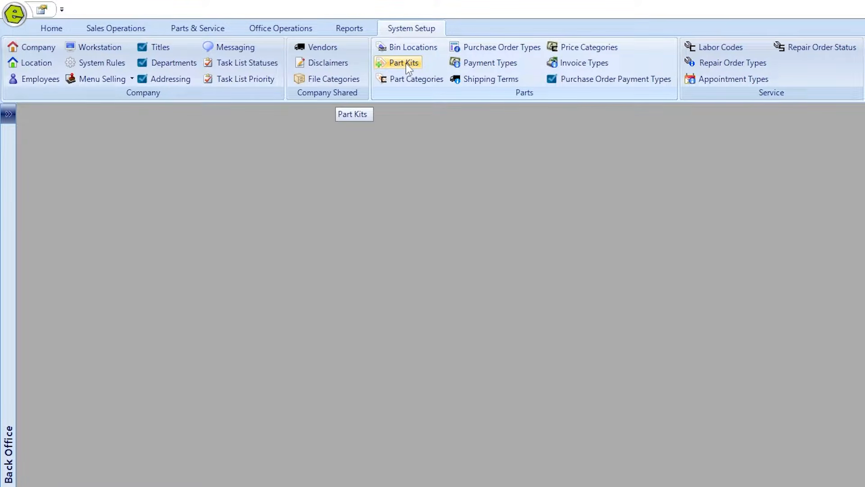
left_click(131, 30)
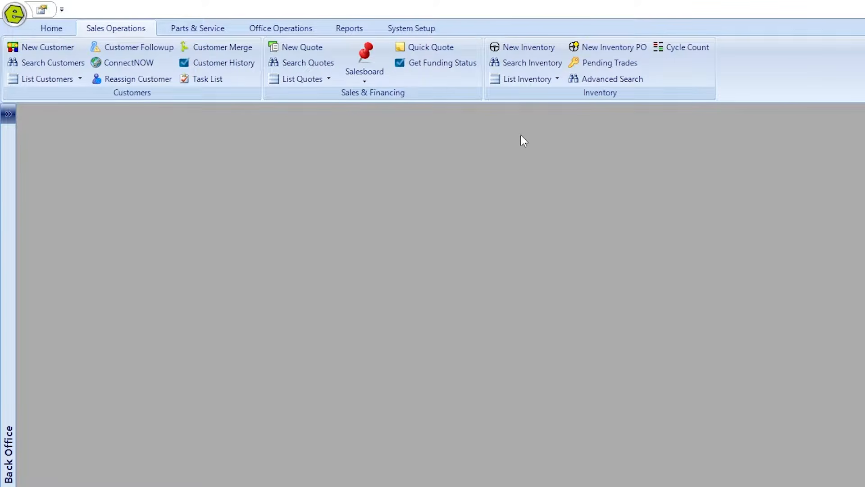
left_click(536, 49)
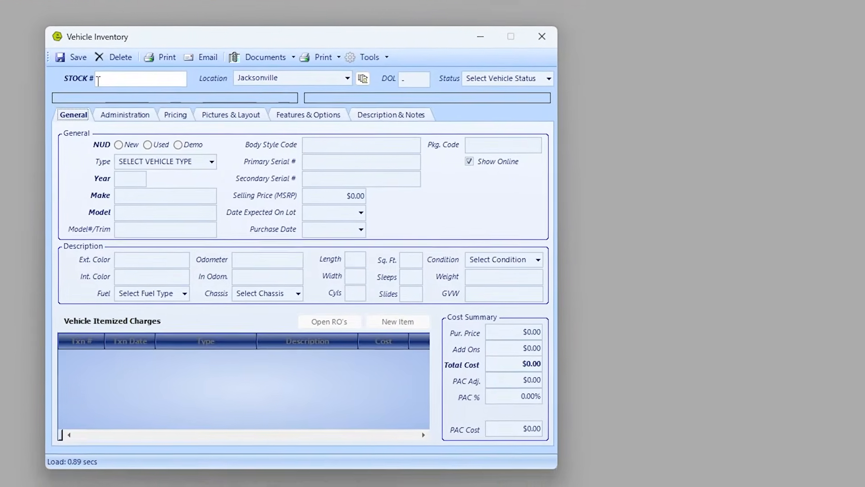
Enter stock number WB86431 with status In Stock, condition New and type Class A.
left_click(97, 73)
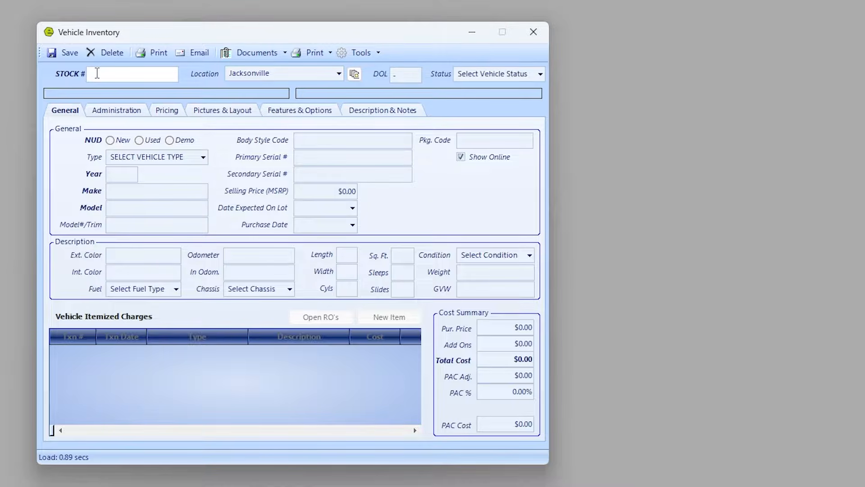
type("WB")
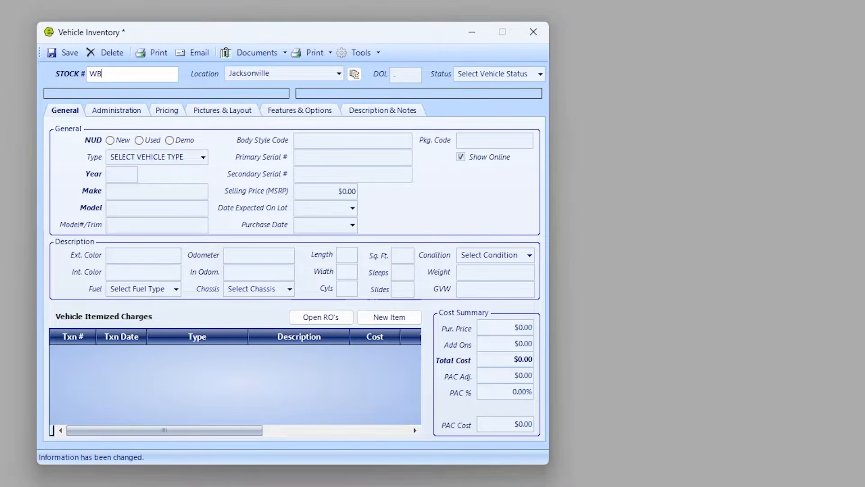
type("86431")
key("Tab")
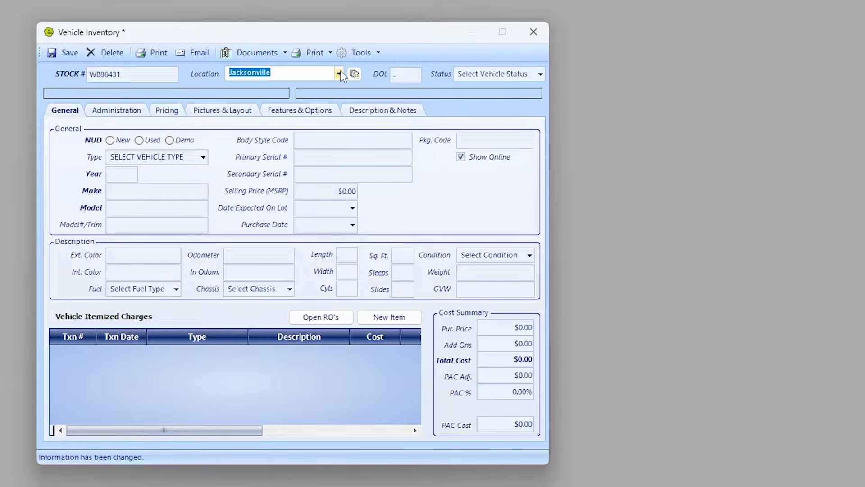
left_click(540, 74)
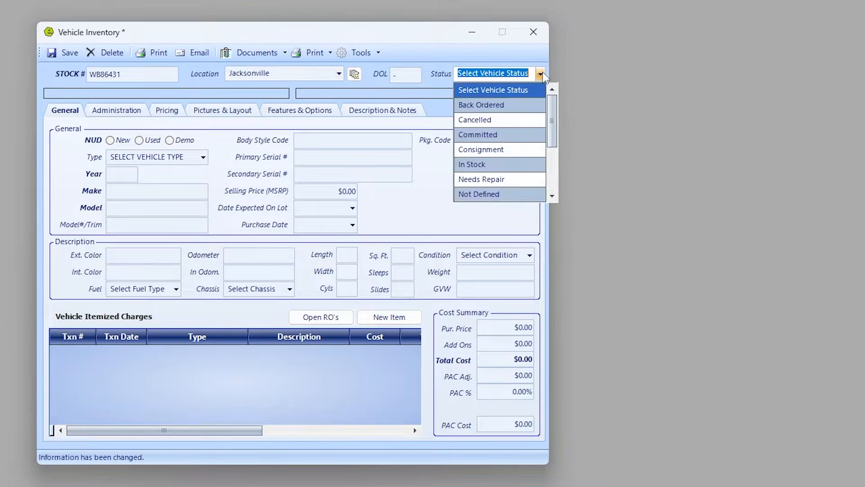
left_click(470, 165)
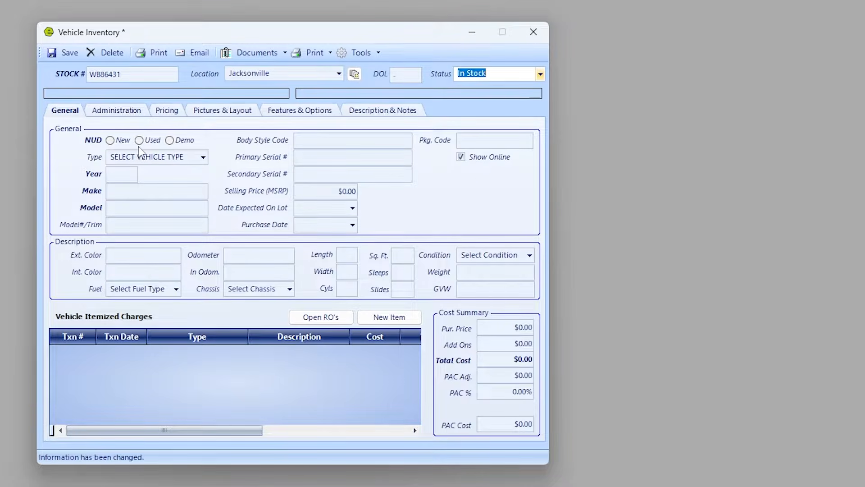
left_click(110, 140)
left_click(203, 158)
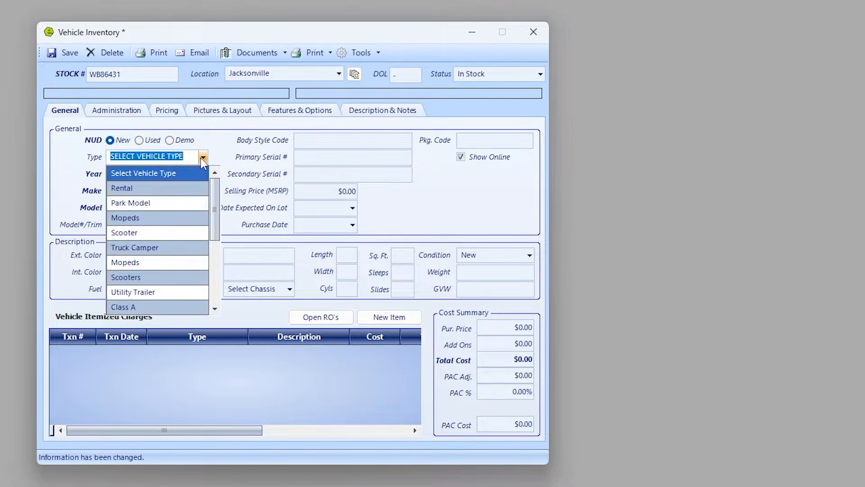
left_click(142, 308)
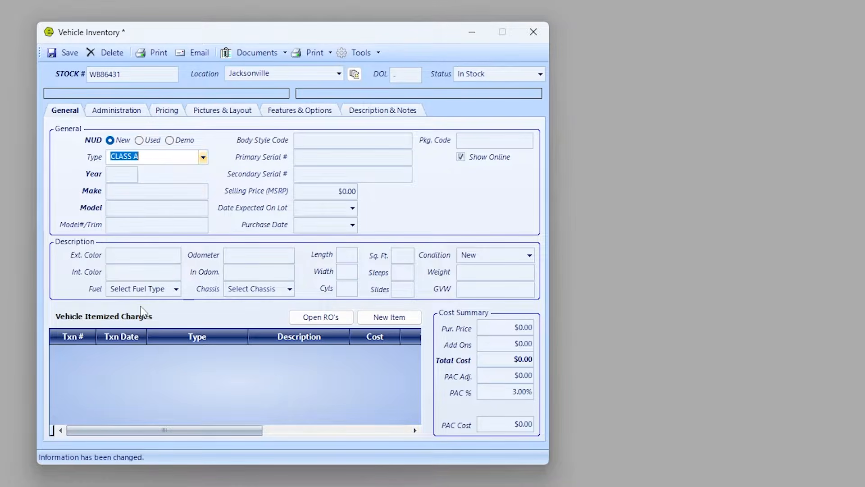
left_click(126, 175)
Enter year 2023, make WINNEBAGO, model ADVENTURER and trim 35P.
type("2023")
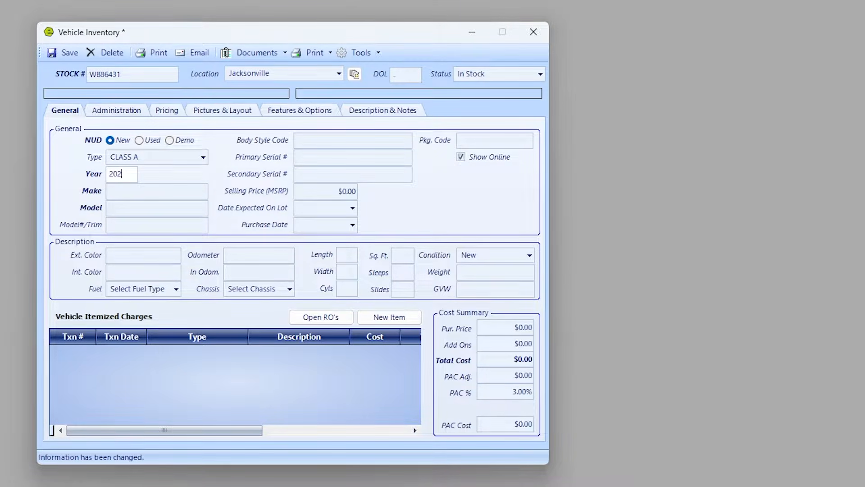
key("Tab")
type("WINNE")
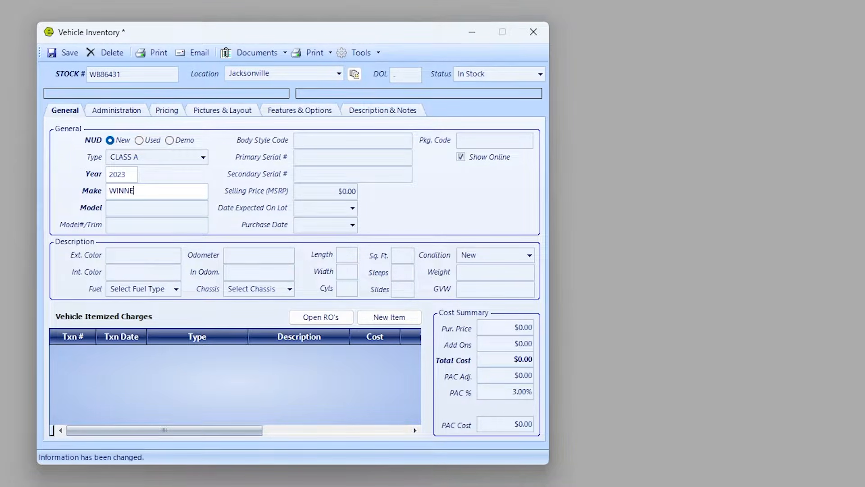
type("BAGO")
key("Tab")
type("ADVENTURER")
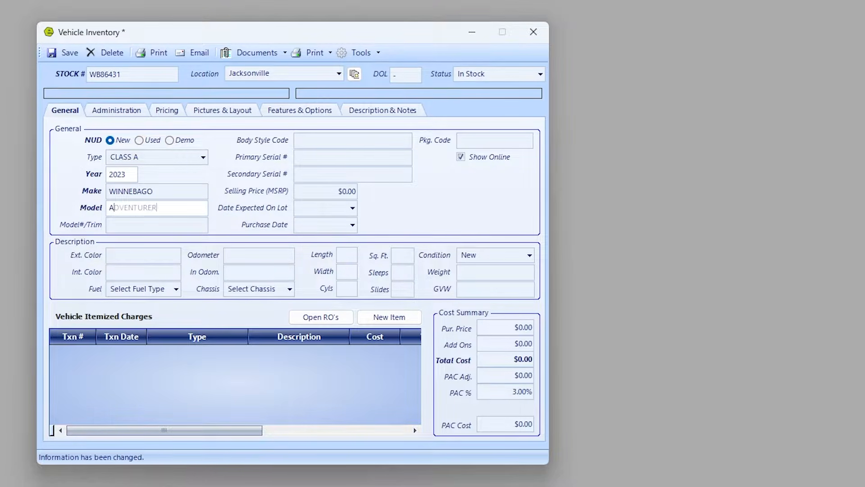
key("Tab")
type("35P")
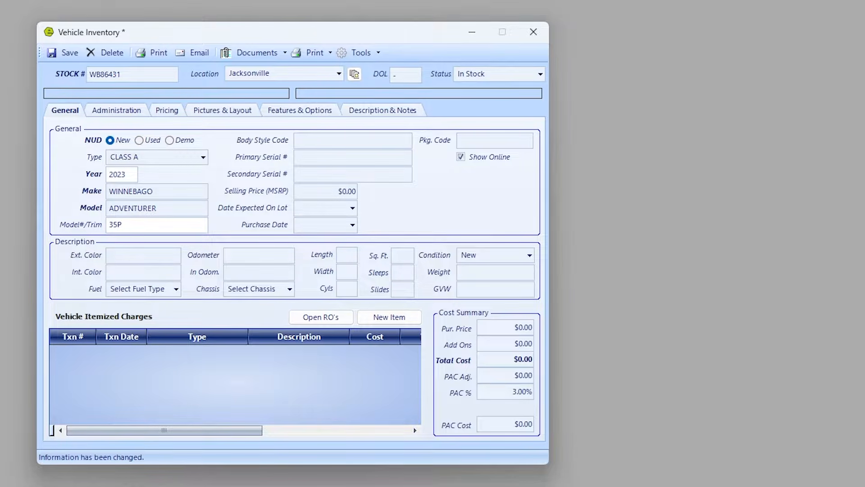
Enter primary serial number 89YIYTO86431 and select it.
key("Tab")
key("Tab")
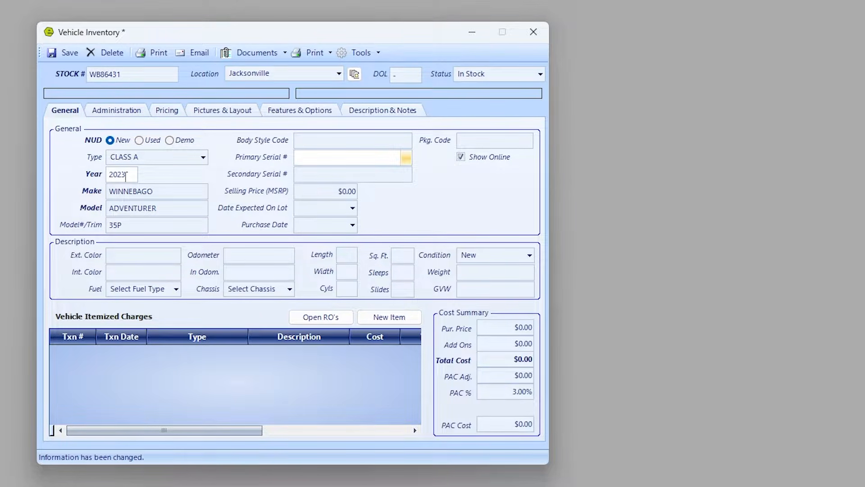
type("89YIYTO86431")
key("Tab")
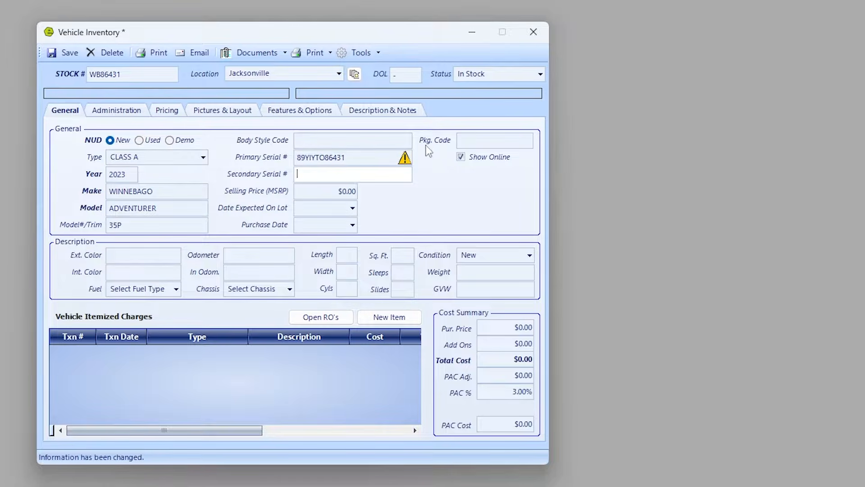
mouse_move(406, 162)
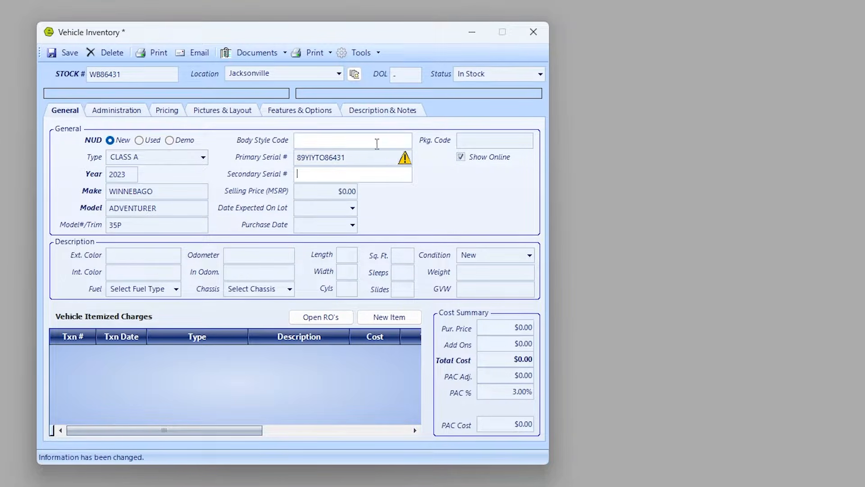
left_click_drag(372, 158, 262, 163)
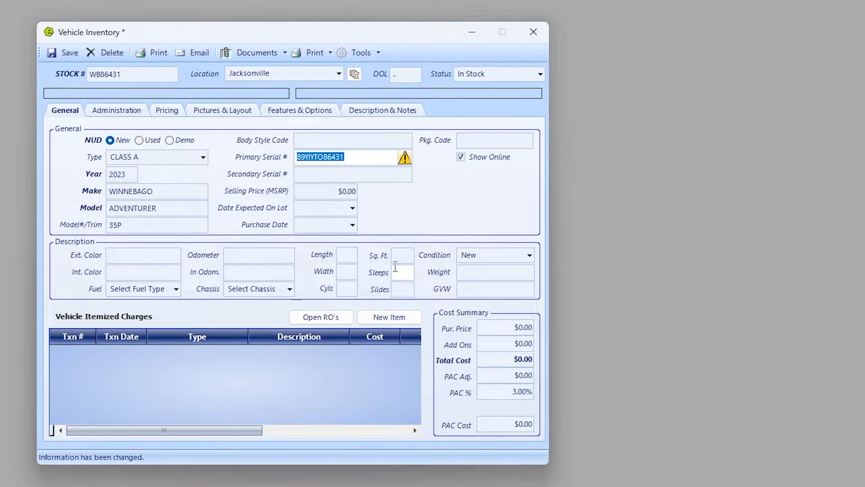
Set the Selling Price (MSRP) to 189000.
left_click(329, 191)
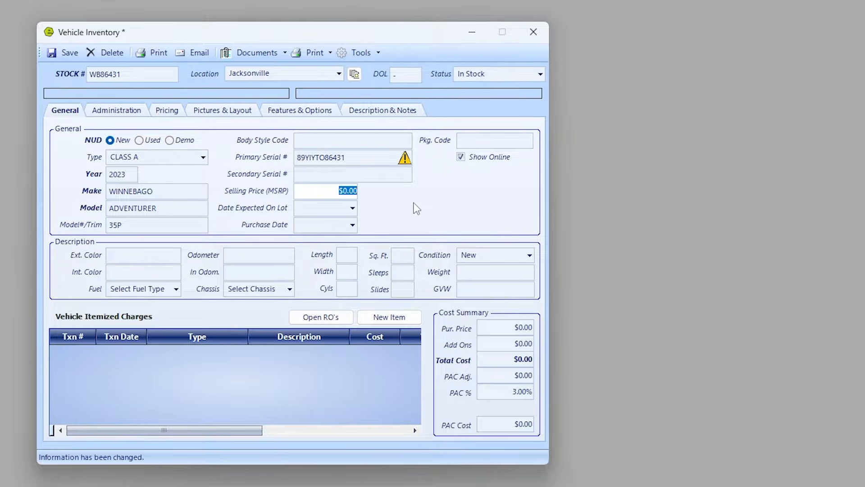
left_click_drag(318, 191, 402, 200)
type("189000")
Set the purchase date to 05/01/2023 and check the 9 days on lot.
left_click(352, 225)
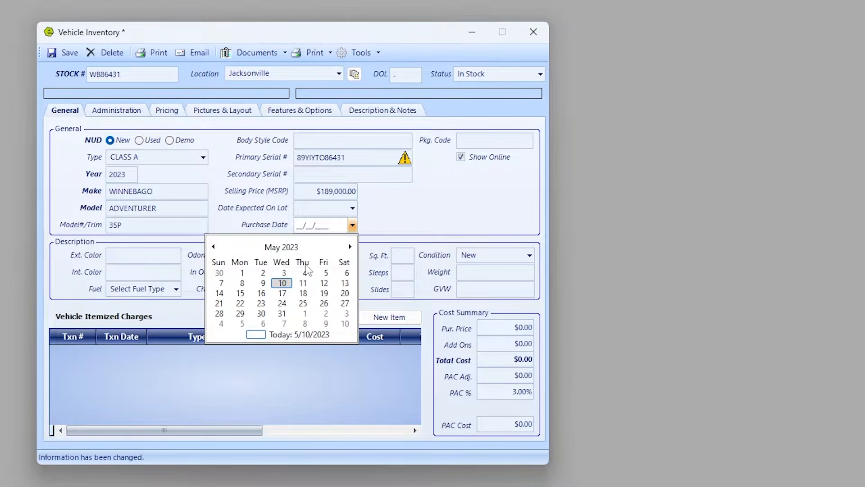
left_click(242, 273)
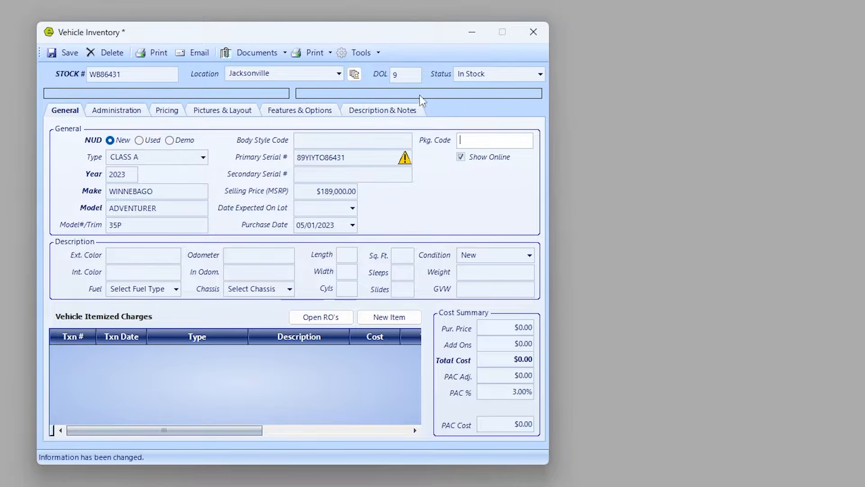
left_click(413, 77)
type("9")
left_click_drag(414, 76, 374, 74)
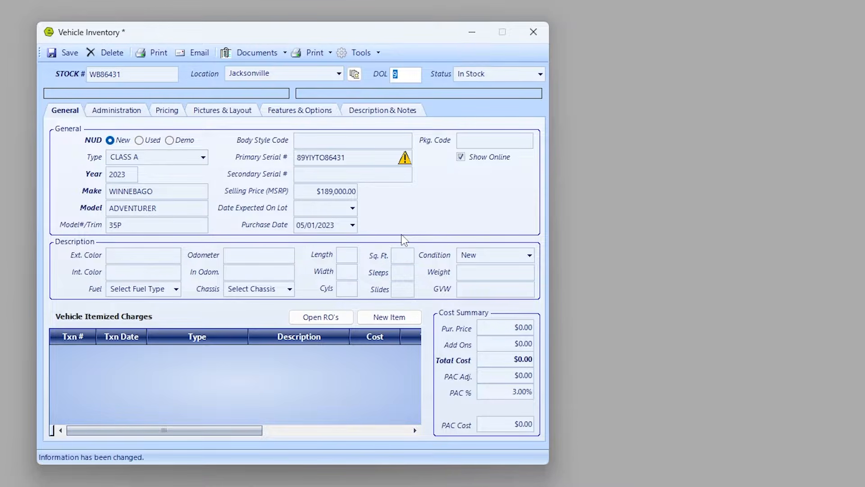
left_click(155, 255)
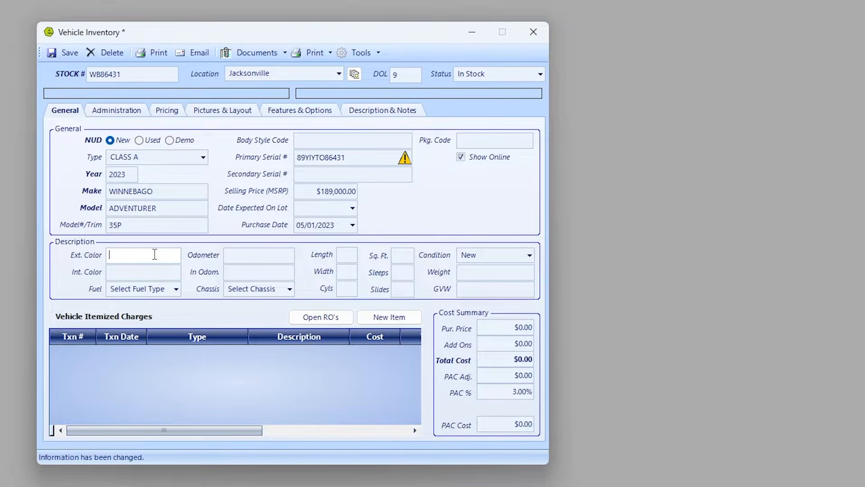
Enter exterior colour burgundy/grey and interior colour oak mountain.
type("burgundy/grey")
key("Tab")
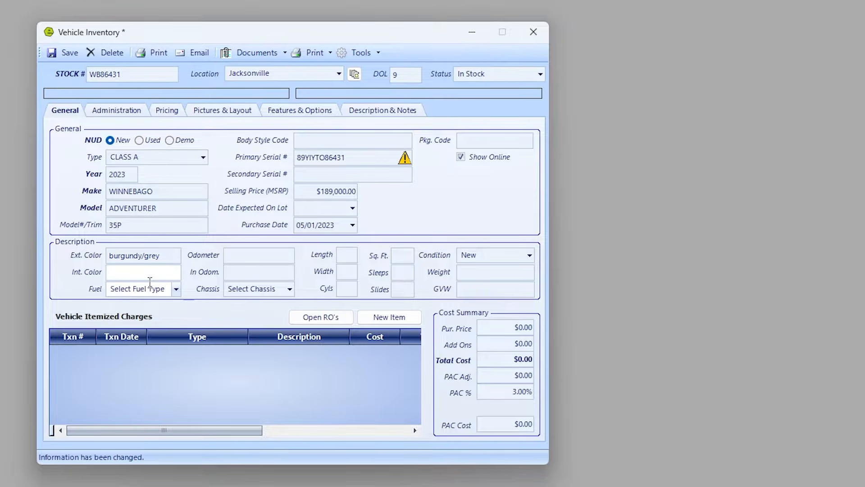
type("oak")
type("mountain")
Set fuel to Gasoline, odometer to 600 and length to 35, and add an itemized charge.
left_click(176, 289)
left_click(147, 333)
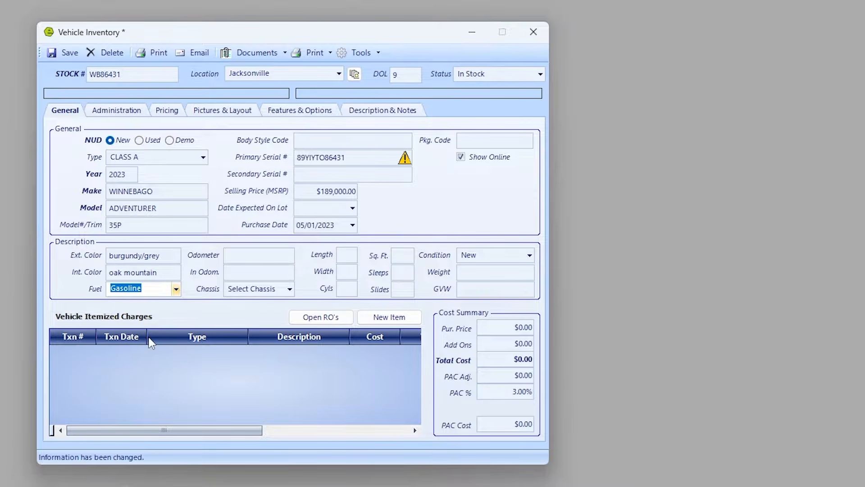
key("Tab")
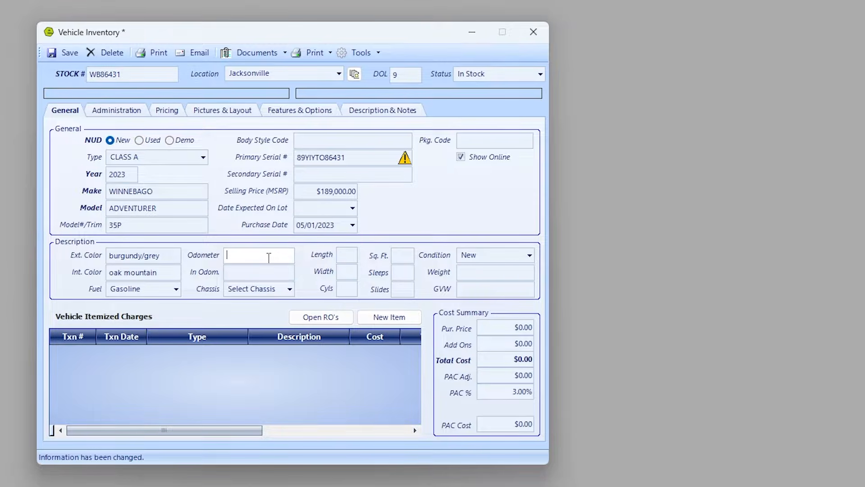
type("600")
key("Tab")
key("Tab")
left_click(348, 256)
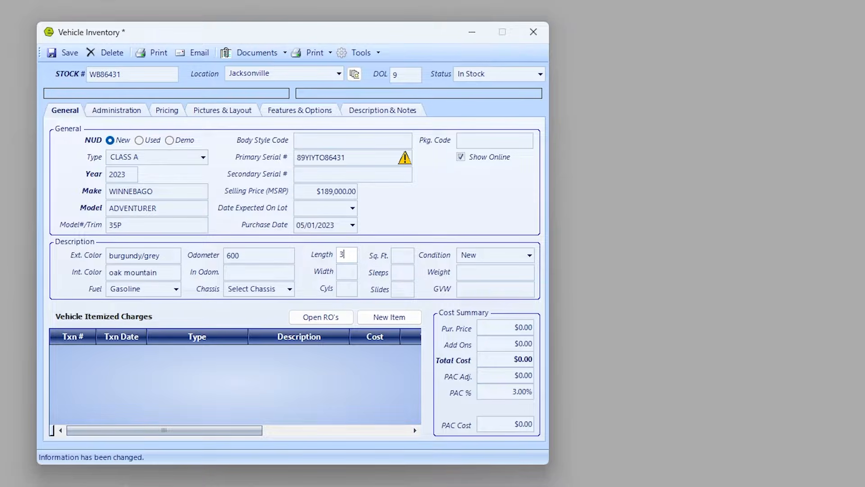
type("35")
key("Tab")
key("Tab")
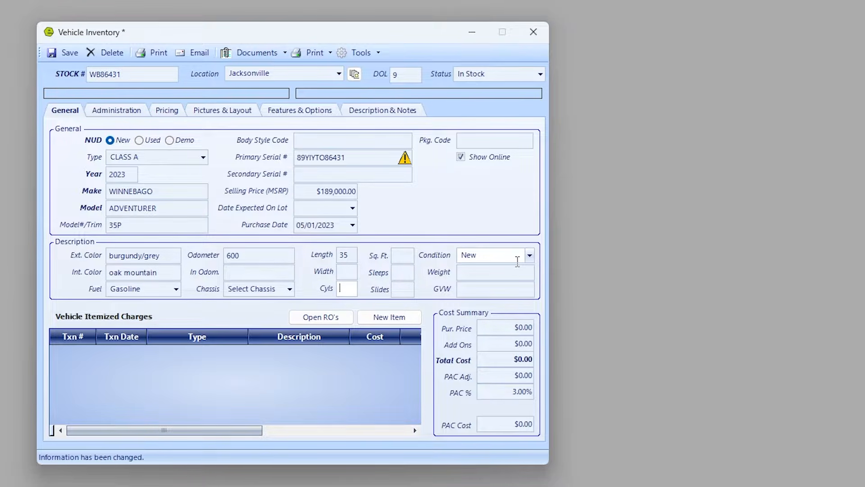
left_click(388, 317)
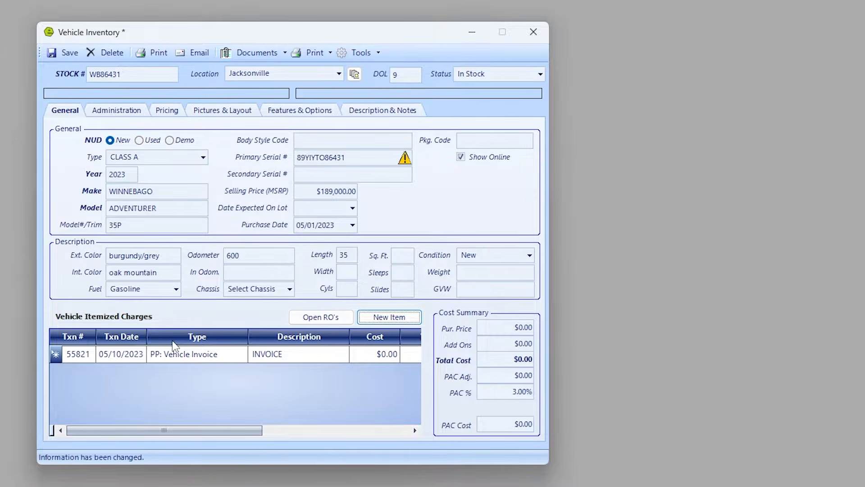
Give the new charge a 149,900 cost from vendor Winnebago Industries, Inc, and save the unit.
left_click(208, 356)
left_click(372, 353)
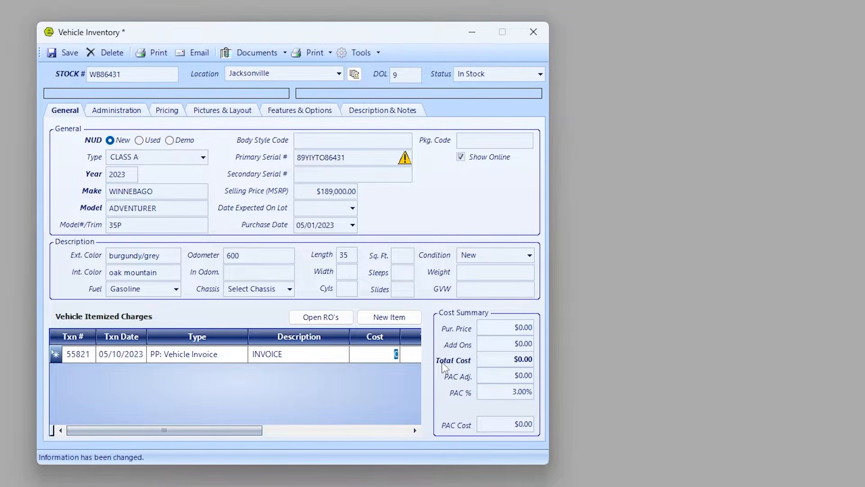
type("149,900")
key("Tab")
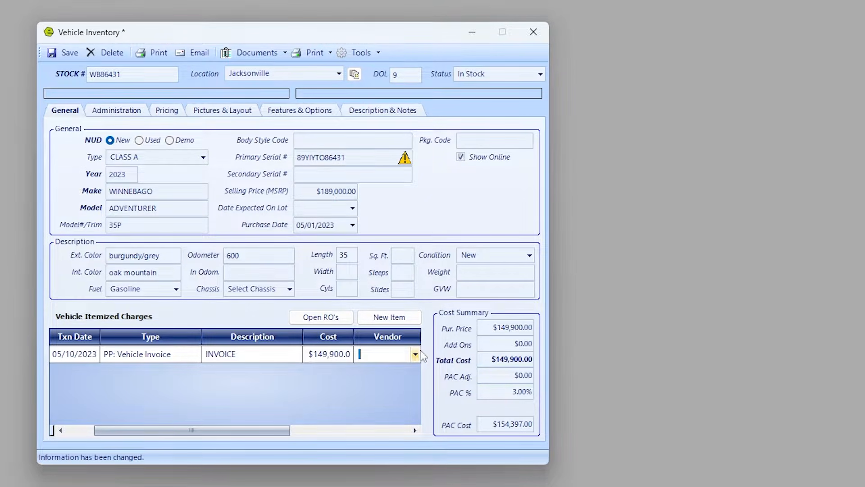
type("Winnebago Industries, Inc")
key("Tab")
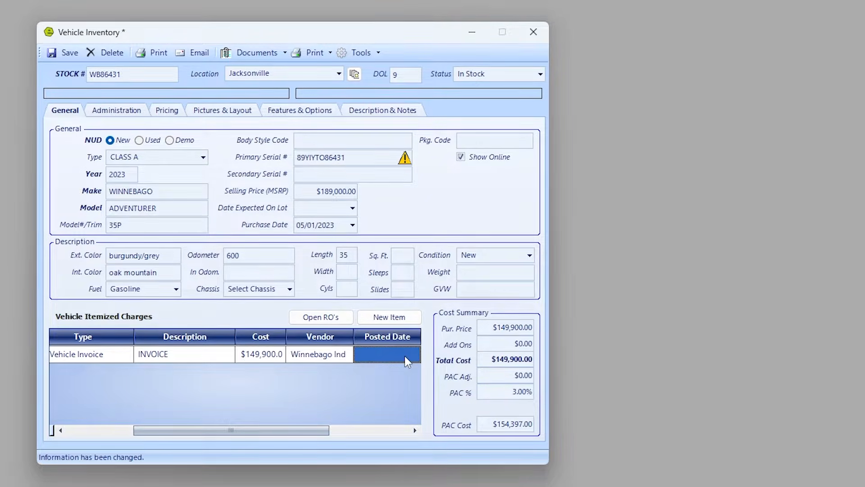
left_click(63, 52)
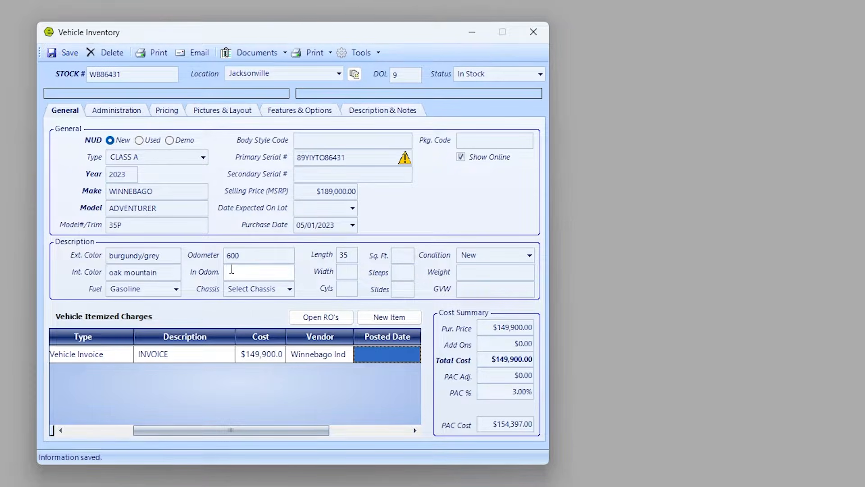
left_click_drag(318, 429, 187, 425)
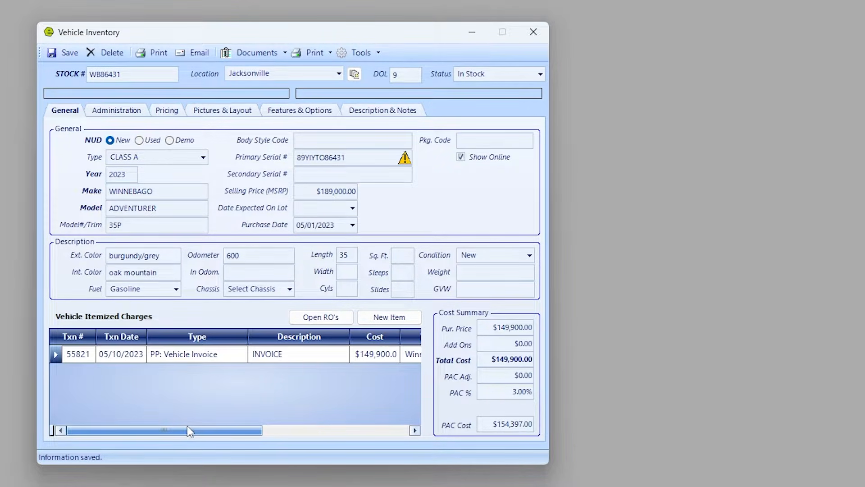
On the Administration tab choose NextGear as floor plan company and save before adding a balance.
left_click(120, 112)
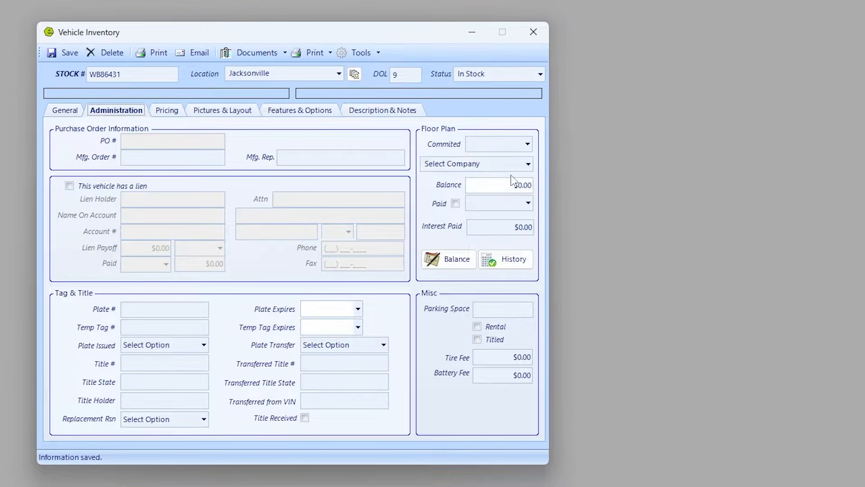
left_click(529, 164)
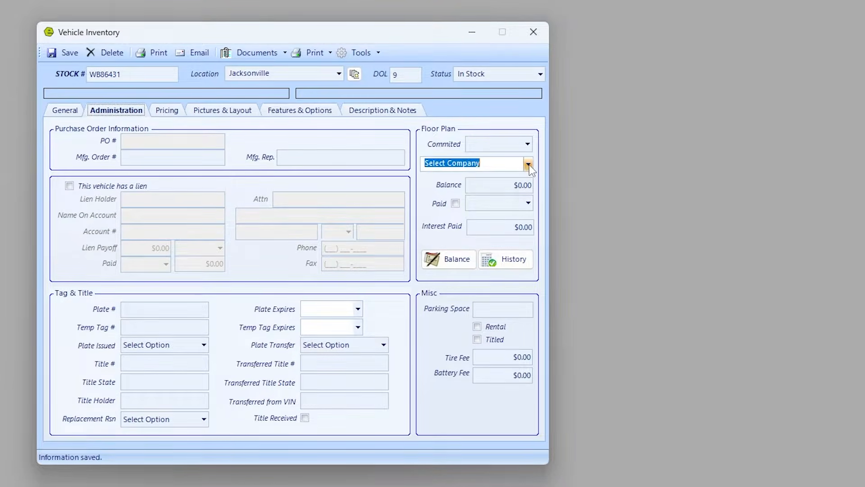
type("NextGear")
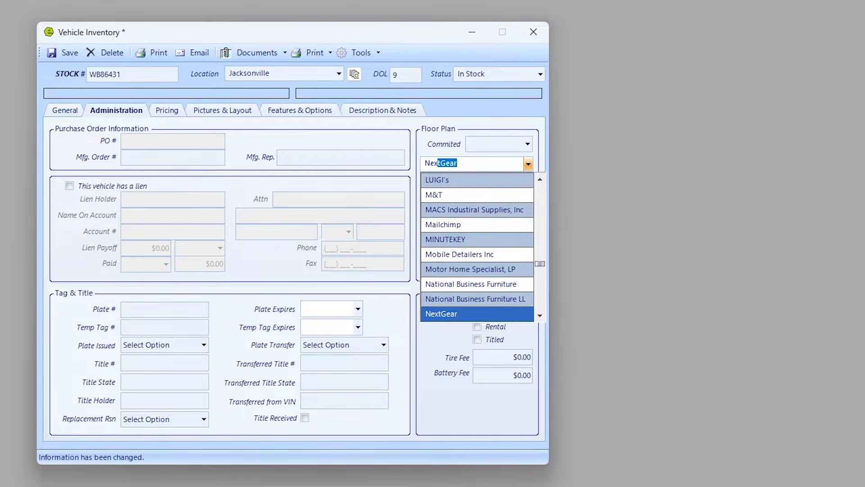
key("Return")
key("Tab")
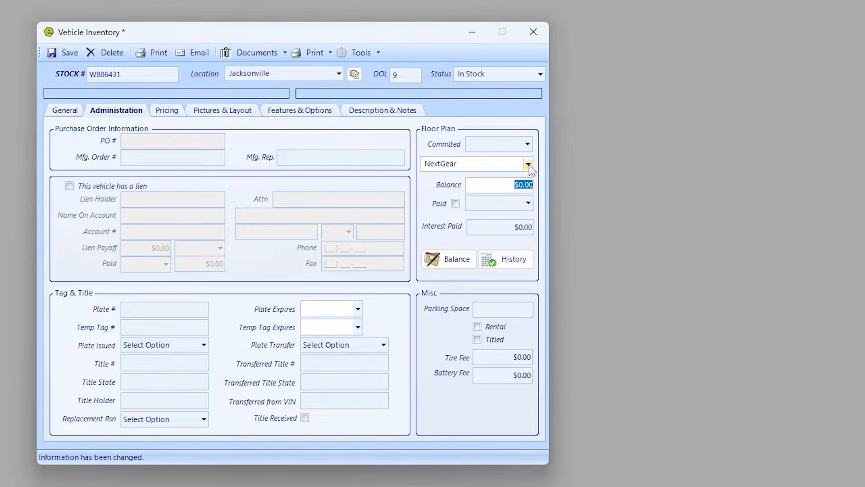
left_click(461, 261)
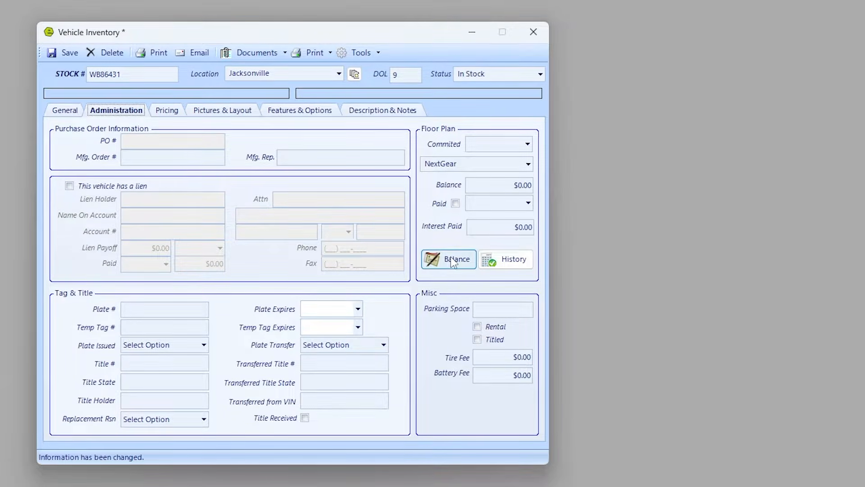
left_click(690, 425)
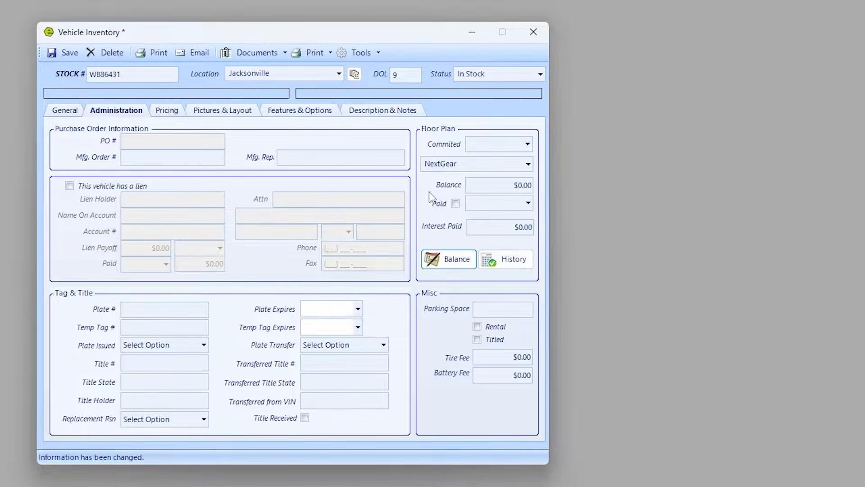
Add a 149,900 Starting Balance dated 05/01/2023 to the NextGear floor plan.
left_click(129, 54)
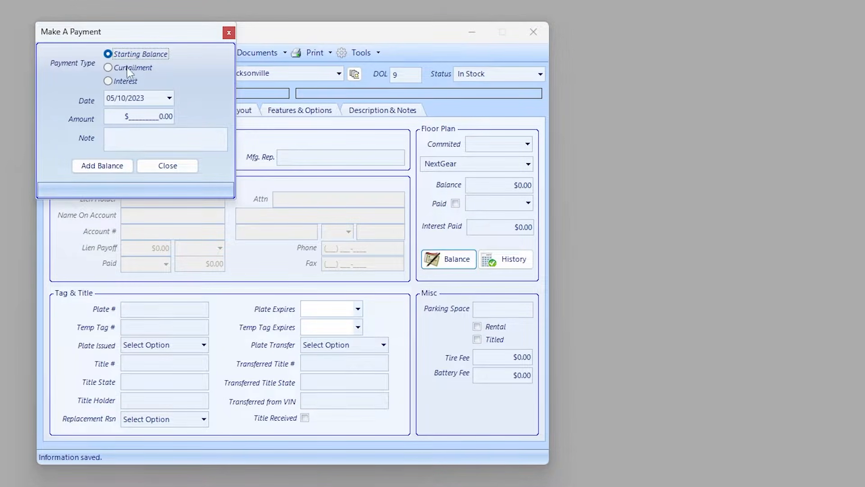
left_click(170, 98)
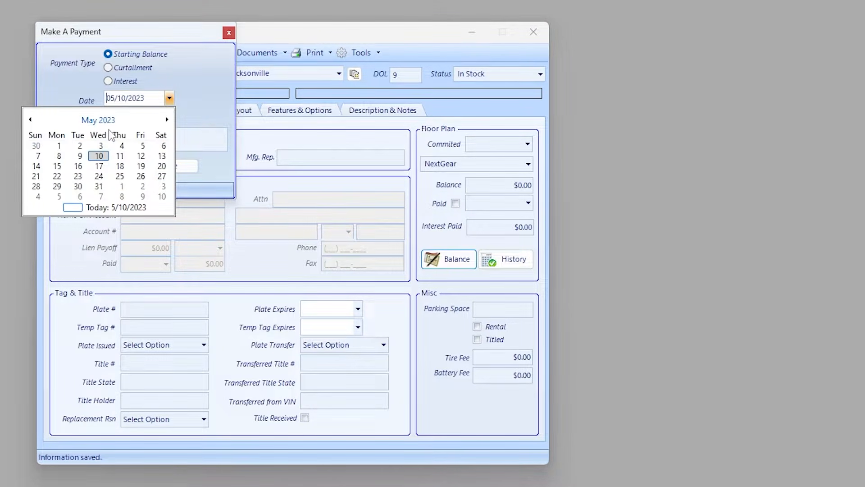
left_click(62, 144)
left_click(137, 118)
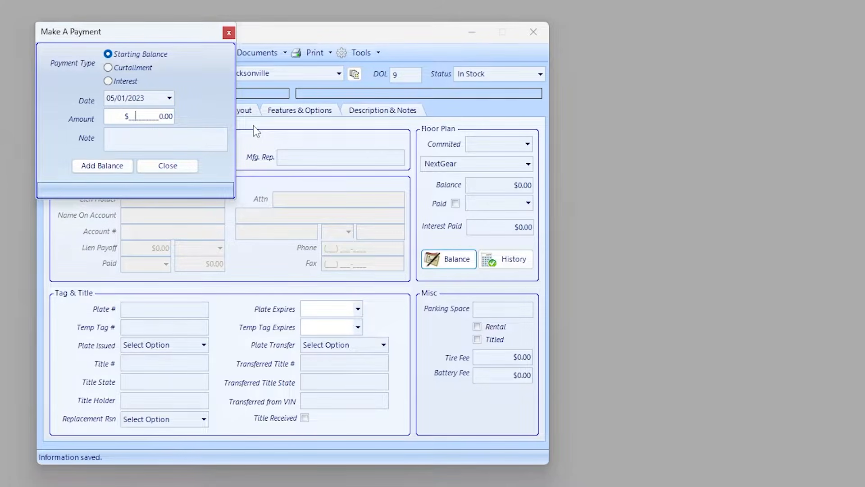
type("149,90")
left_click(110, 167)
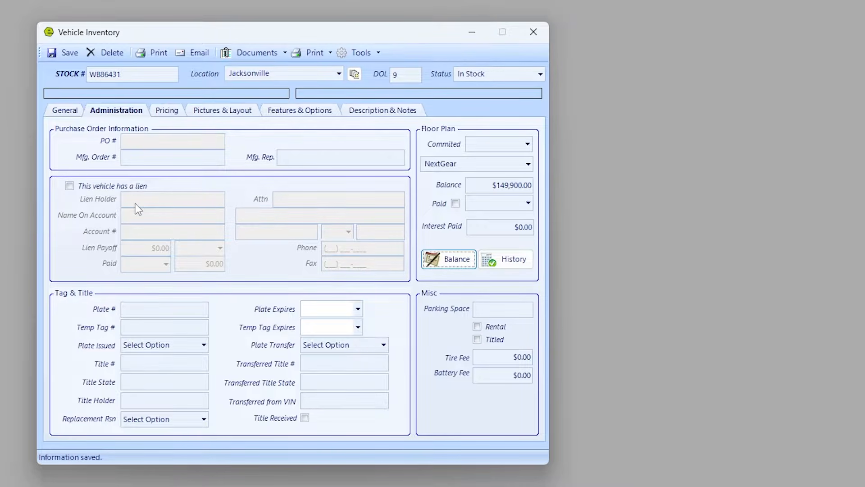
left_click(127, 305)
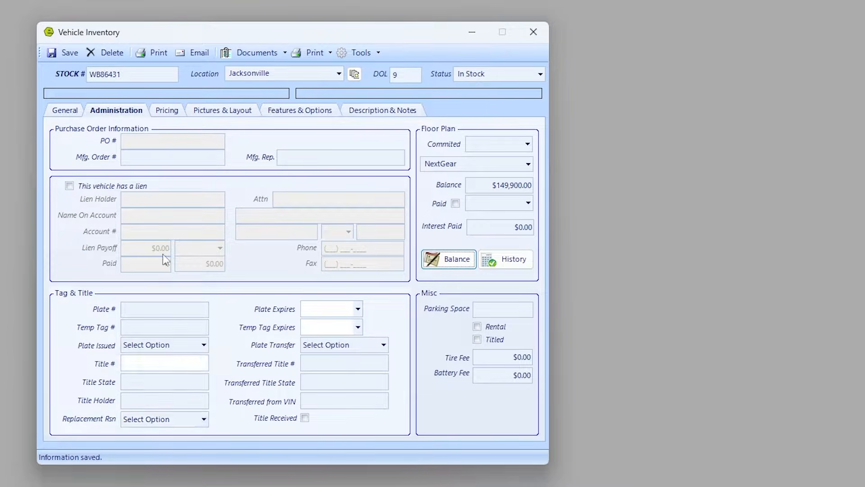
left_click(166, 111)
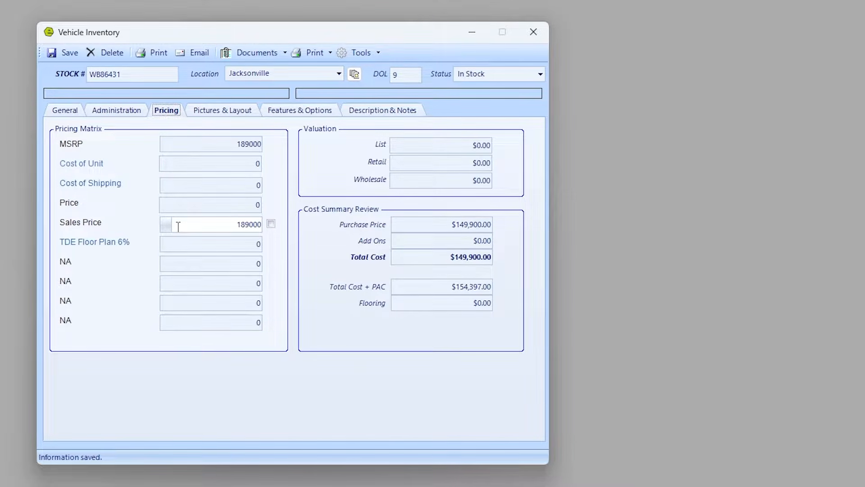
Set the TDE Floor Plan 6% formula to Pricing - P2 times 6%.
left_click(166, 245)
left_click(165, 246)
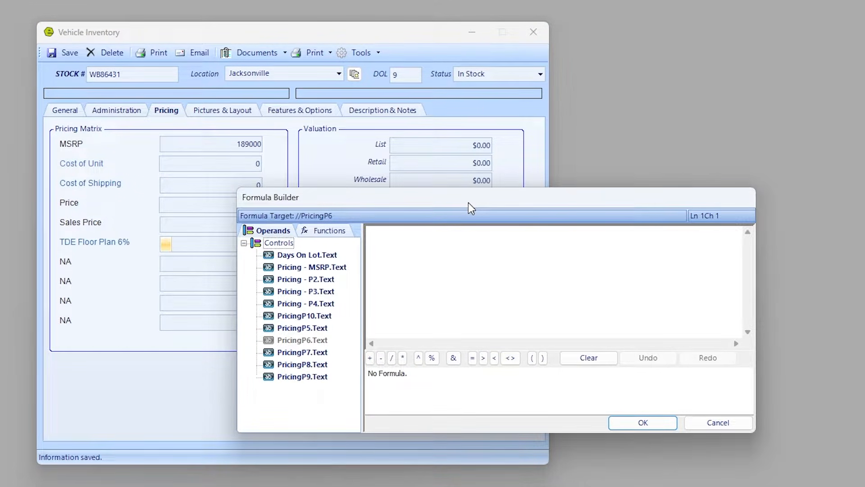
left_click(311, 281)
double_click(311, 284)
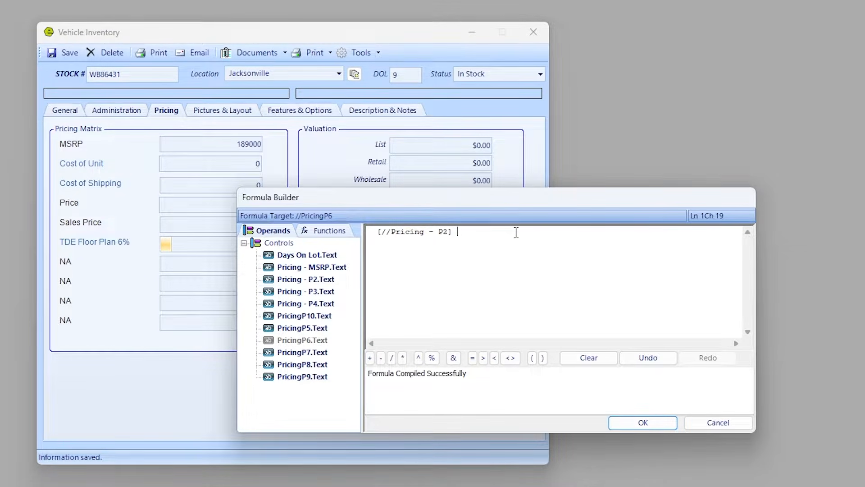
type("* 65")
left_click(640, 422)
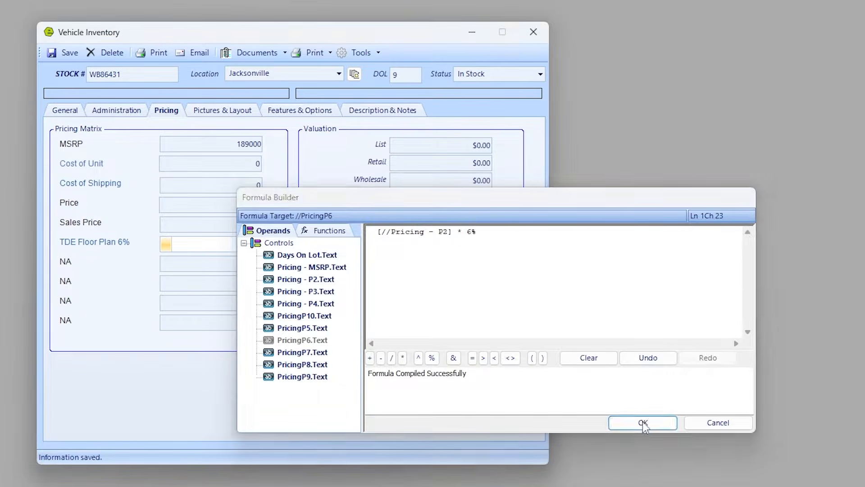
Enter 149900 as the Cost of Unit so the floor plan fee computes to 8994.
left_click(233, 165)
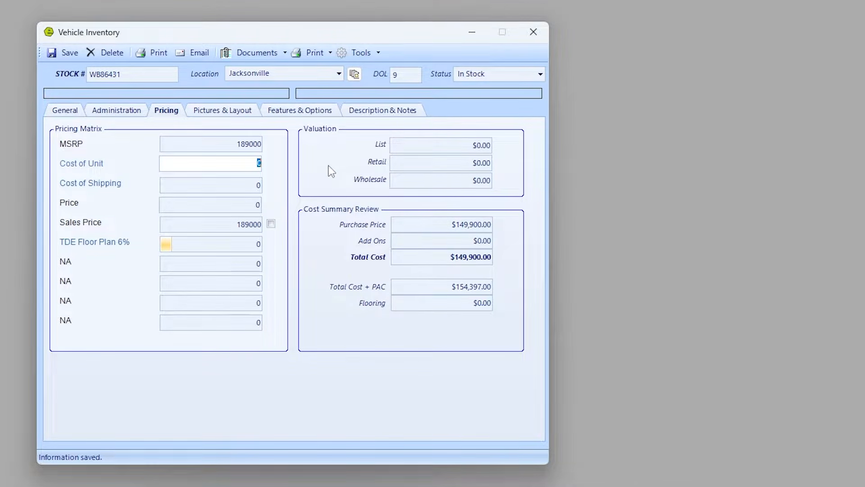
type("149900")
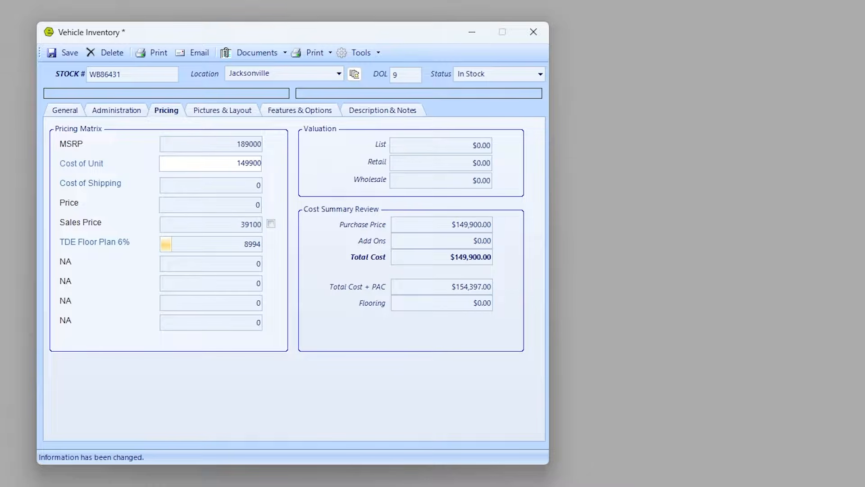
key("Tab")
left_click(244, 244)
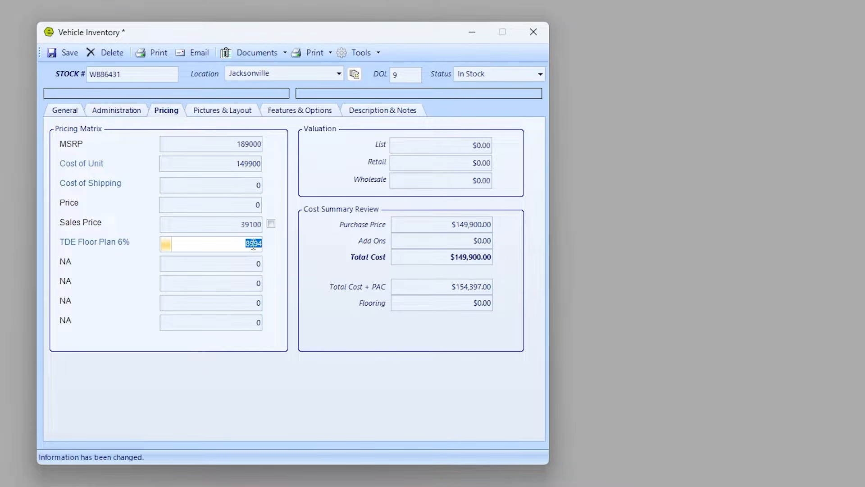
left_click(210, 112)
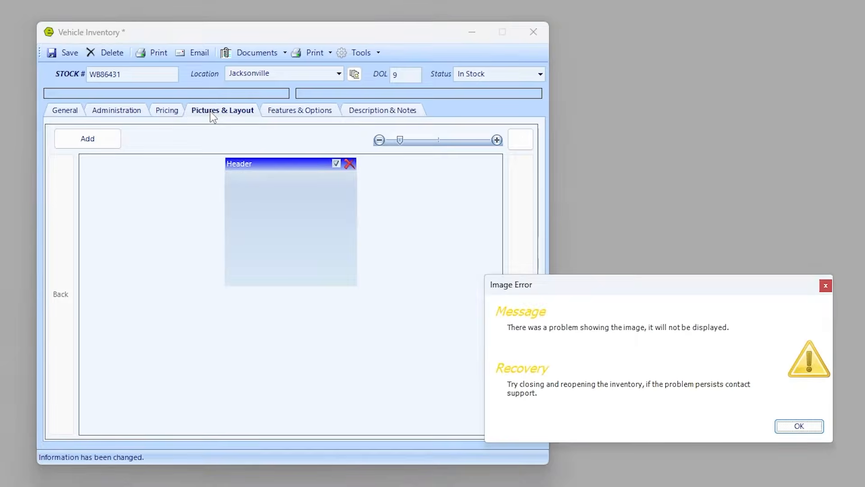
Upload the interior and exterior photos from Inventory Pictures and move the exterior shot first.
left_click(794, 427)
left_click(794, 427)
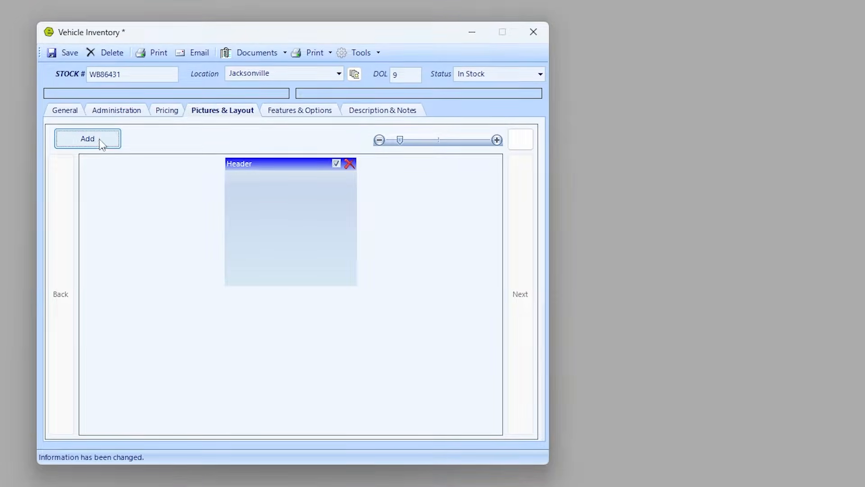
left_click(100, 138)
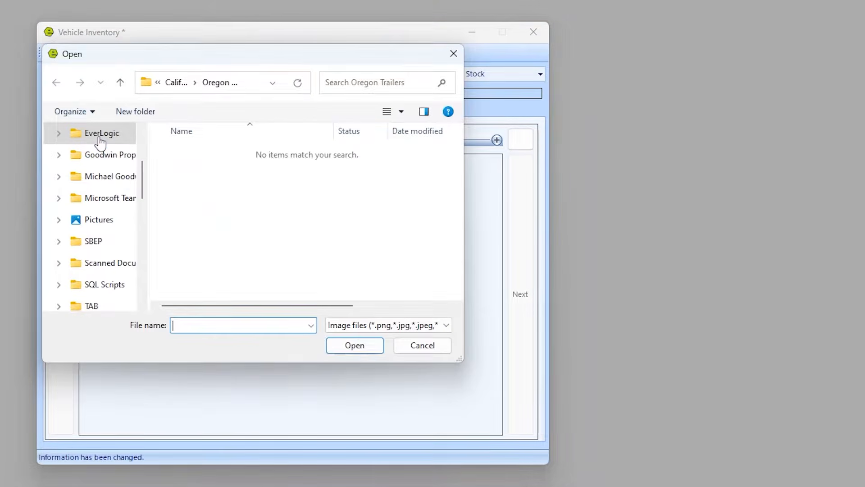
left_click(97, 221)
double_click(338, 172)
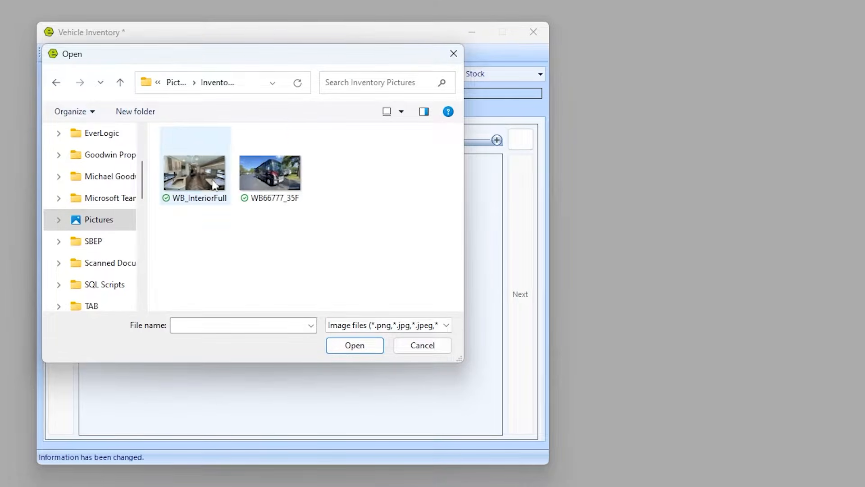
left_click(271, 173)
left_click(205, 184, "ctrl")
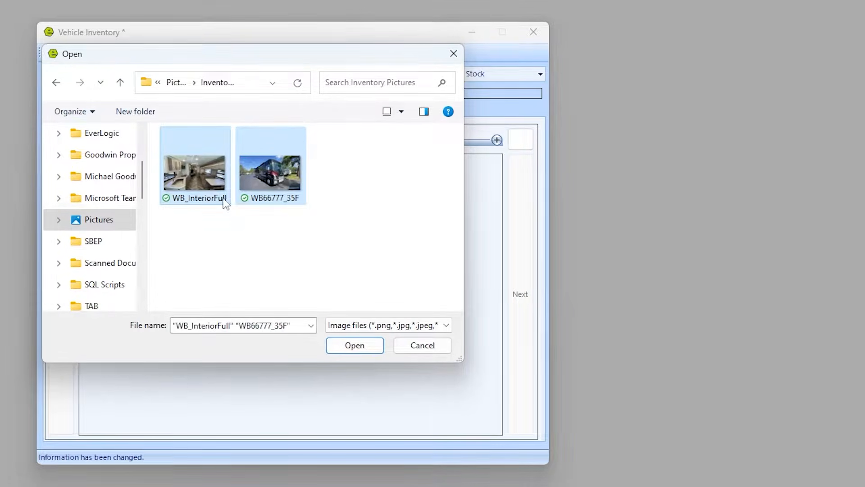
left_click(355, 346)
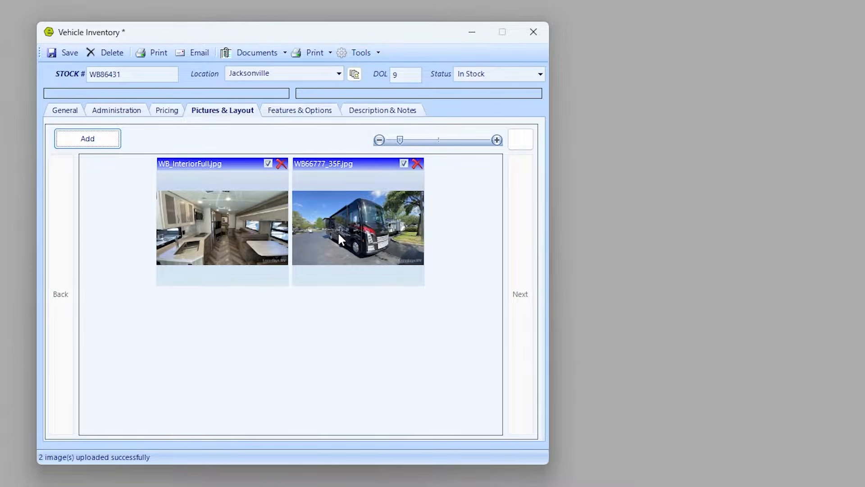
left_click_drag(326, 229, 144, 228)
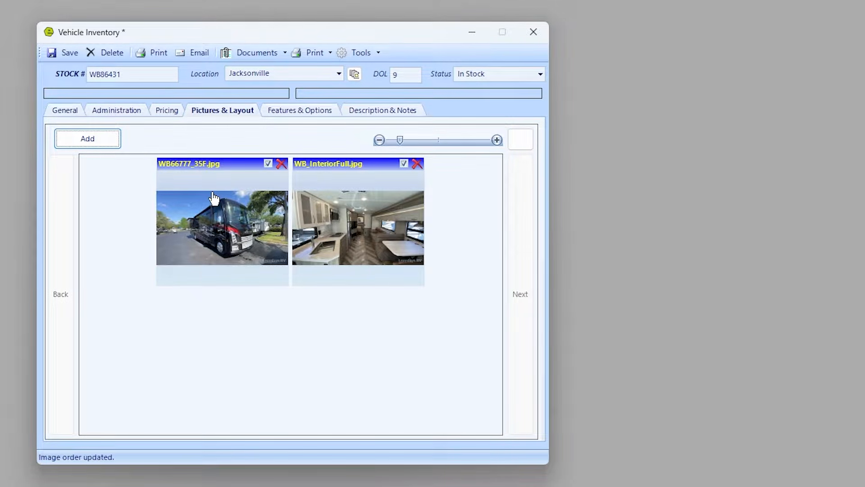
Change the Model#/Trim from 35P to 35F on the General tab.
left_click(67, 110)
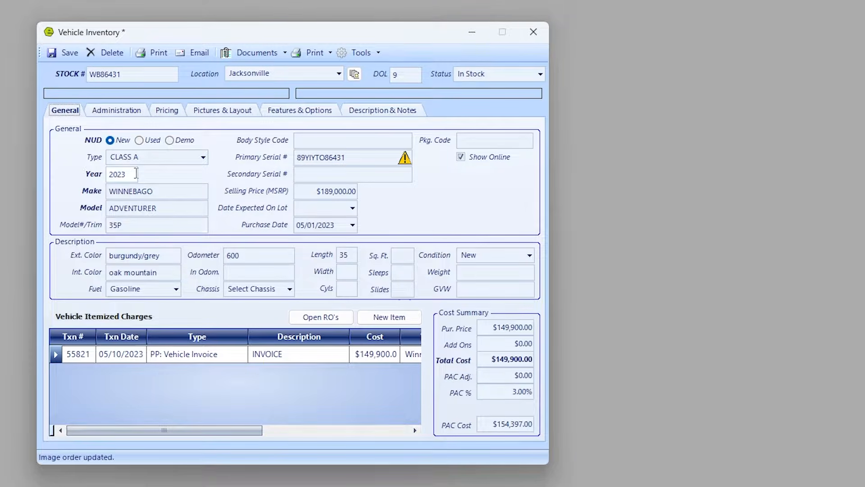
left_click(151, 226)
key("BackSpace")
type("F")
left_click(247, 111)
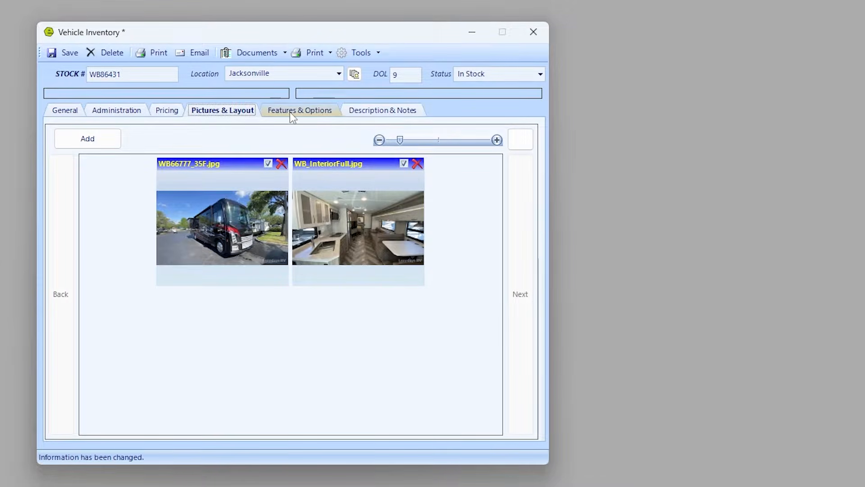
left_click(364, 111)
Give unit WB86431 the description 'this is a really nice motorhome for a growing family', then save and close the record.
left_click(172, 146)
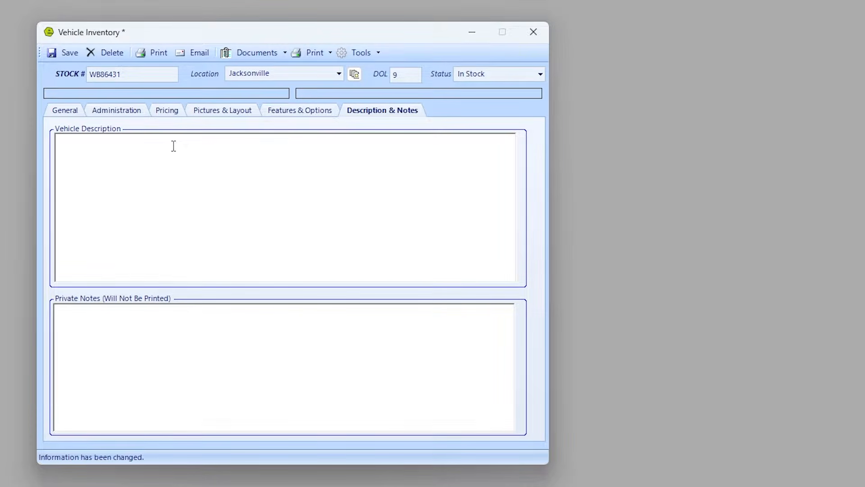
type("this is a really nice motorhome for a growing")
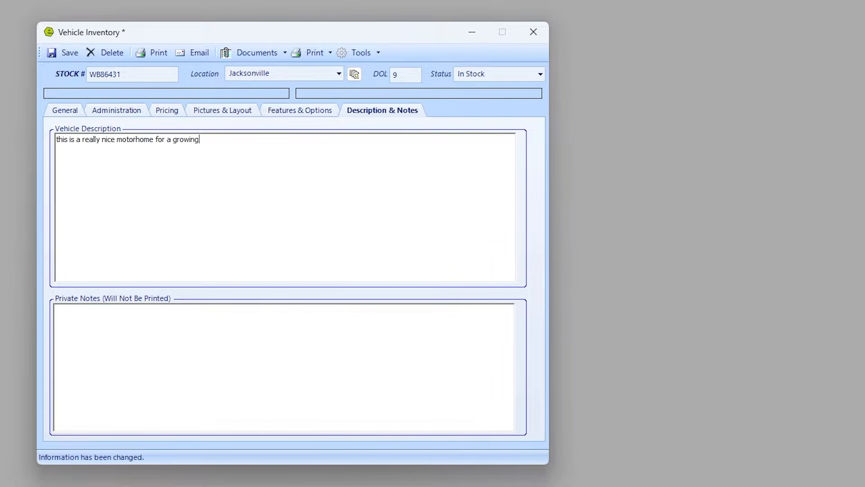
type(" familu")
type("y.")
left_click(65, 52)
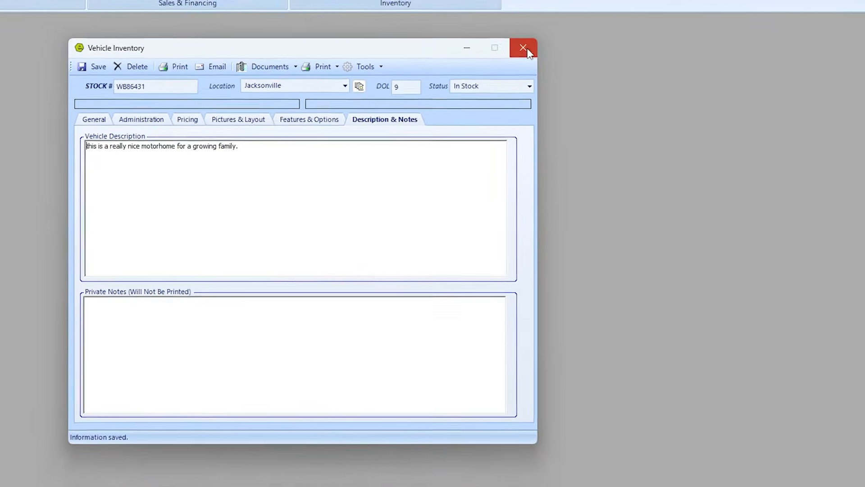
left_click(525, 49)
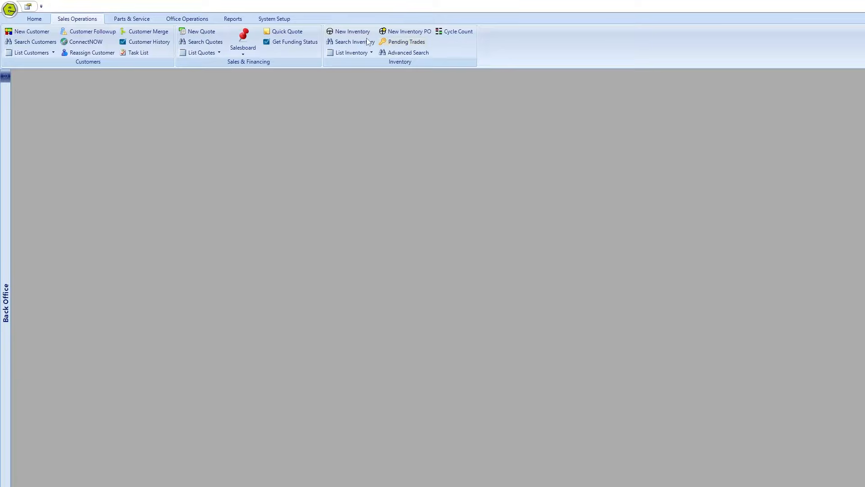
List the unposted stock through QuickBooks Online and expand the Jacksonville location's units.
left_click(201, 20)
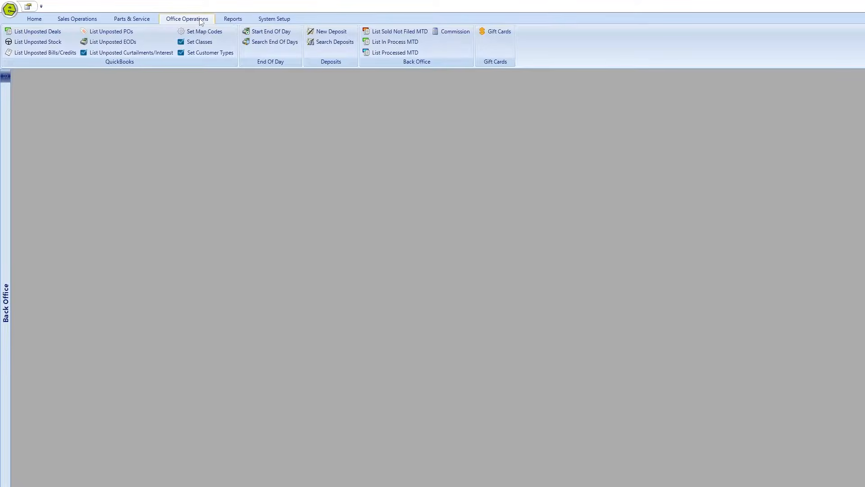
left_click(51, 44)
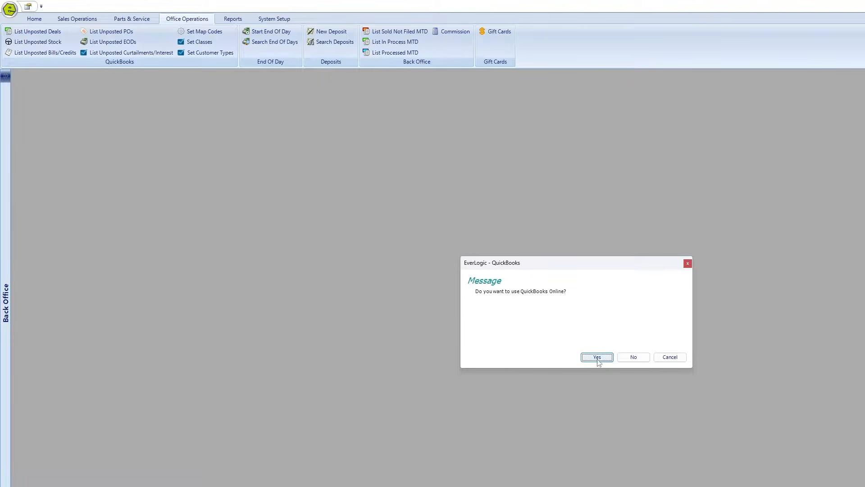
left_click(597, 357)
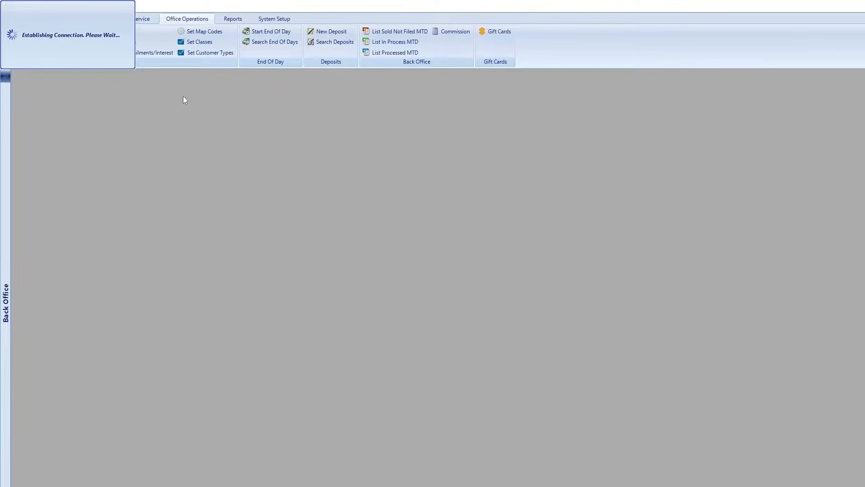
left_click(83, 141)
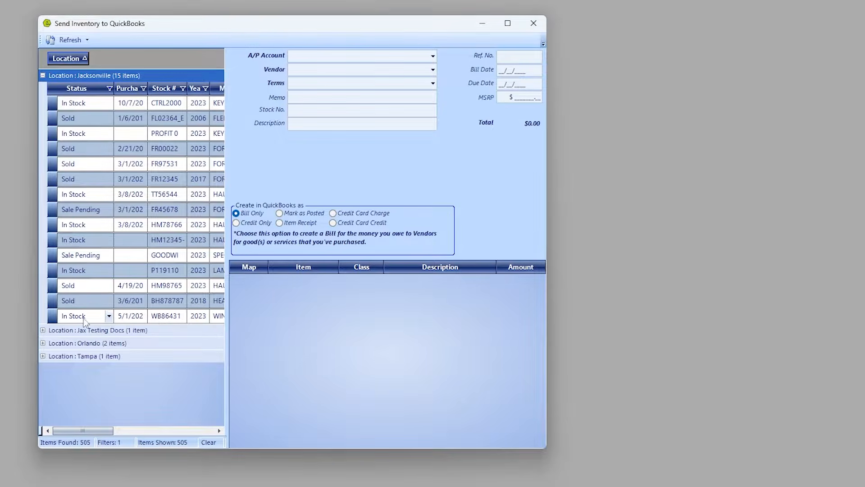
Create the QuickBooks bill for WB86431 against Accounts Payable - Floorplan, then close the unposted stock list.
left_click(52, 316)
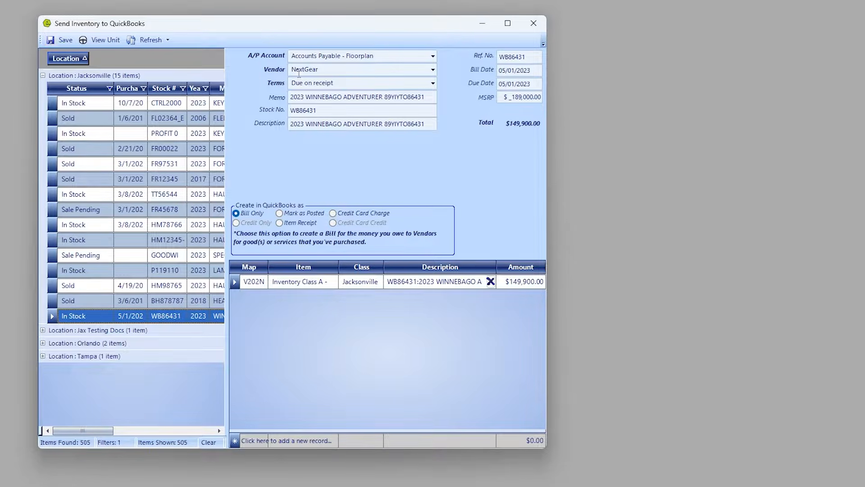
left_click(433, 56)
left_click(432, 55)
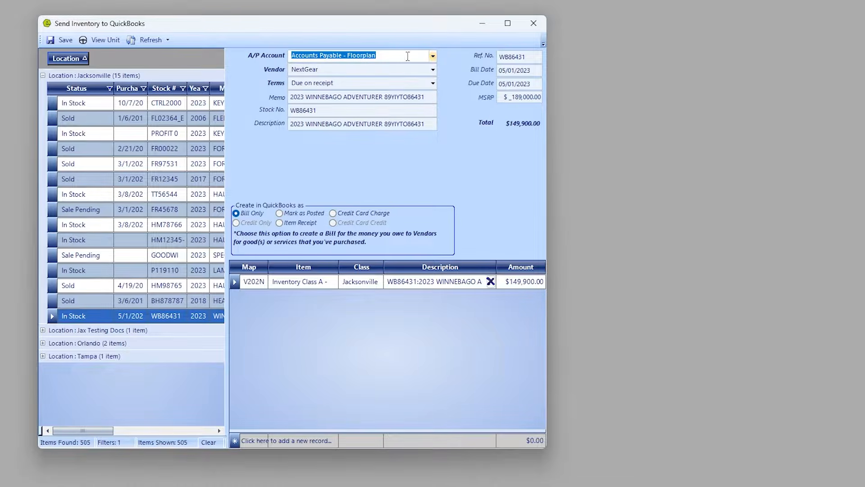
left_click(63, 40)
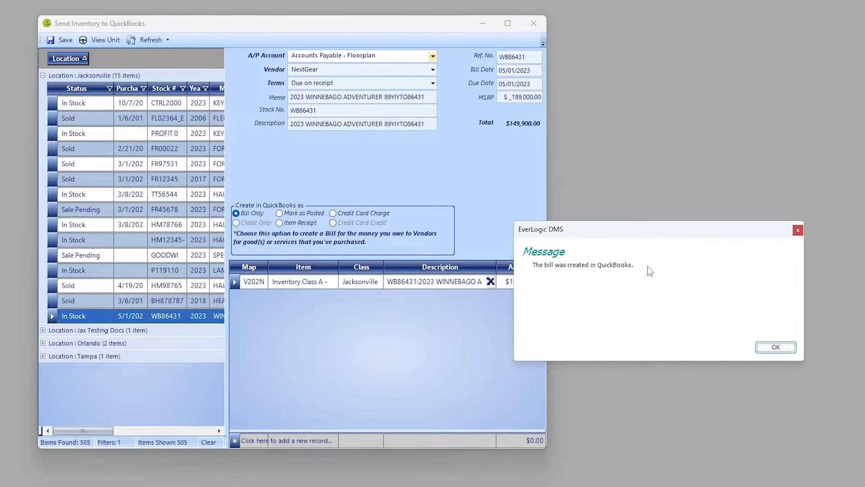
left_click(781, 348)
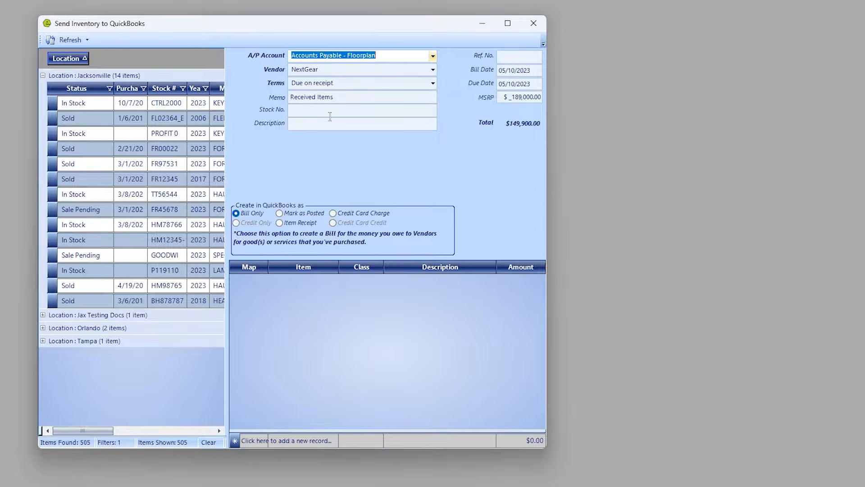
left_click(534, 23)
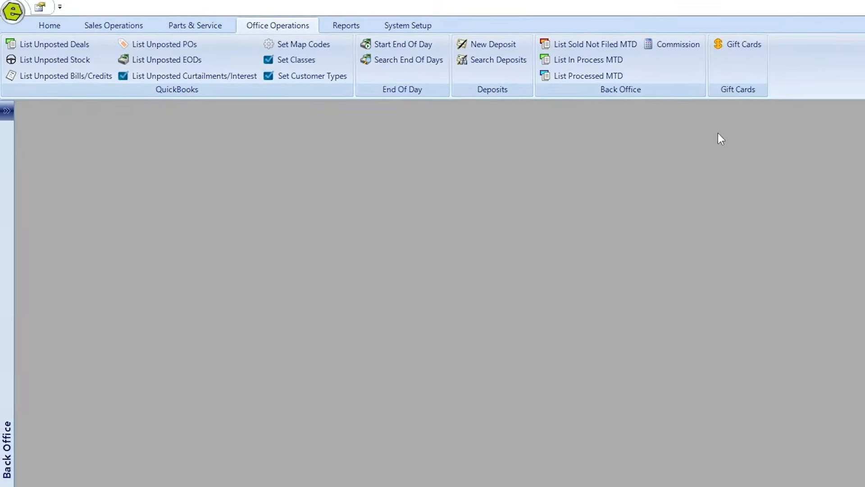
Show the inventory list of in-stock units.
left_click(122, 29)
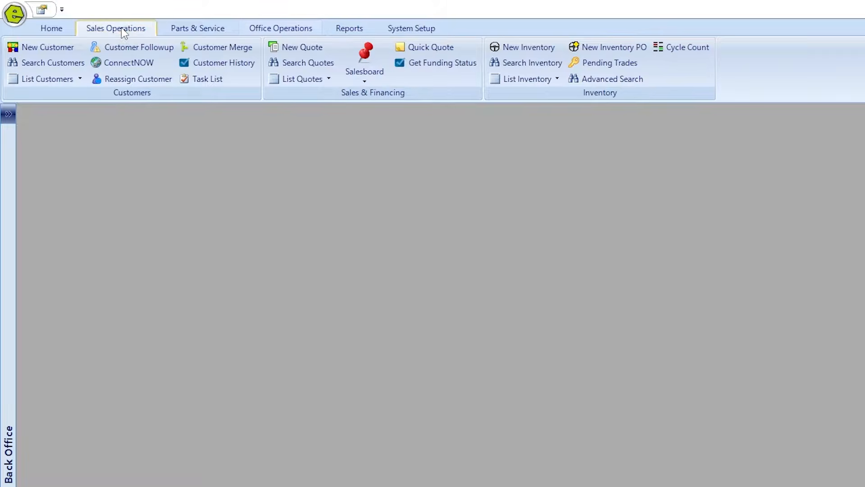
left_click(550, 80)
left_click(528, 92)
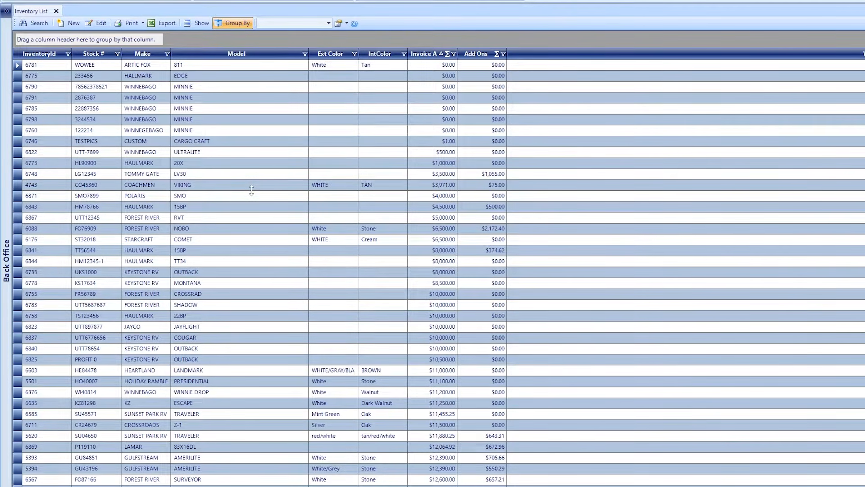
Add the MSRP, DOL, Model#/Trim and Vehicle Type columns to the inventory grid.
right_click(278, 119)
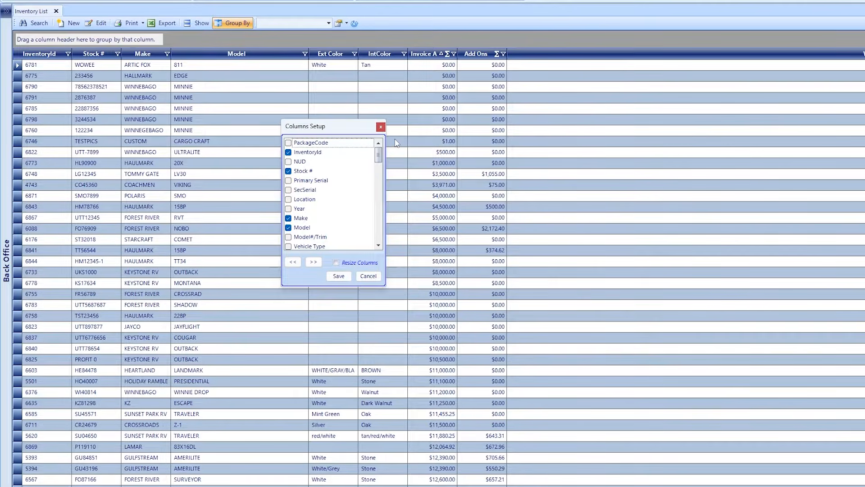
left_click_drag(349, 129, 289, 94)
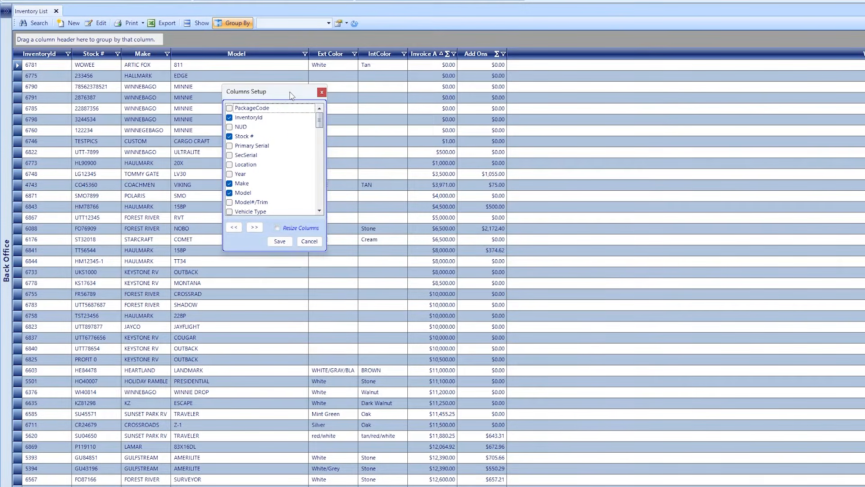
left_click_drag(323, 128, 323, 145)
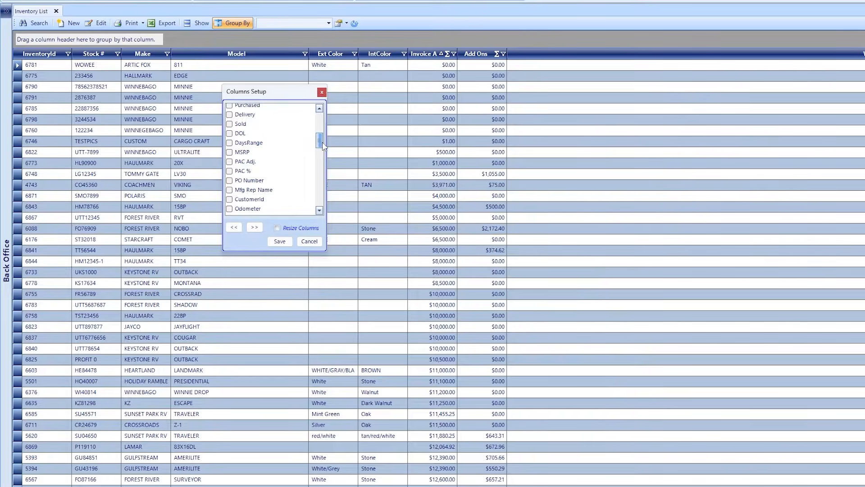
left_click(230, 152)
left_click(230, 133)
scroll(284, 138, "up", 2)
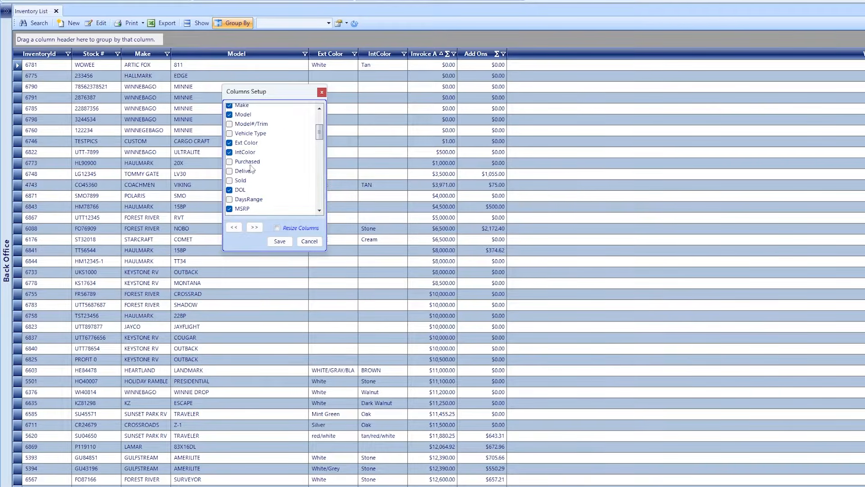
scroll(258, 130, "up", 1)
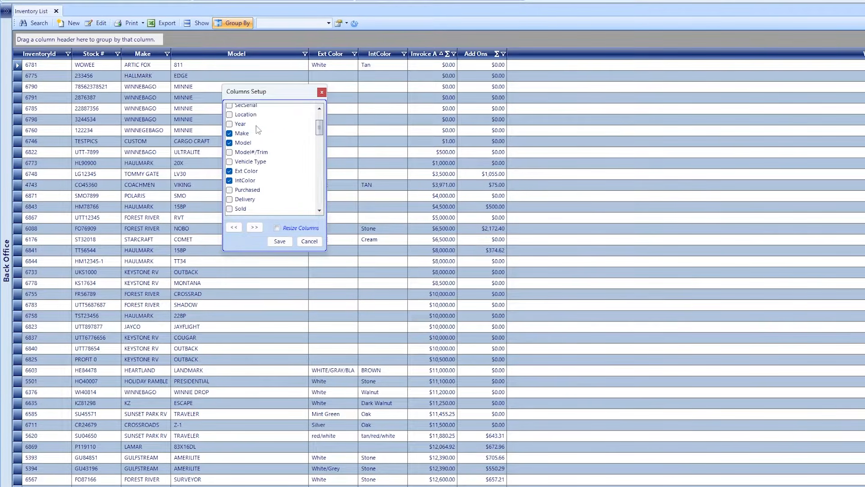
left_click(230, 153)
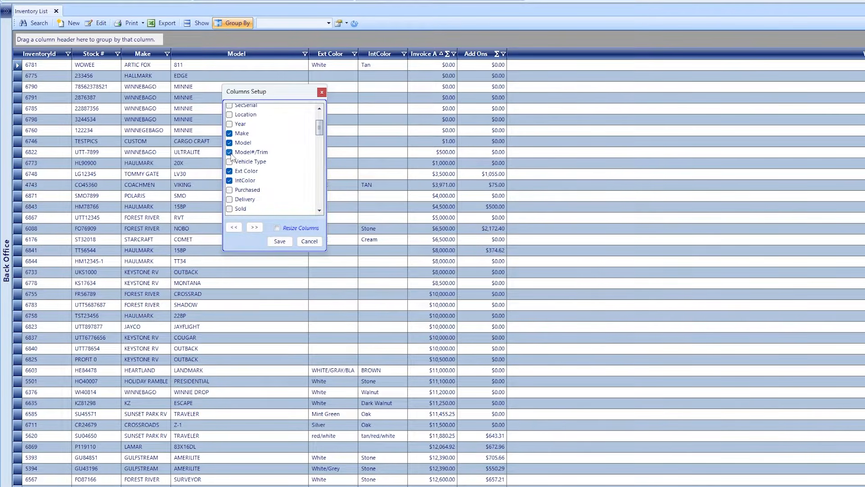
left_click(230, 162)
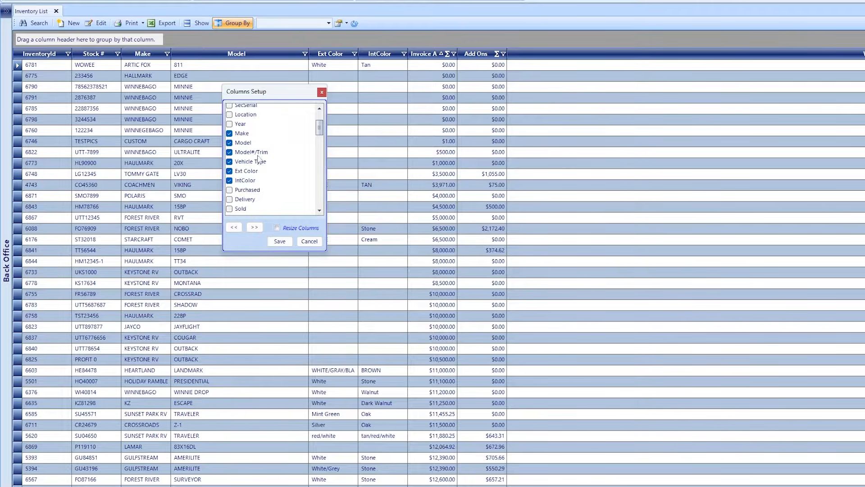
left_click(280, 241)
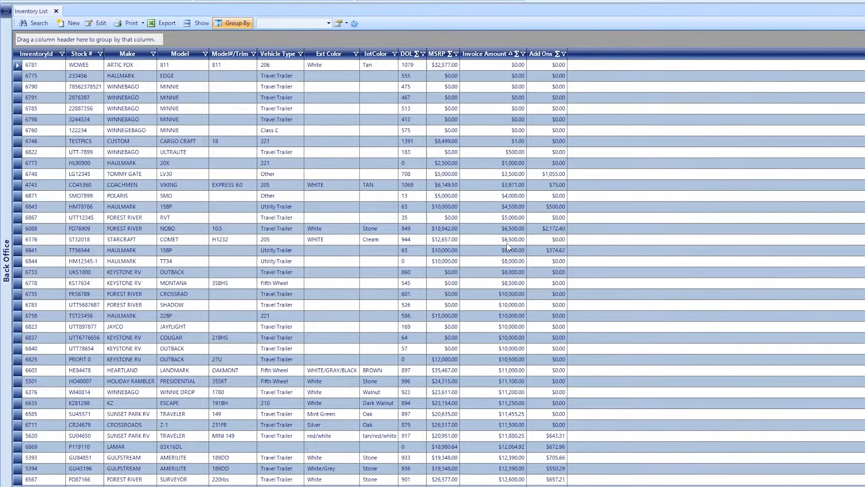
Save the current column layout as a new view named 'In-Stock List of Units'.
left_click(329, 24)
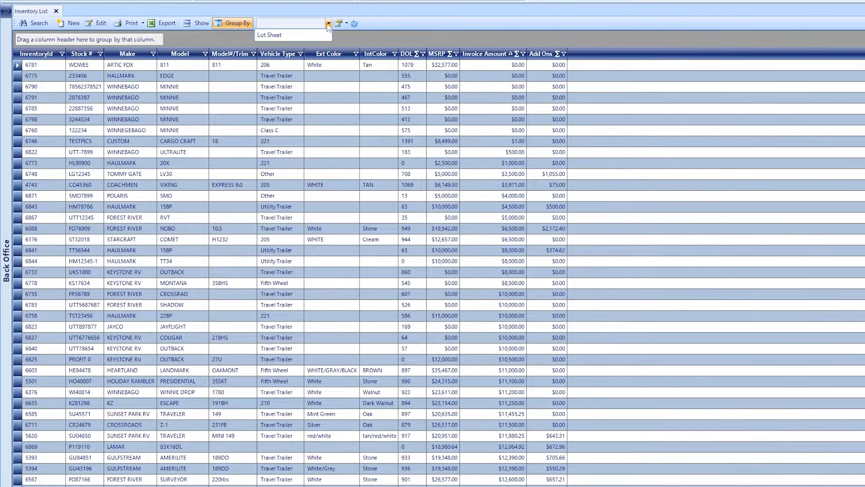
left_click(312, 23)
left_click(340, 24)
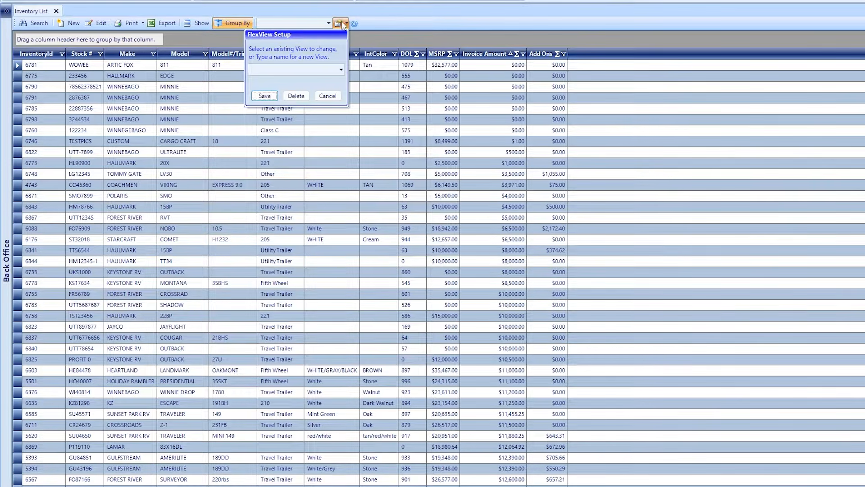
left_click(286, 68)
type("In-Stock")
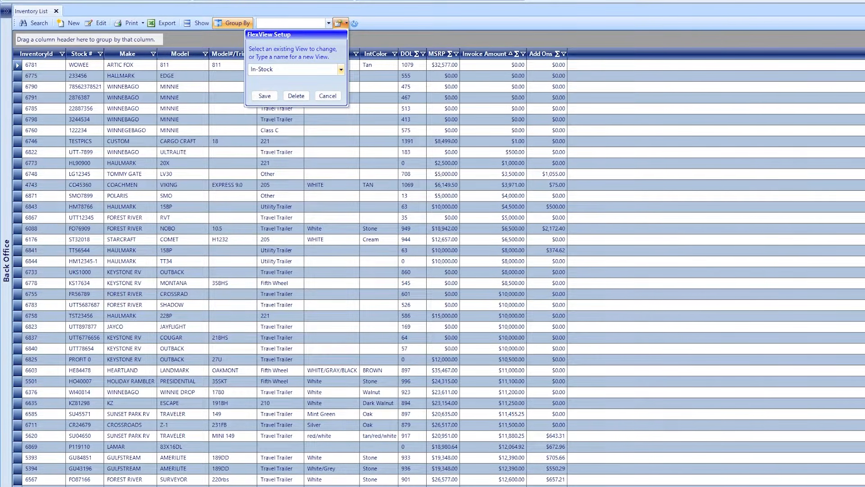
type(" List of Units")
left_click(265, 96)
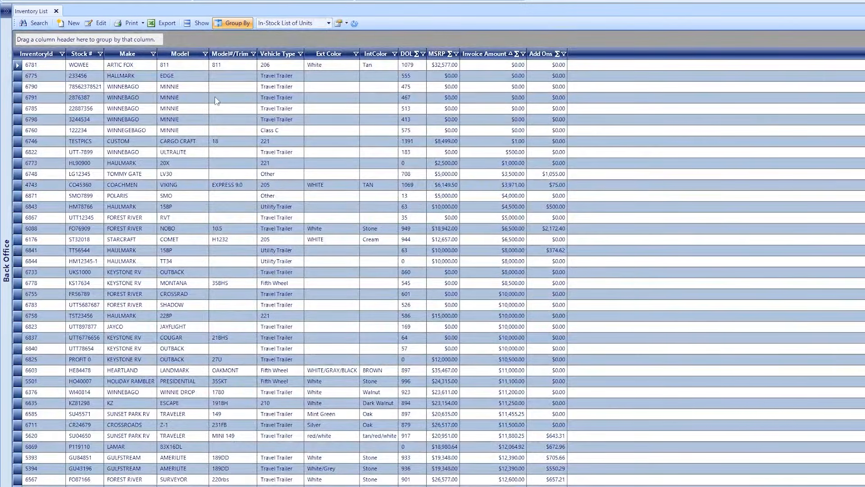
Check the Lot Sheet view, then switch to the In-Stock List of Units view.
left_click(329, 25)
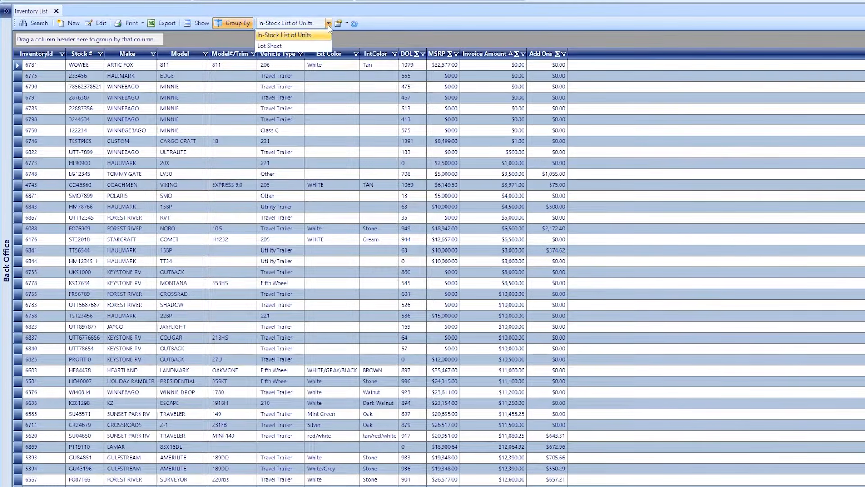
left_click(288, 46)
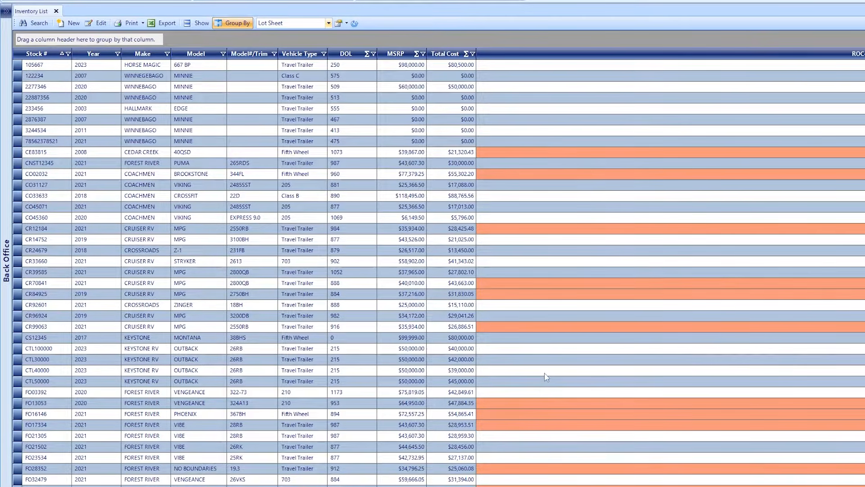
left_click(329, 26)
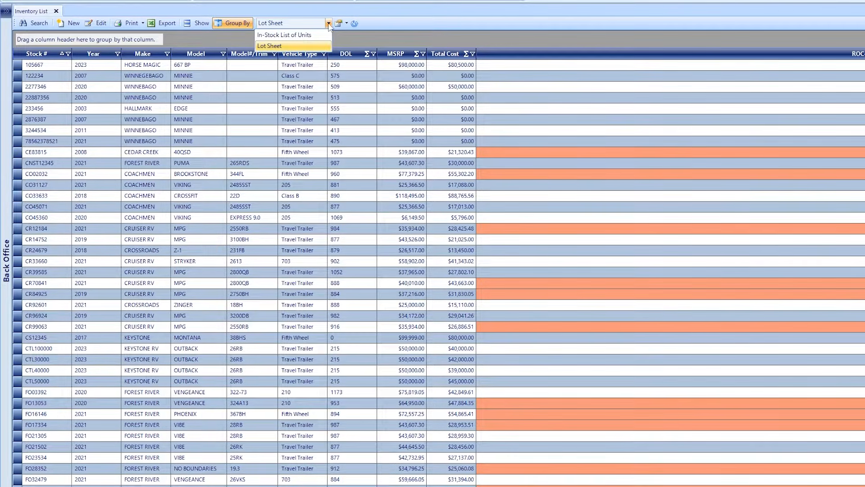
left_click(299, 37)
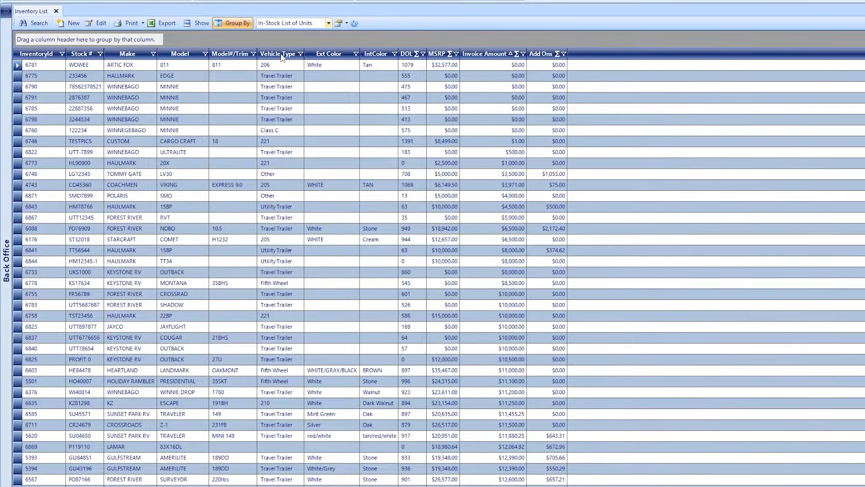
Filter the Vehicle Type column to show only Class A units.
left_click(301, 54)
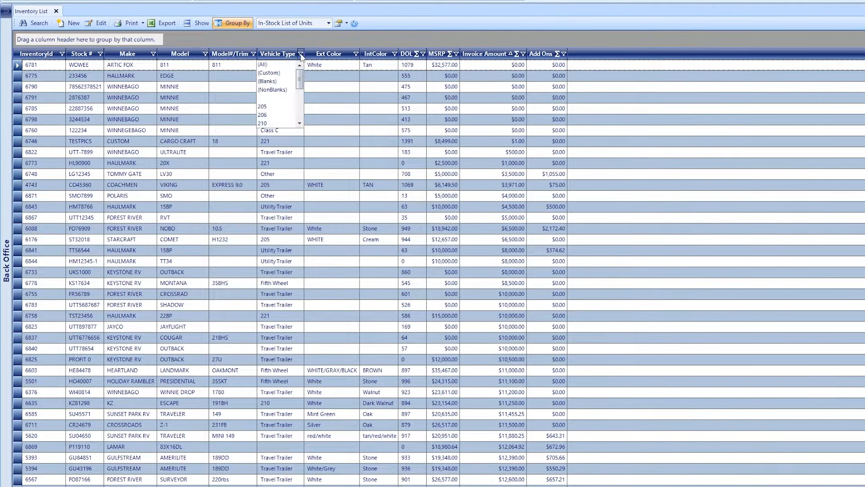
scroll(274, 95, "down", 3)
left_click(273, 90)
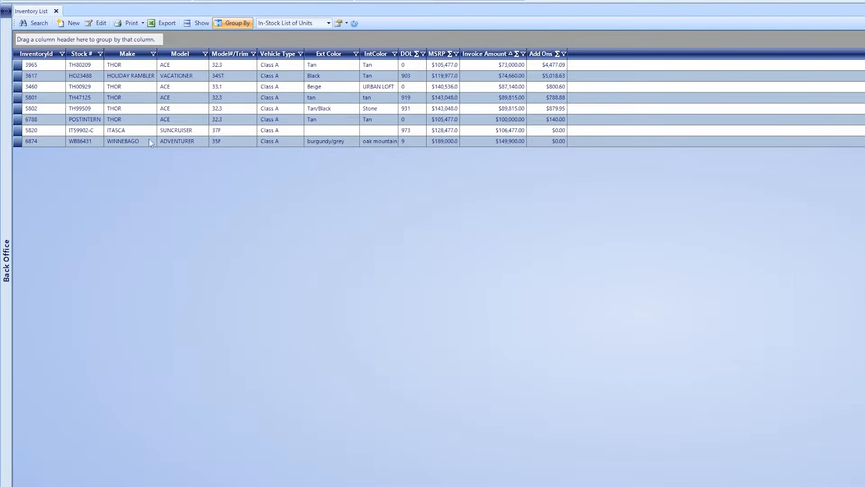
Open the 2023 Winnebago Adventurer WB86431 record and start a new quote from Tools.
double_click(16, 141)
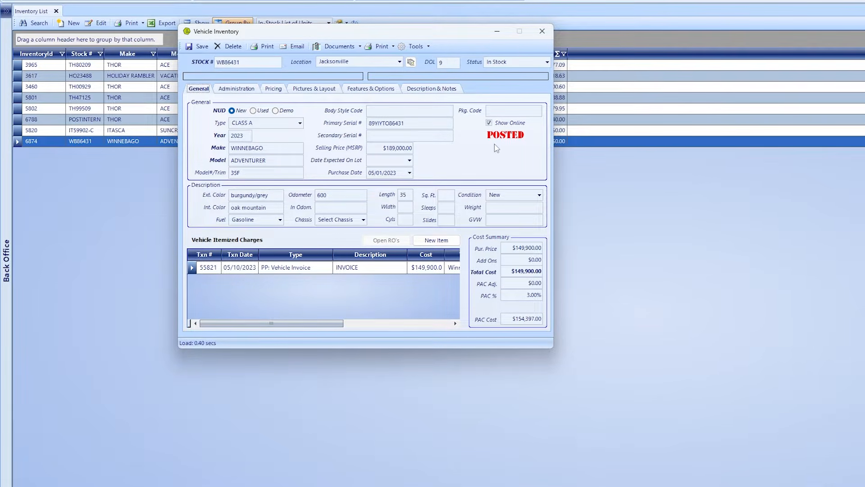
left_click(428, 47)
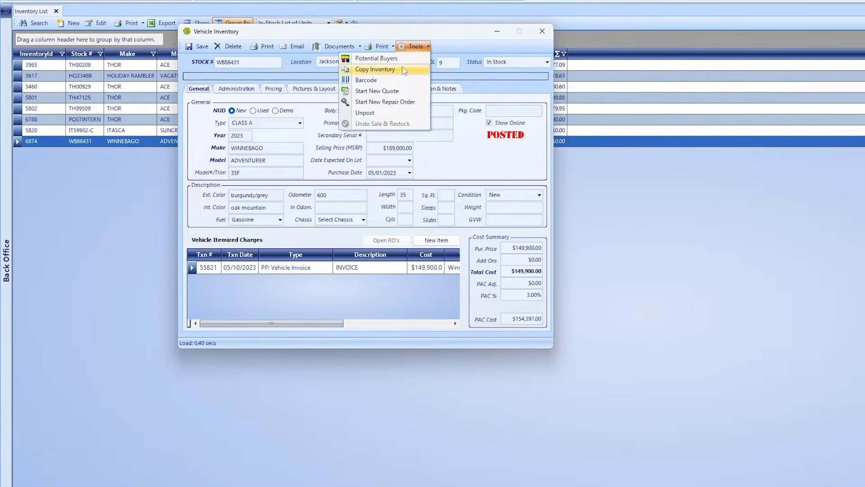
left_click(383, 91)
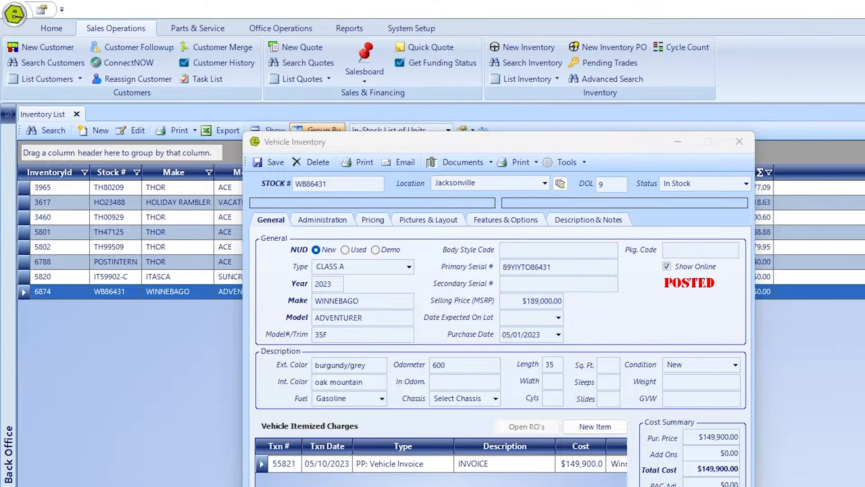
Close the inventory windows, then search for the customer by name and phone and create them on the quote.
left_click(739, 141)
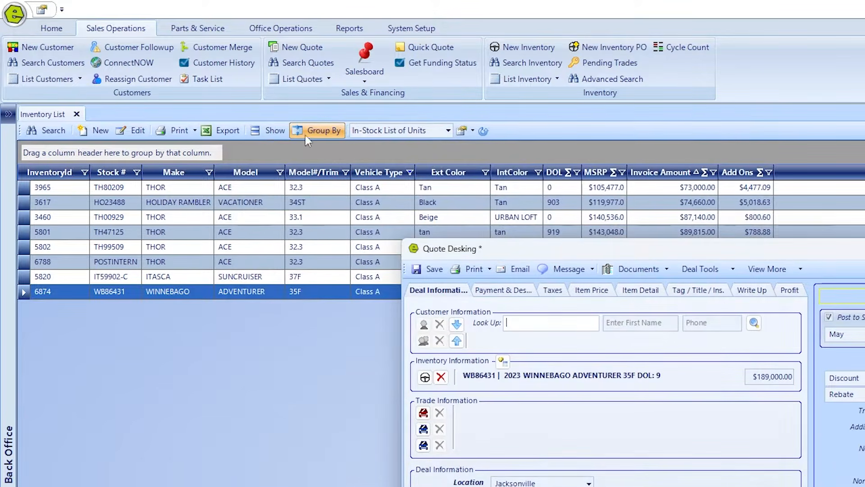
left_click(76, 114)
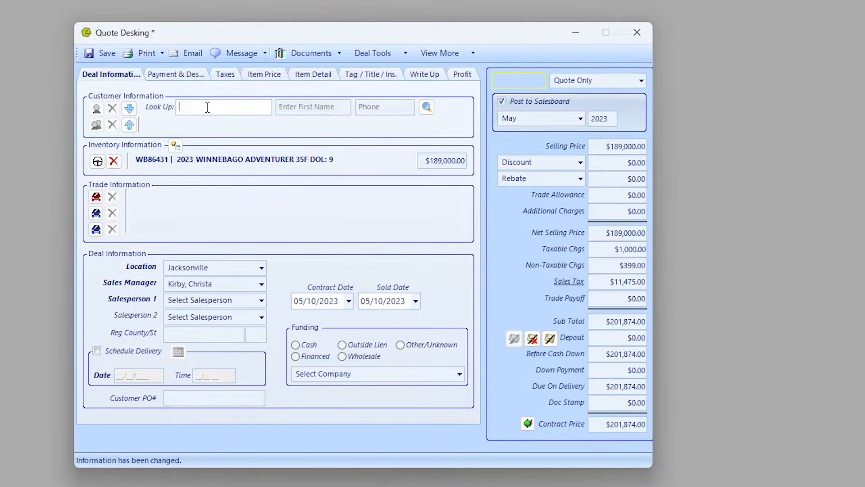
key("Tab")
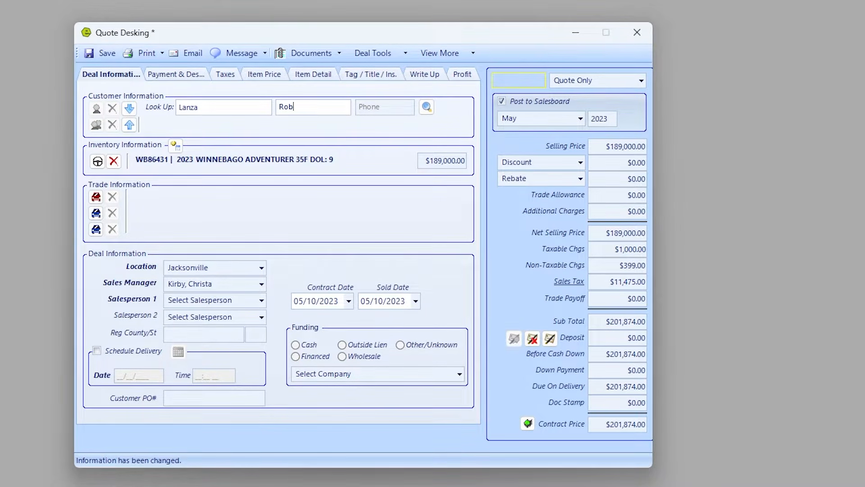
key("Tab")
type("904")
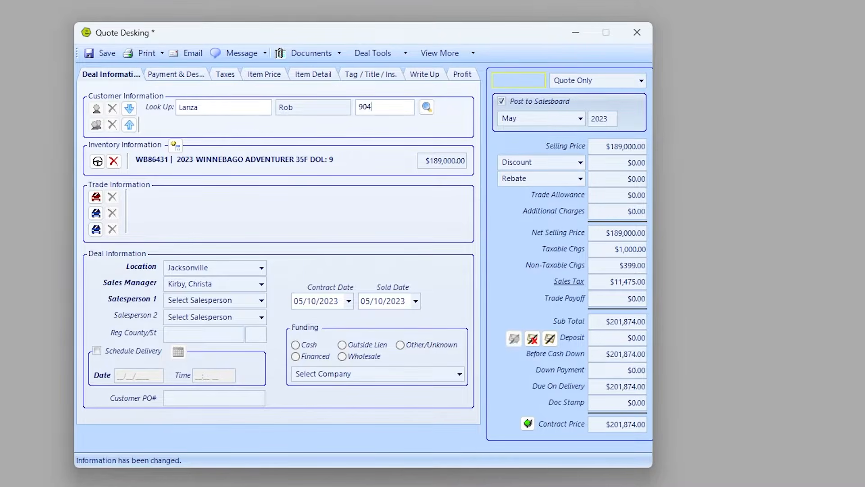
type("5551212")
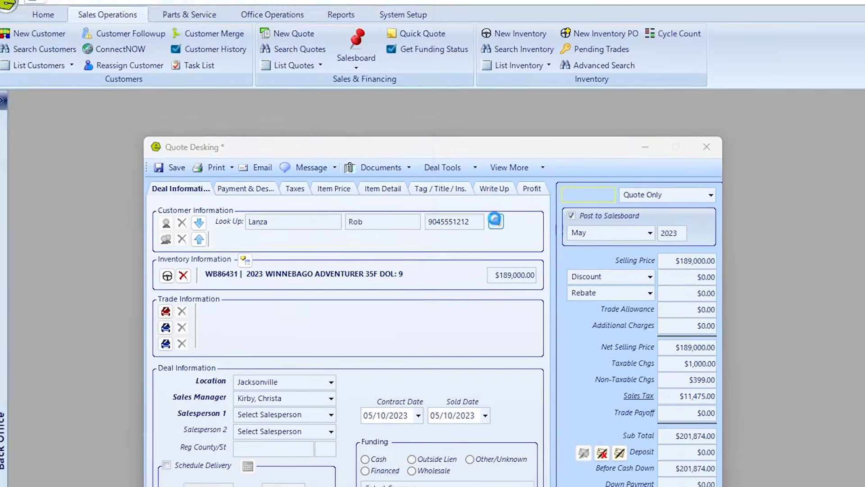
left_click(427, 108)
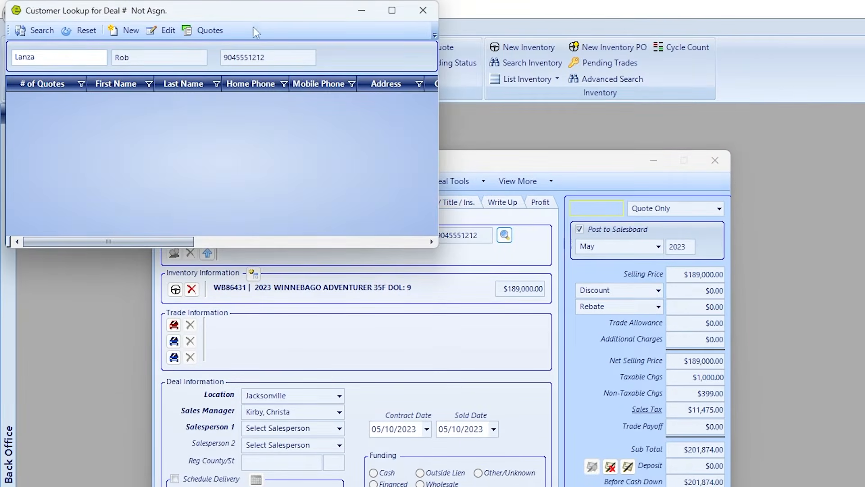
left_click_drag(272, 18, 390, 76)
left_click(244, 88)
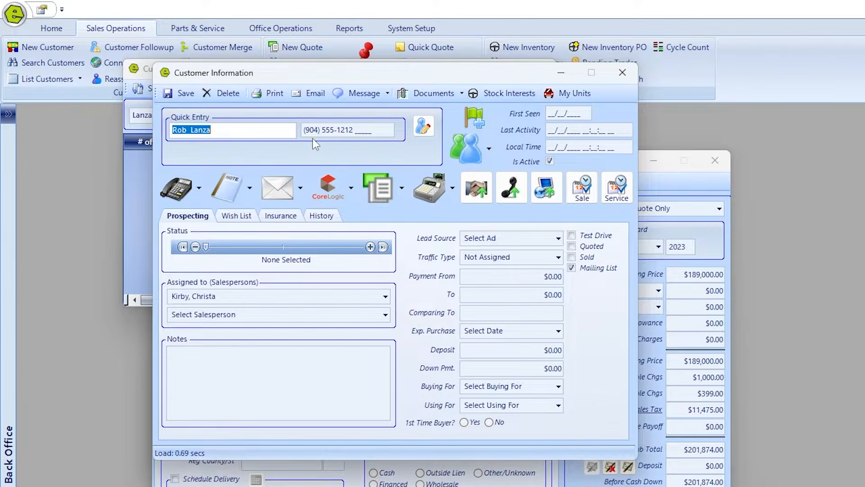
left_click(180, 92)
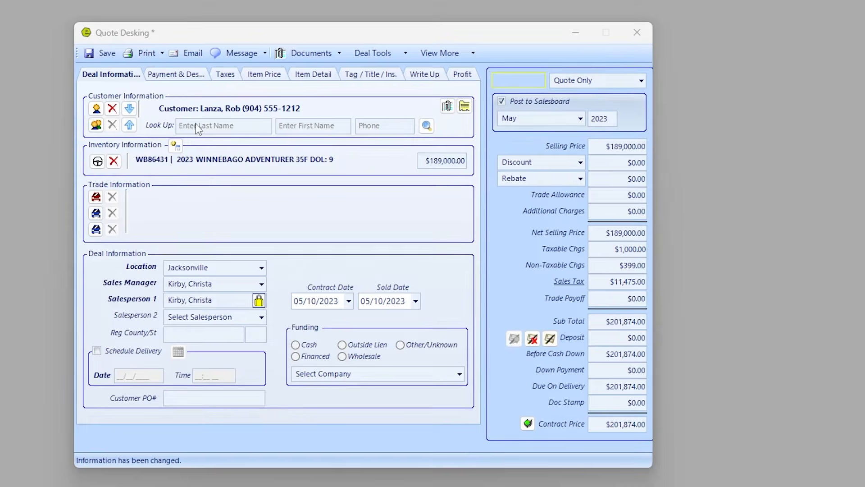
Look up the co-customer by last and first name and save them onto the quote.
left_click(197, 125)
key("Tab")
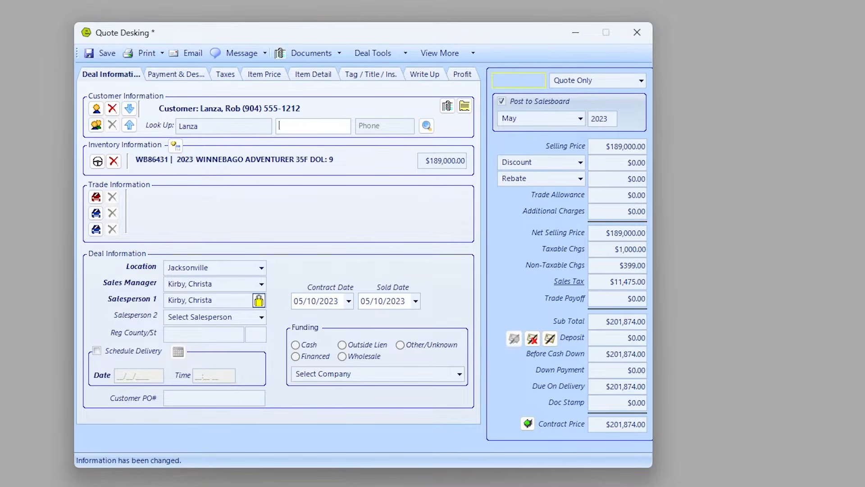
left_click(427, 127)
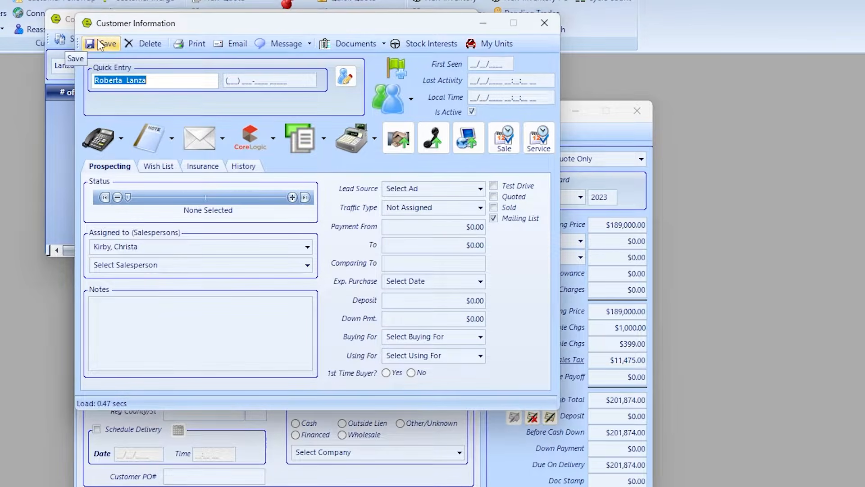
left_click(98, 44)
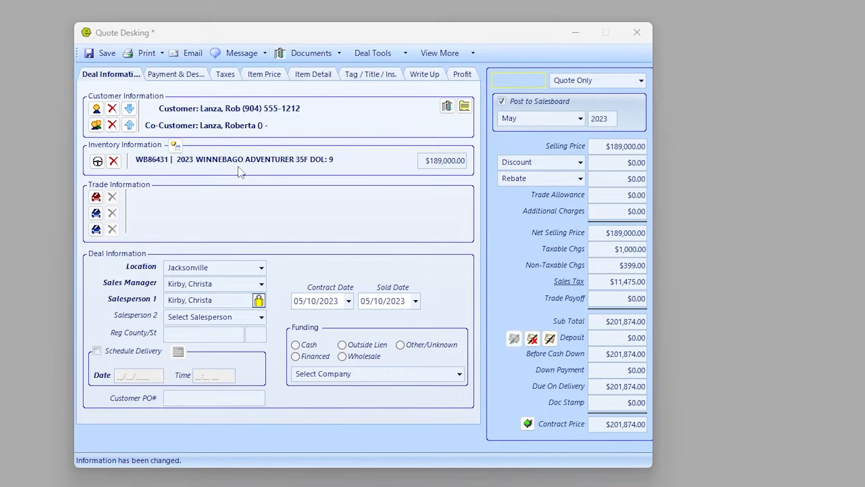
Enter a 2015 KEYSTONE RV OUTBACK 24bhs travel trailer as Trade 1.
left_click(96, 196)
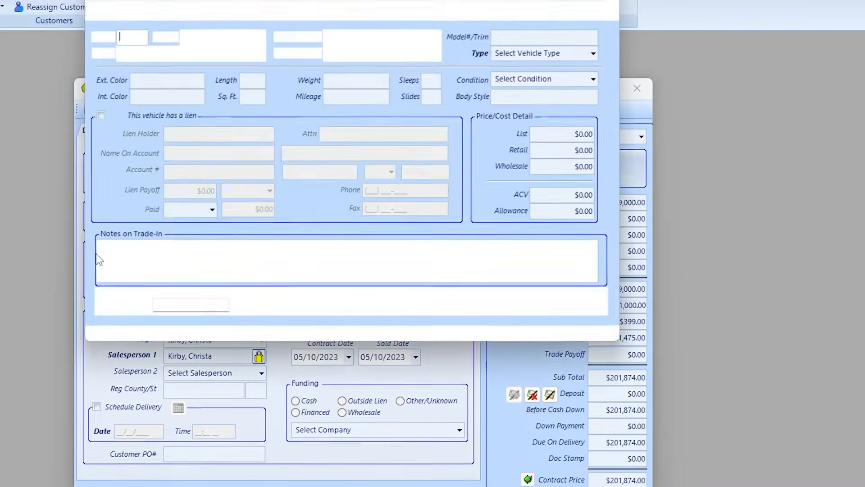
type("2015")
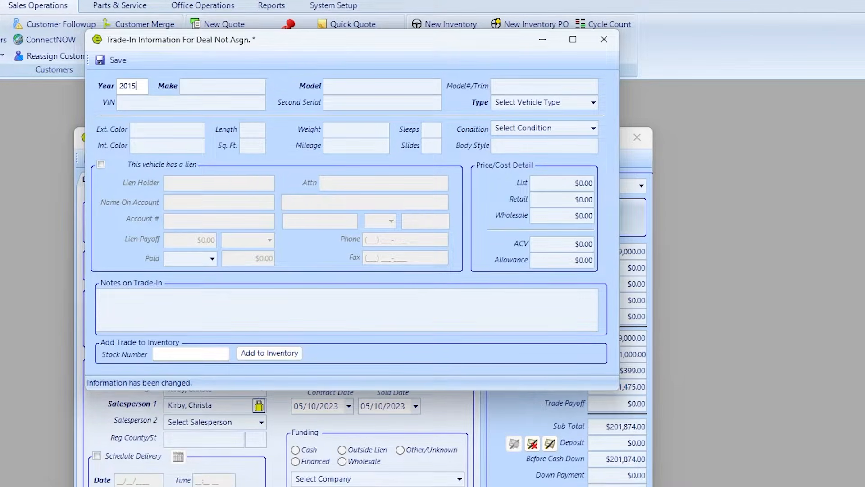
key("Tab")
type("KEYSTONE RV")
key("Tab")
type("OUTBAC")
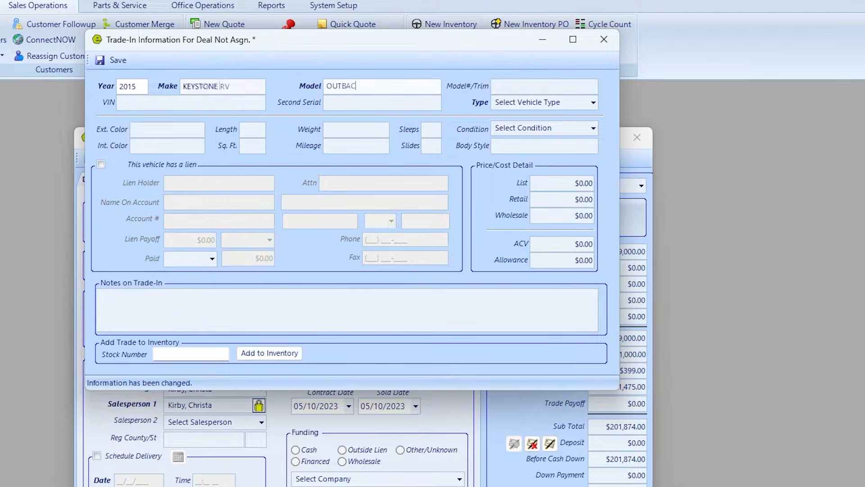
type("K")
key("Tab")
type("24bhs")
key("Tab")
type("T")
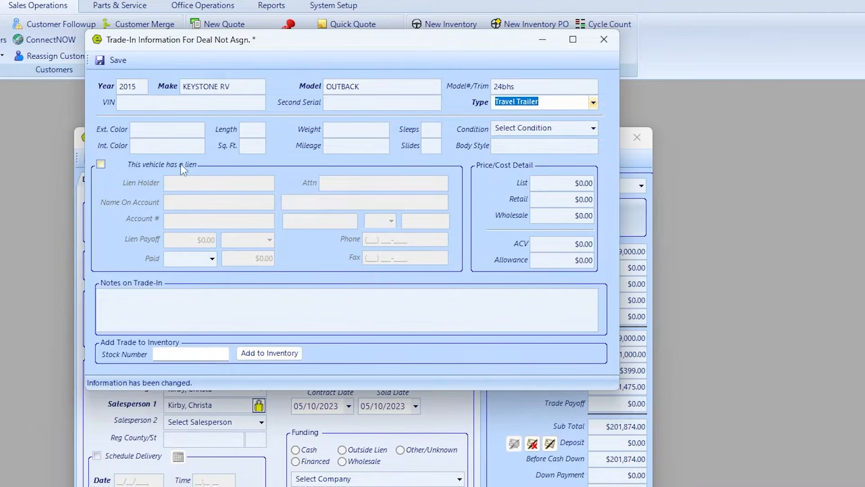
Set the trade's ACV to $12,000 and allowance to $13,000, and save it.
left_click(555, 243)
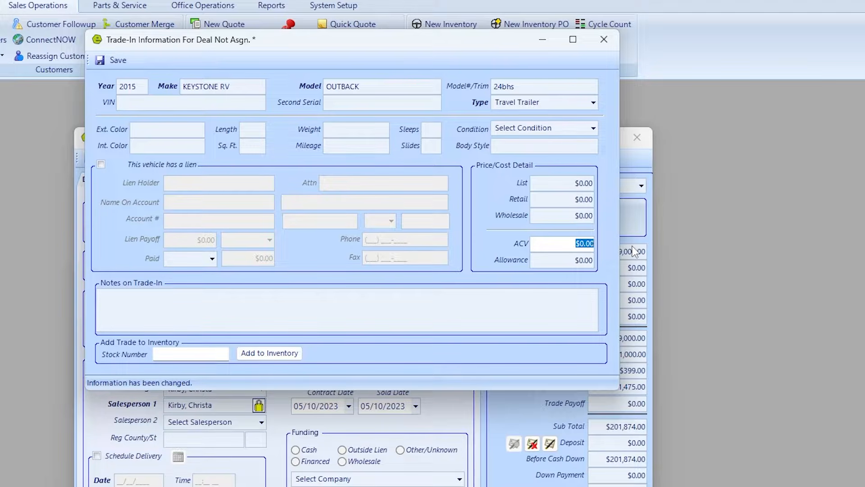
type("12,00")
key("Tab")
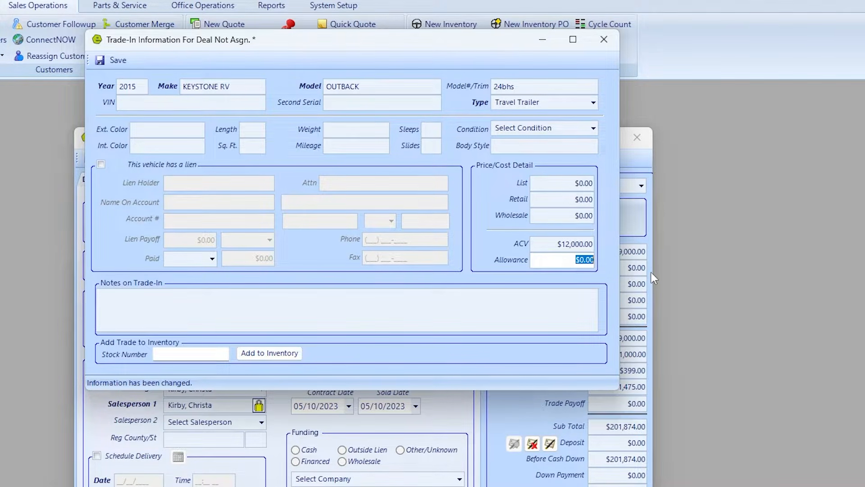
type("13000")
key("Tab")
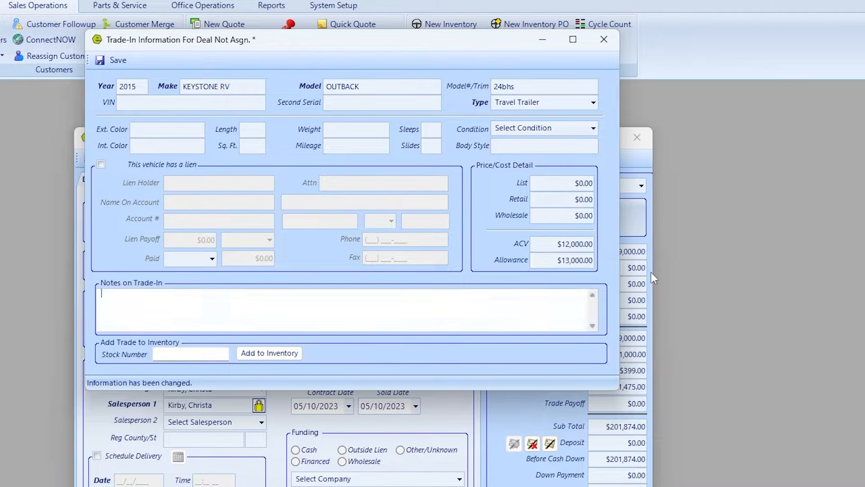
left_click(115, 59)
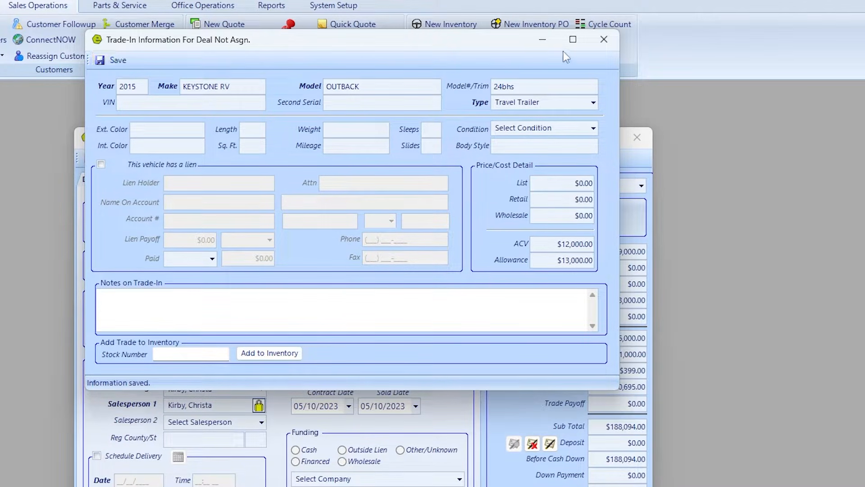
Close the trade-in and review the deal's total net profit and monthly payment.
left_click(605, 39)
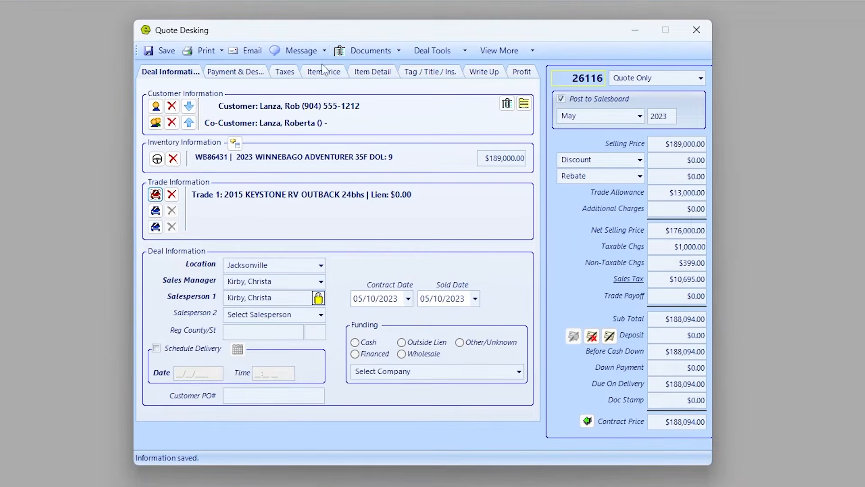
left_click(522, 73)
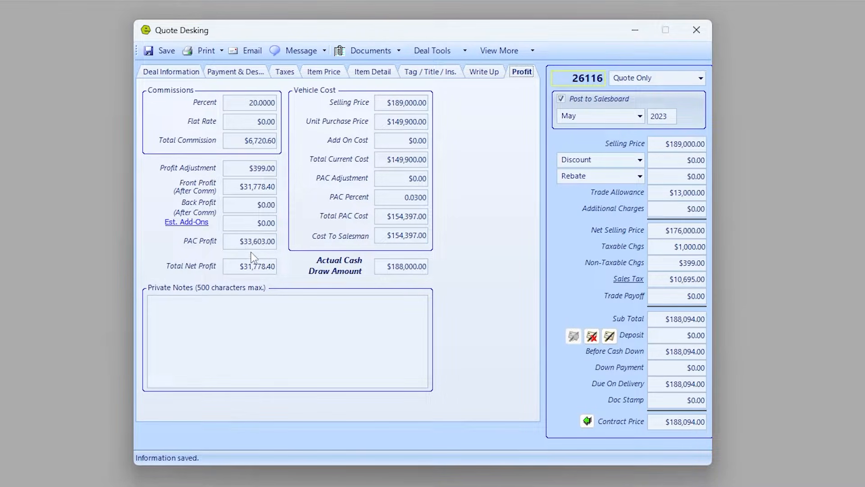
left_click_drag(239, 266, 288, 268)
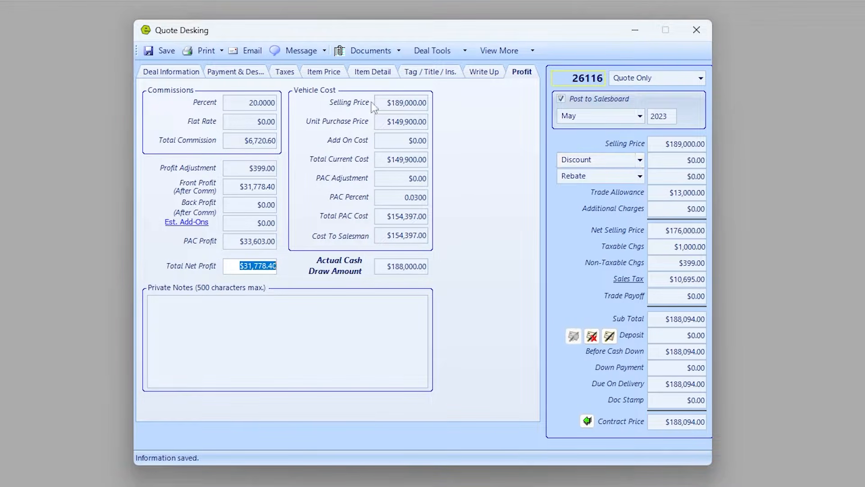
left_click(239, 72)
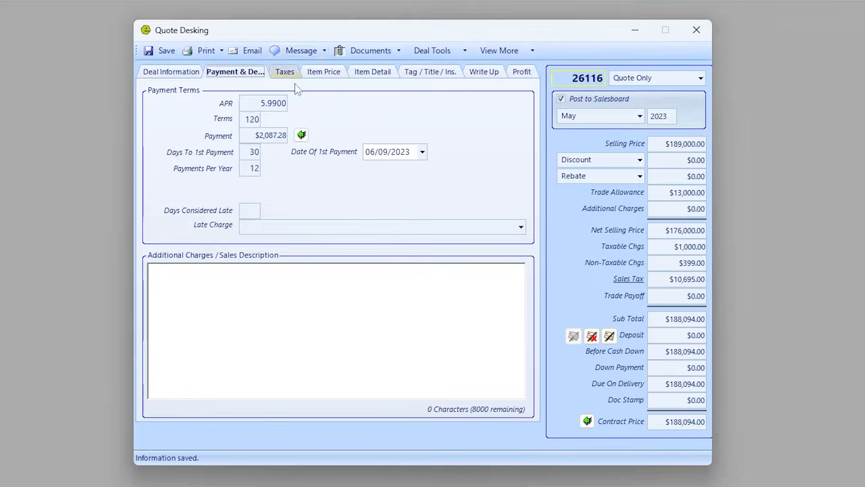
left_click_drag(249, 138, 329, 147)
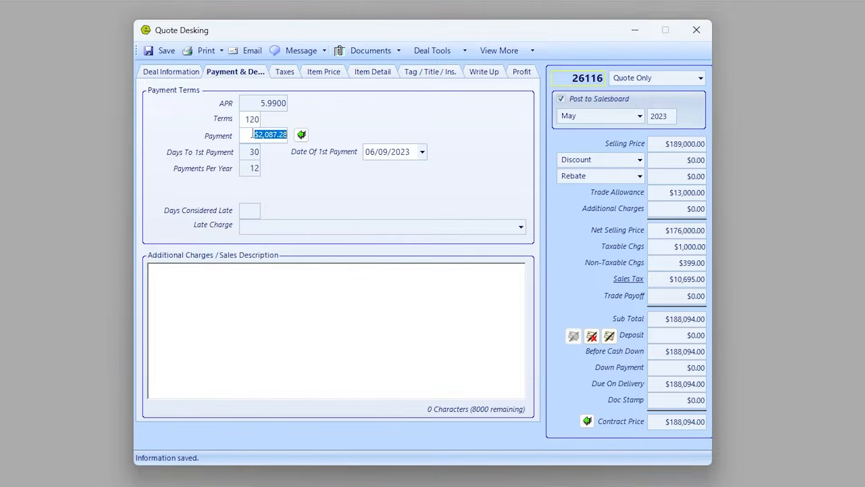
Roll the payment back to $1,500.00 as a $49,927.06 discount and save the quote.
left_click(301, 135)
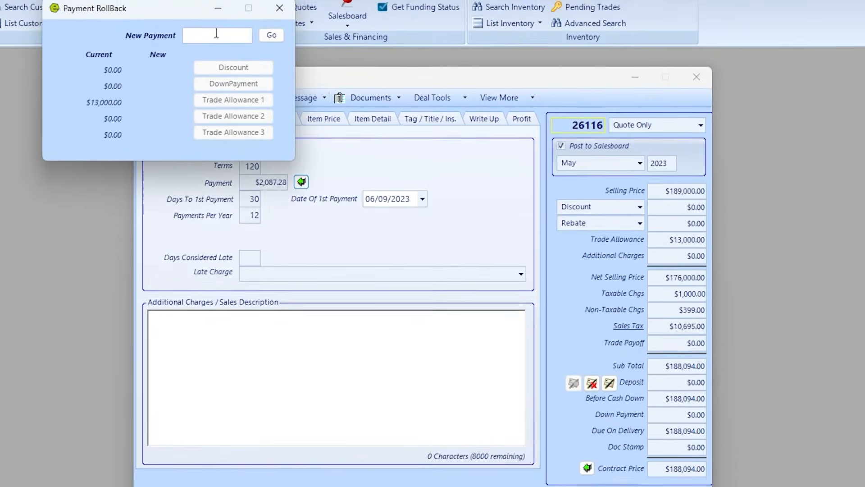
type("1500")
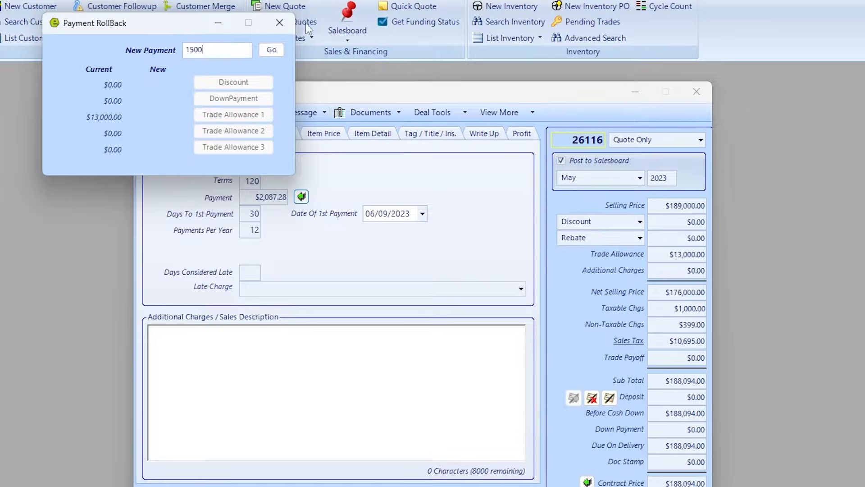
left_click(272, 50)
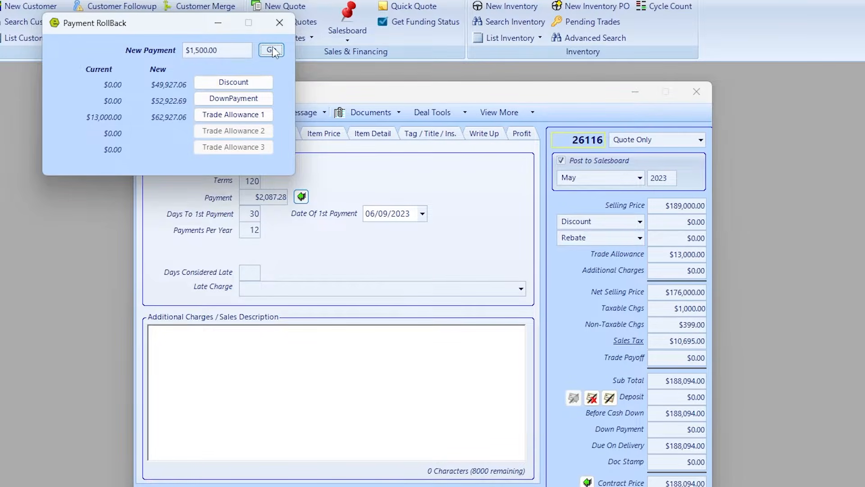
left_click(227, 86)
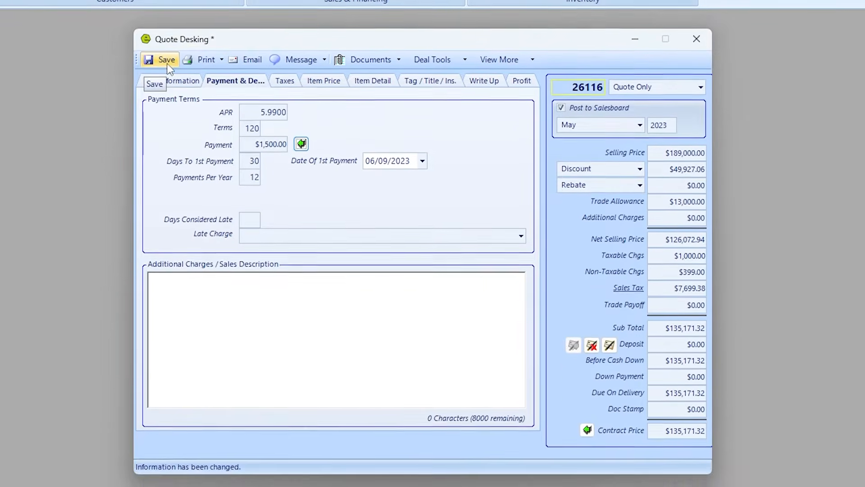
left_click(162, 113)
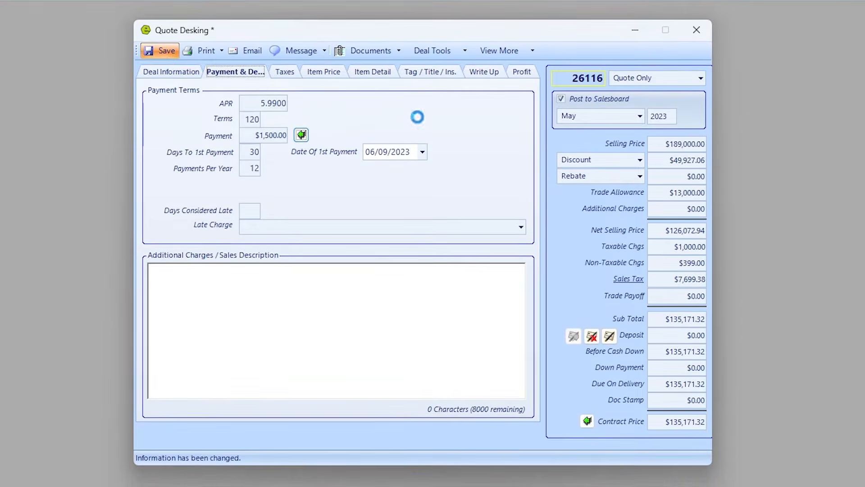
On the Profit page, enter a $20,000.00 discount and a $20,000.00 down payment, then save the quote.
left_click(524, 73)
left_click(251, 266)
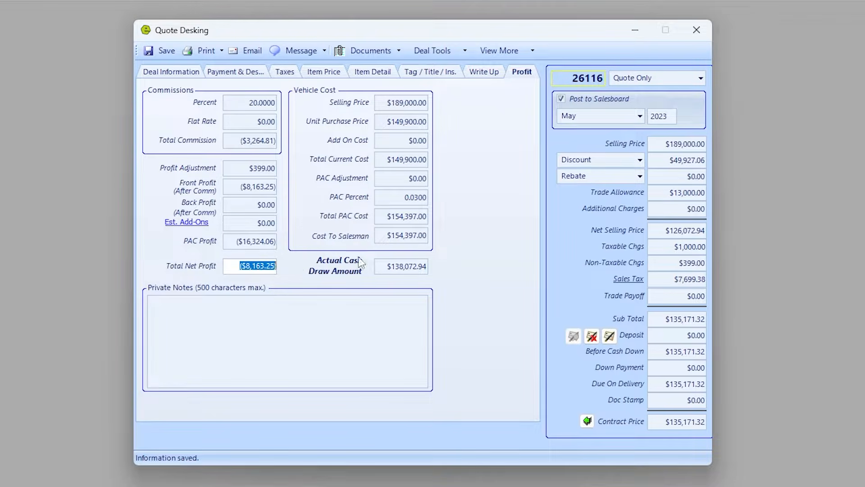
left_click(663, 158)
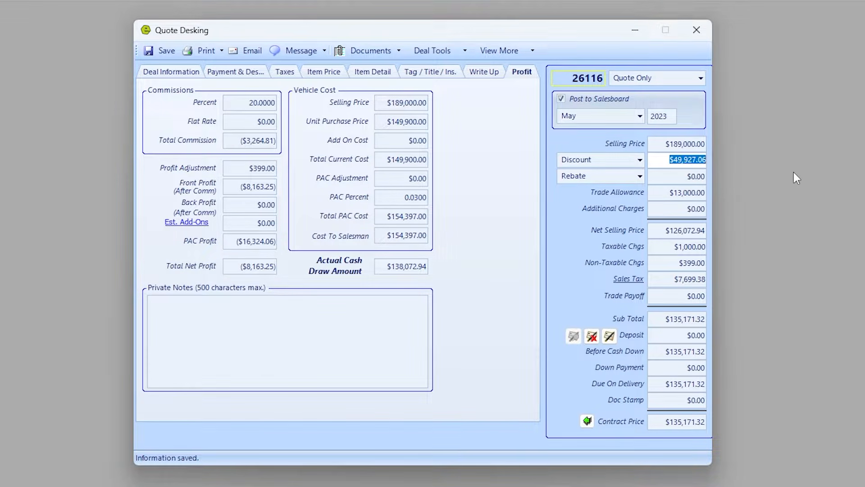
type("20,000")
key("Tab")
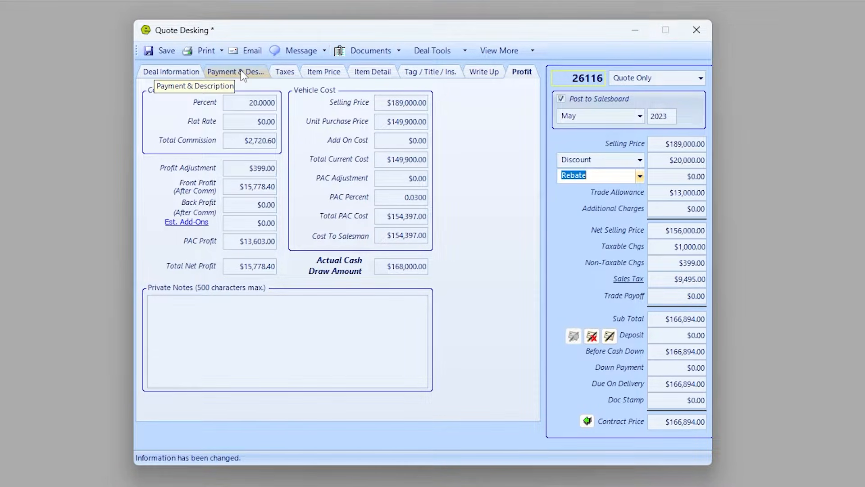
left_click(674, 366)
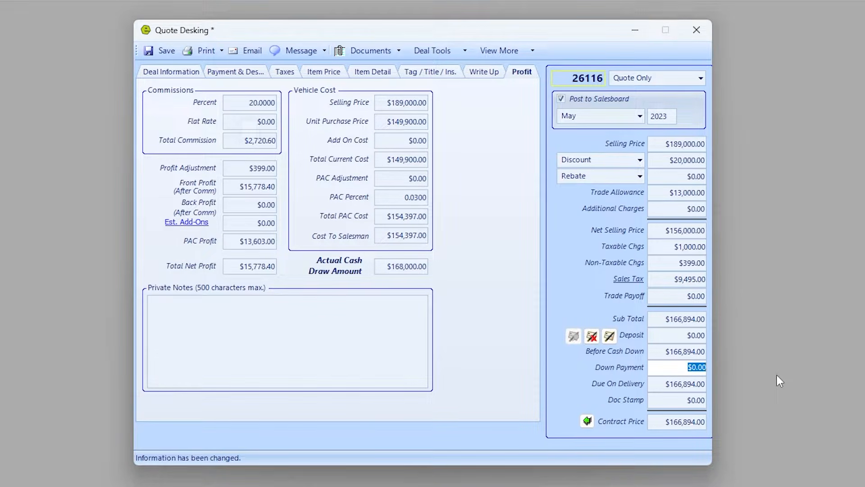
type("20000")
key("Tab")
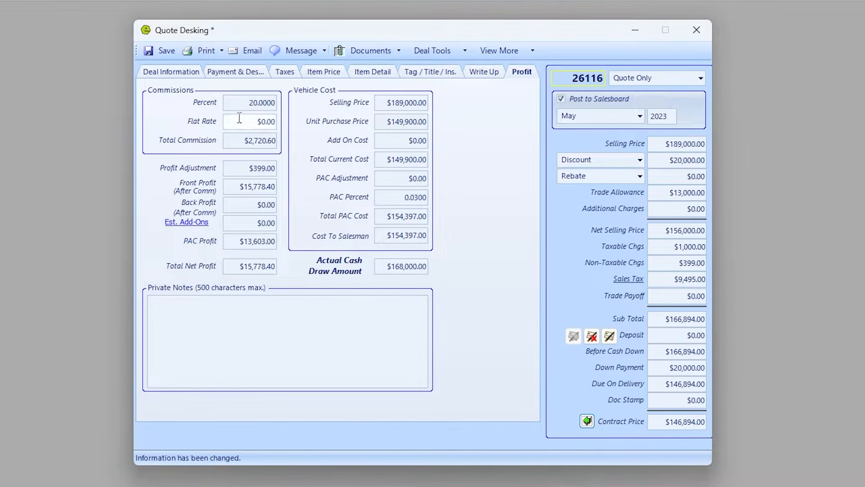
left_click(168, 51)
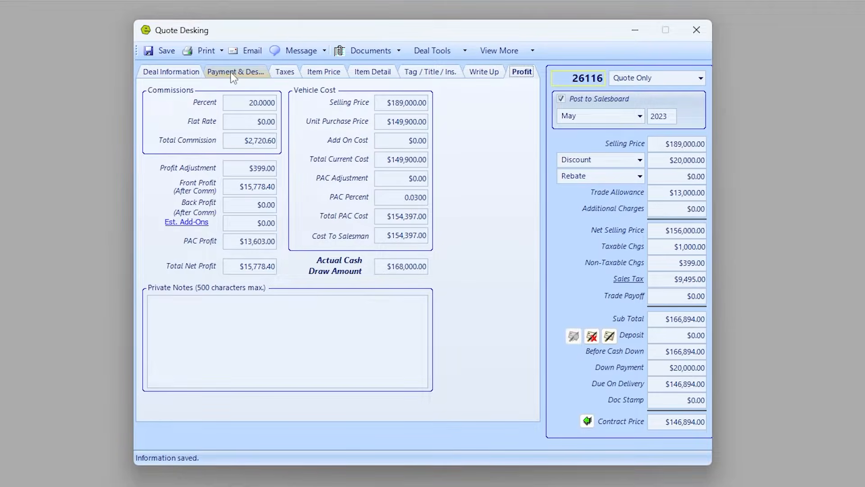
Change the down payment to $25,000.00 and save, dropping the monthly payment to $1,574.60.
left_click(234, 71)
left_click(256, 137)
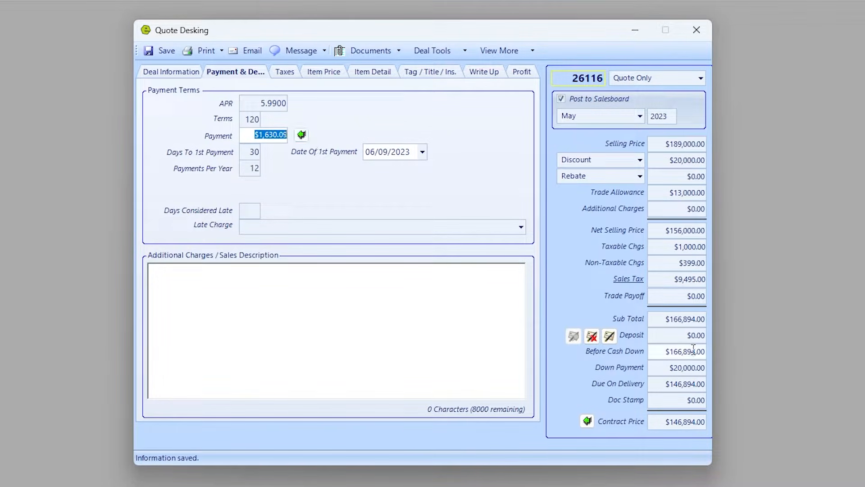
left_click(679, 367)
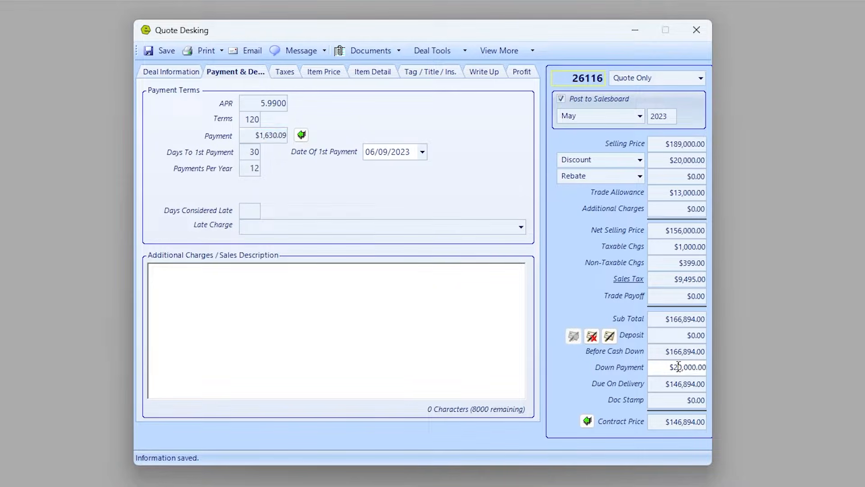
type("5")
key("Tab")
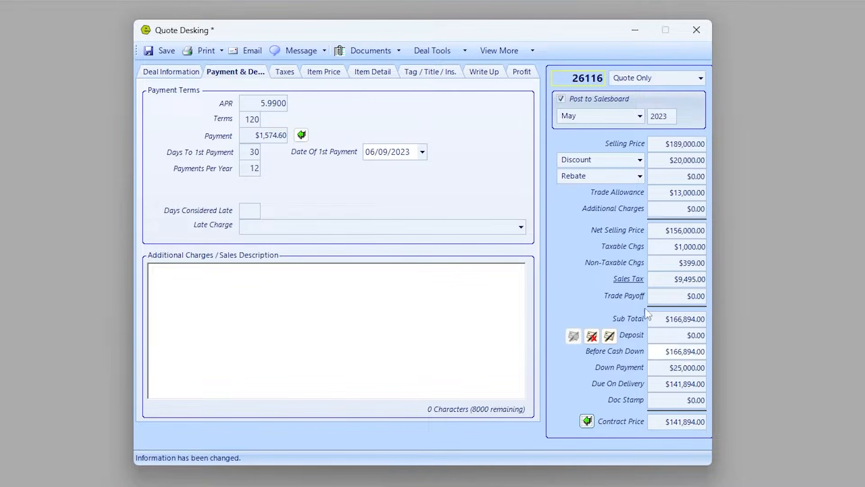
left_click(166, 51)
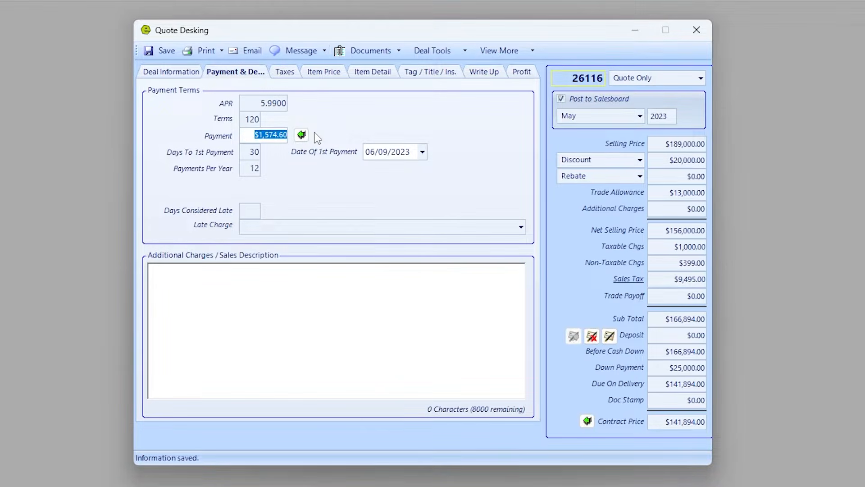
left_click(284, 72)
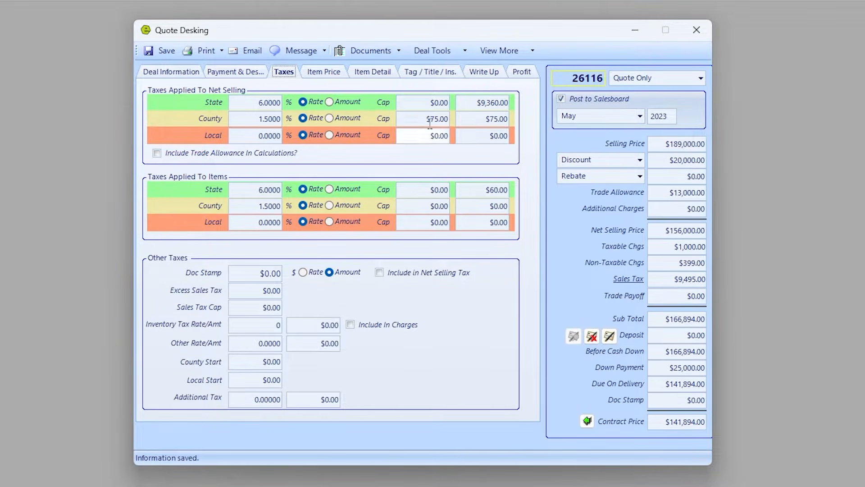
Change the Service Contract price on Item Price to $5,000.00.
left_click(323, 72)
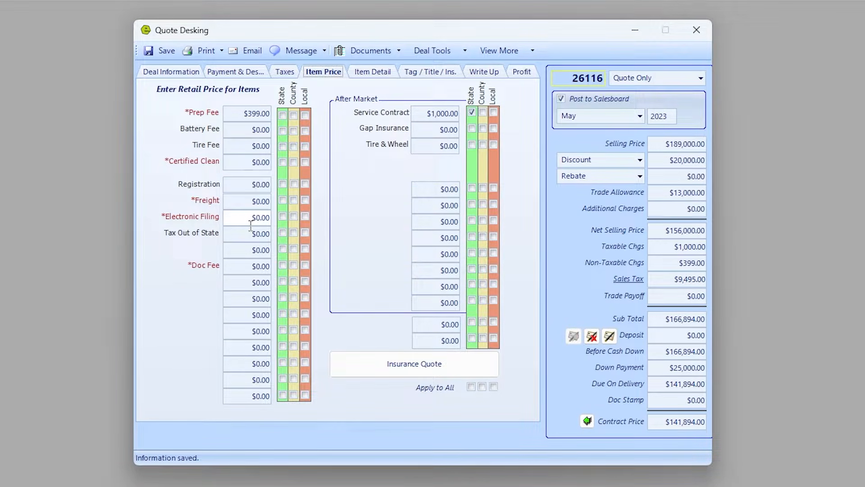
left_click(242, 113)
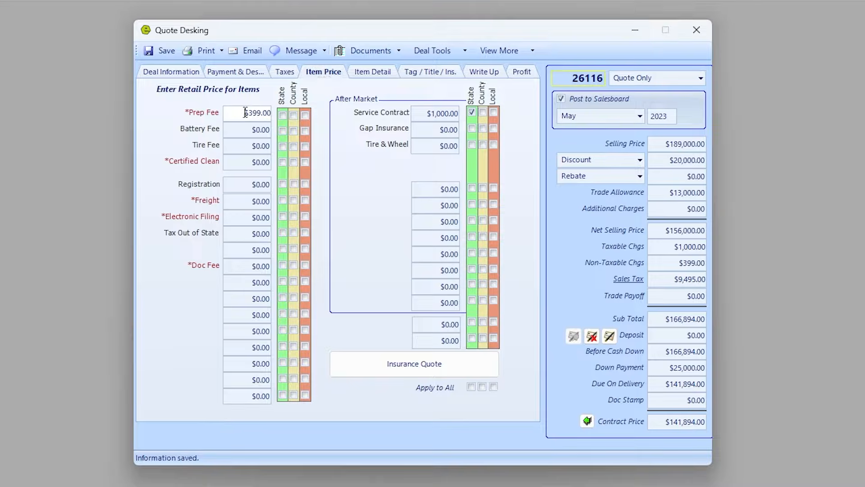
left_click(427, 116)
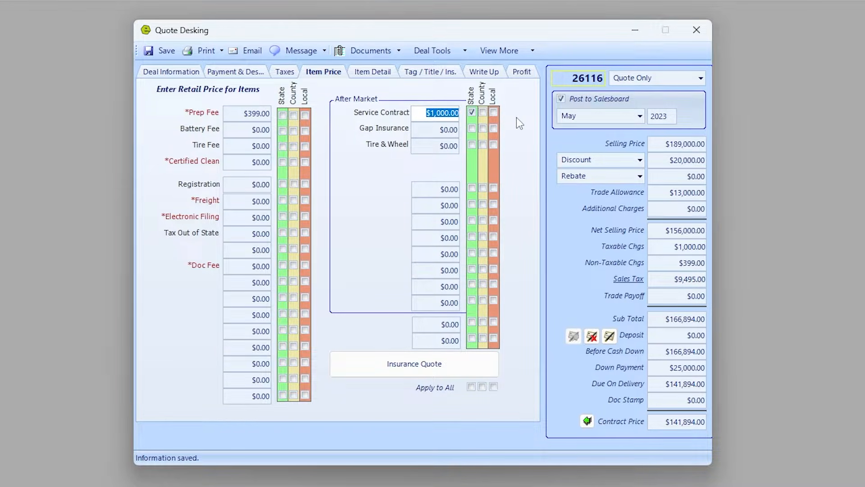
type("5000")
key("Tab")
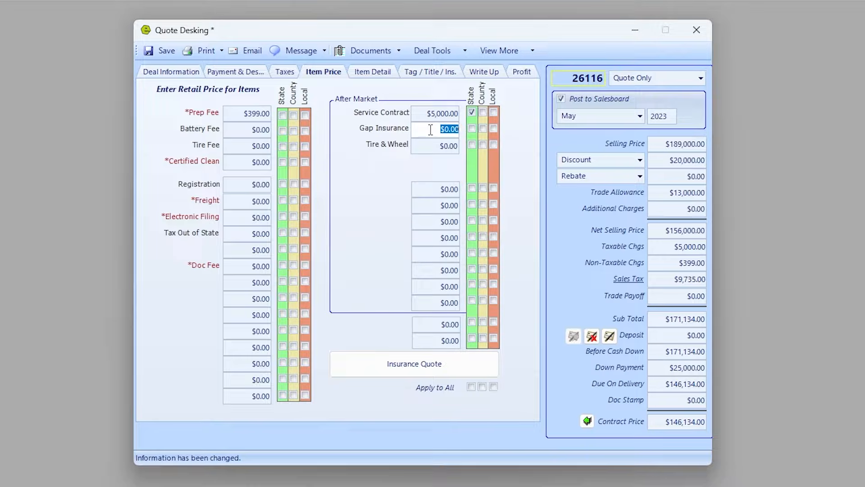
Save the quote and review its $15,778.40 total net profit on the Profit page.
left_click(390, 73)
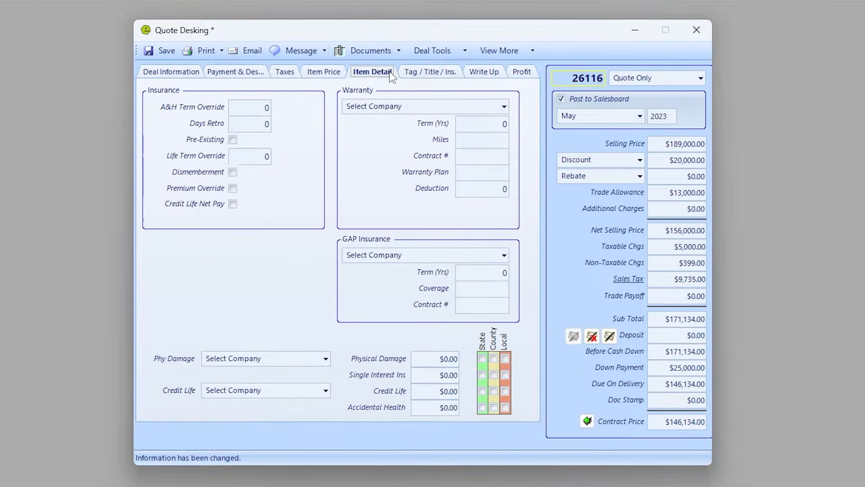
left_click(432, 75)
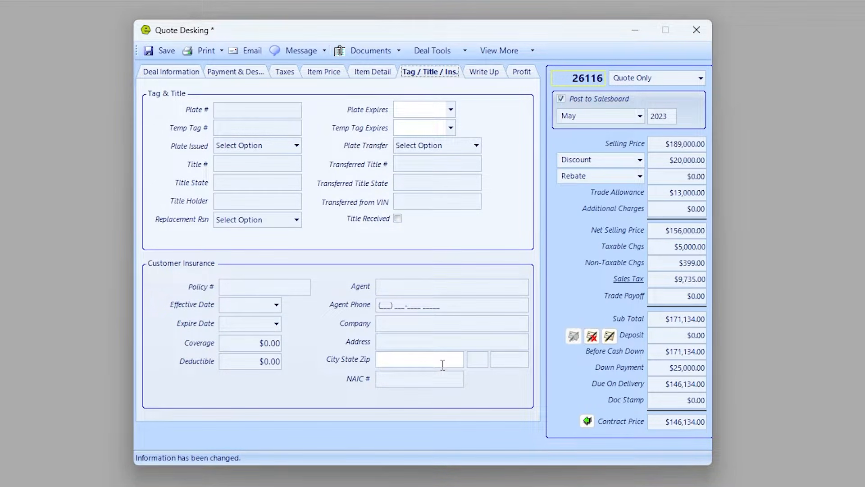
left_click(161, 50)
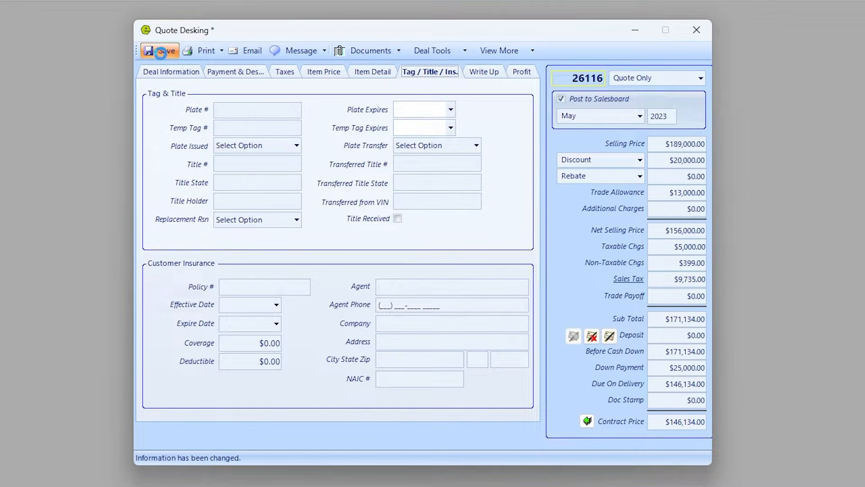
left_click(525, 76)
left_click_drag(233, 264, 290, 270)
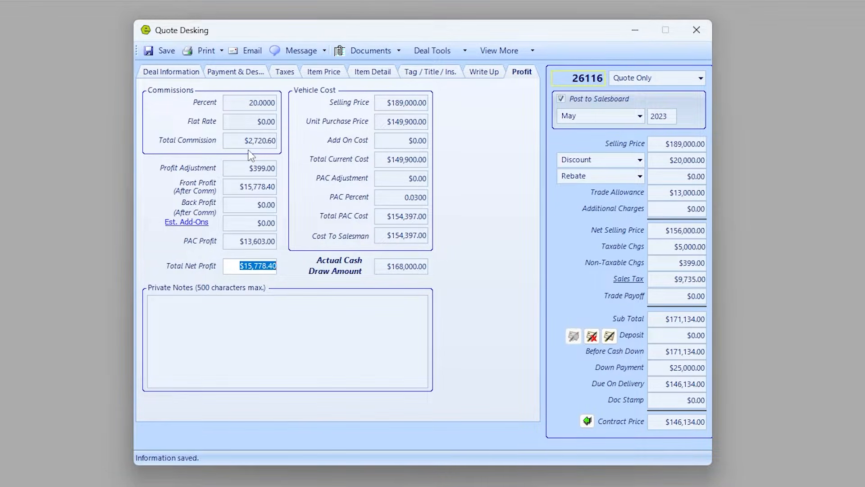
Raise the discount from $20,000 to $25,000, cutting total net profit to $11,778.40.
left_click_drag(679, 159, 684, 160)
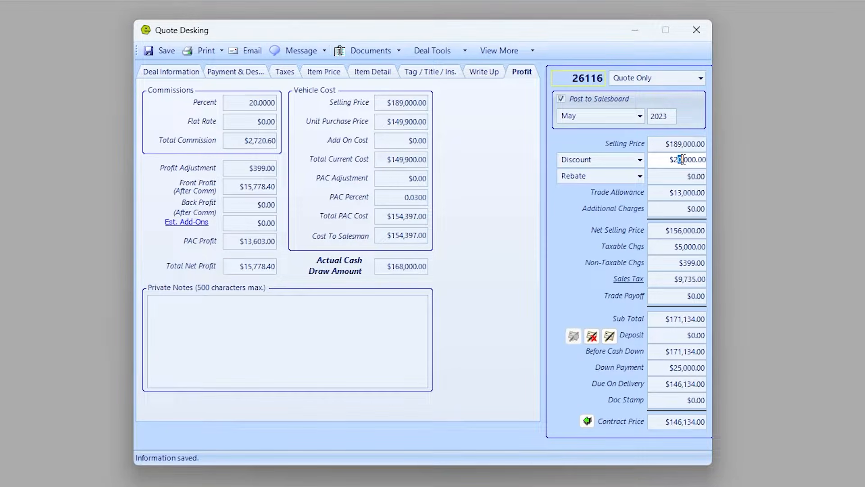
type("5")
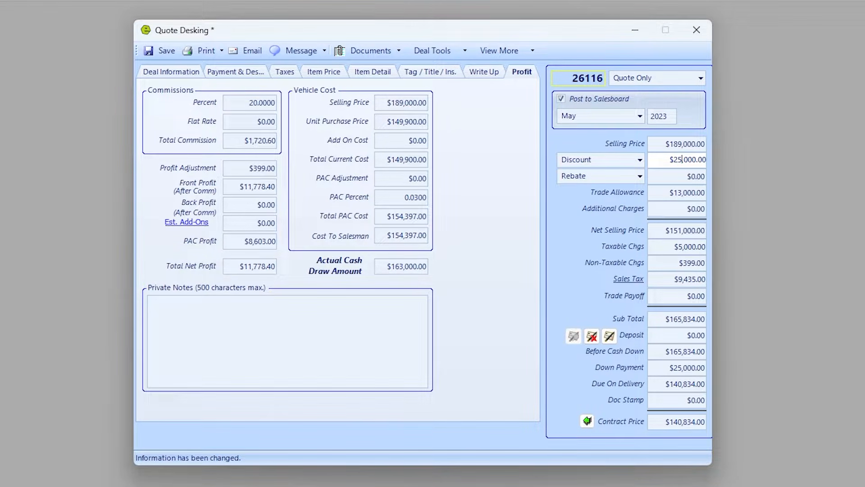
key("Tab")
left_click_drag(665, 159, 722, 170)
left_click(669, 368)
double_click(669, 367)
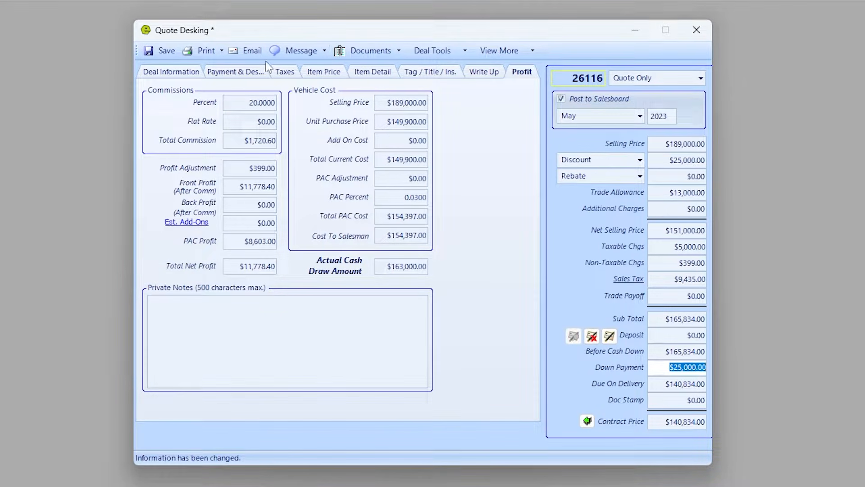
Check the recalculated $1,562.84 monthly payment and the Service Contract price.
left_click(255, 72)
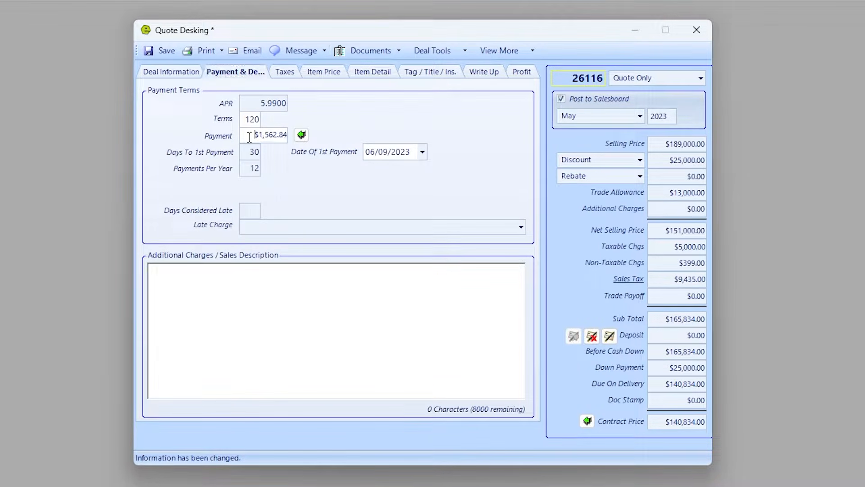
left_click_drag(251, 134, 312, 137)
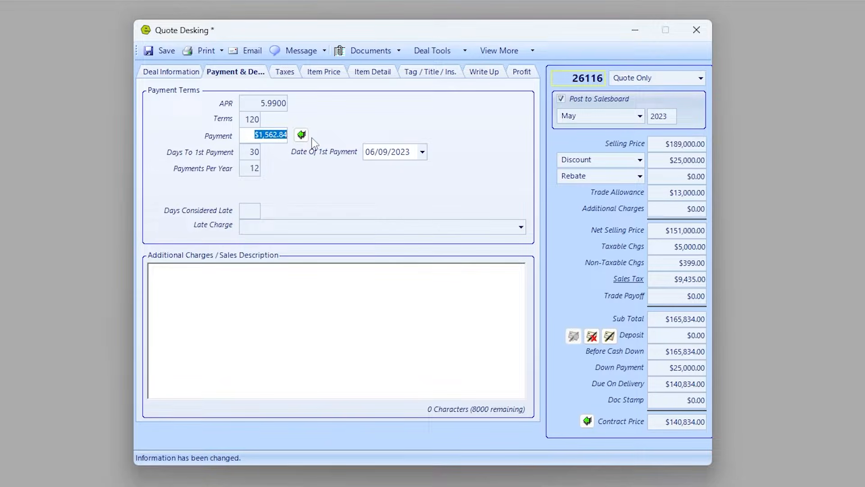
left_click(325, 73)
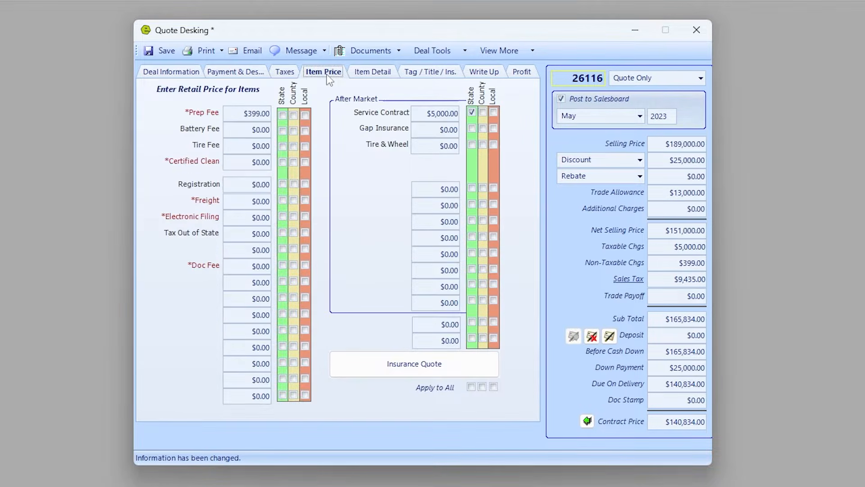
left_click_drag(430, 113, 531, 117)
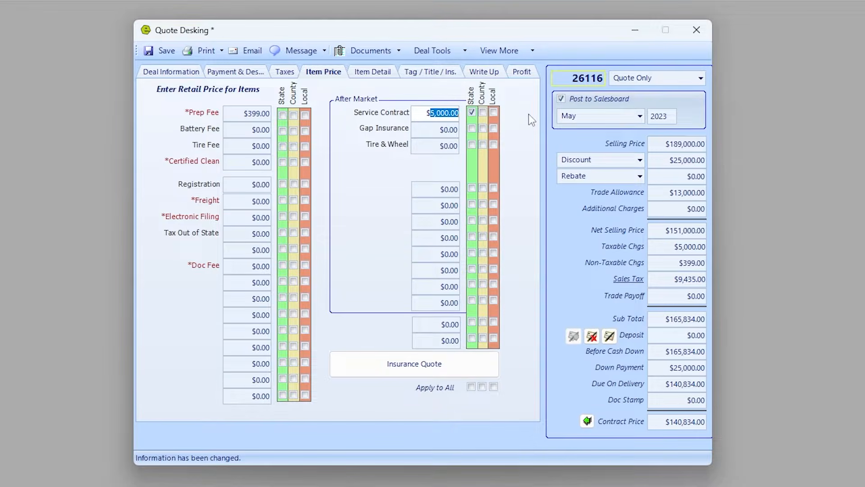
Save the quote, preview both pages of the write-up buyers order, then close the preview.
left_click(163, 51)
left_click(207, 52)
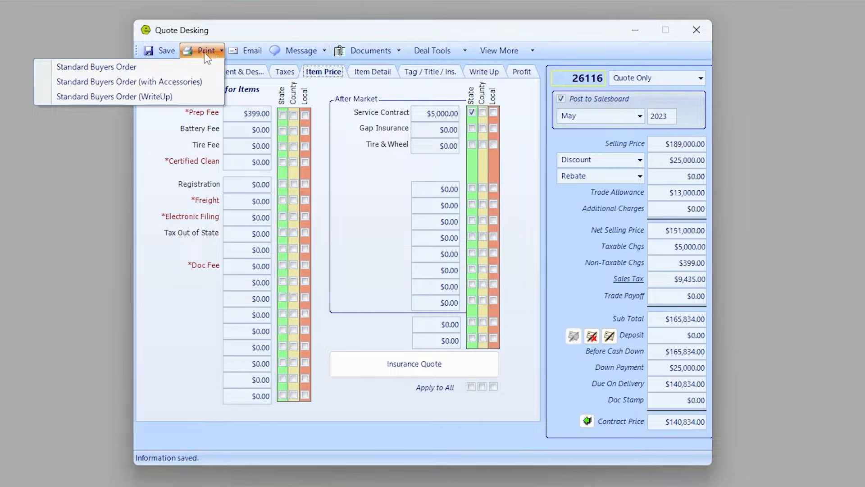
left_click(177, 95)
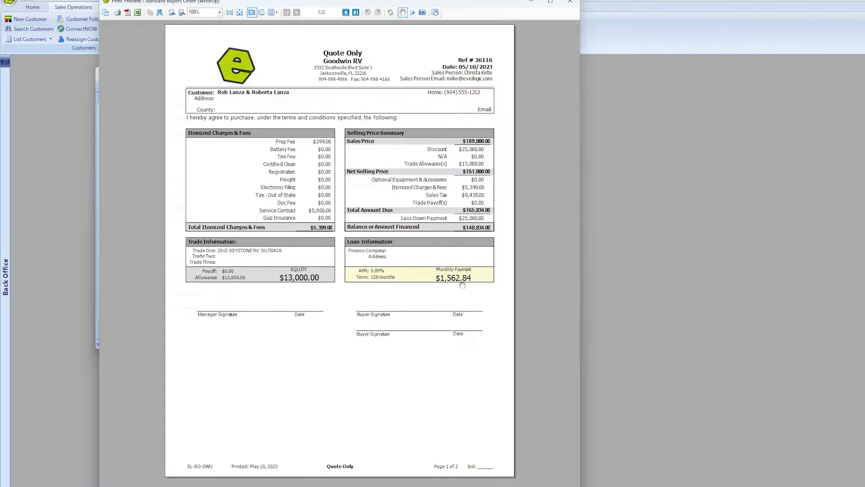
left_click(345, 12)
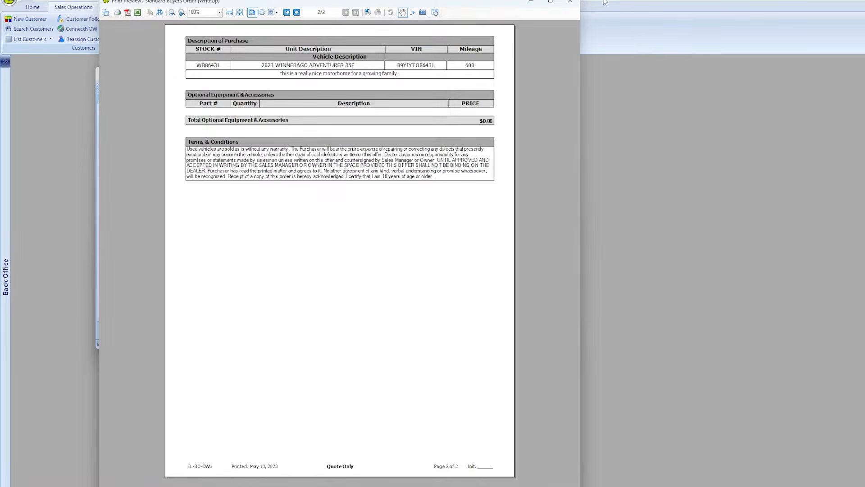
left_click(573, 4)
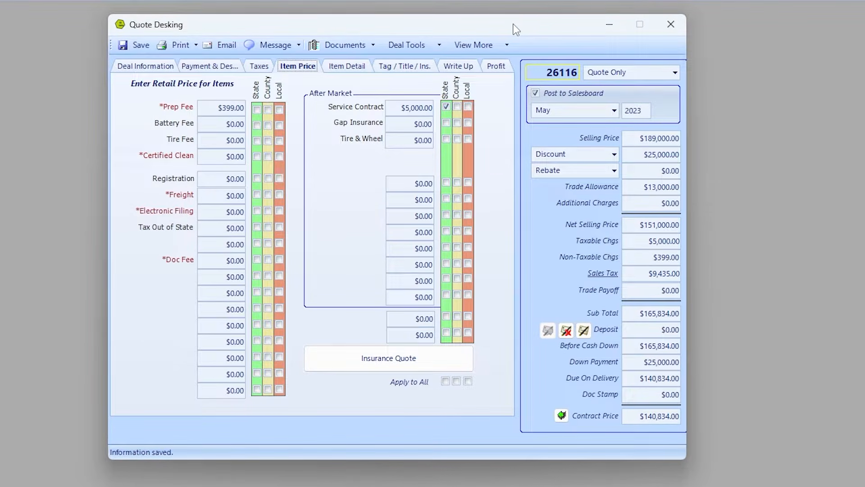
Set deal 26116's status to Sold: Finance Pending and save it.
left_click(676, 73)
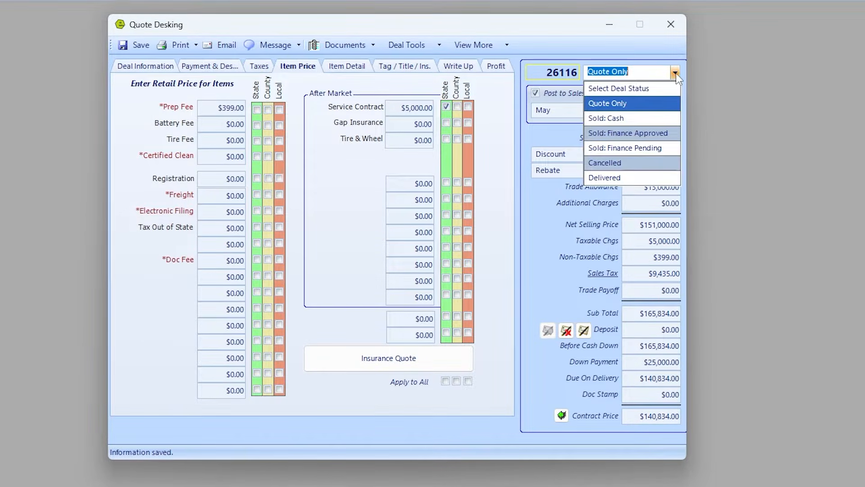
left_click(635, 149)
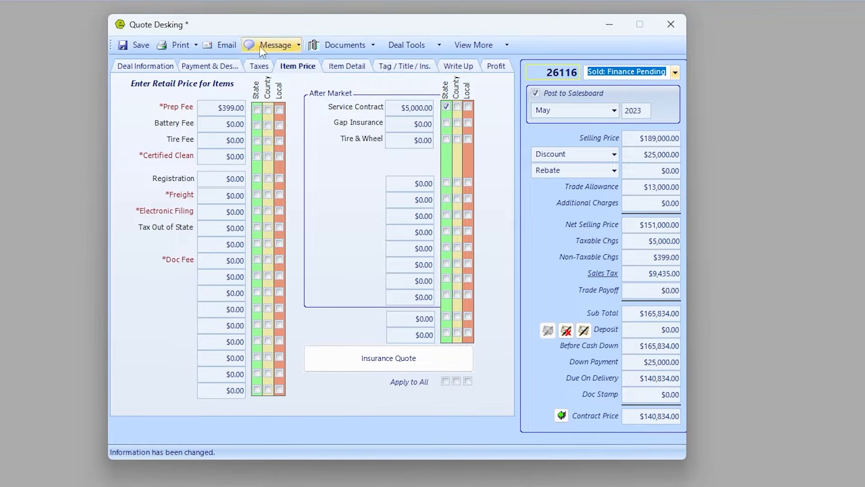
left_click(137, 45)
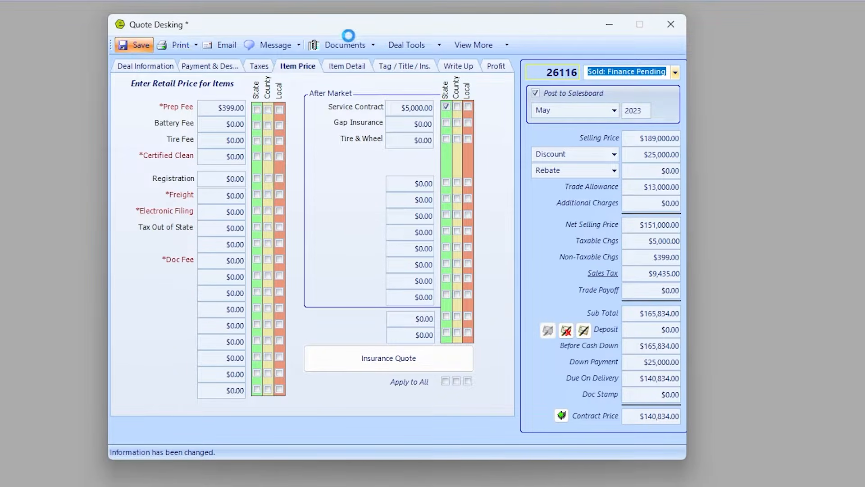
Review the Closing Documents list from View More, then close it.
left_click(461, 46)
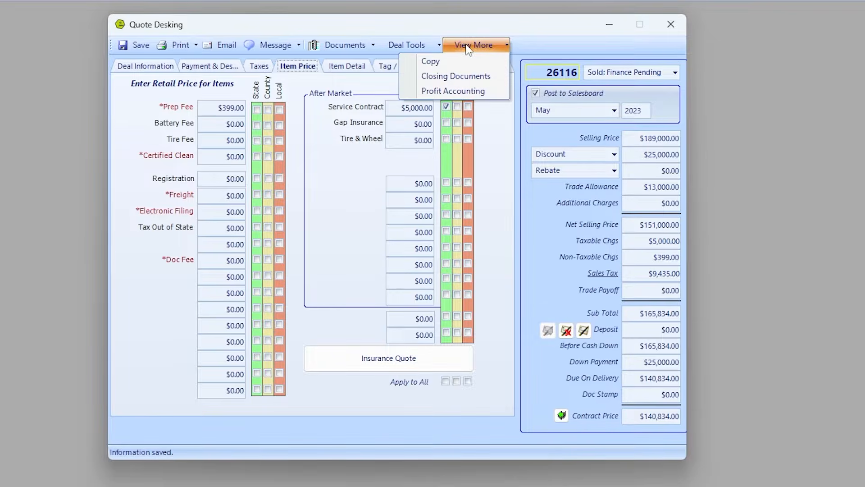
left_click(462, 76)
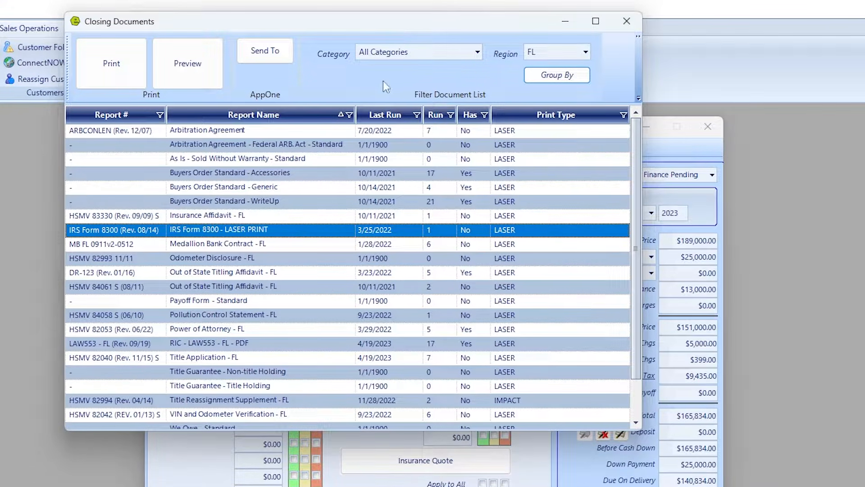
left_click_drag(522, 30, 654, 58)
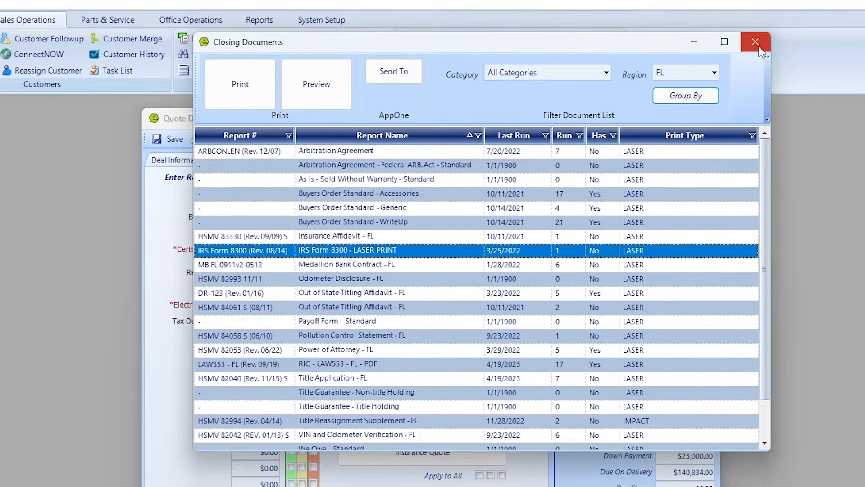
left_click(759, 51)
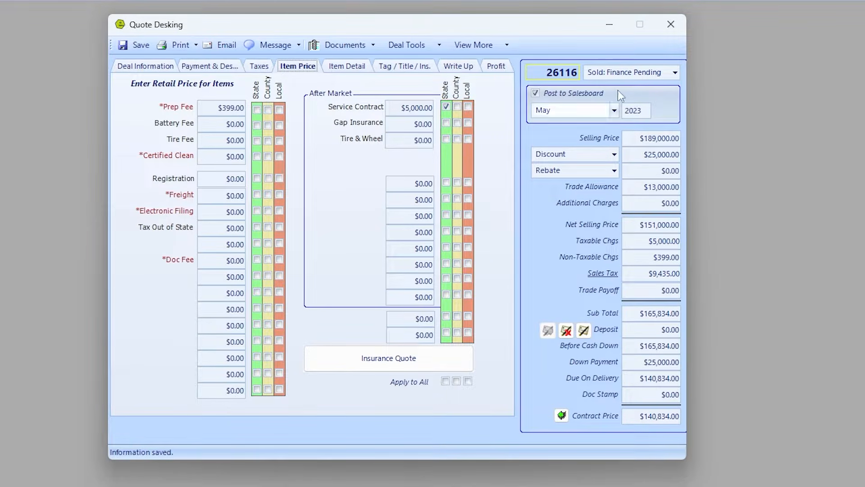
Switch deal 26116's status to Sold: Finance Approved and save the change.
left_click(675, 72)
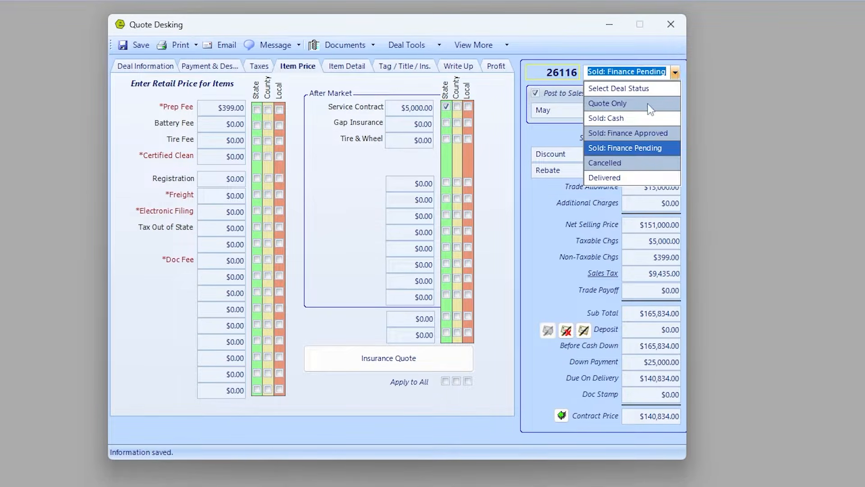
left_click(627, 134)
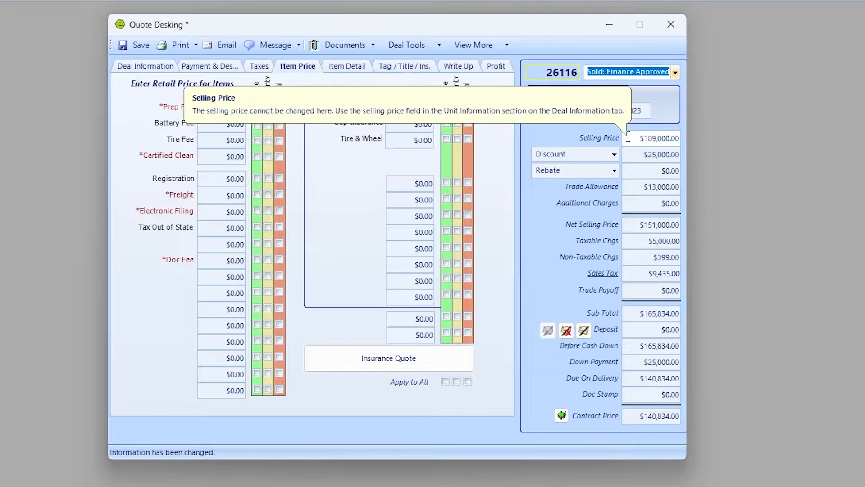
left_click(135, 45)
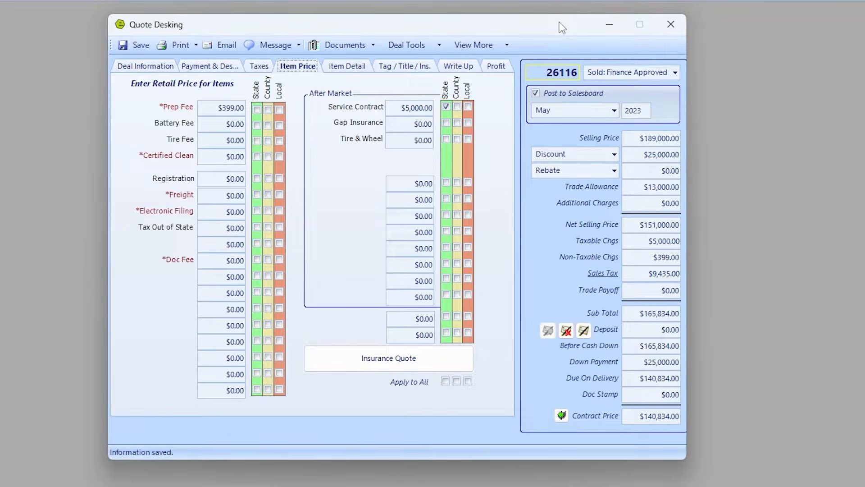
Schedule the deal's delivery for 05/12/2023 at 12:00 PM and save.
left_click(139, 69)
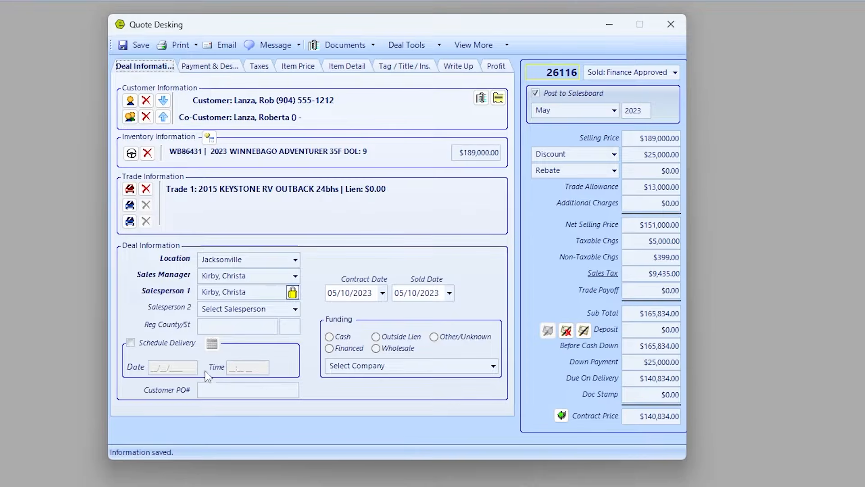
left_click(136, 344)
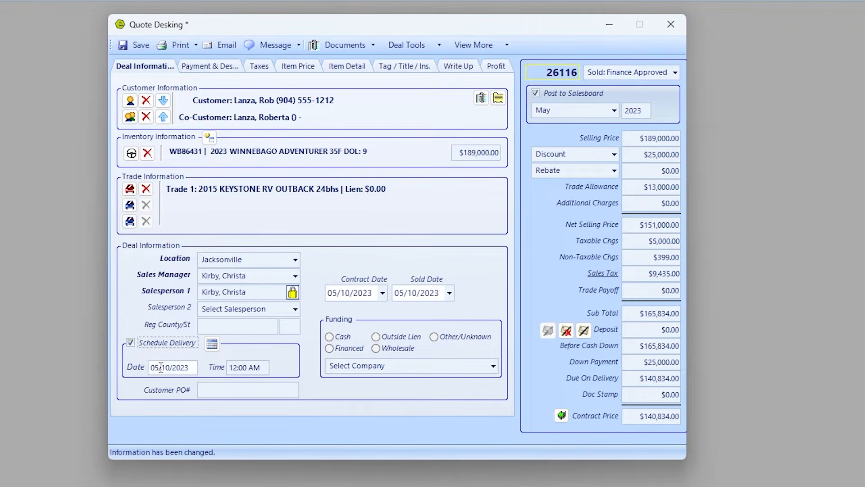
left_click(165, 368)
type("12")
left_click(253, 367)
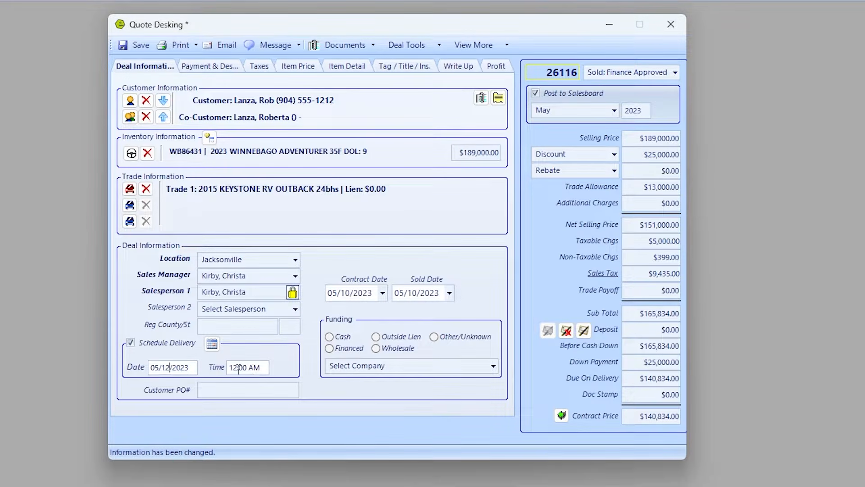
left_click(252, 367)
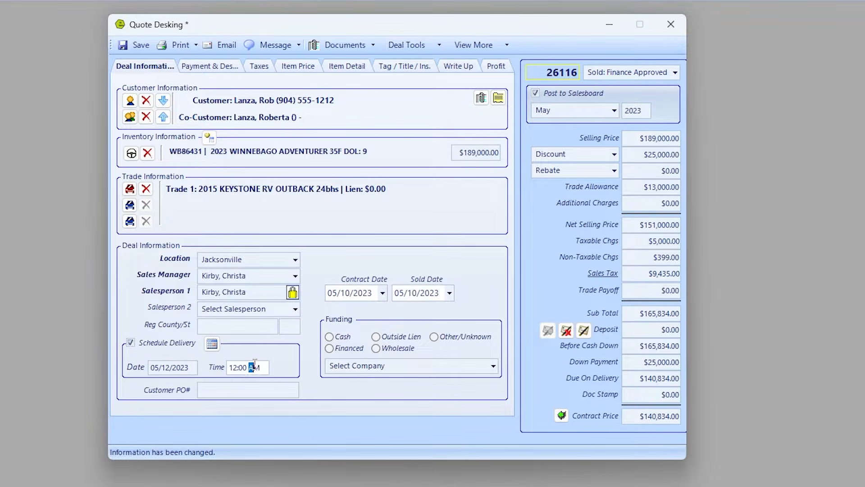
key("p")
key("Tab")
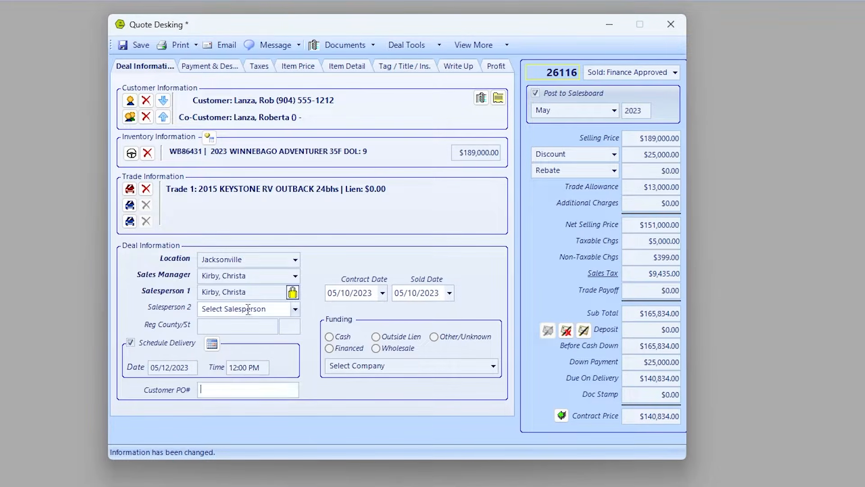
left_click(136, 47)
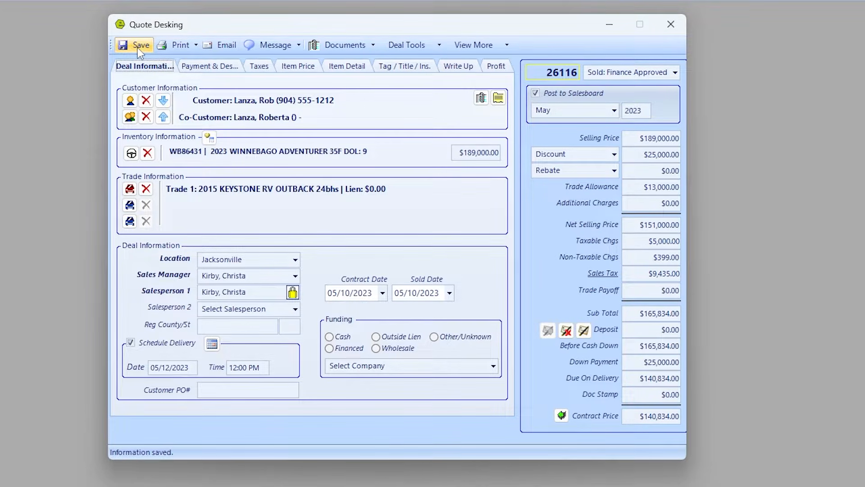
Mark the deal as Financed with ALLY FINANCIAL as lender and save.
left_click(333, 348)
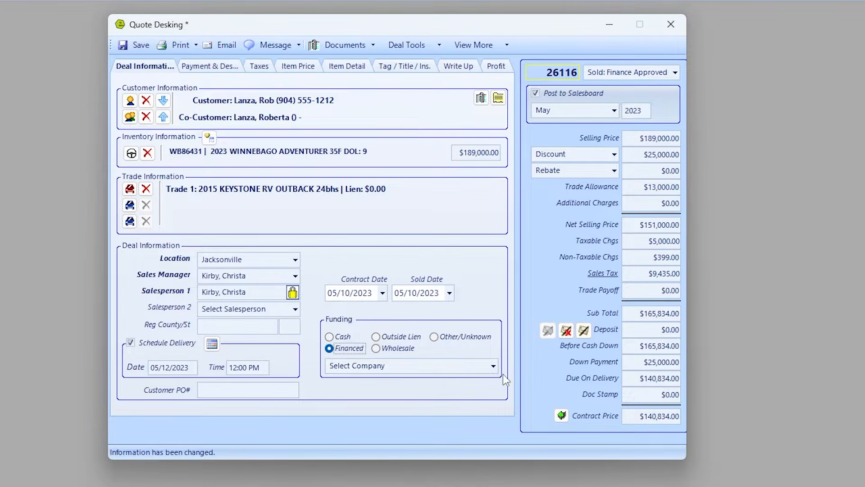
left_click(497, 367)
left_click(399, 436)
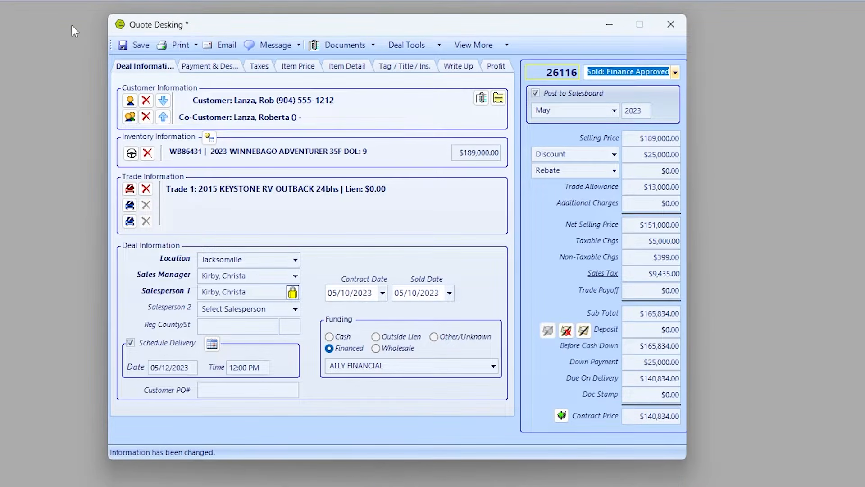
left_click(135, 46)
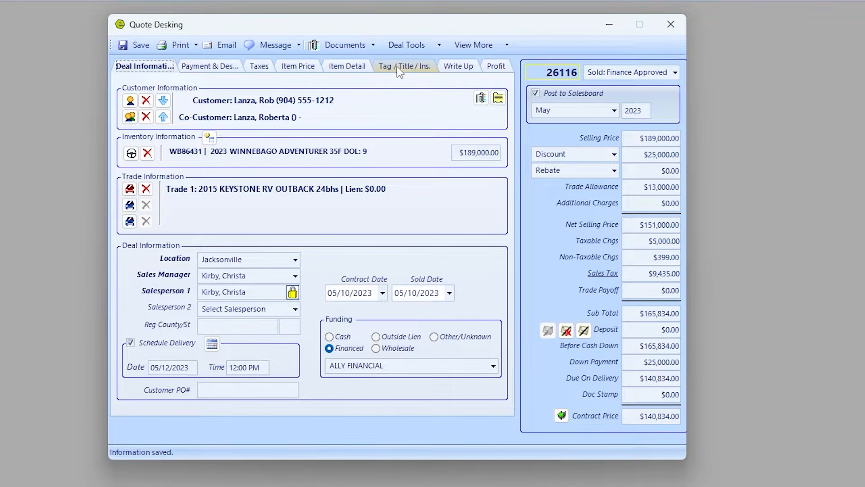
Close deal 26116's Quote Desking and bring up the Calendar.
left_click(672, 25)
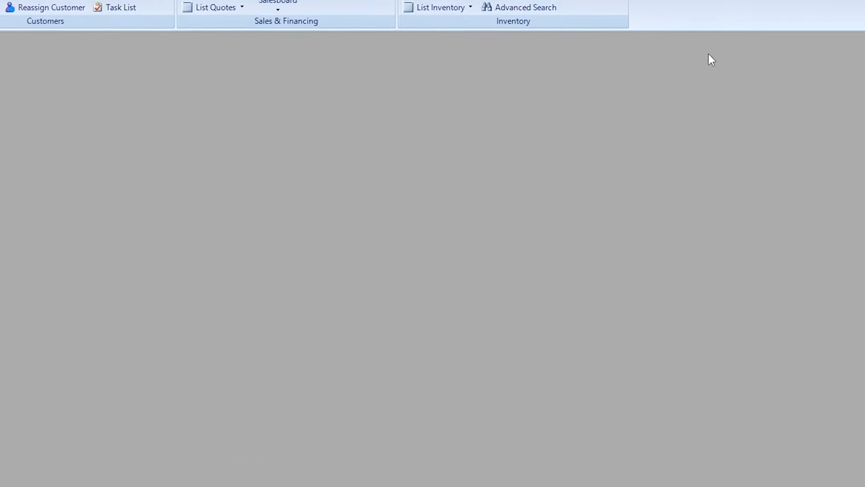
left_click(48, 28)
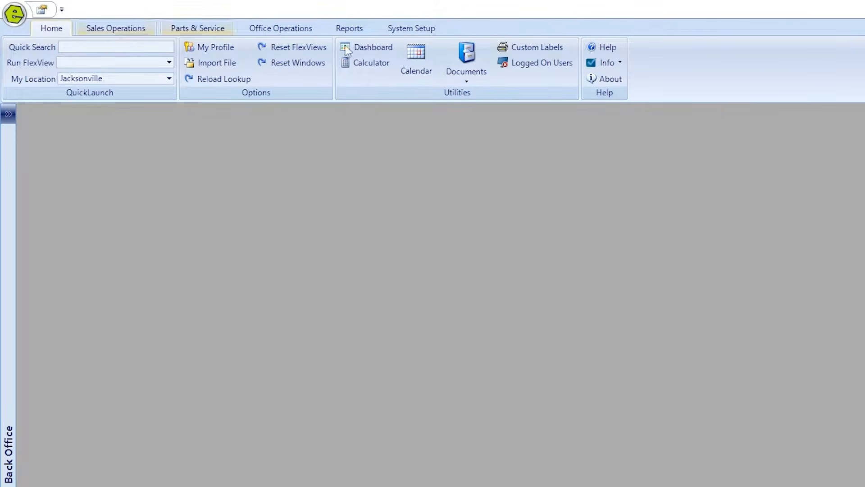
left_click(419, 57)
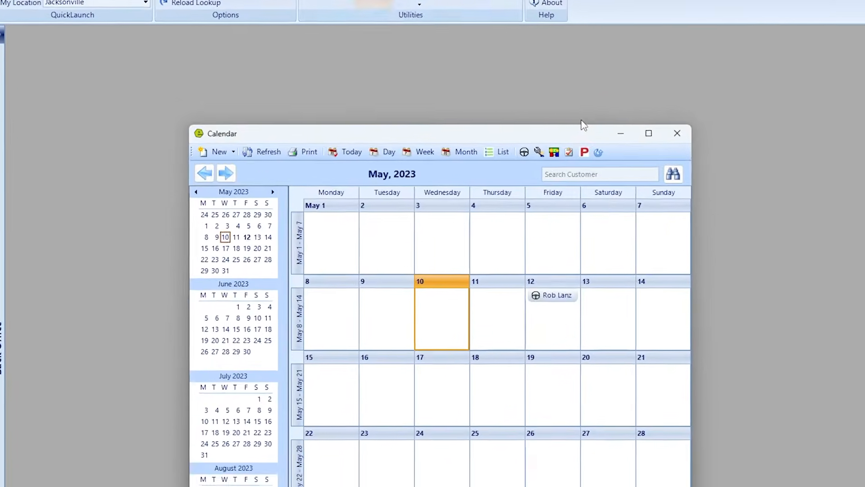
Check the WB86431 delivery appointment on Friday May 12 at 12:00 PM, then close the calendar.
mouse_move(556, 297)
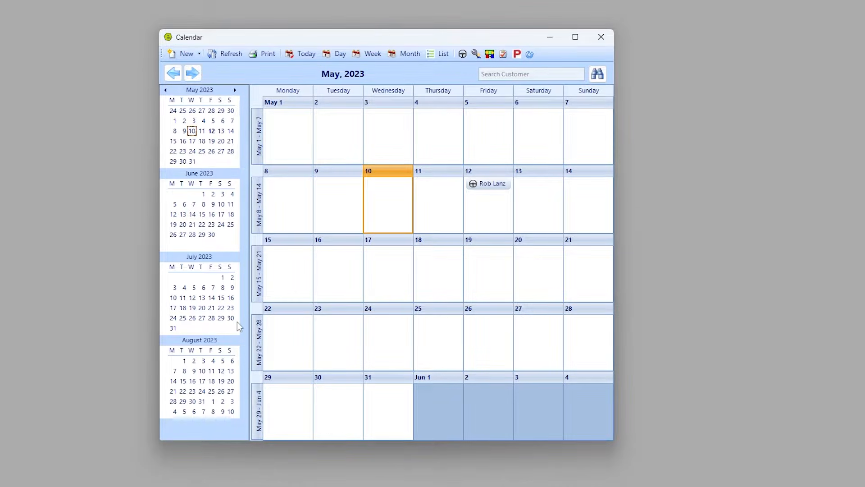
mouse_move(496, 189)
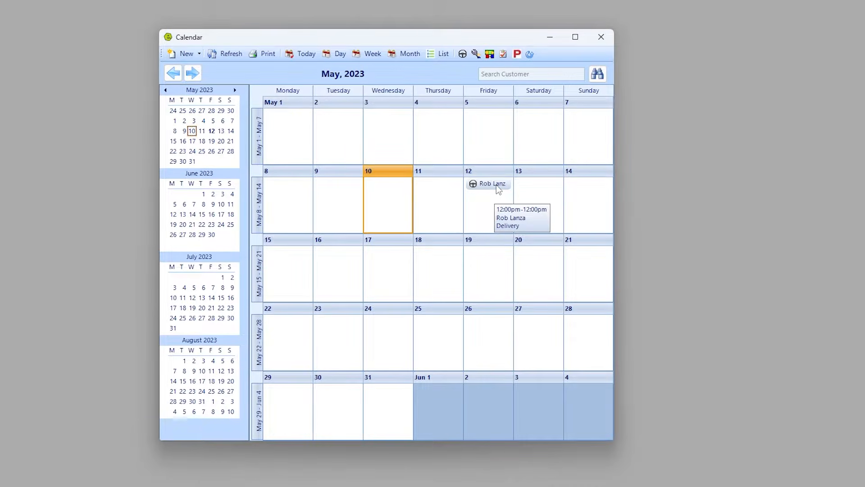
double_click(497, 184)
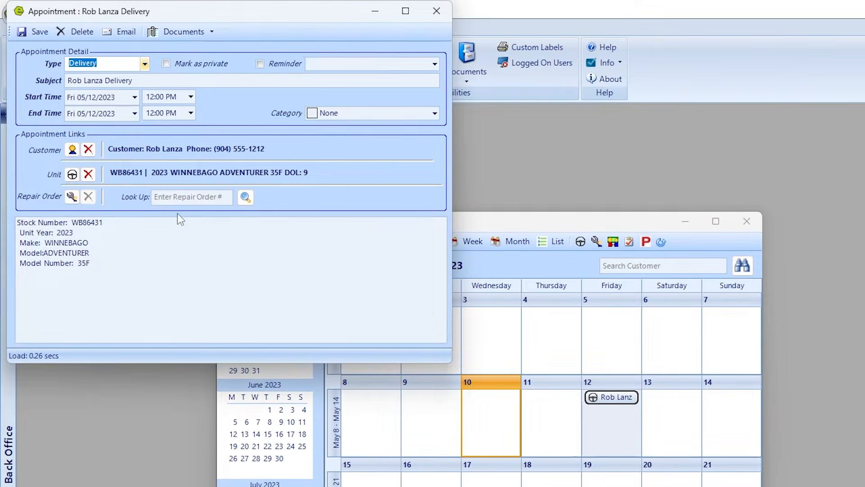
left_click_drag(90, 263, 13, 199)
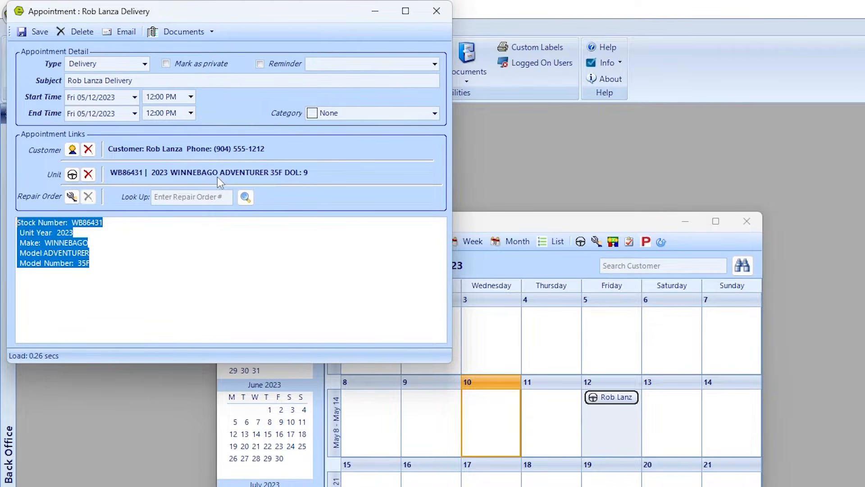
left_click(438, 10)
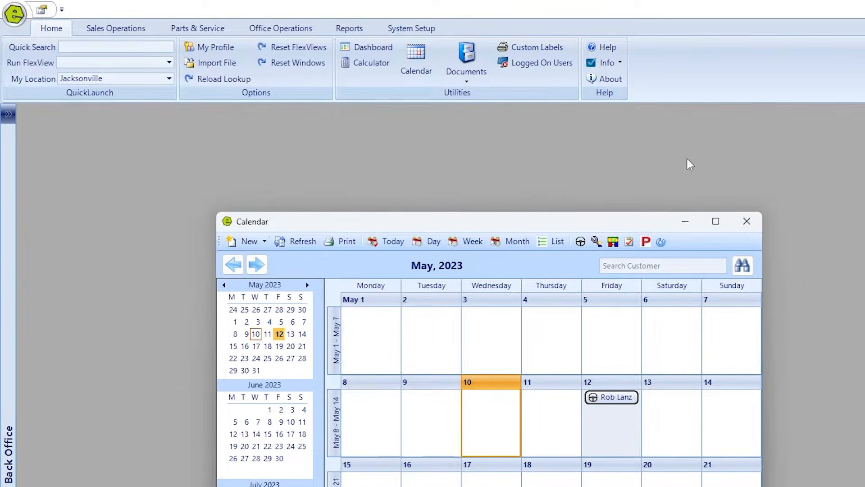
left_click(746, 222)
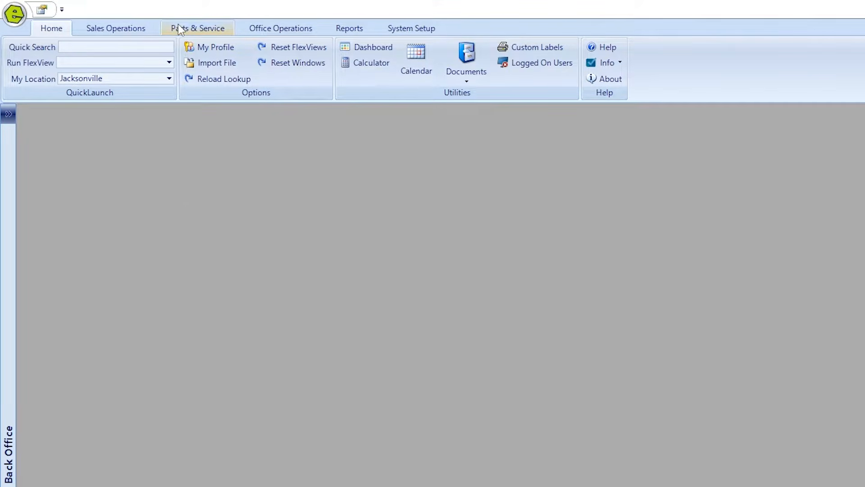
Bring up the Jacksonville May 2023 location Sales Board from Sales Operations and move its window aside.
left_click(15, 14)
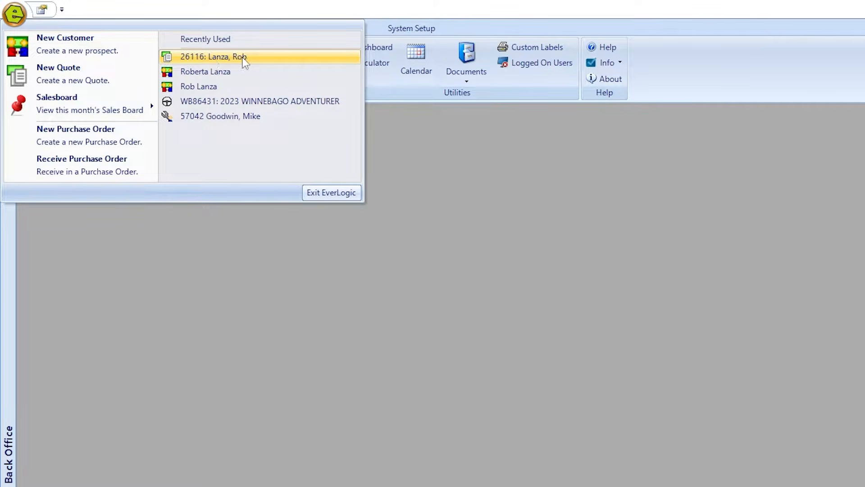
left_click(432, 273)
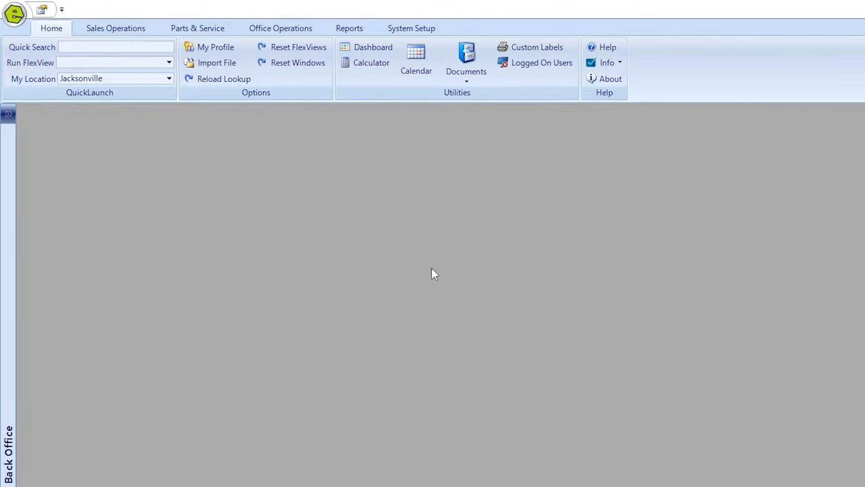
left_click(133, 31)
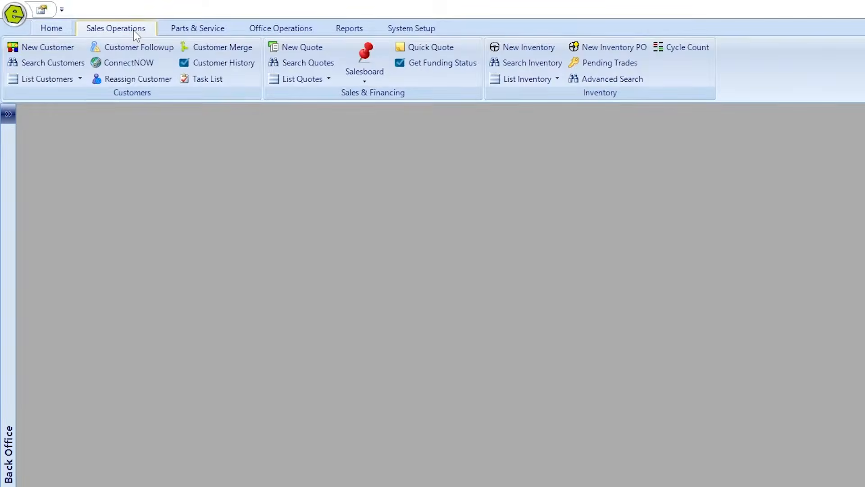
left_click(373, 81)
left_click(356, 97)
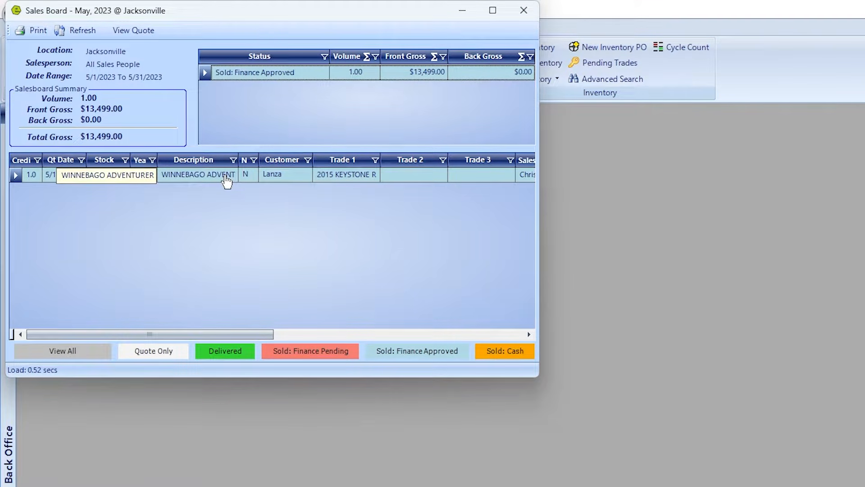
left_click_drag(236, 17, 332, 85)
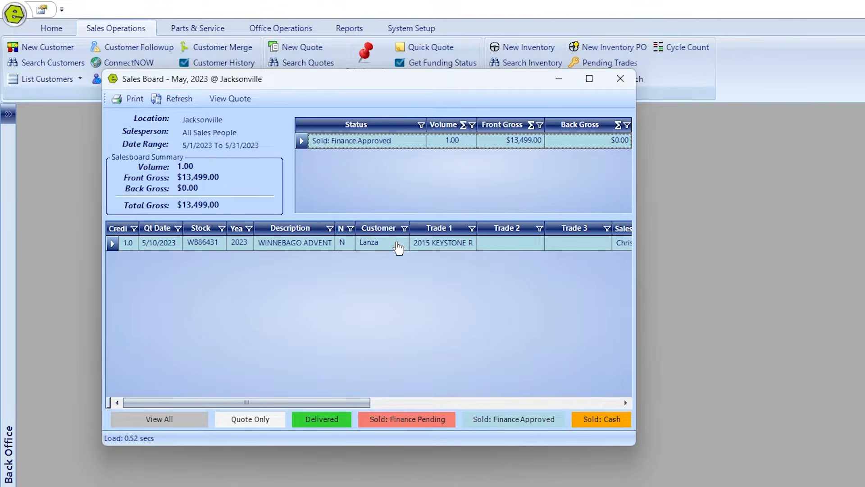
Open deal 26116 for unit WB86431 and show its empty Write Up page.
double_click(113, 246)
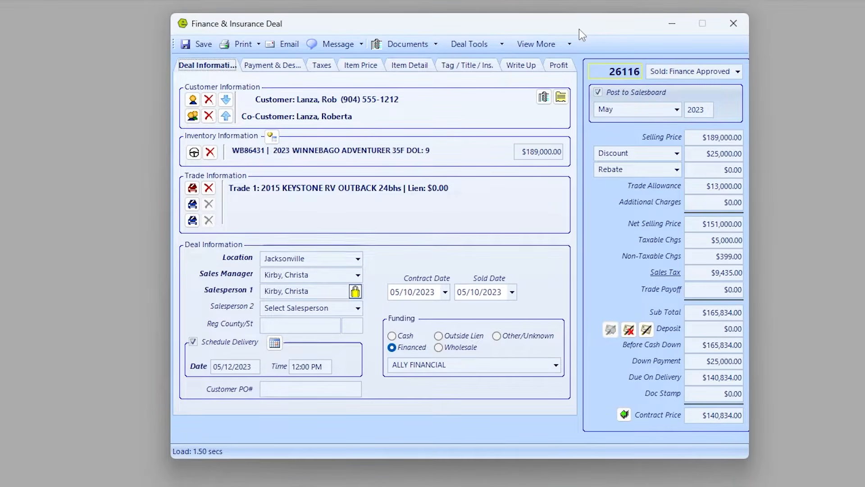
left_click_drag(579, 29, 557, 33)
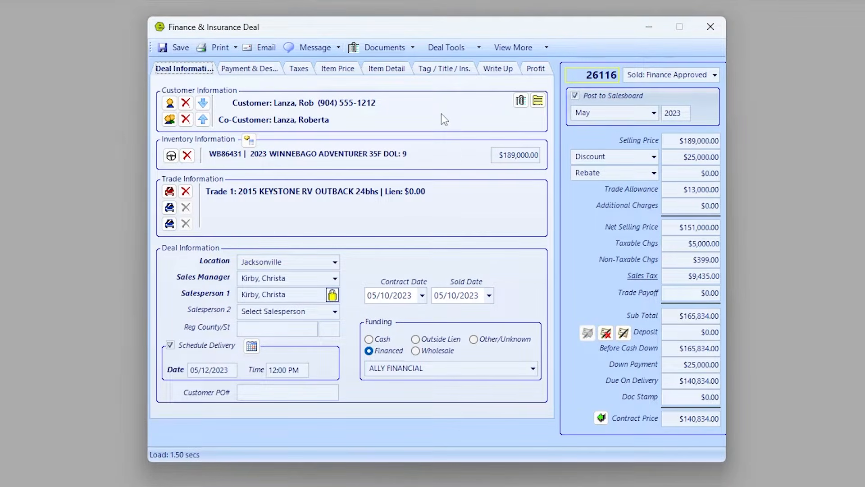
left_click(505, 72)
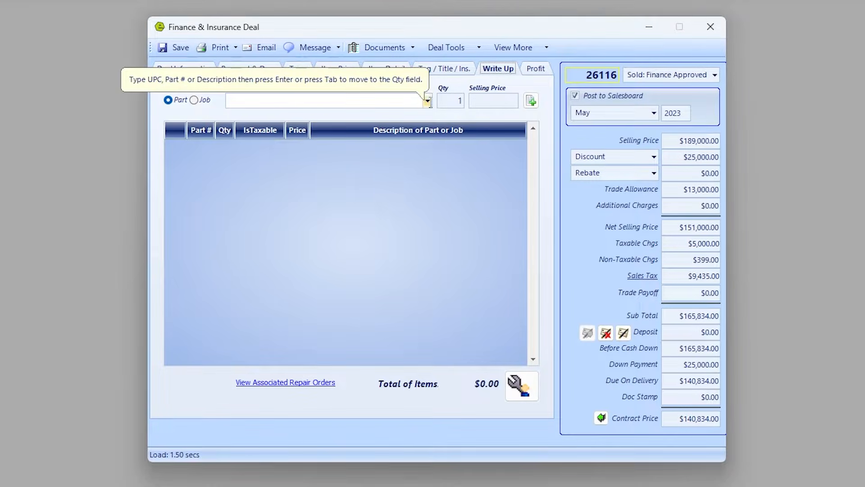
Add an INSTALL W/D COMBO labour job priced at $250.00 to the write-up.
left_click(198, 101)
type("IN")
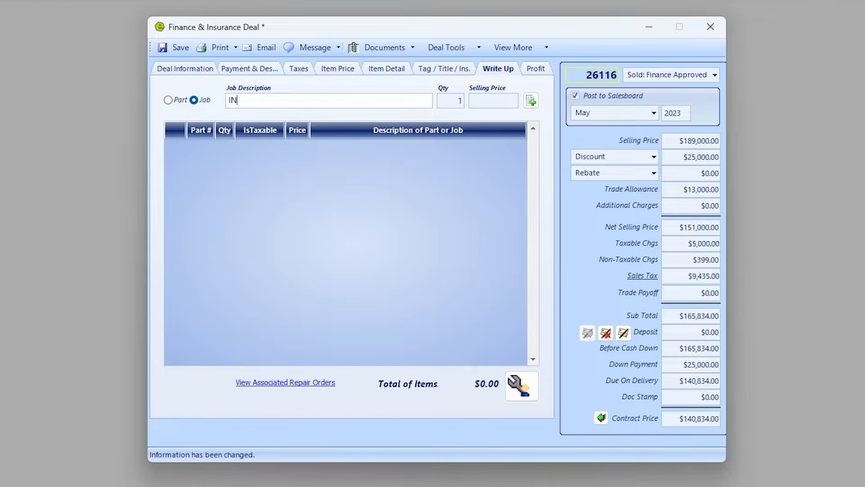
type("STALL W/D COMBO")
key("Tab")
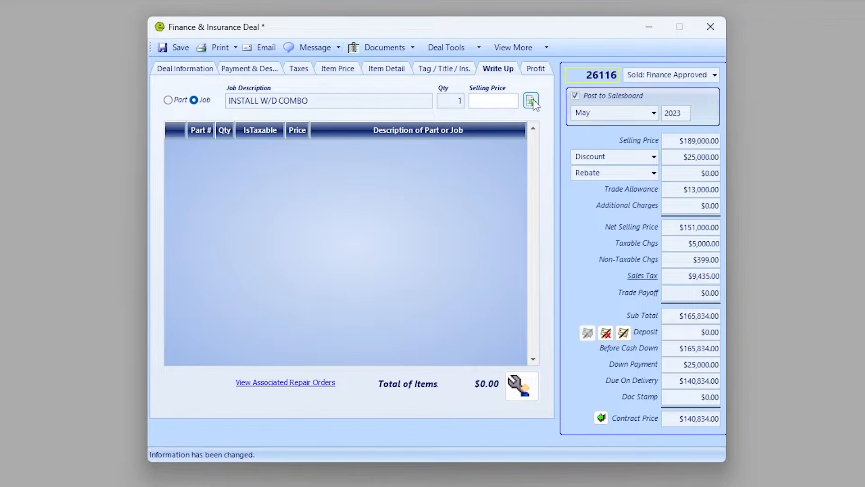
type("250.00")
left_click(530, 100)
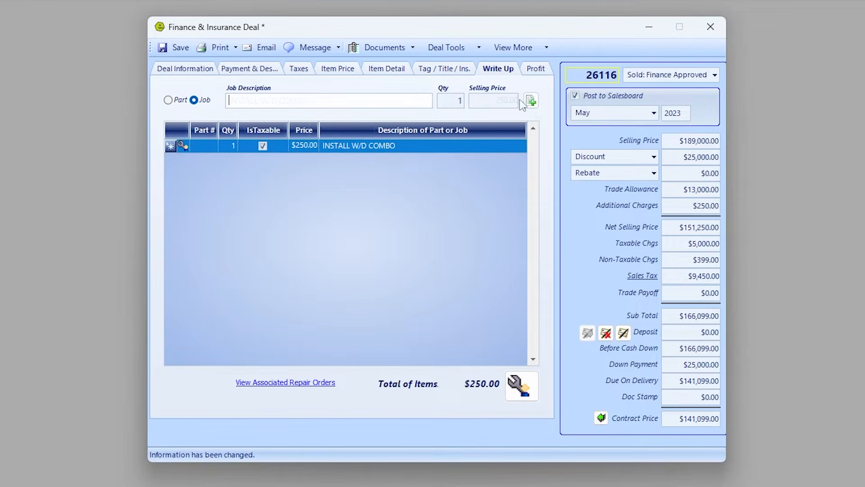
Add the WIDGETA part at $1,500 for a $1,750.00 total and create a repair order from the items.
left_click(168, 100)
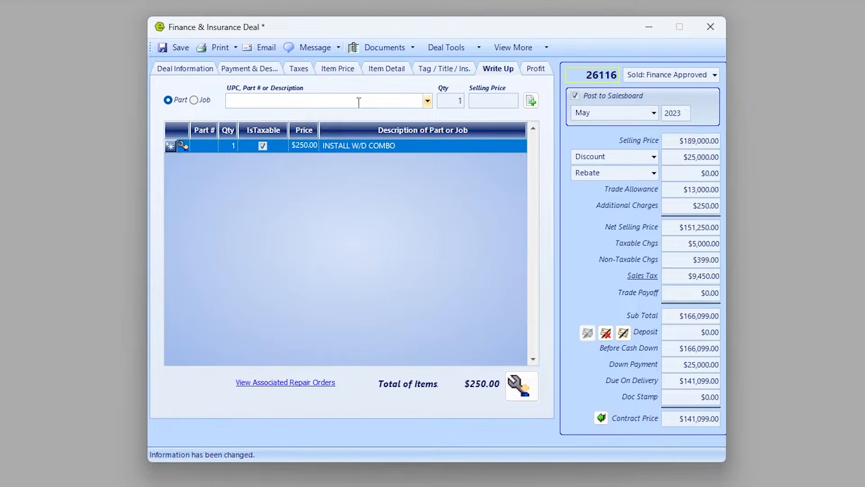
type("WAS")
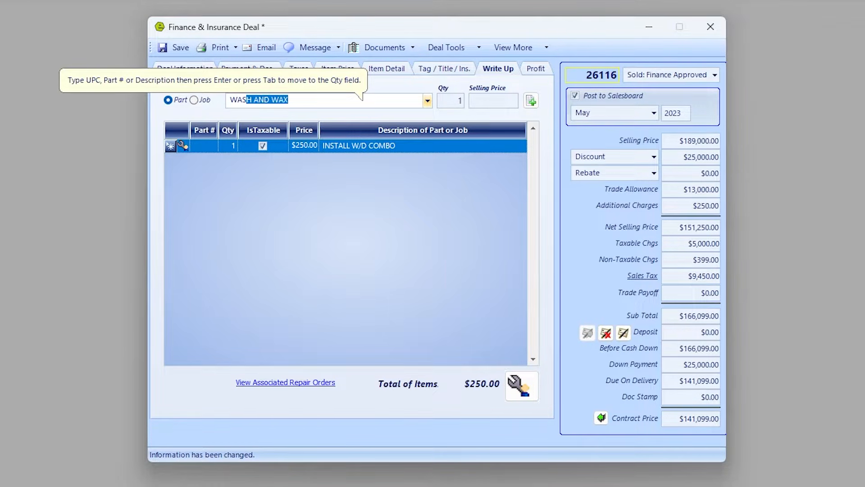
type("EWIDGETA15")
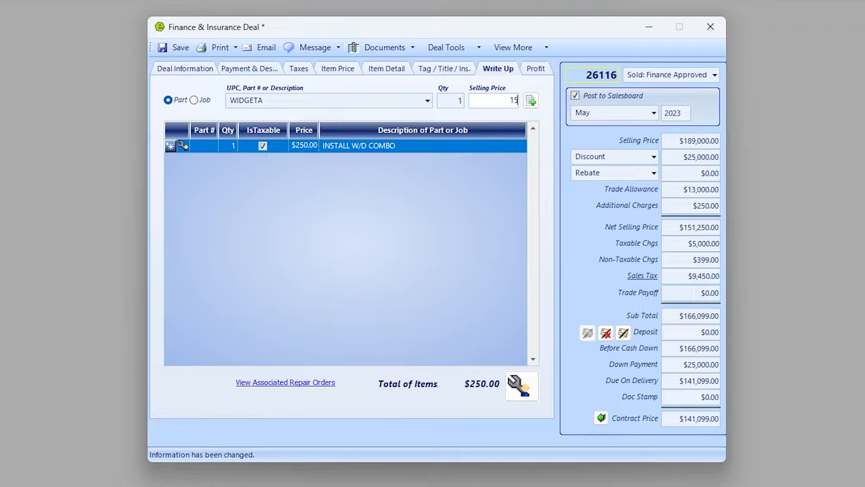
type("00.0")
left_click(531, 100)
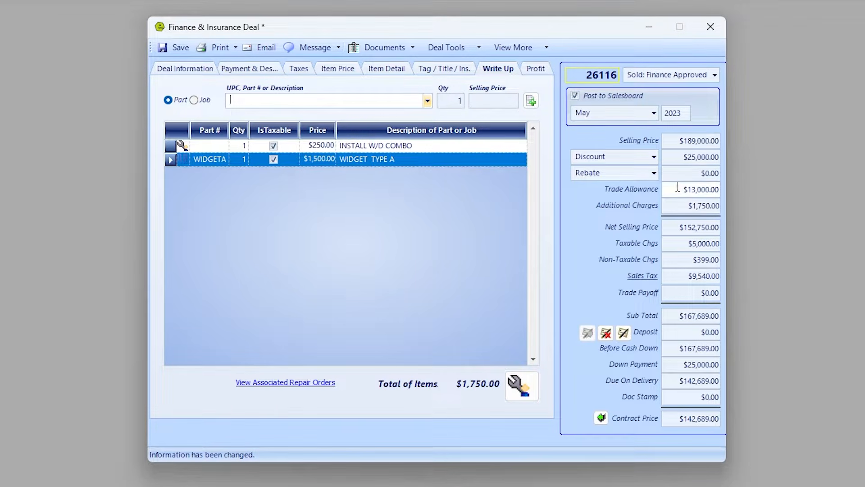
left_click(673, 205)
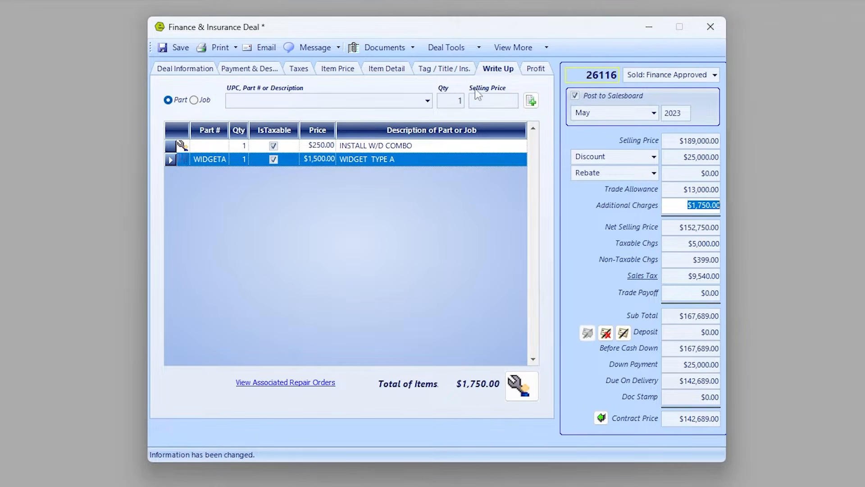
left_click(511, 381)
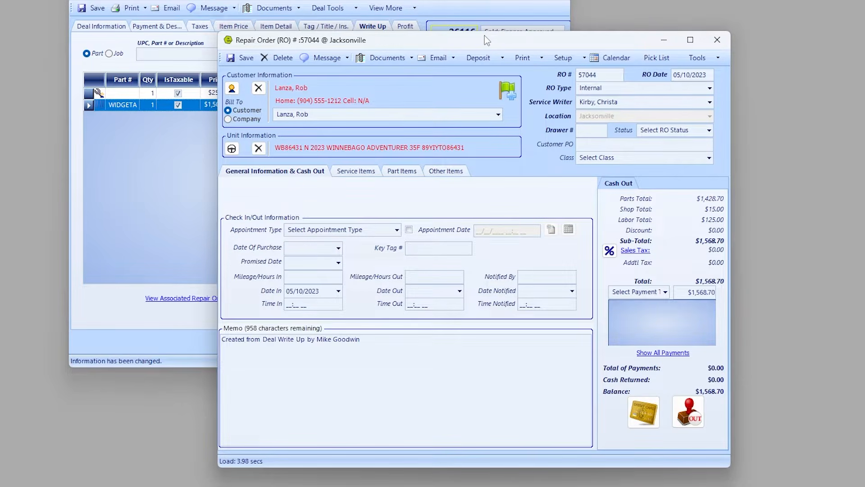
Keep repair order 57044 as Internal and commit a $1,568.70 payment, leaving a $0.00 balance.
left_click(710, 89)
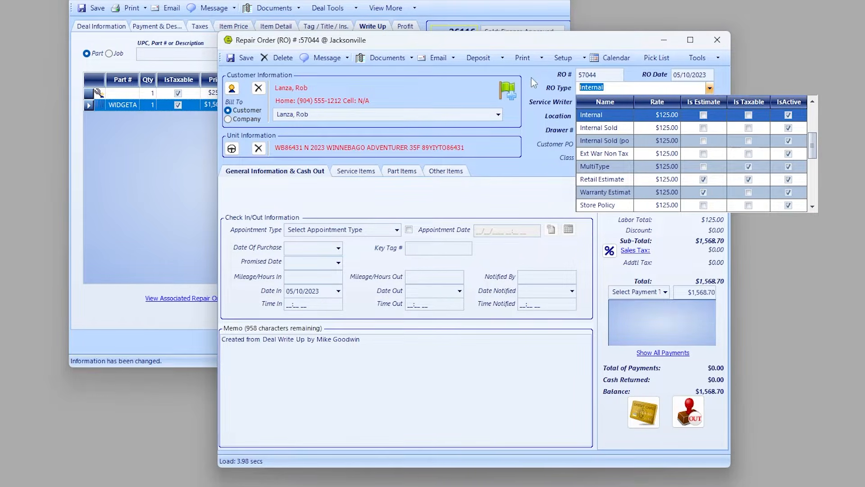
left_click(550, 47)
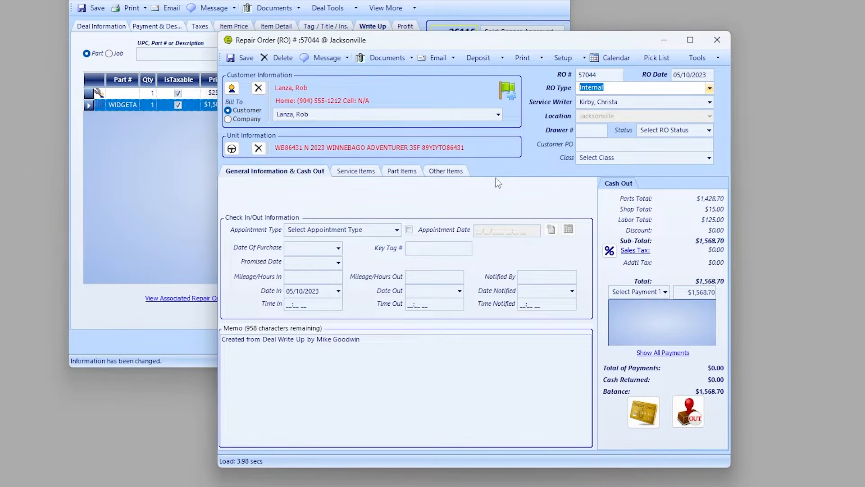
left_click_drag(459, 48, 484, 172)
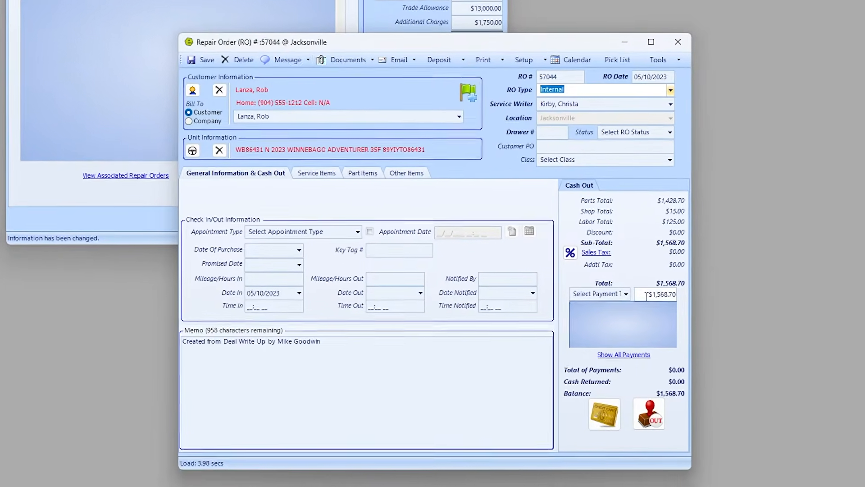
left_click_drag(647, 295, 687, 294)
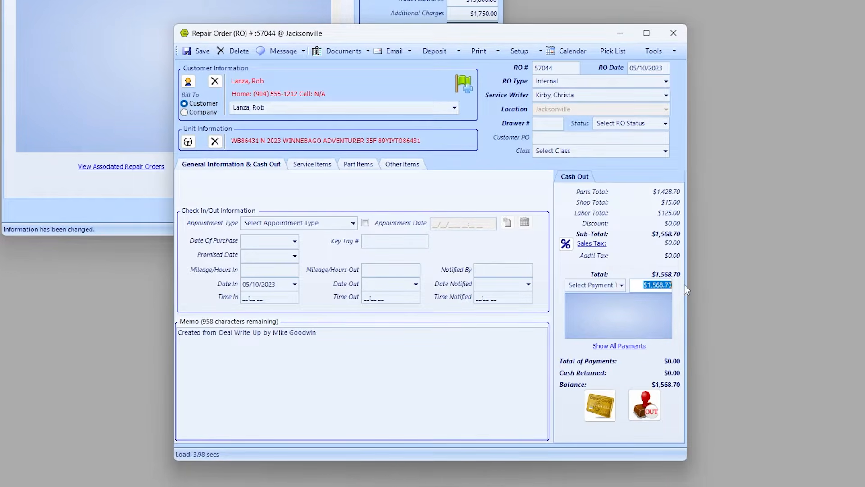
key("Return")
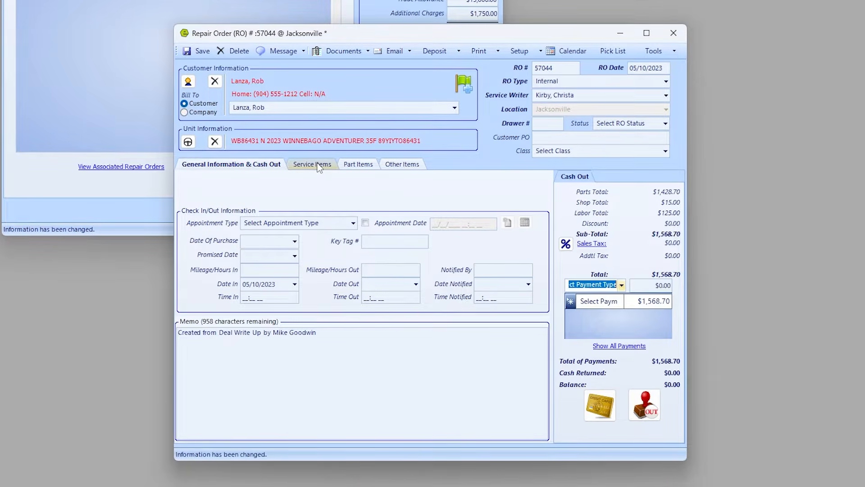
left_click(315, 165)
Assign a technician to the INSTALL W/D COMBO service job and tick it as completed.
left_click(192, 210)
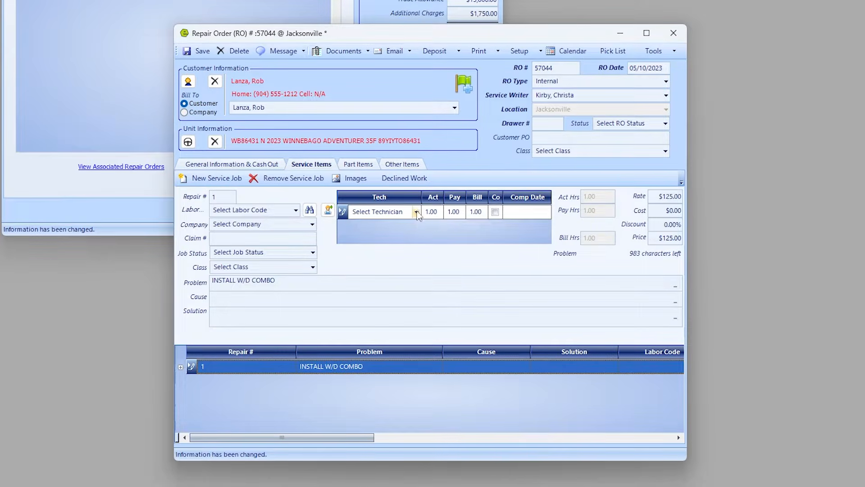
left_click(416, 211)
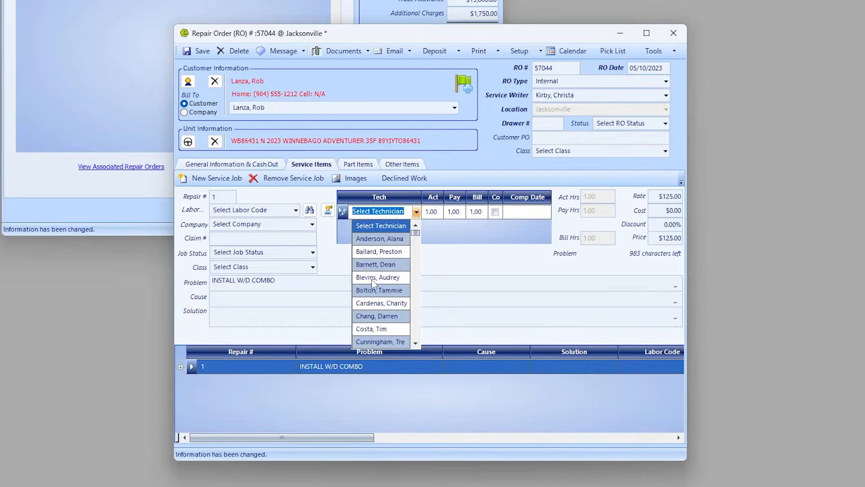
type("Tech, Mike")
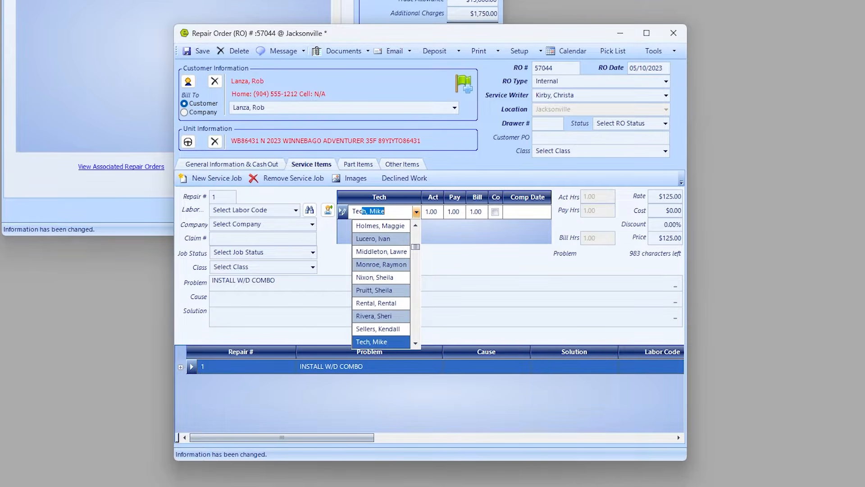
key("Tab")
key("Tab")
key("Tab")
key("Tab")
key("space")
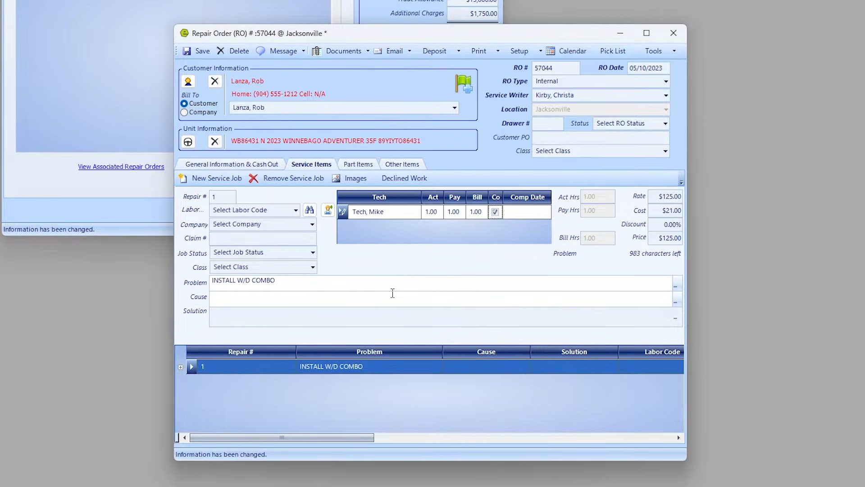
key("Tab")
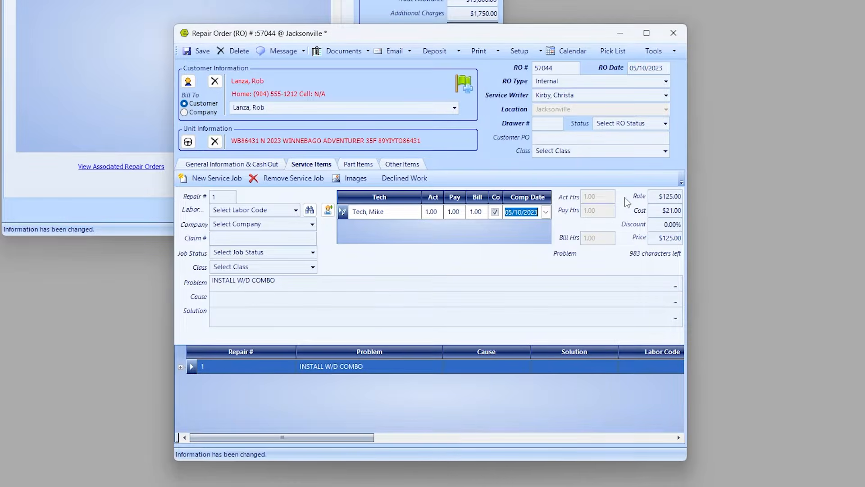
Save the job and change the WIDGETA part's price category to 0C at $1,099.00.
left_click(203, 52)
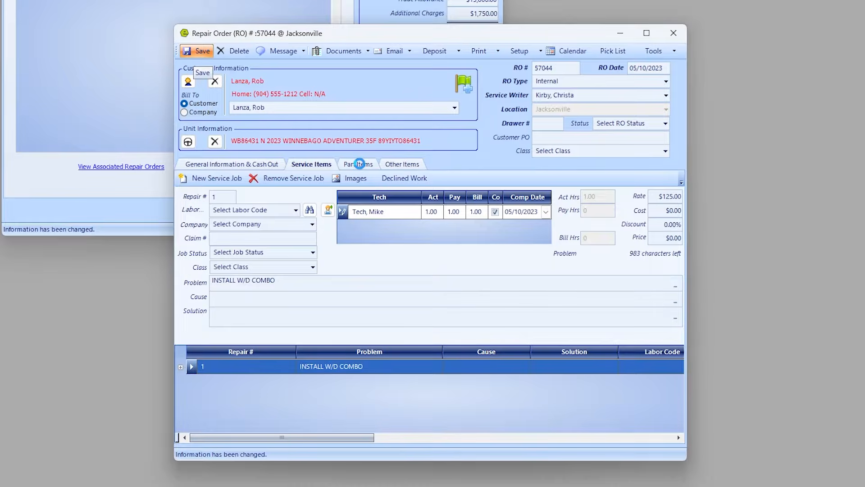
left_click(359, 164)
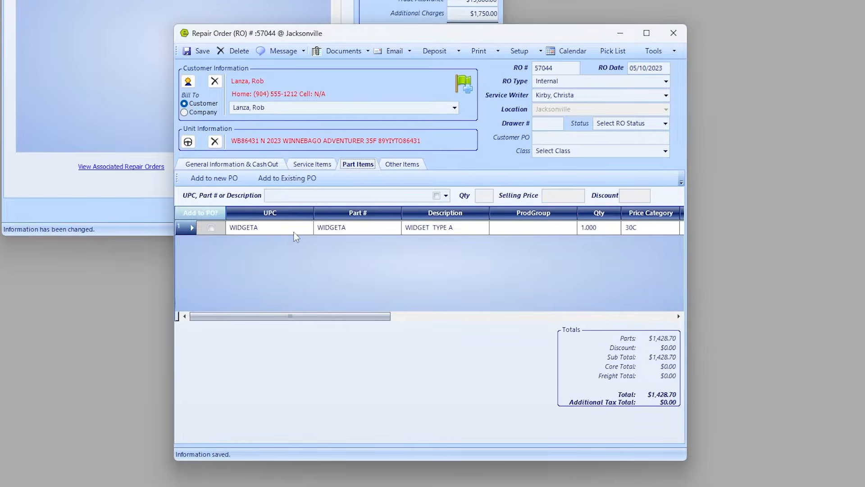
left_click_drag(376, 317, 513, 317)
left_click(358, 227)
left_click(359, 228)
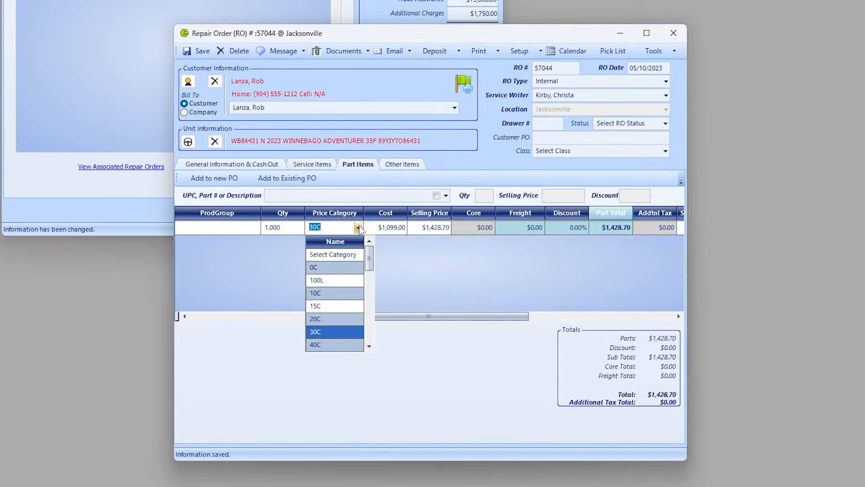
left_click(328, 271)
key("Tab")
key("Tab")
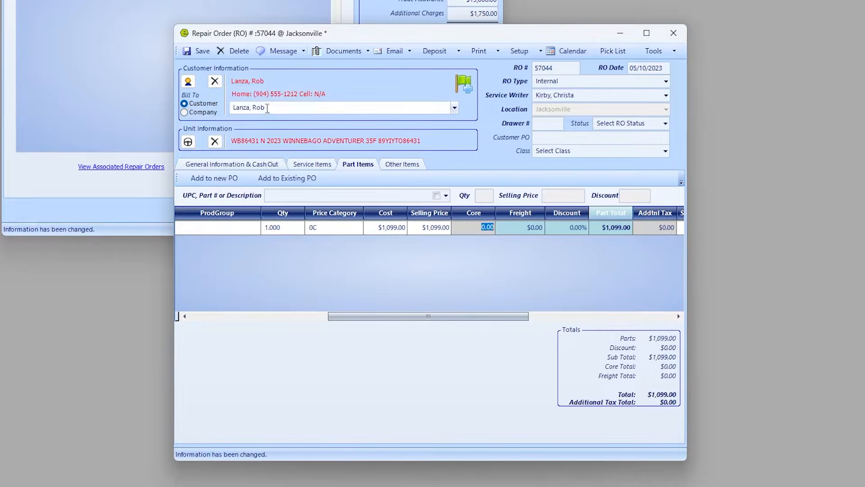
Save the repair order at its new $1,239.00 total and select the payment amount on the cash-out page.
left_click(198, 49)
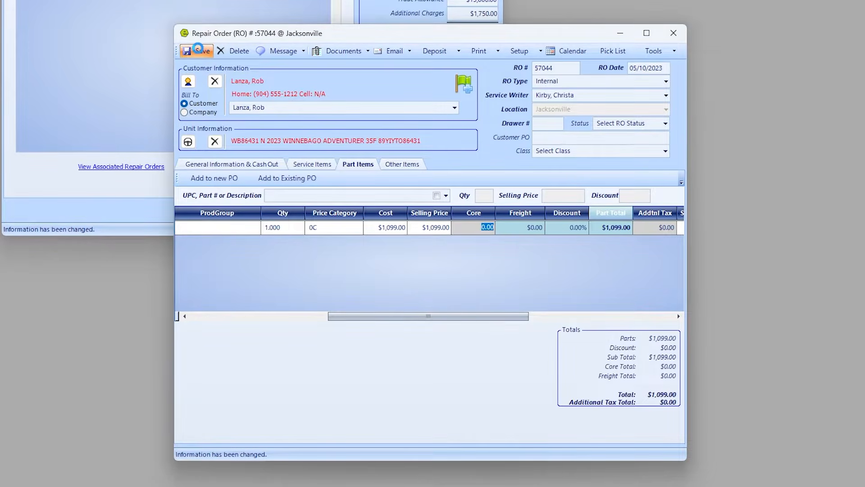
left_click(232, 164)
left_click(646, 285)
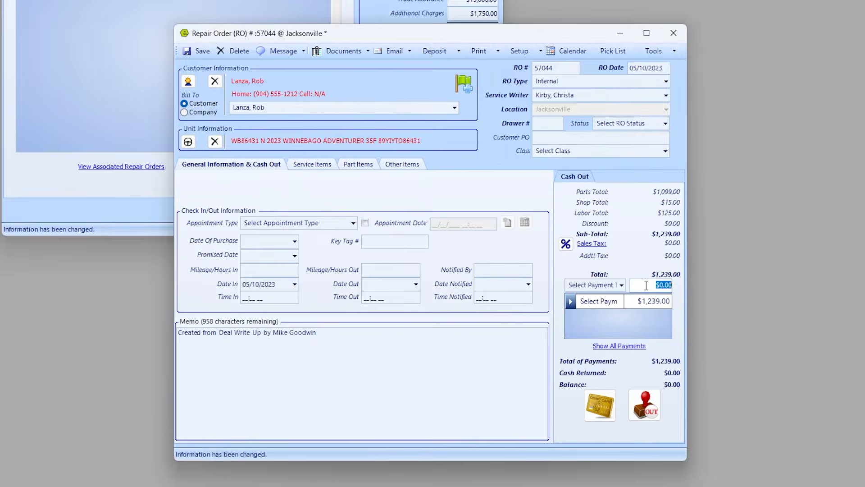
Apply the $1,239.00 total as one Internal payment and remove the empty extra payment row.
left_click(620, 302)
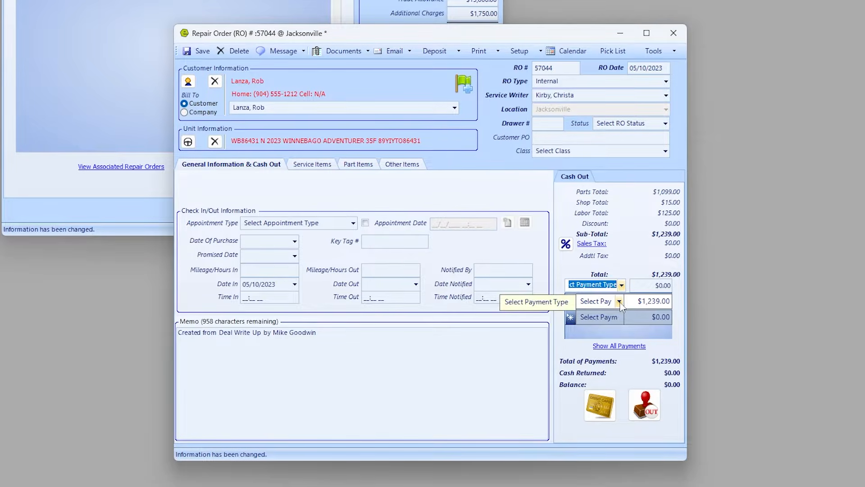
left_click(620, 302)
scroll(596, 408, "down", 3)
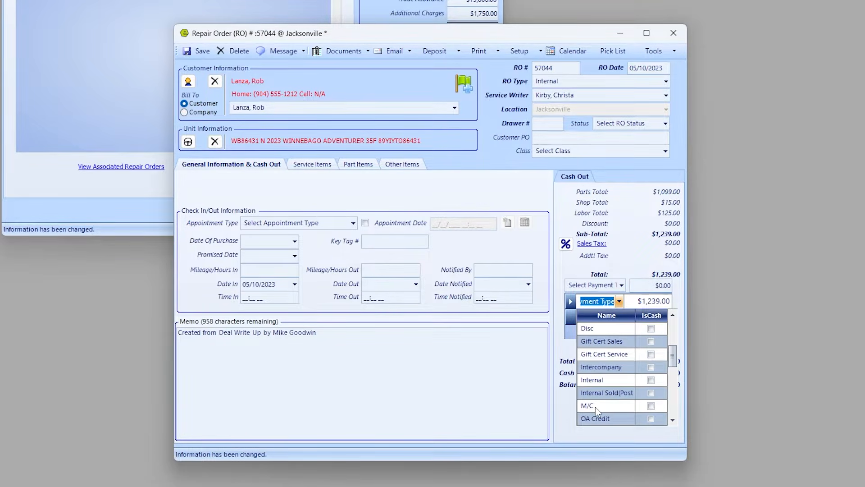
left_click(605, 380)
left_click(570, 318)
right_click(572, 318)
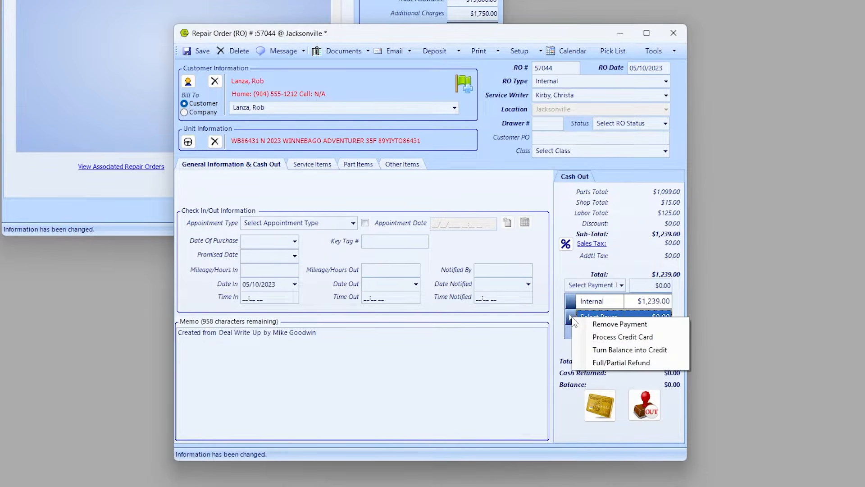
left_click(605, 324)
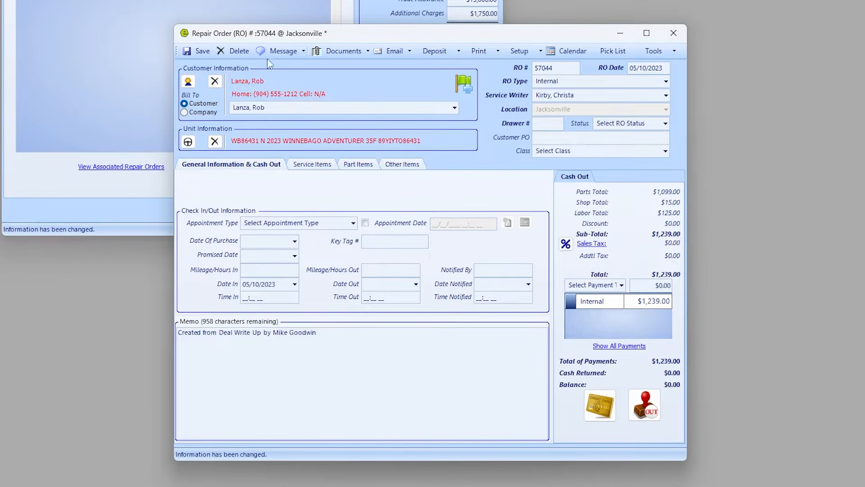
Save repair order 57044, confirm closing it out, and close its window.
left_click(198, 51)
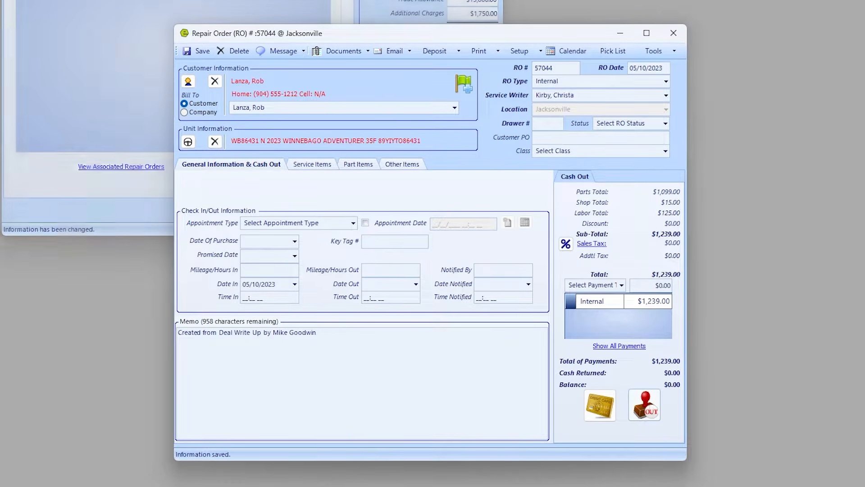
left_click(657, 404)
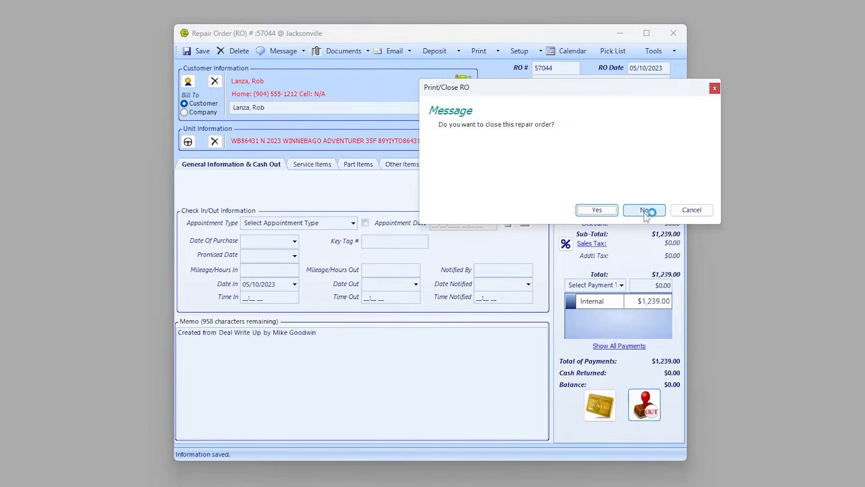
left_click(597, 210)
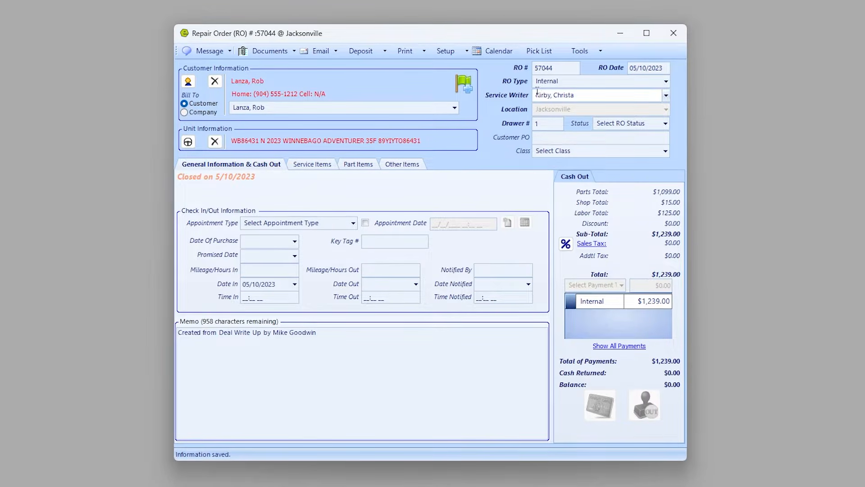
left_click(674, 34)
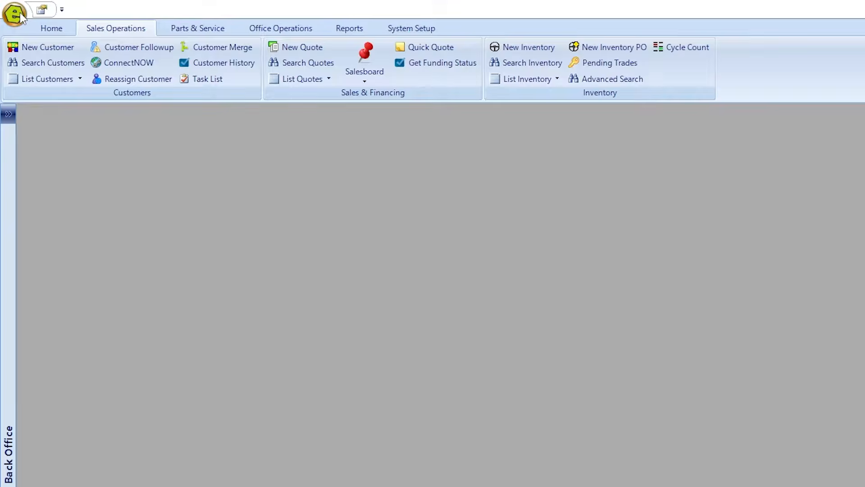
Reopen the Winnebago deal from Recently Used and verify the $1,239.00 add-on cost on the Profit tab.
left_click(19, 12)
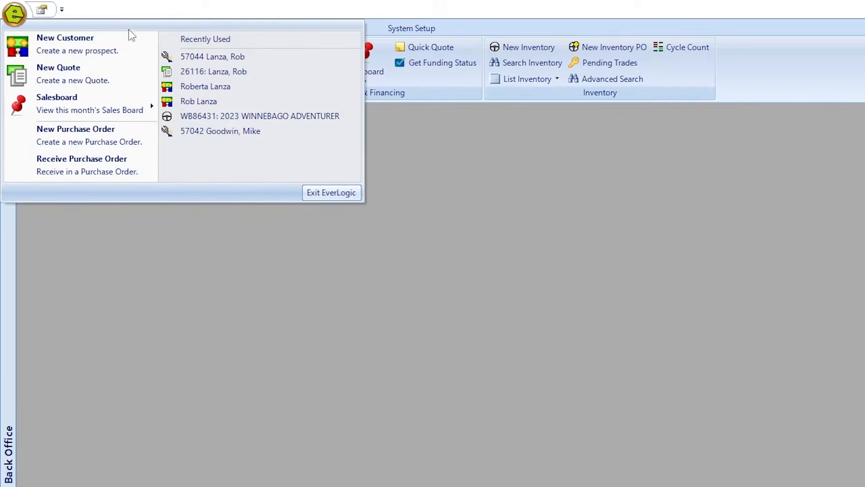
left_click(206, 73)
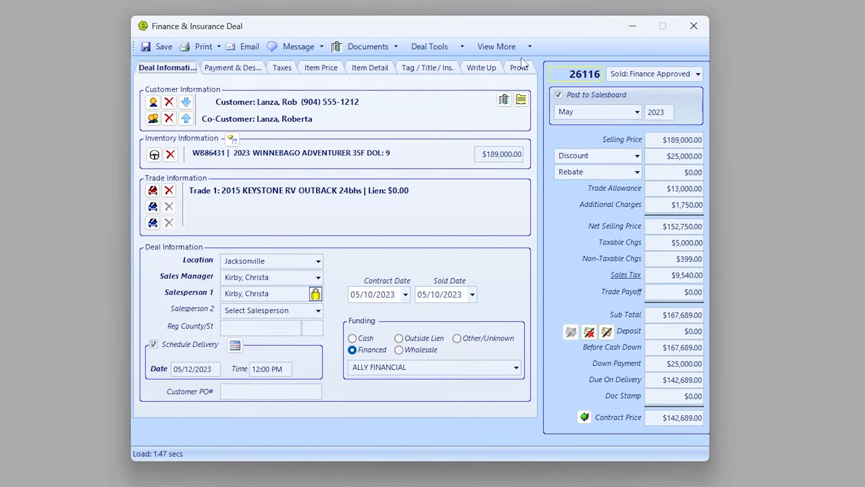
left_click(523, 74)
left_click(375, 137)
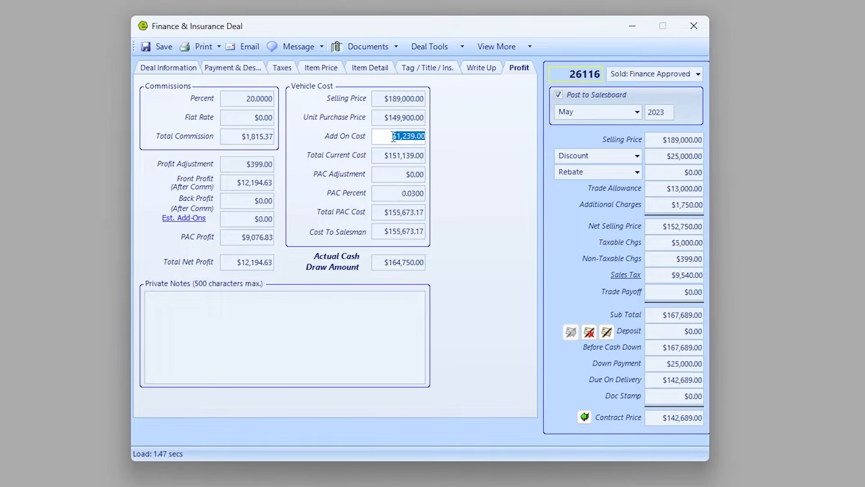
left_click(659, 203)
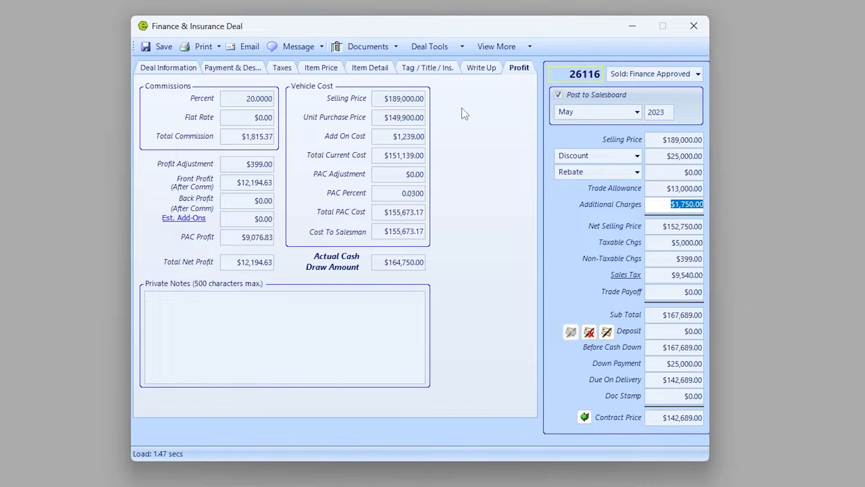
left_click(185, 70)
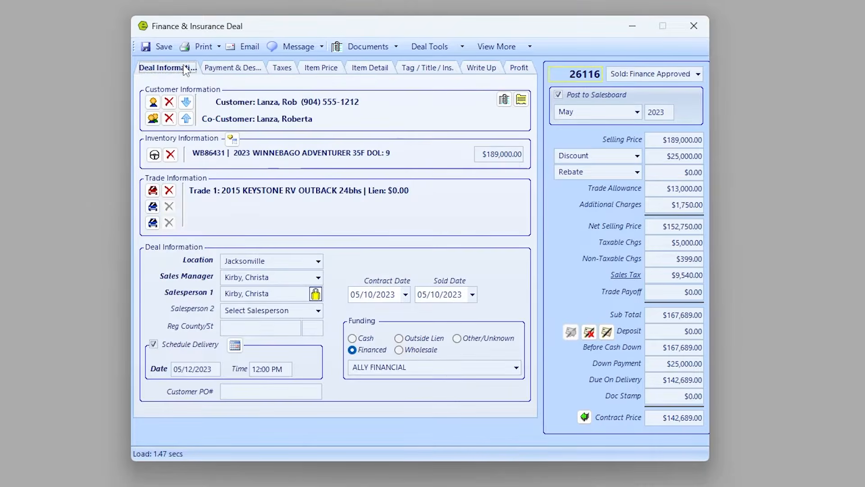
left_click(154, 155)
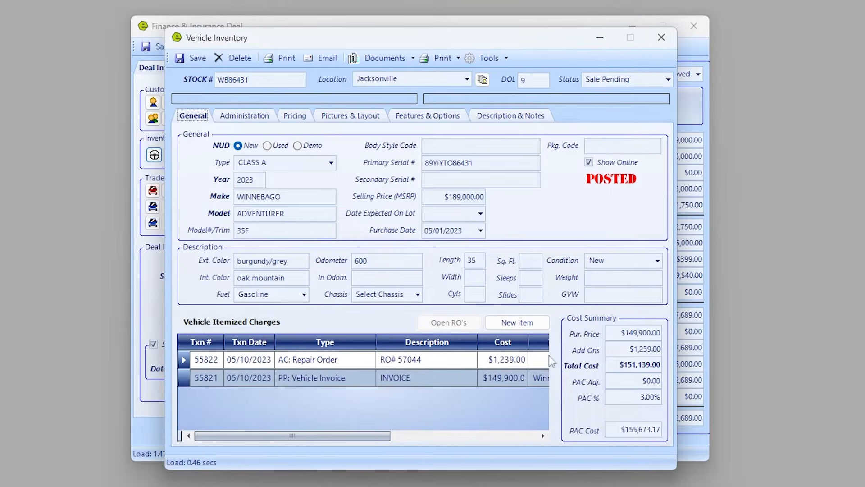
Confirm the $1,239.00 RO# 57044 charge in unit WB86431's costs, then review the write-up's associated repair orders.
left_click(185, 360)
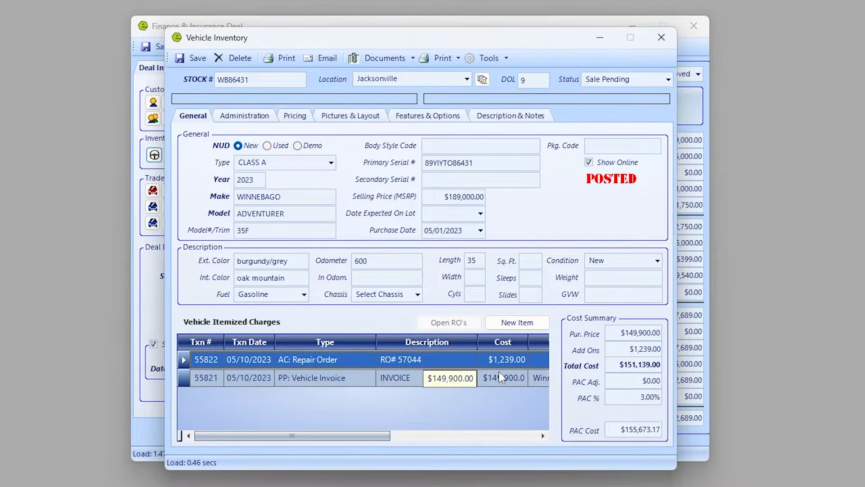
left_click(664, 37)
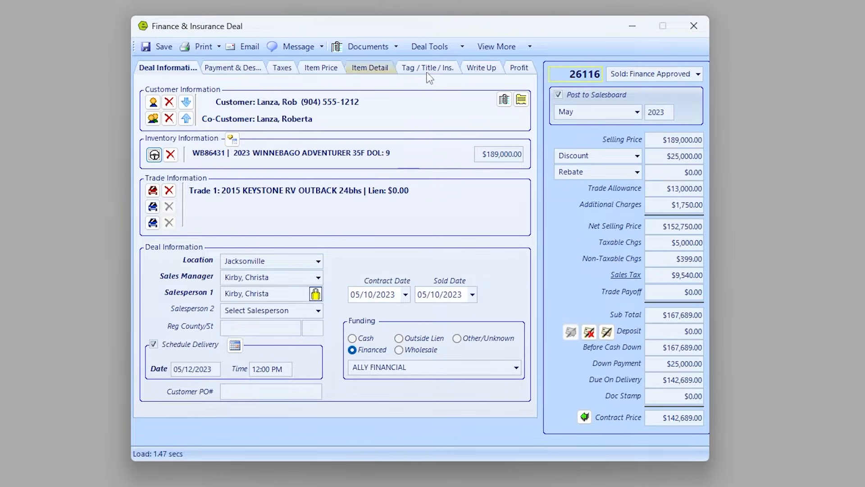
left_click(491, 69)
left_click(256, 382)
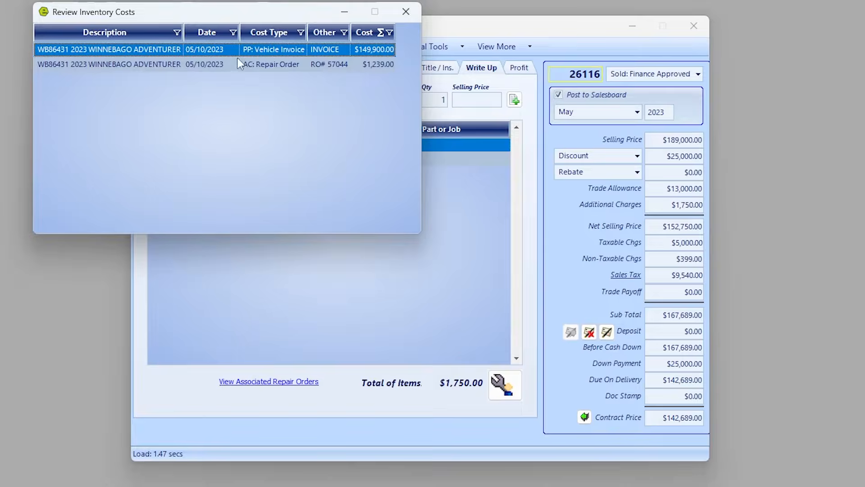
left_click(406, 12)
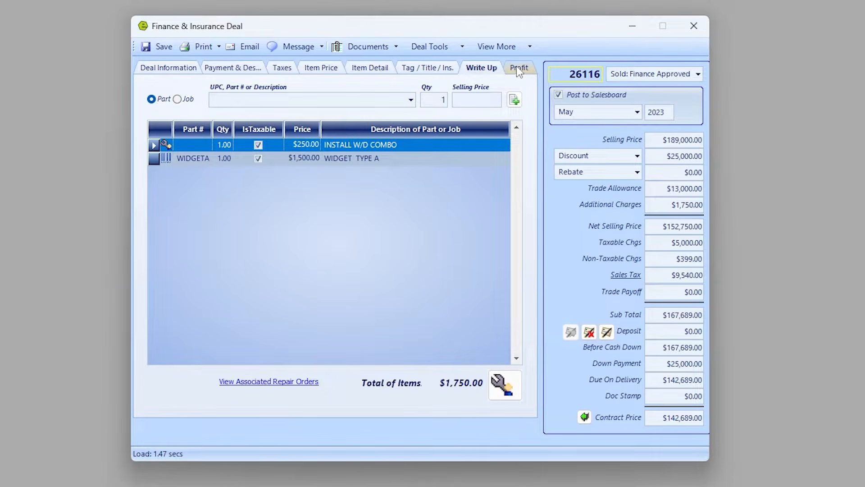
left_click(699, 74)
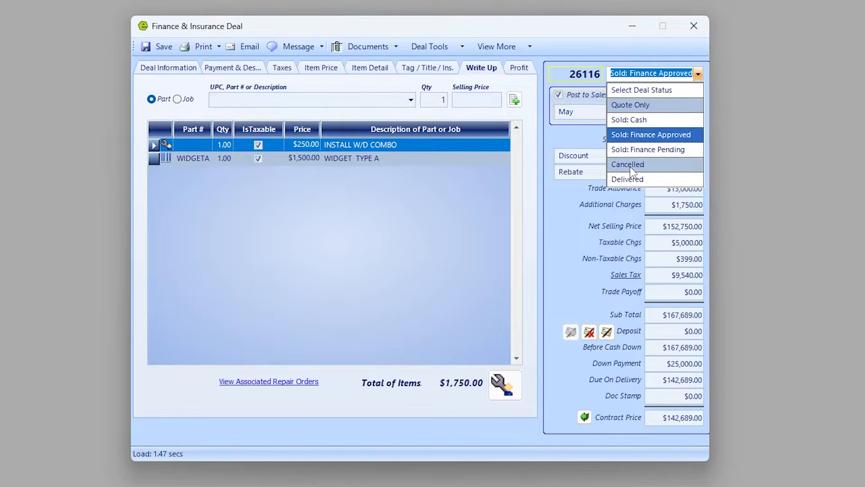
Save deal 26116 as Delivered and clear the $25,000.00 down payment, making the contract price $167,689.00.
left_click(628, 180)
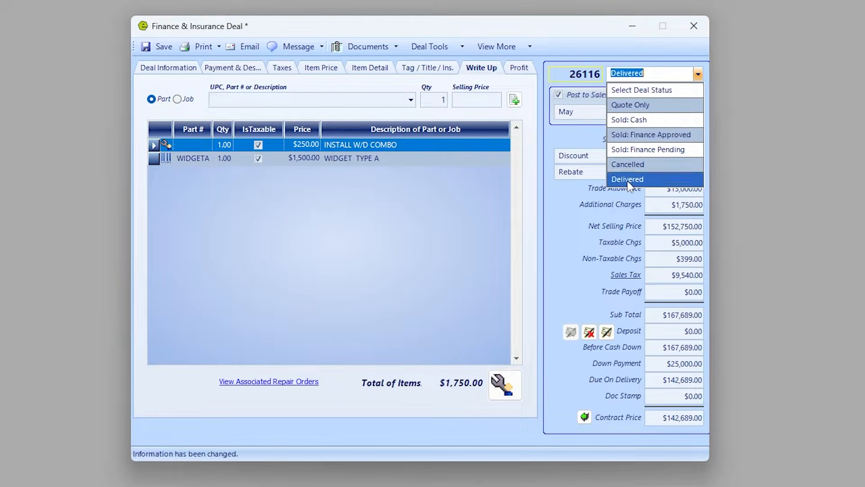
left_click(164, 46)
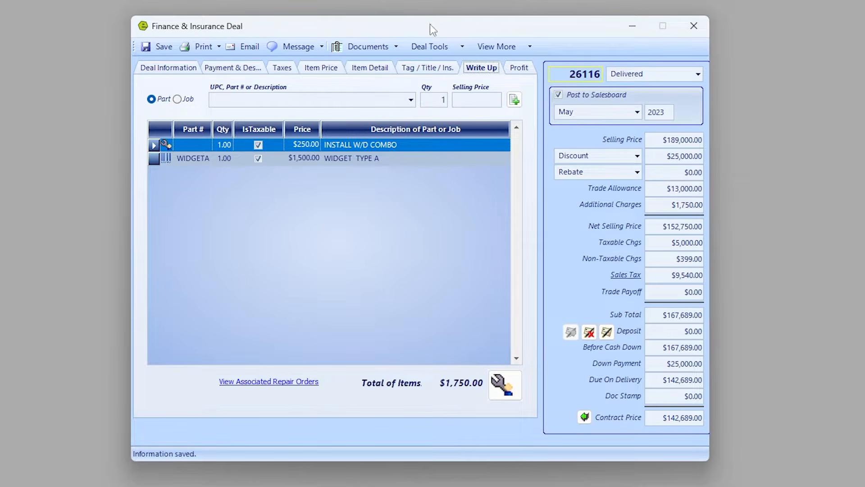
left_click_drag(436, 28, 455, 30)
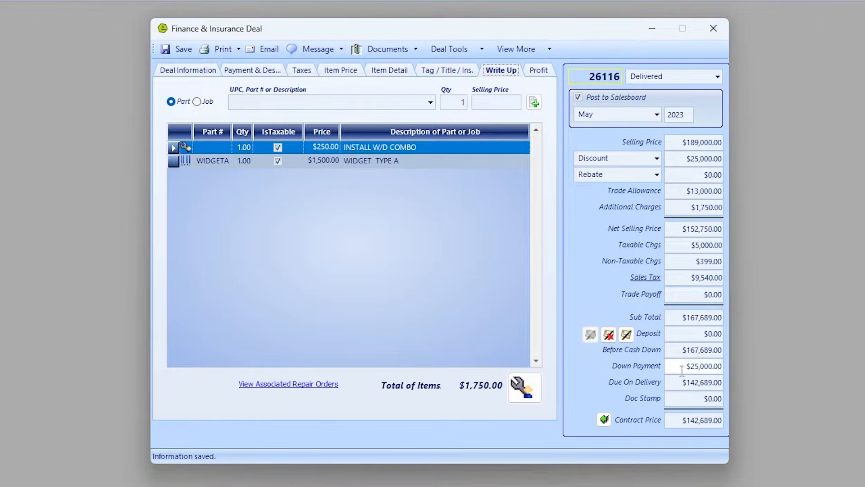
left_click(691, 366)
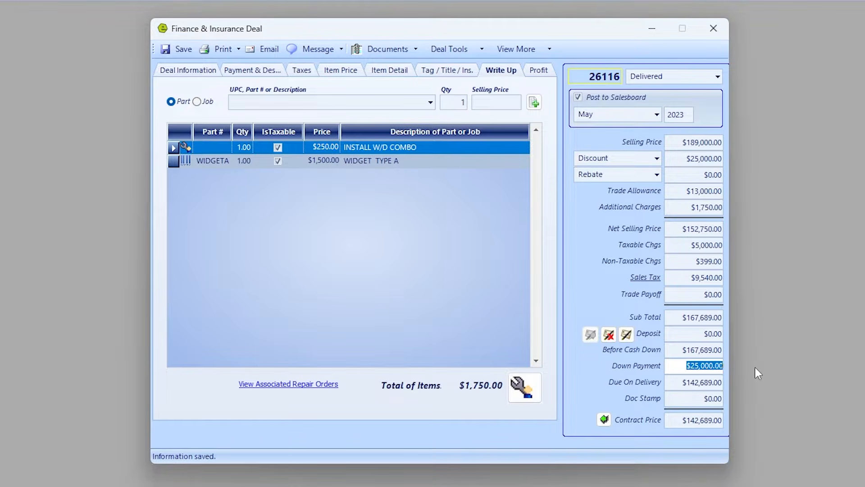
key("Delete")
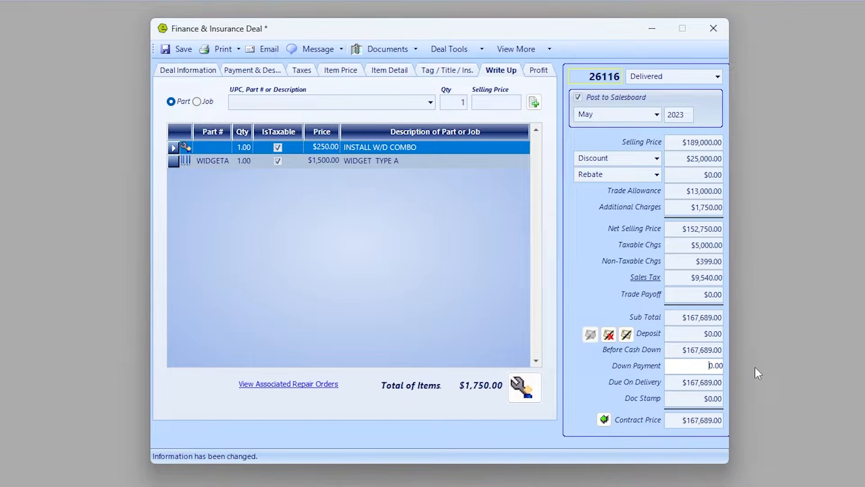
Save the deal and record a $25,000.00 Check deposit with a check-number memo.
left_click(596, 334)
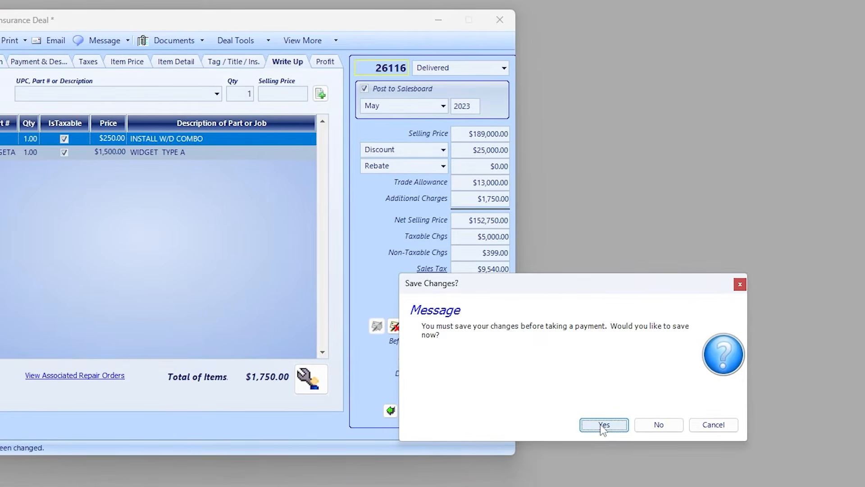
left_click(782, 430)
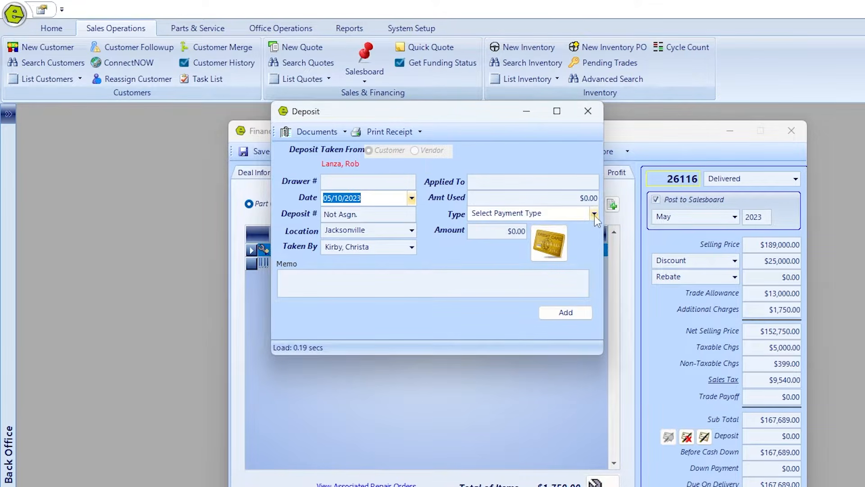
left_click(594, 214)
key("Tab")
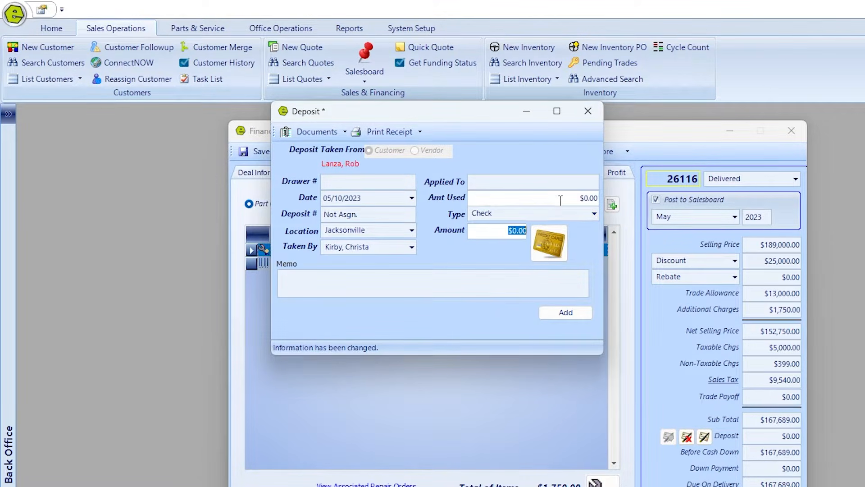
left_click(561, 197)
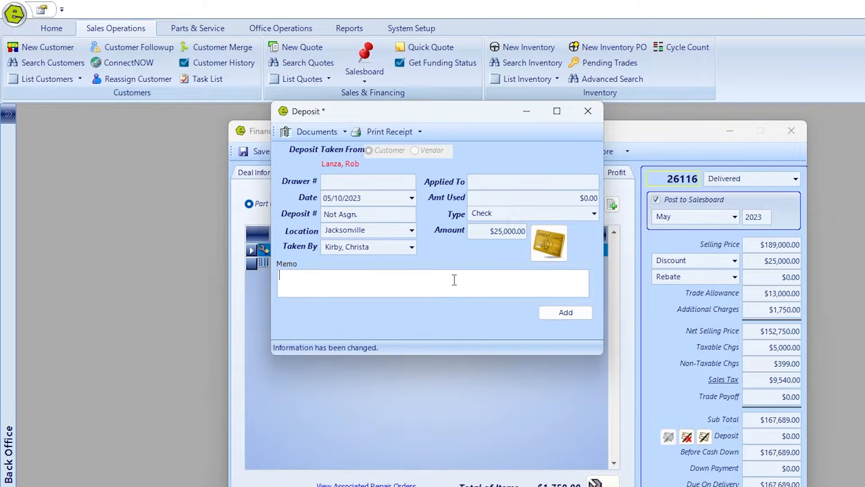
type("CK# 12345")
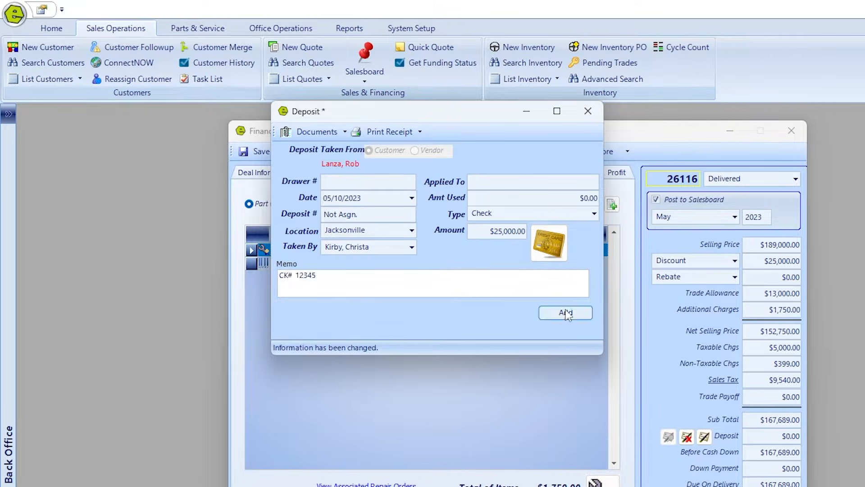
left_click(566, 313)
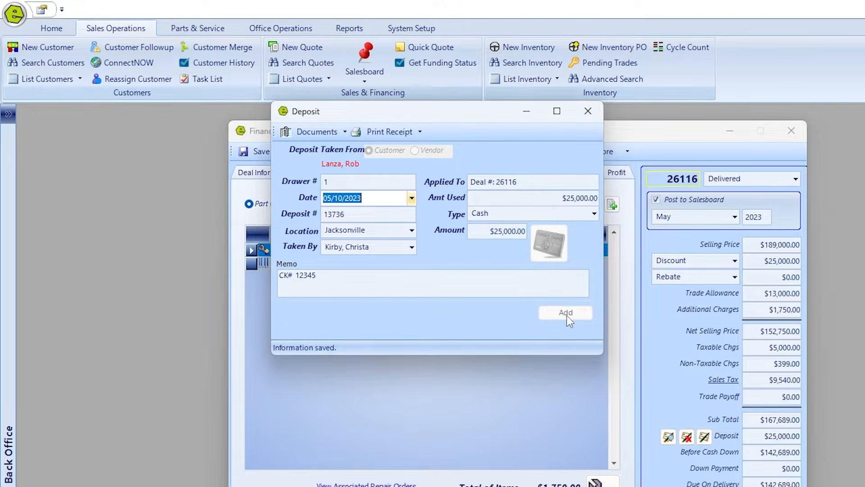
left_click(588, 113)
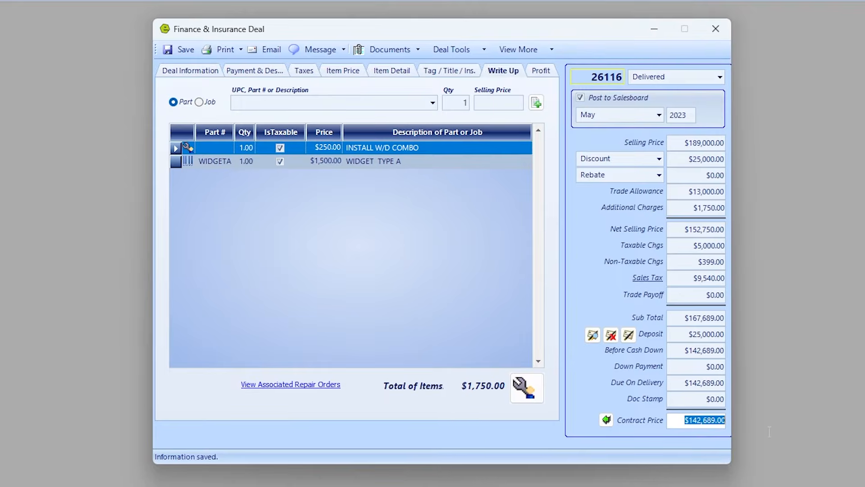
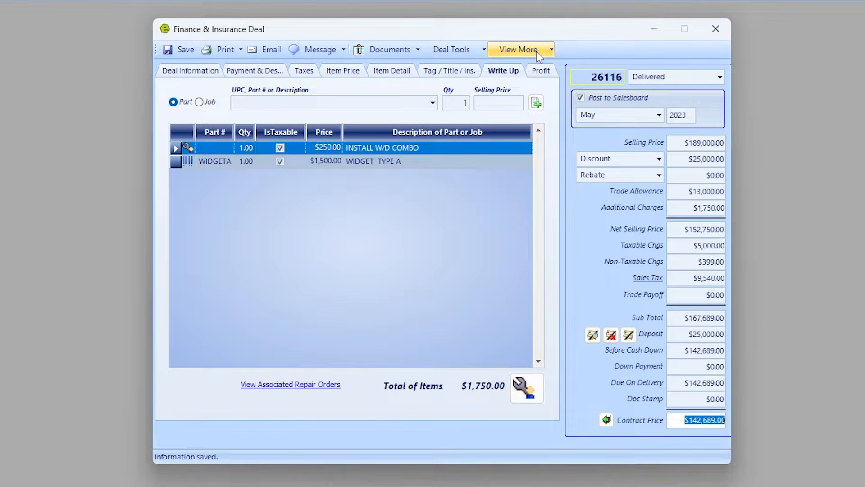
Open deal 26116's profit accounting and enter a $2,500 extended warranty cost on Back Profit.
left_click(536, 51)
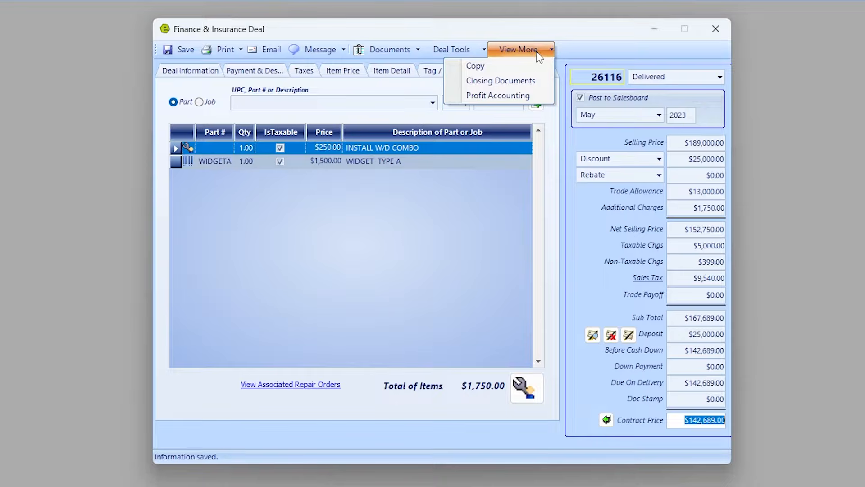
left_click(493, 94)
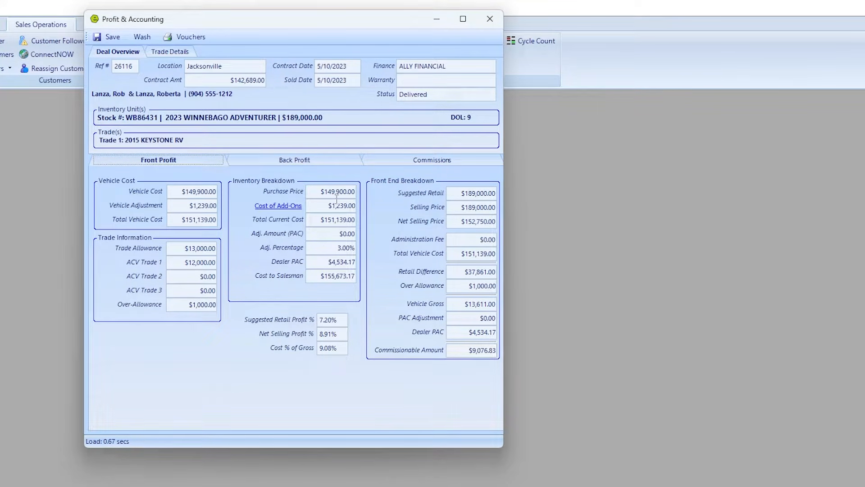
left_click(279, 160)
left_click(219, 258)
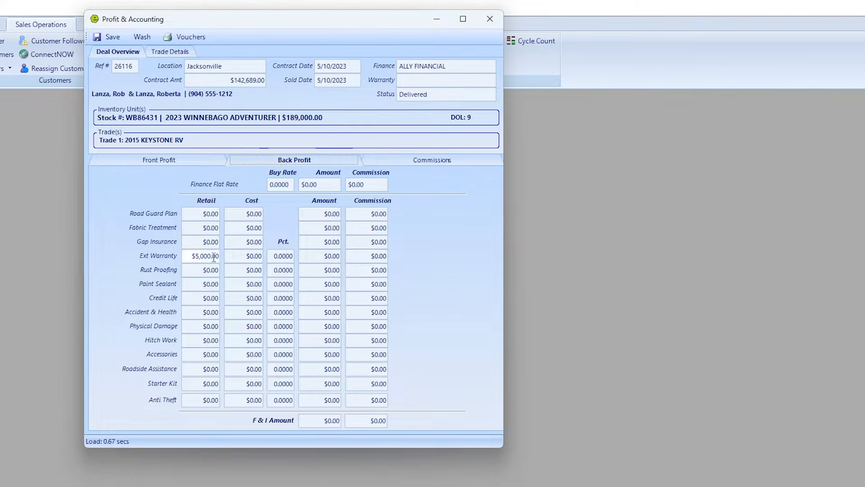
key("Tab")
type("2500")
key("Tab")
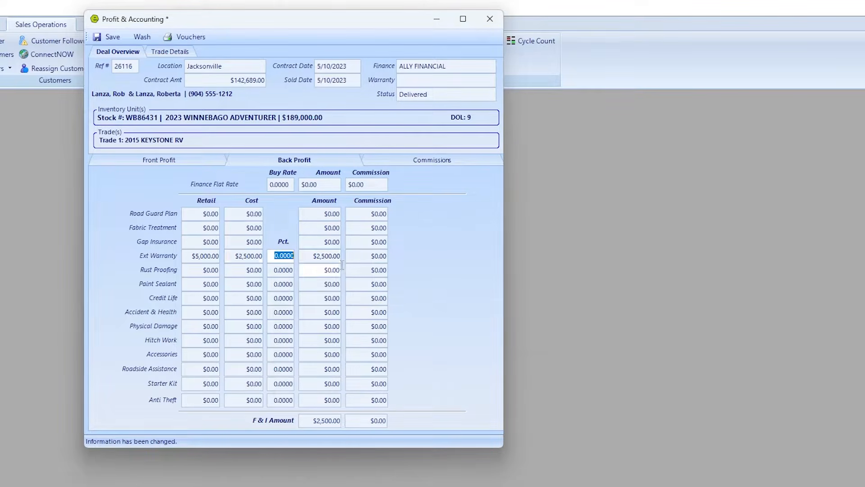
left_click(238, 255)
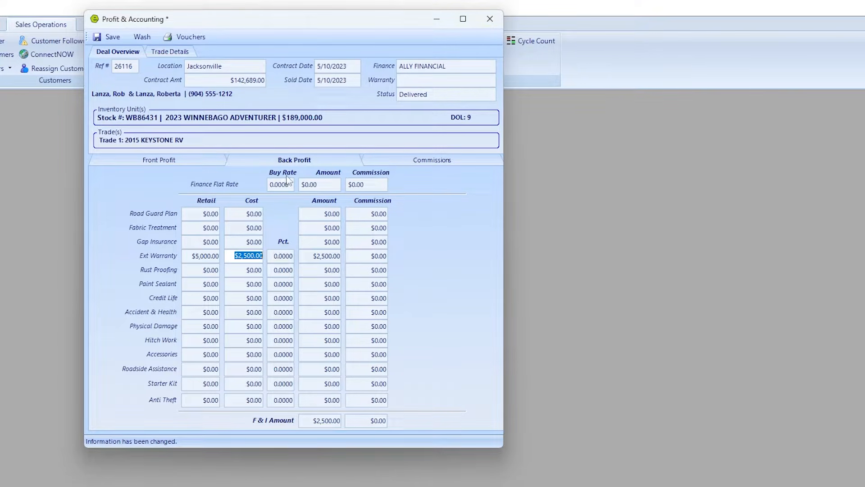
Set the finance flat rate amount to $4,900 and save the profit accounting.
left_click(303, 182)
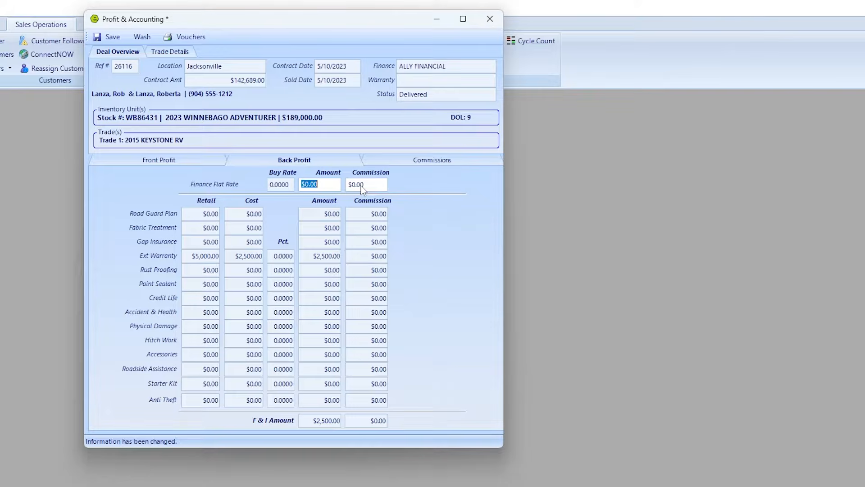
type("4900")
left_click(362, 187)
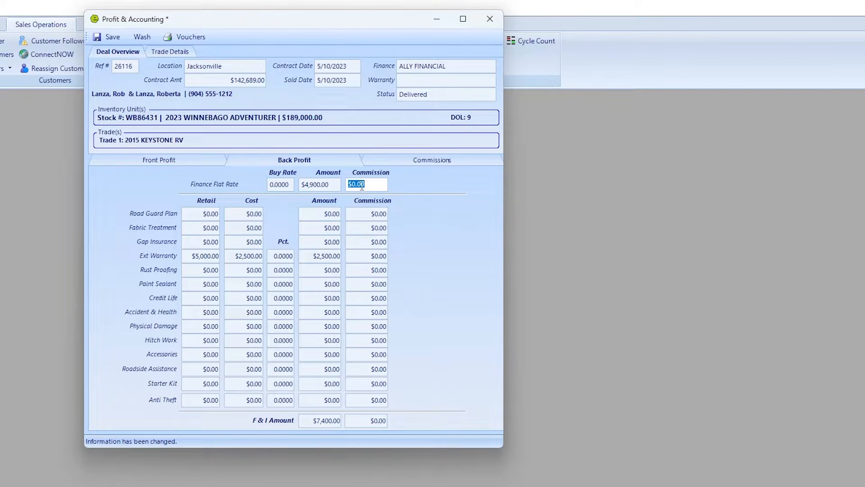
left_click(110, 37)
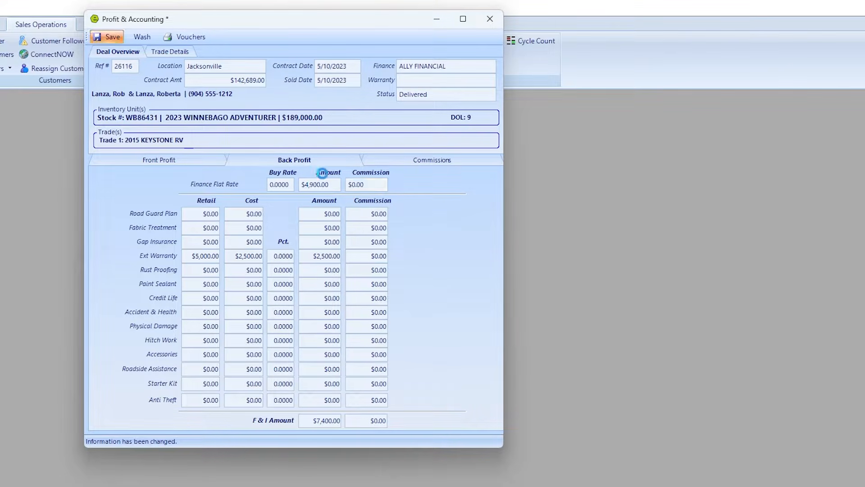
left_click(397, 160)
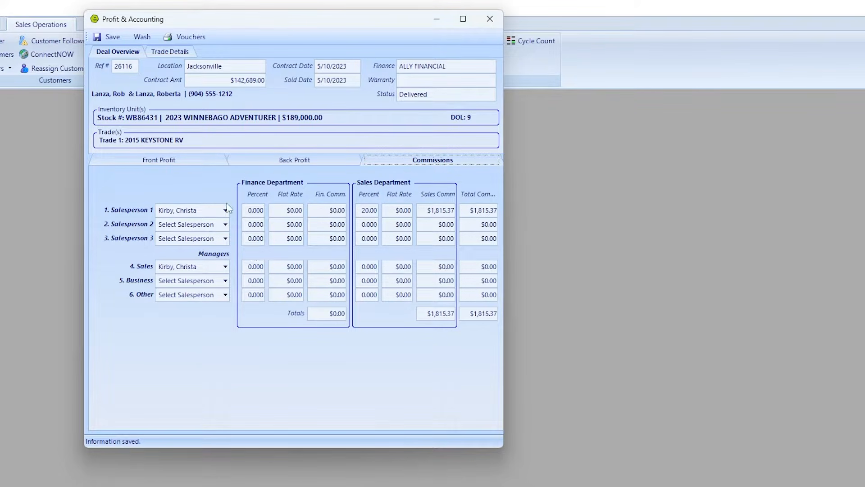
Assign a business manager a 10% finance commission, worth $740.
left_click(225, 281)
left_click(199, 311)
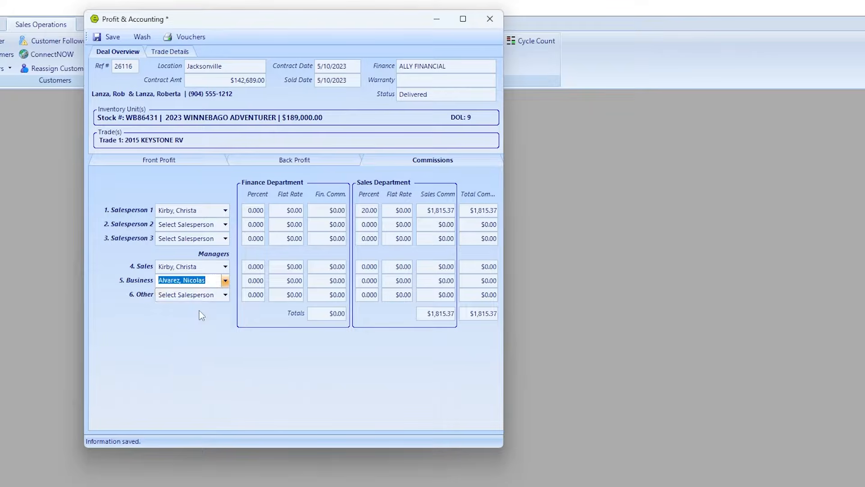
key("Tab")
type("10")
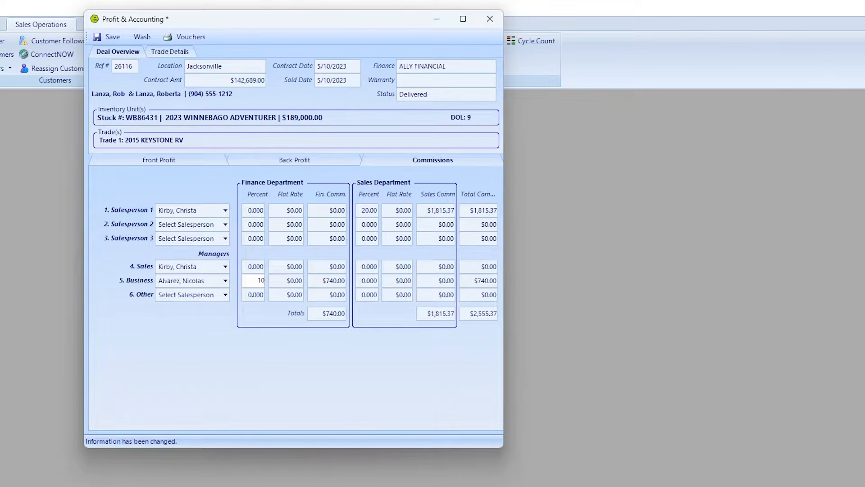
key("Tab")
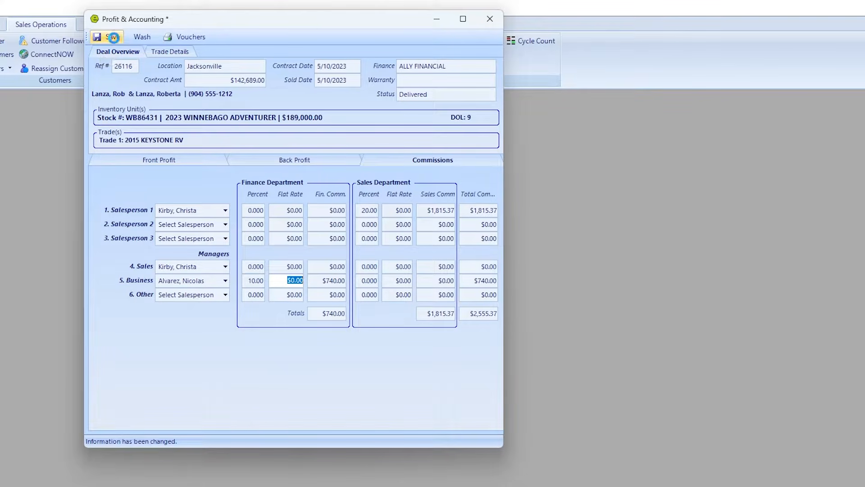
Generate the deal's commission vouchers and page through all three before closing the preview.
left_click(185, 38)
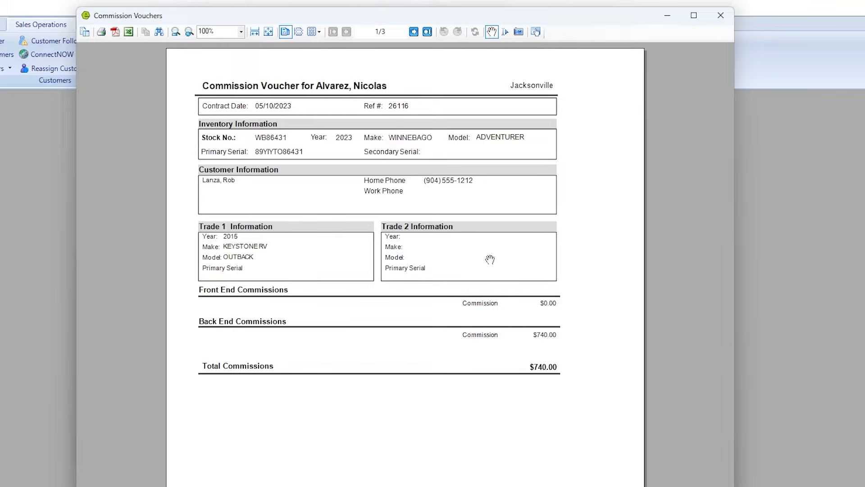
left_click(414, 32)
left_click(413, 32)
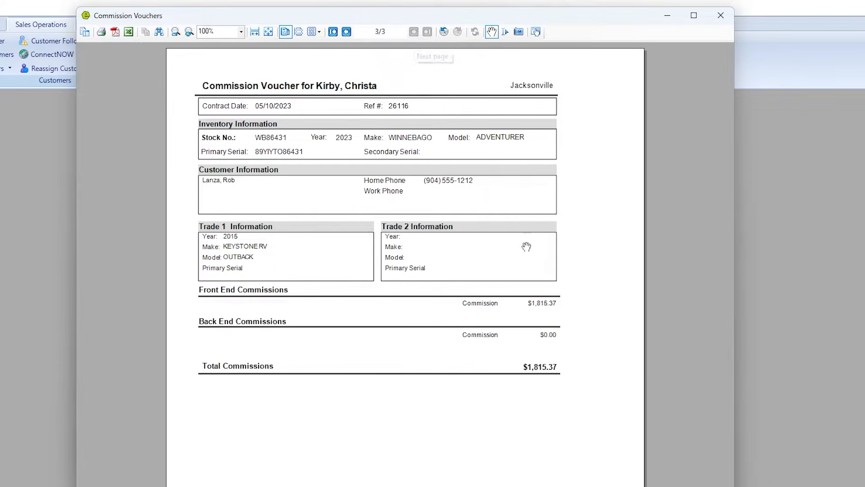
left_click(725, 19)
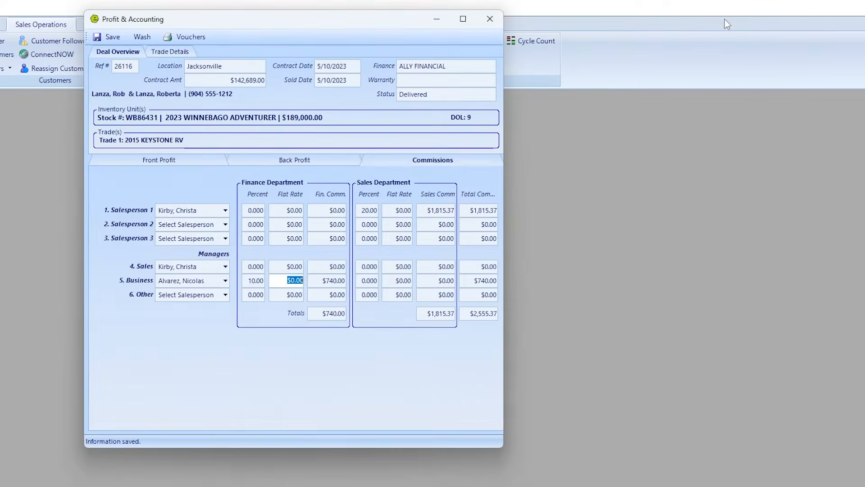
Start washing the deal, reviewing and then closing the inventory add-on costs.
left_click(145, 36)
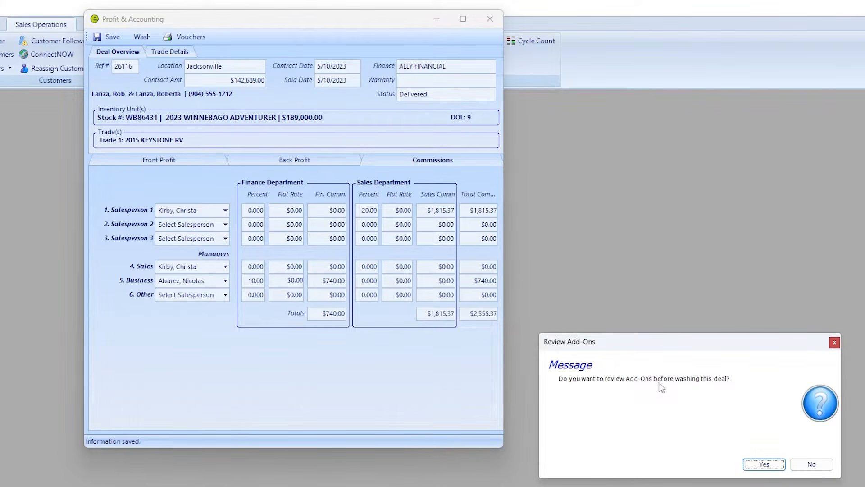
left_click(766, 465)
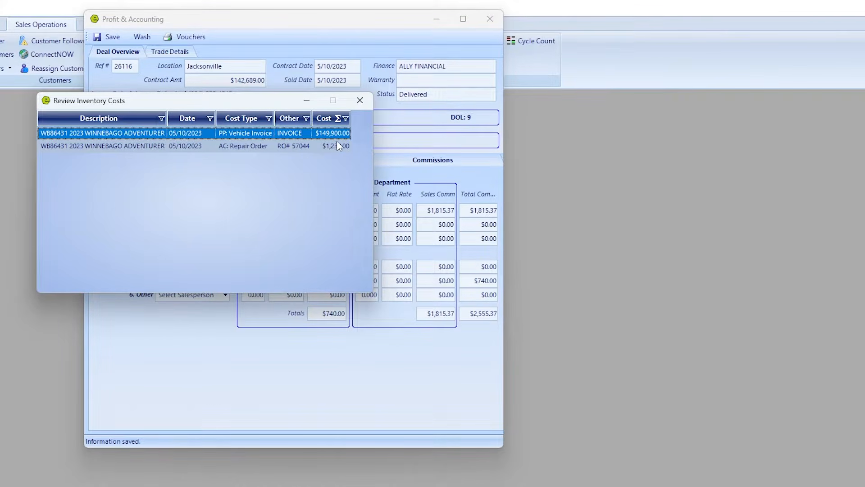
left_click(359, 101)
Retry the wash, then stock the 2015 Keystone trade as UTT54321 and add it to inventory.
left_click(148, 40)
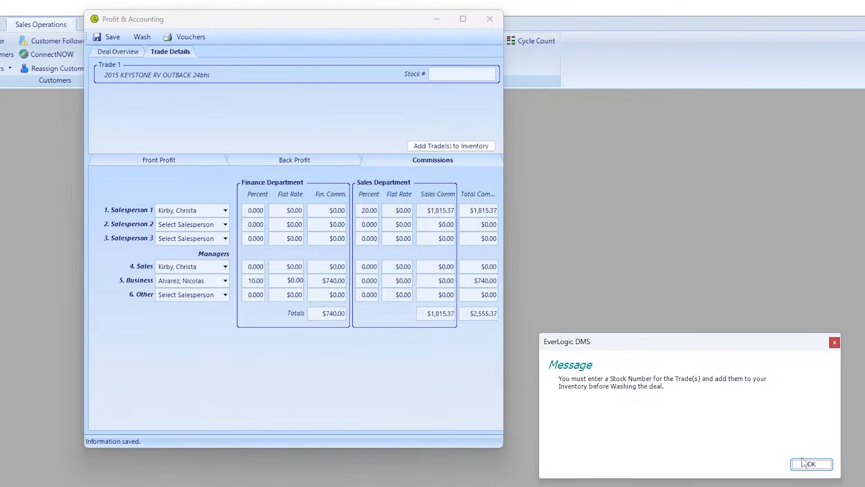
left_click(803, 462)
left_click(447, 75)
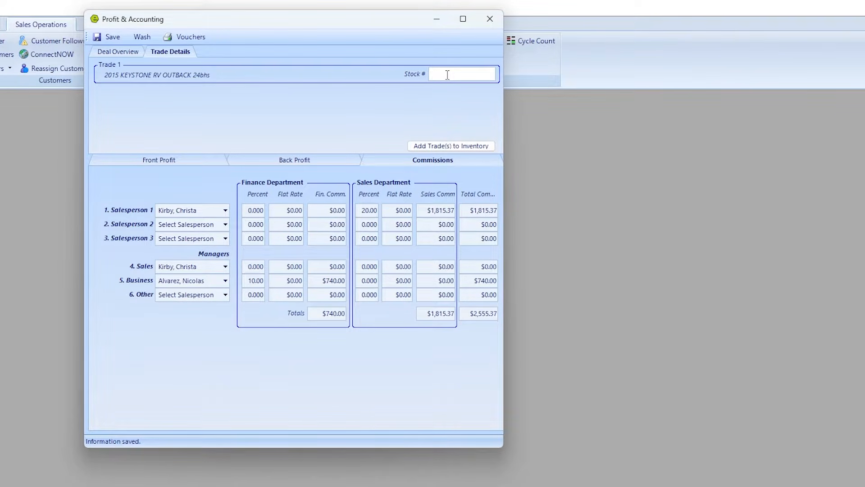
type("UTT54321")
left_click(430, 148)
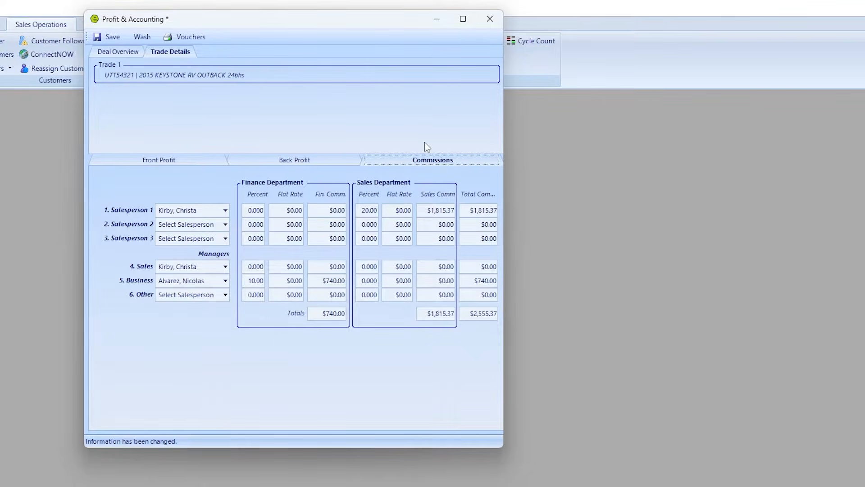
Wash deal 26116 and export its Wash Out report as PDF 'Lamza2611', then close the preview.
left_click(141, 36)
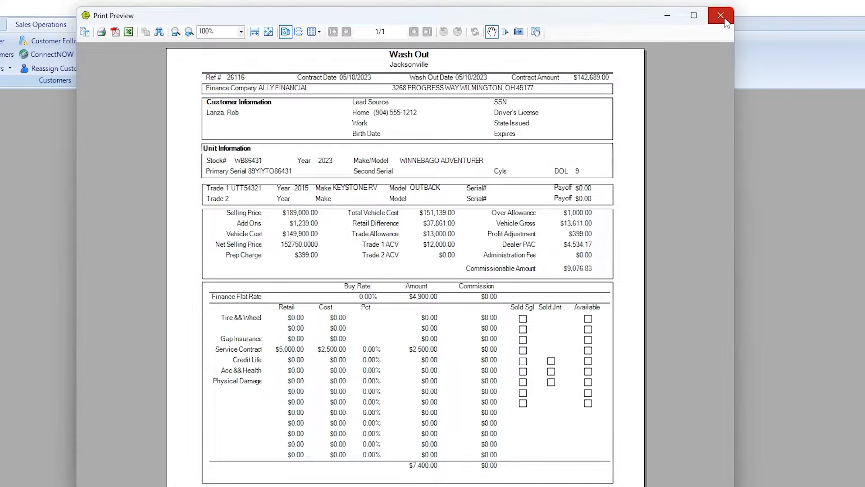
left_click(113, 33)
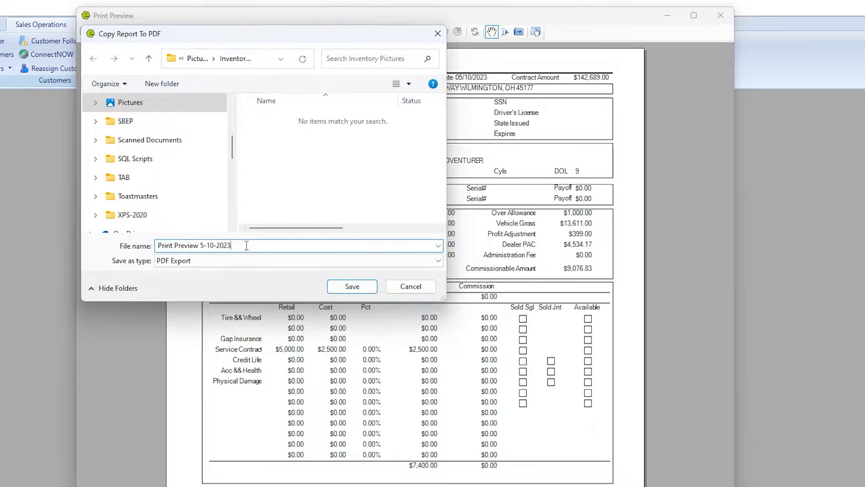
type("Lam")
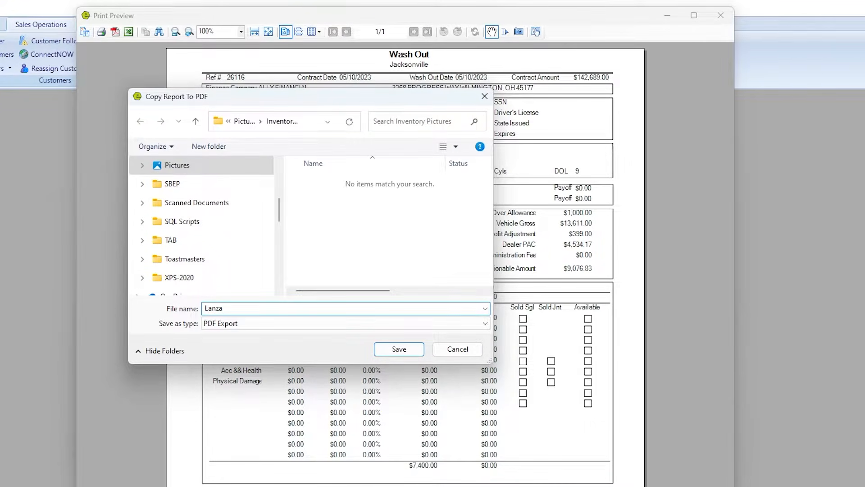
type("za26116")
left_click(400, 349)
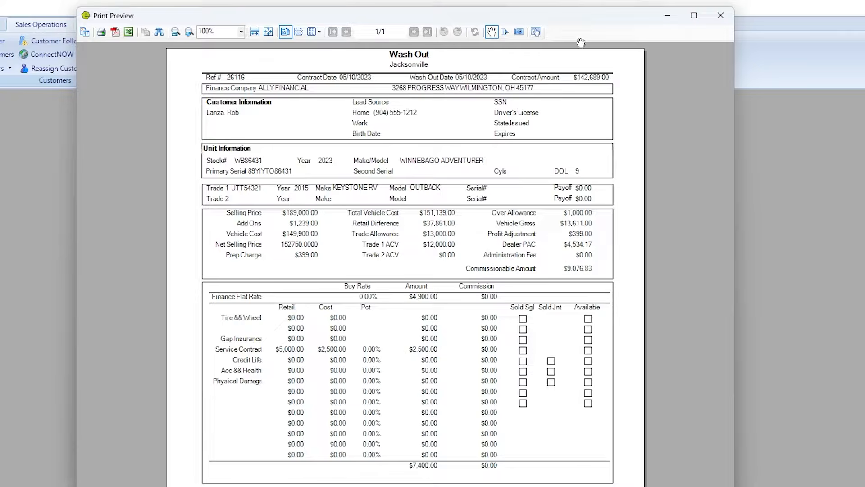
left_click(721, 16)
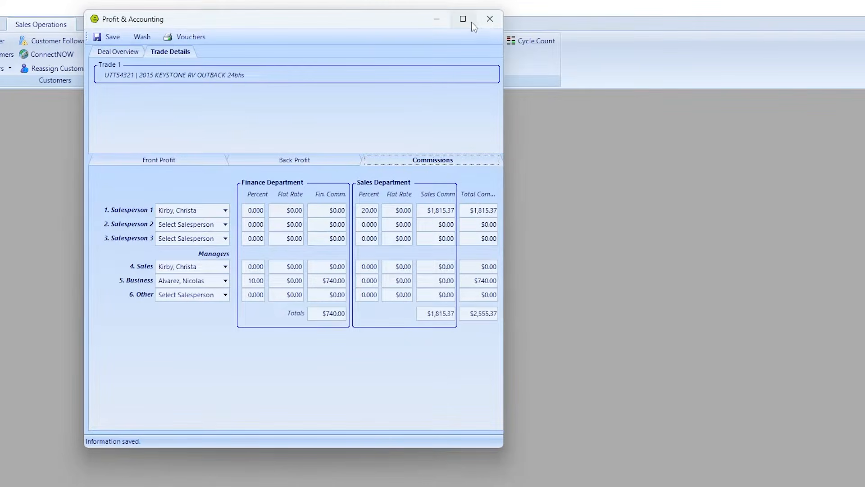
left_click(490, 18)
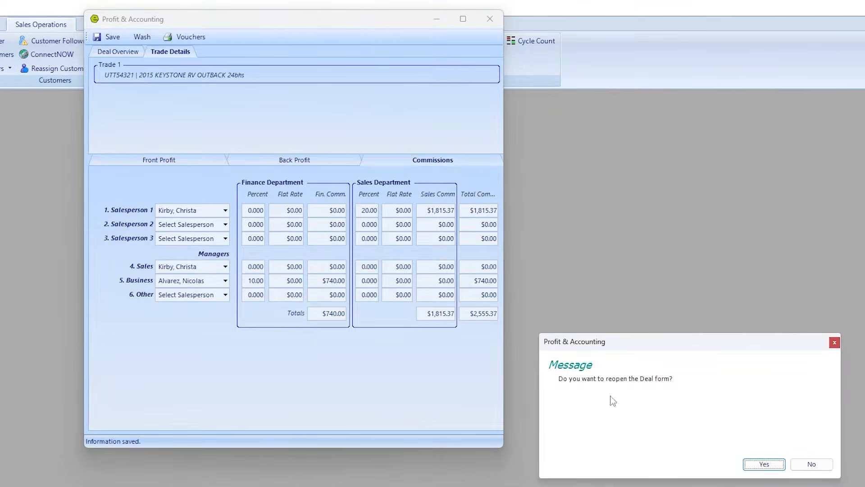
left_click(764, 465)
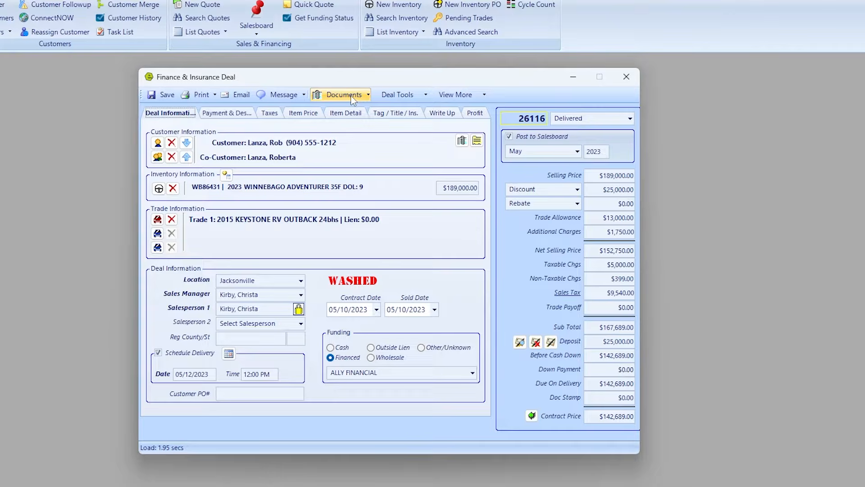
left_click(352, 98)
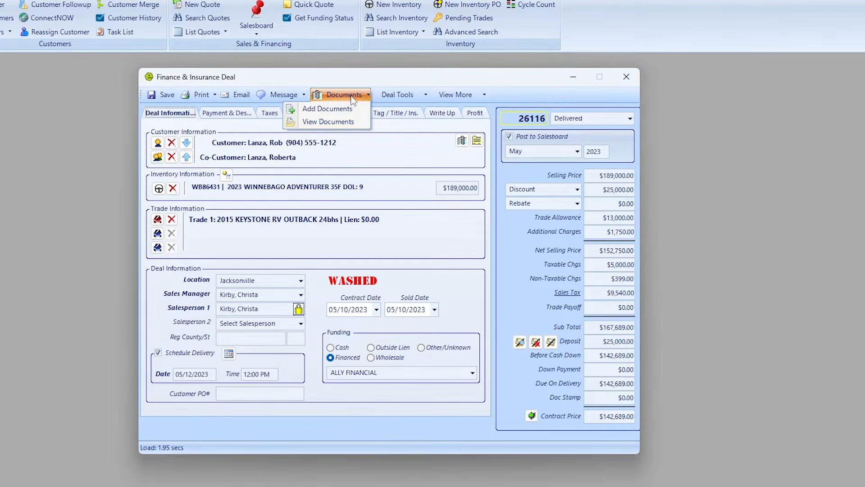
left_click(340, 110)
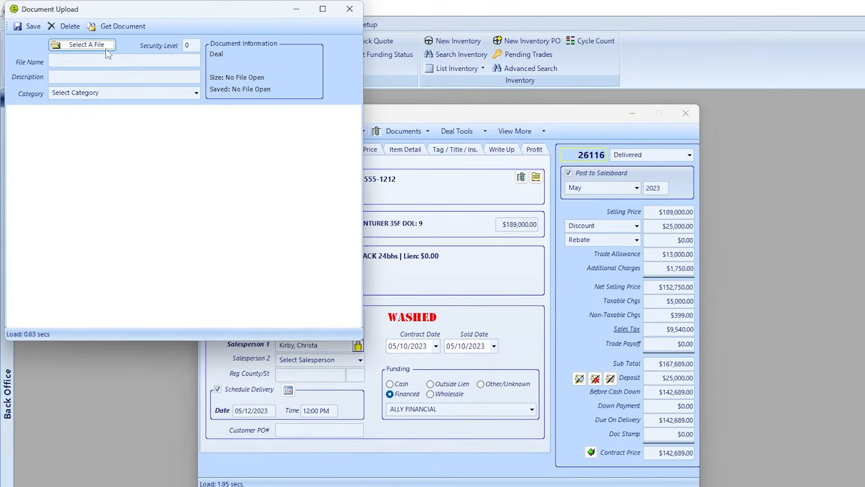
left_click(107, 50)
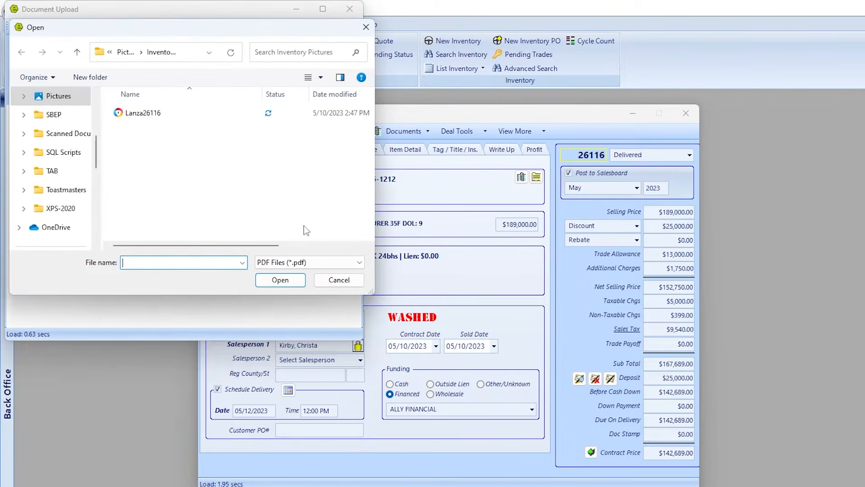
double_click(154, 113)
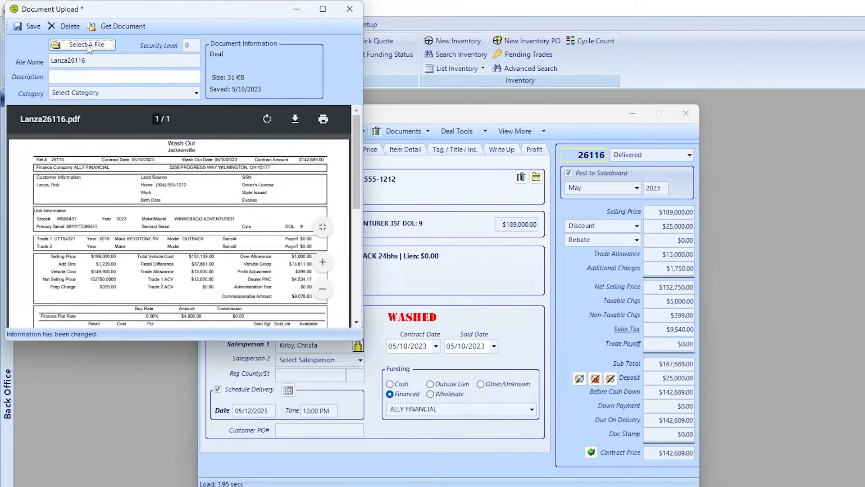
left_click(33, 27)
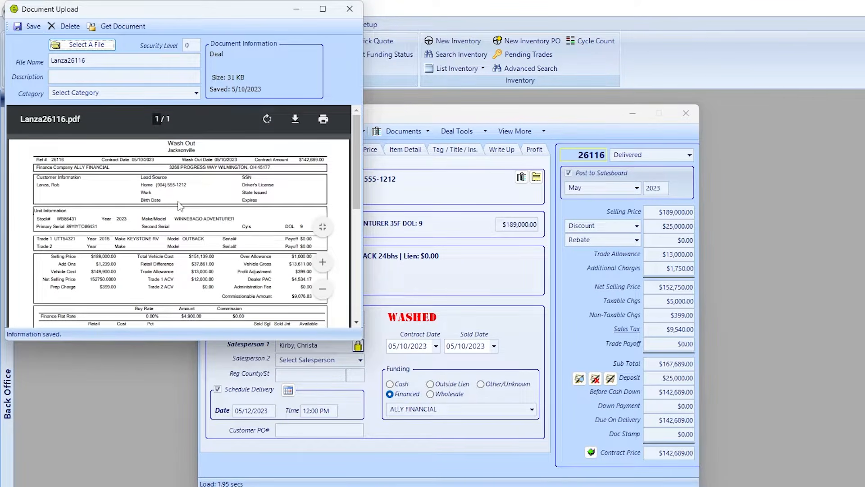
left_click_drag(231, 7, 459, 82)
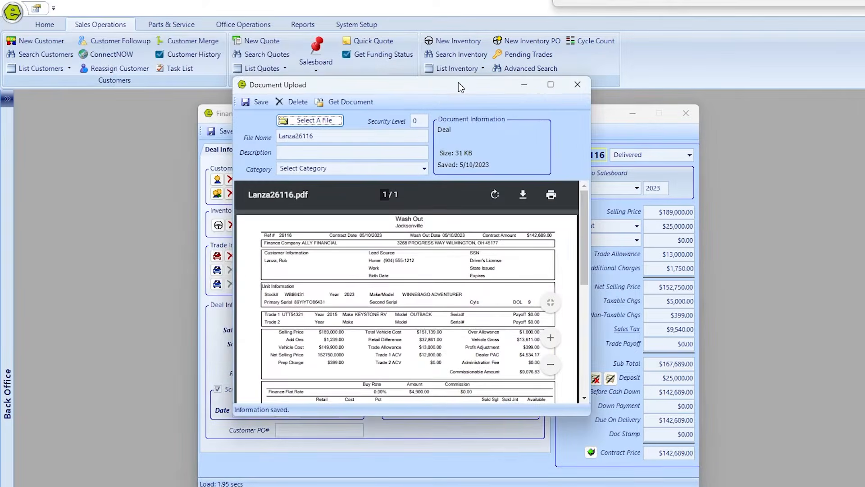
left_click(583, 88)
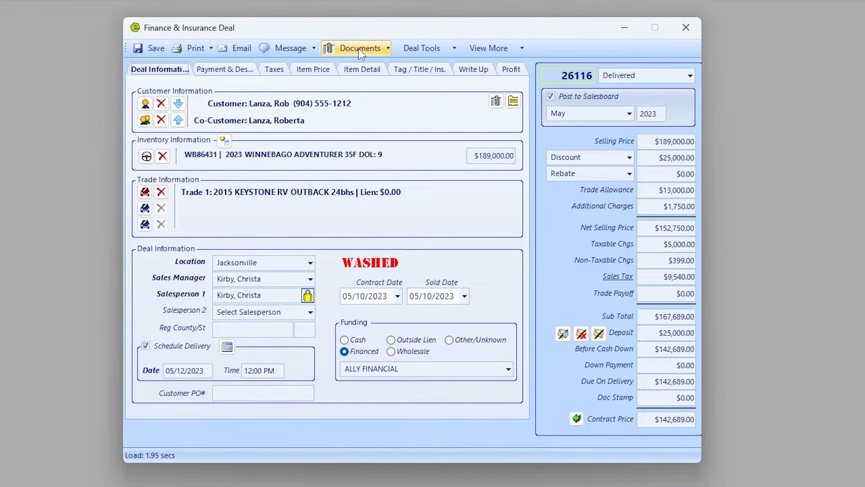
Check the deal's document list to confirm the PDF is attached.
left_click(361, 50)
left_click(350, 84)
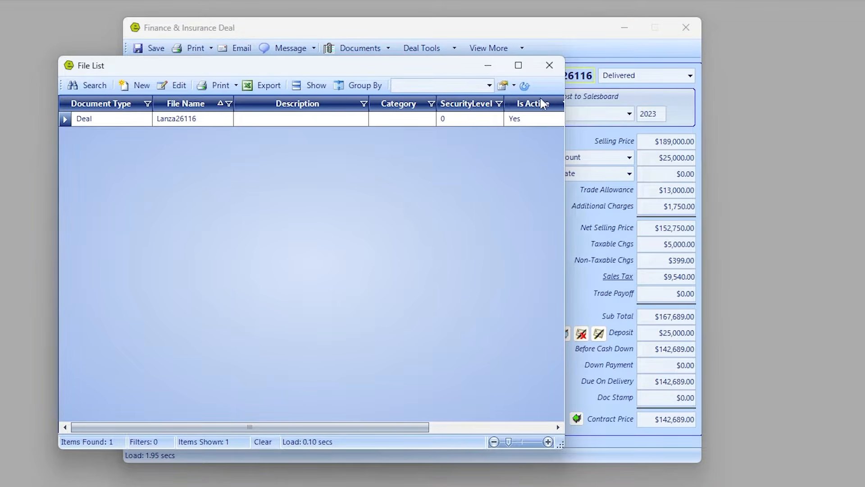
left_click(549, 66)
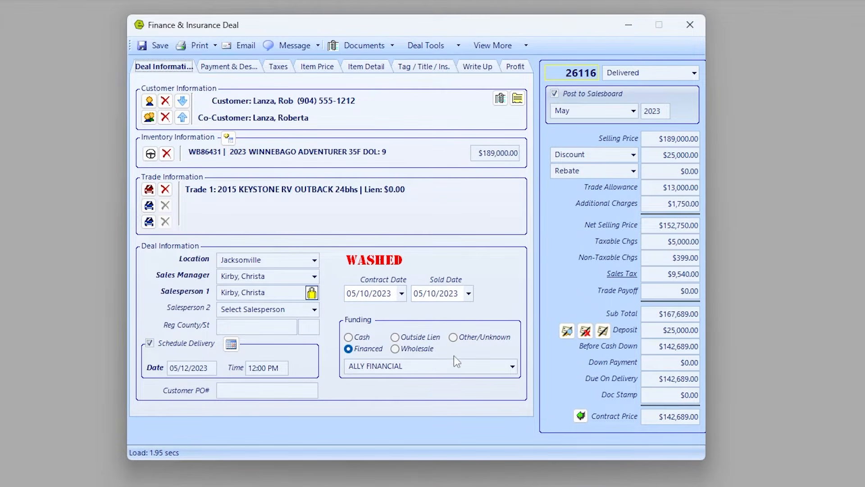
List unposted deals for QuickBooks Online and select deal 26116 under Jacksonville.
left_click(688, 24)
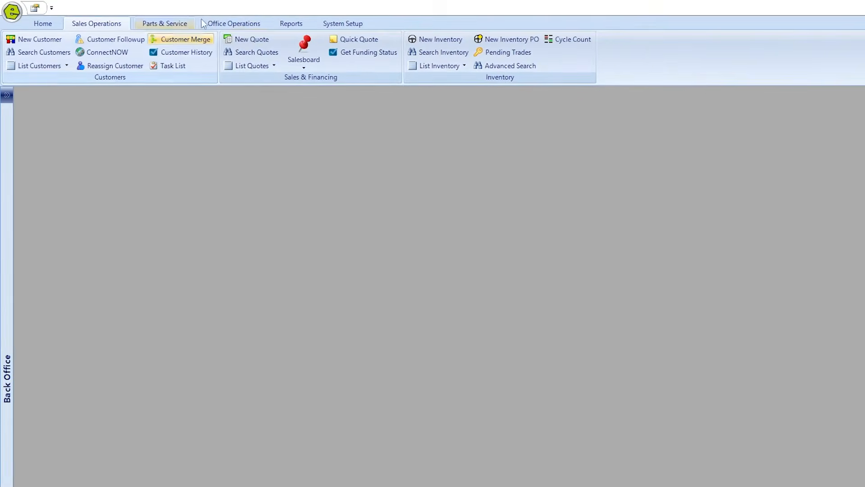
left_click(225, 23)
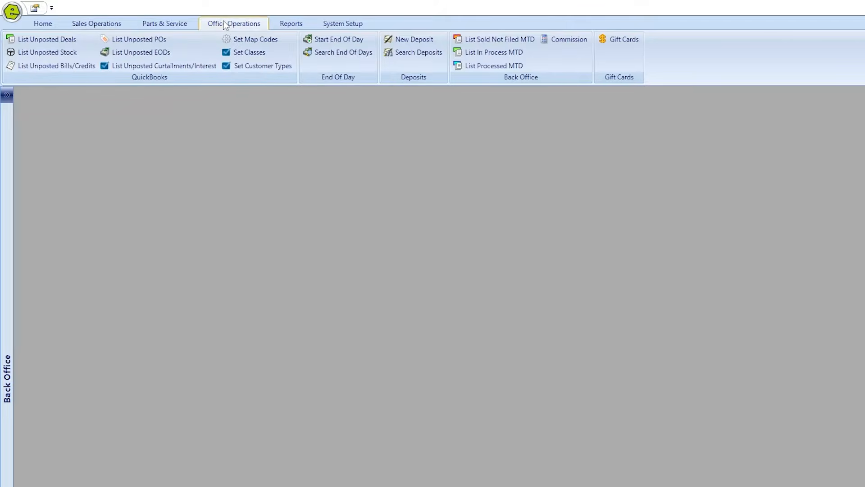
left_click(61, 44)
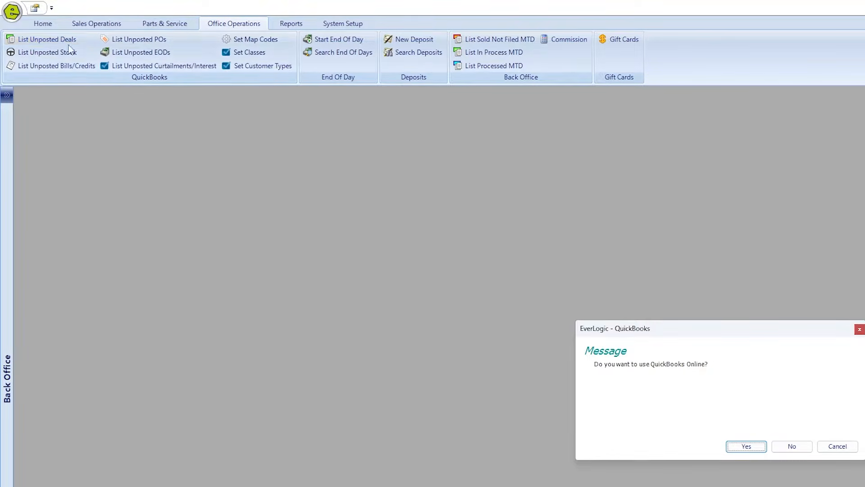
left_click(746, 446)
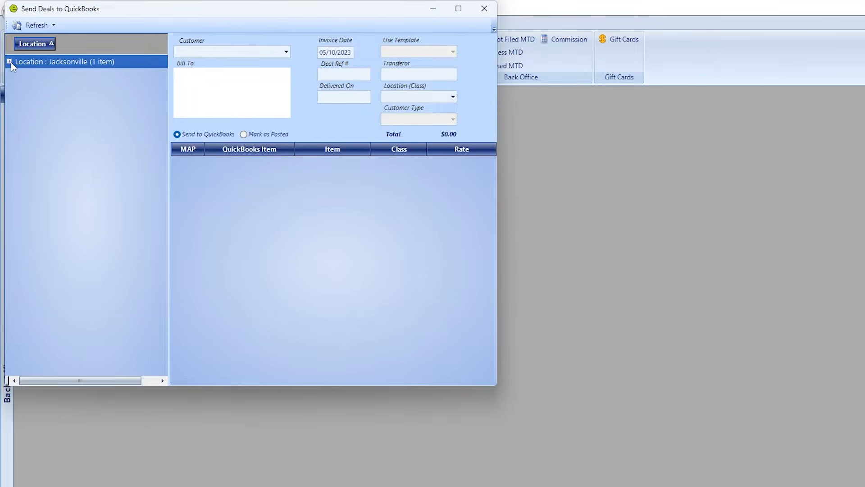
left_click(9, 62)
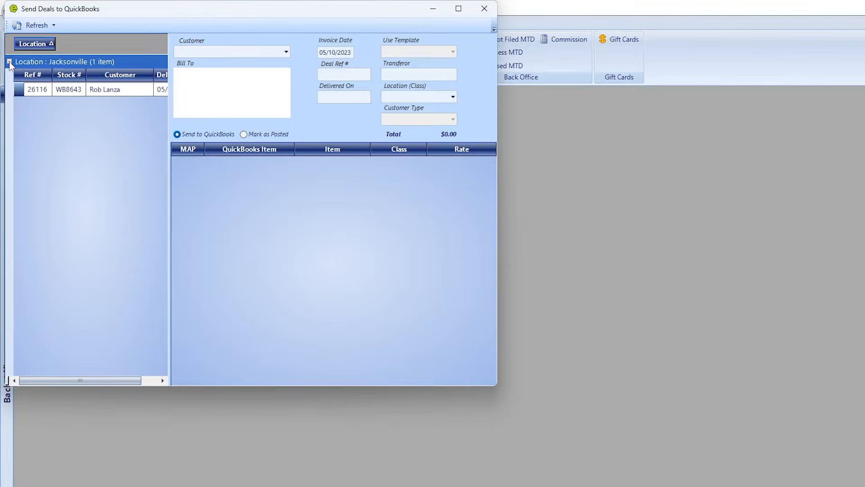
left_click(18, 89)
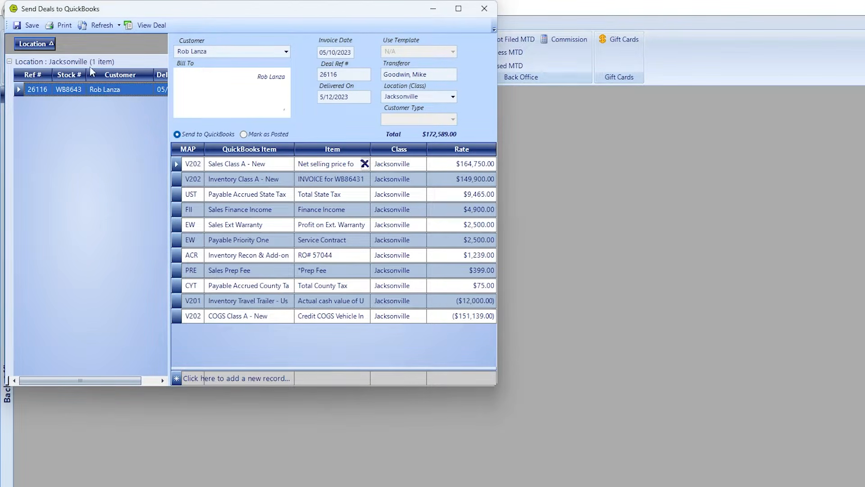
Post deal 26116 to QuickBooks as an invoice, adding the customer to QuickBooks.
left_click(29, 26)
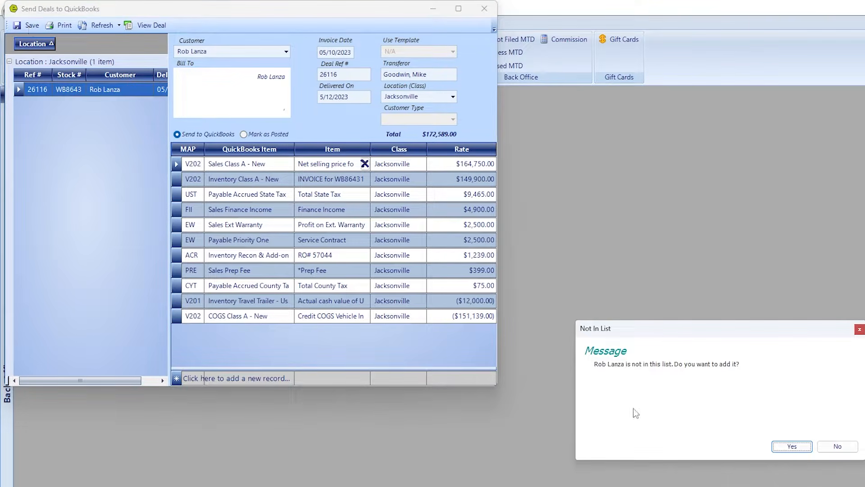
left_click(794, 448)
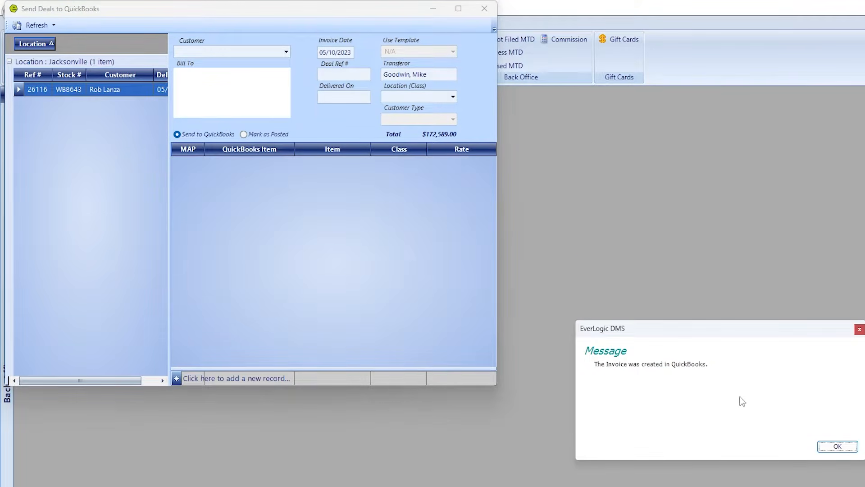
left_click(848, 449)
left_click_drag(380, 6, 527, 70)
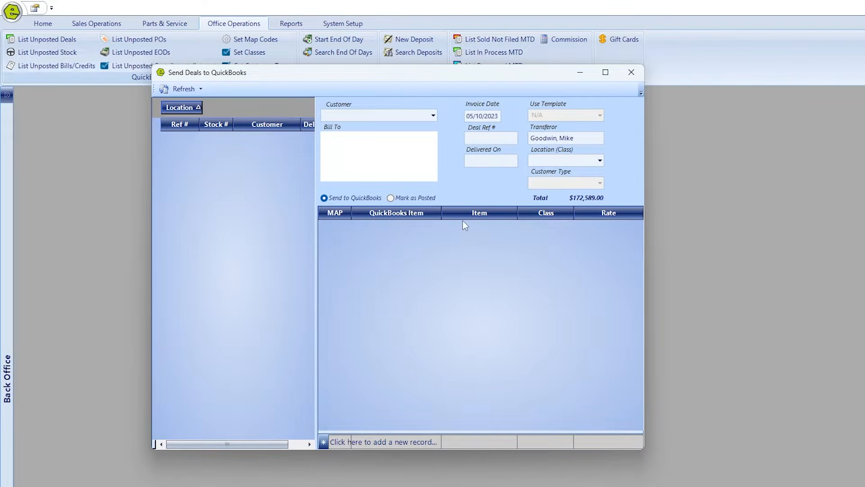
left_click(632, 73)
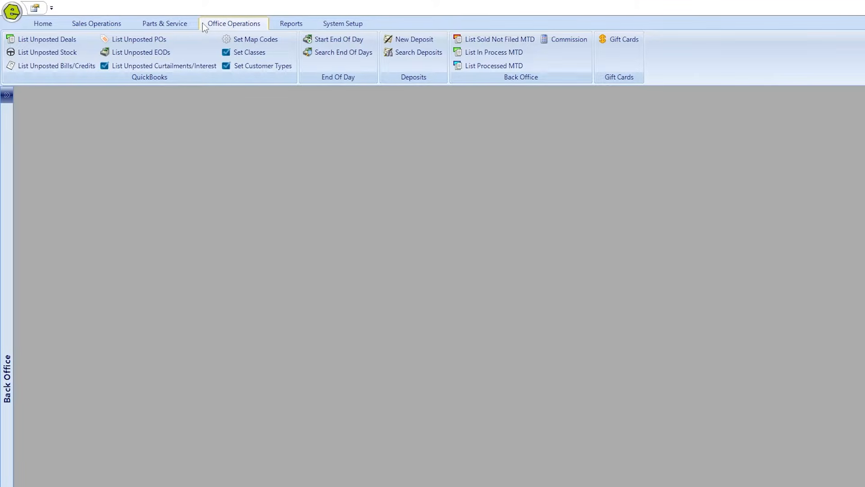
left_click(176, 24)
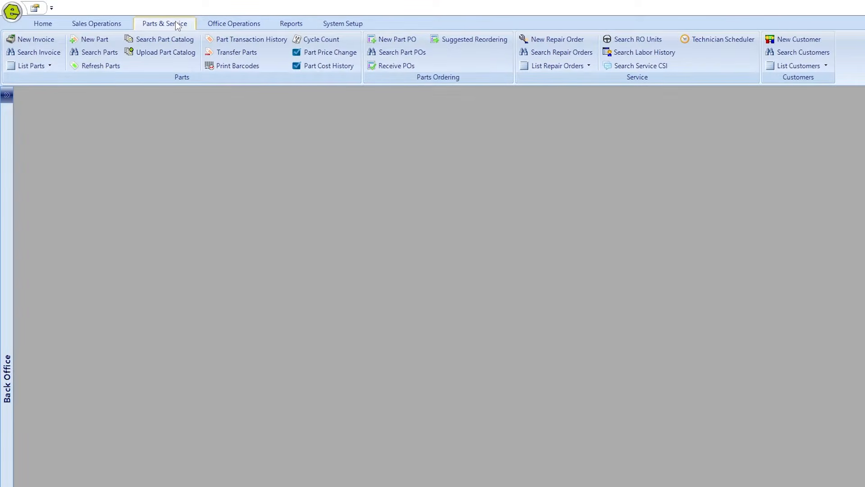
Start new repair order 57045 and assign the deal's customer, found by last name.
left_click(556, 38)
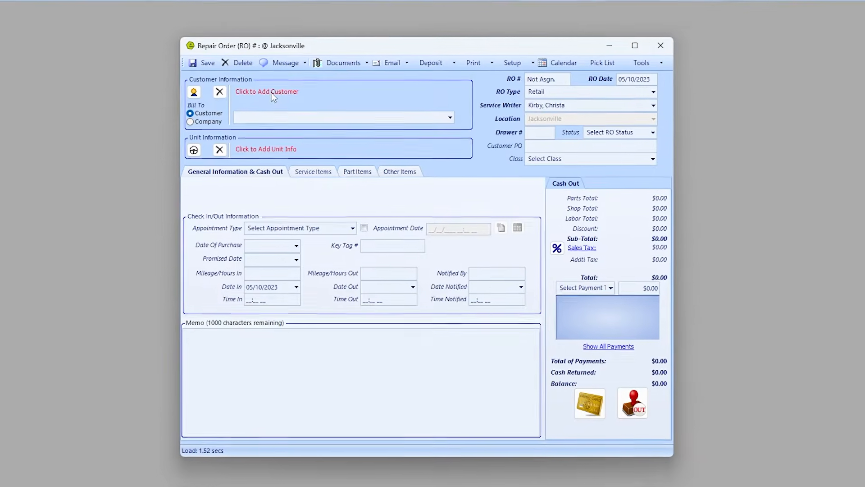
left_click(271, 91)
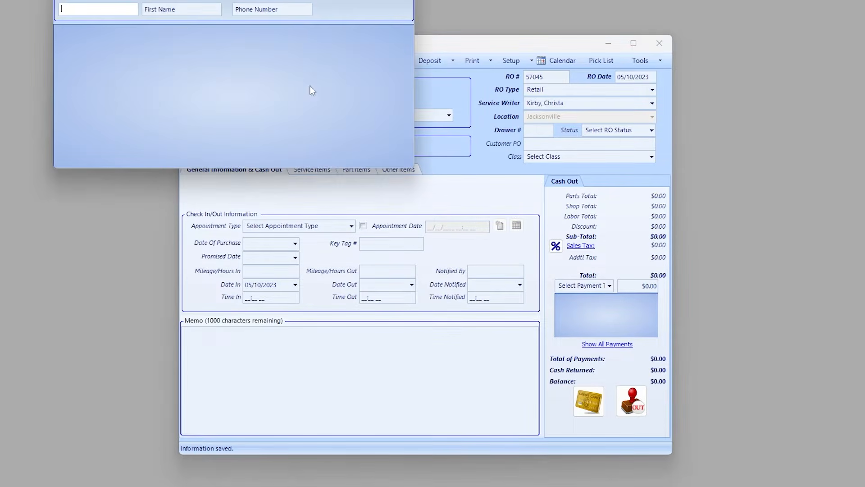
type("Lanza")
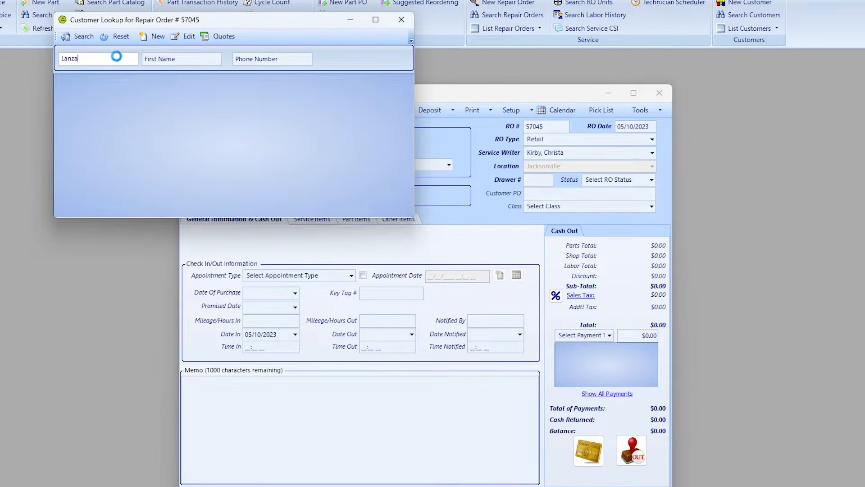
left_click(61, 96)
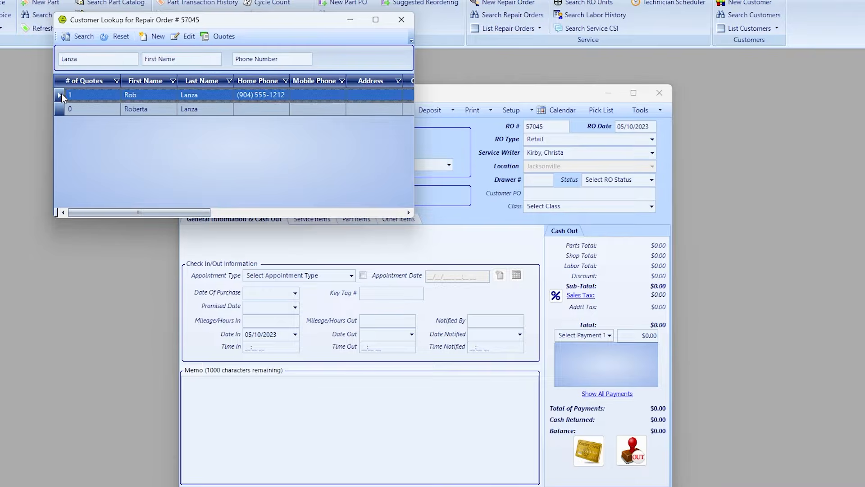
double_click(62, 94)
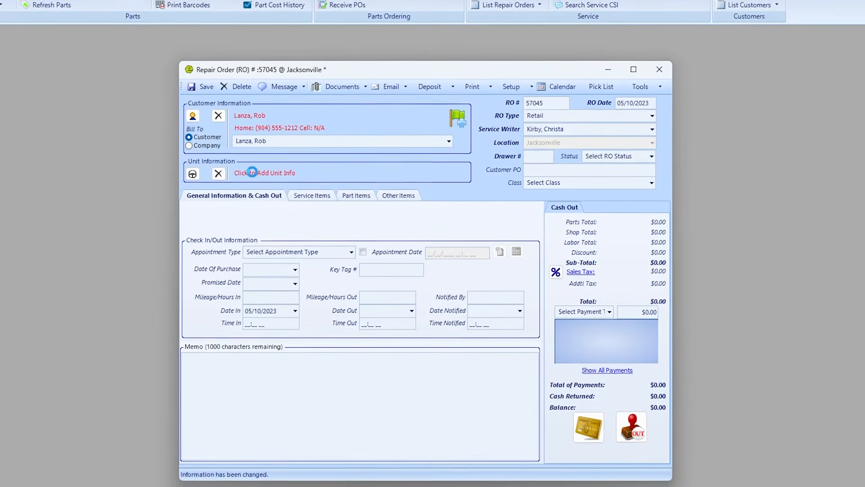
Attach the customer's 2023 Winnebago Adventurer, unit WB86431, to the repair order.
left_click(251, 172)
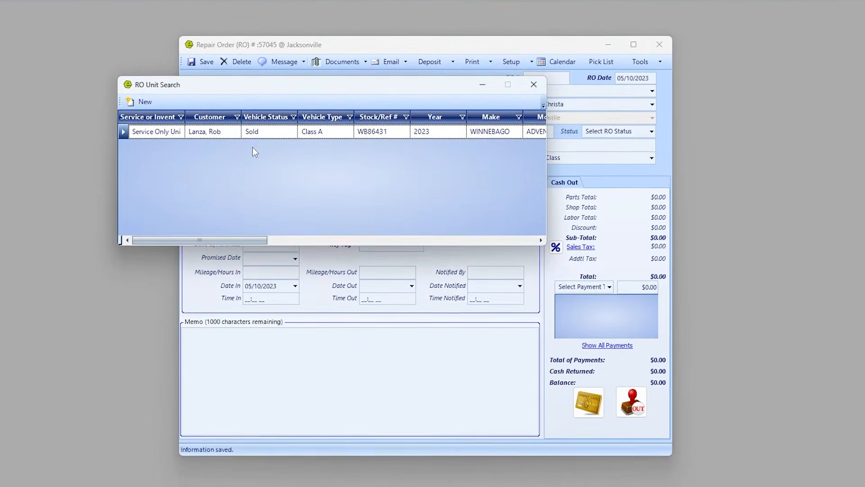
double_click(125, 131)
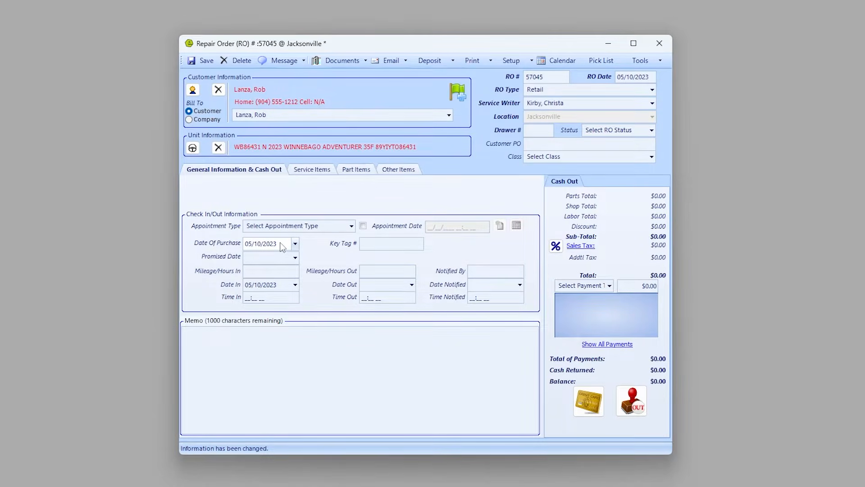
left_click(246, 243)
left_click(328, 170)
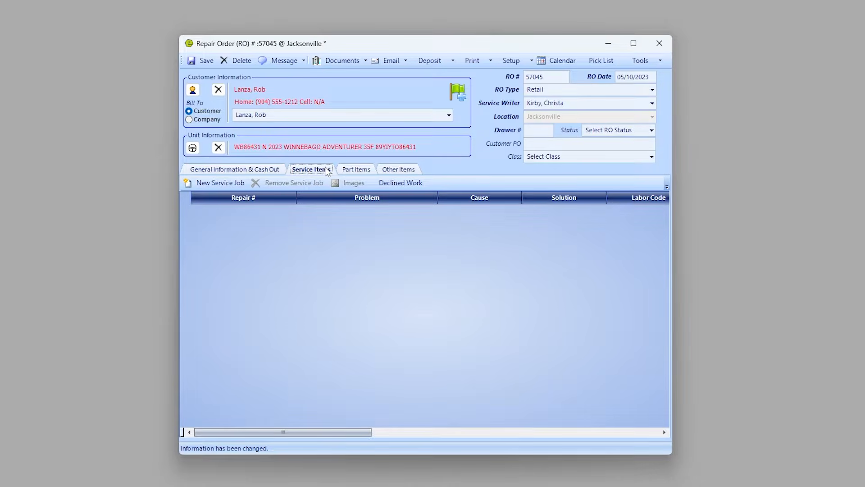
Add service job 1 with problem 'C/S LEAK IN DRIVERS SIDE WINDOW' and save RO 57045.
left_click(220, 184)
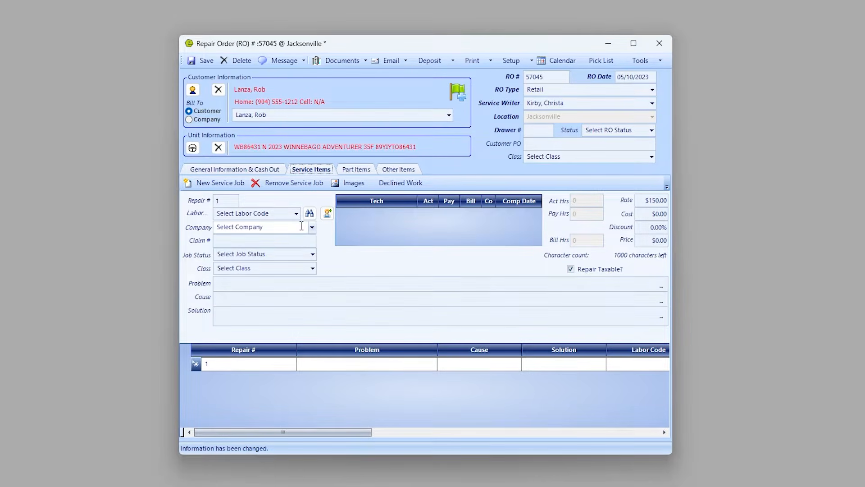
left_click(281, 283)
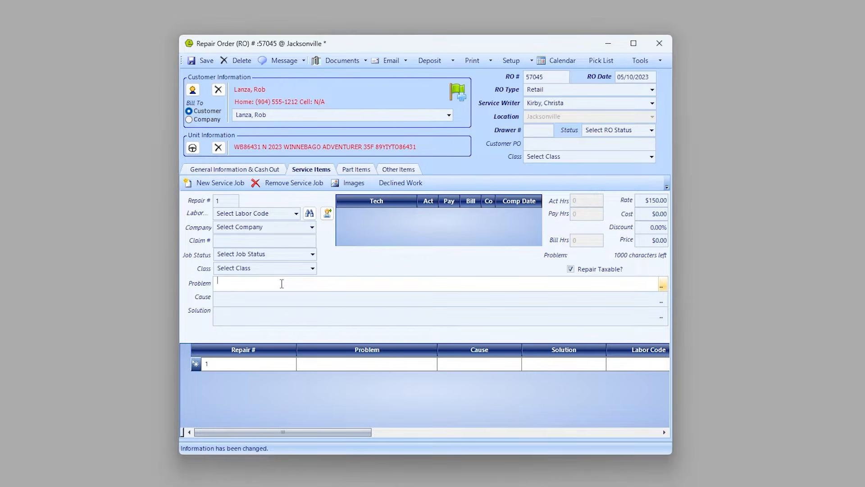
type("C/S LEAK IN DRIVERS SIDE WINDOW")
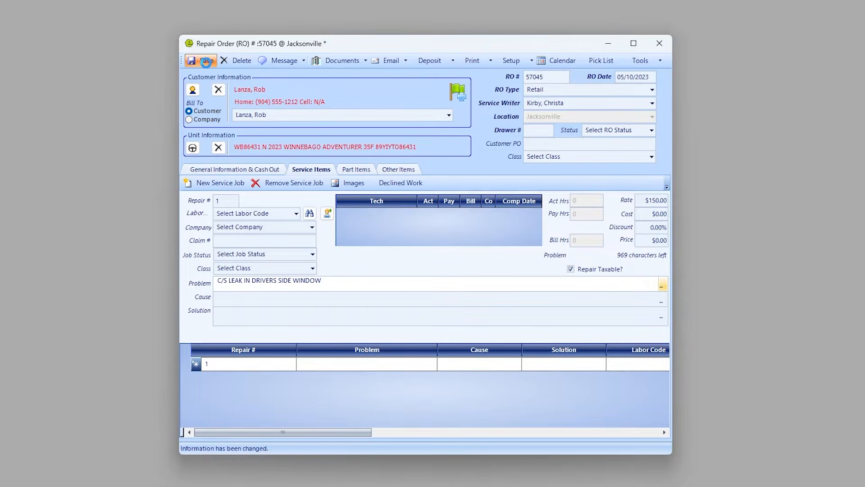
left_click(206, 61)
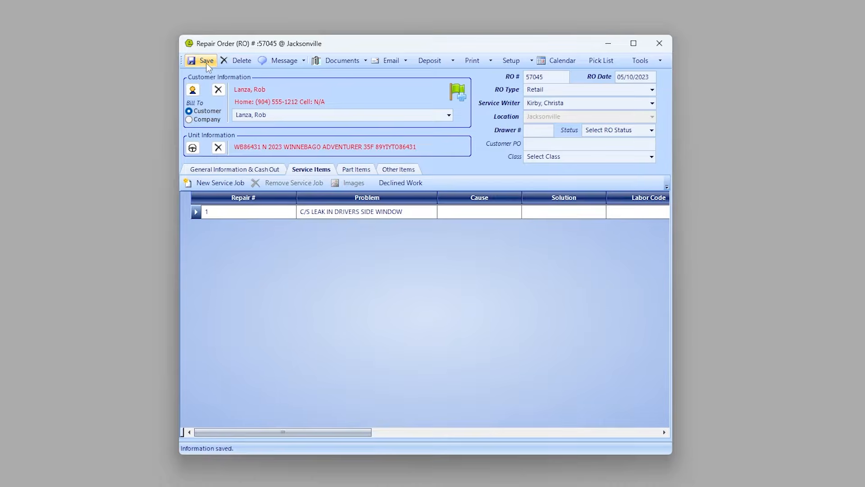
Set RO 57045 to type Warranty billed to WINNEBAGO WARRANTY and save.
left_click(652, 90)
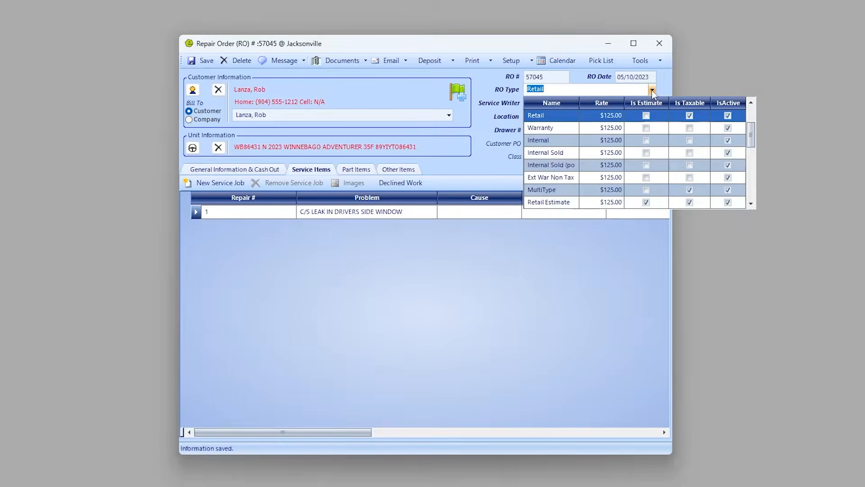
left_click(547, 130)
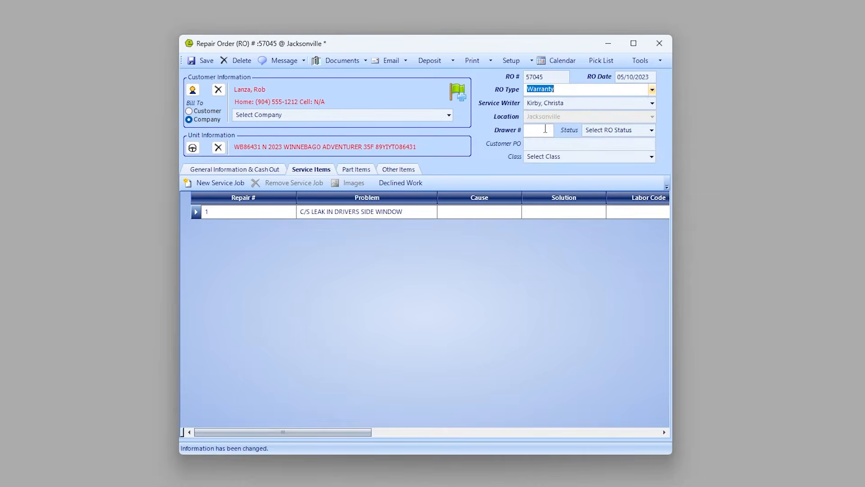
left_click(449, 116)
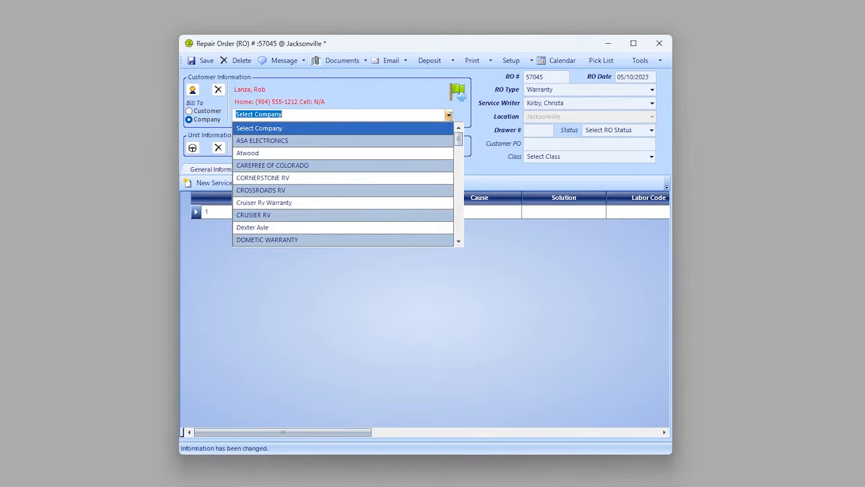
type("ww")
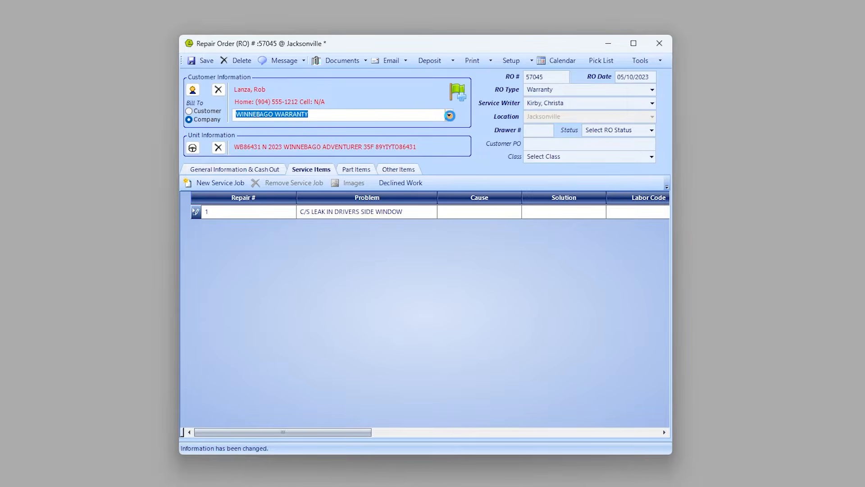
left_click(203, 60)
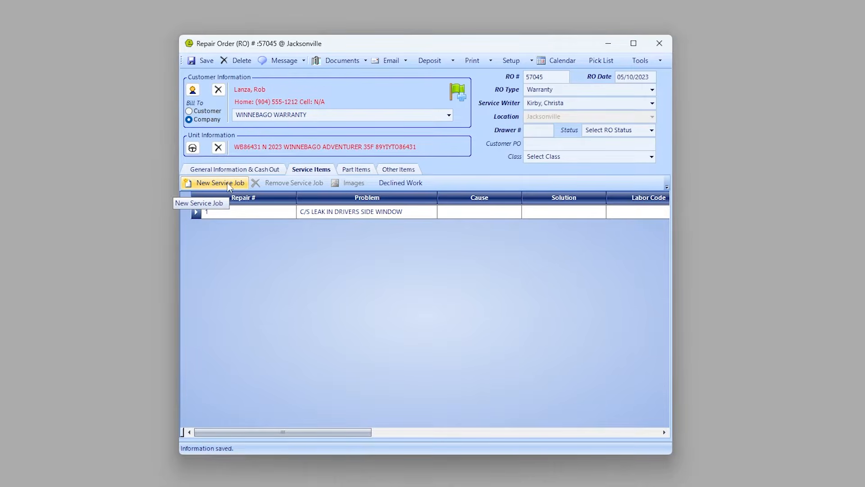
Switch RO 57045 to MultiType and add a second job, INSTALL FANTASTIC VENTS, with no labor code.
left_click(652, 90)
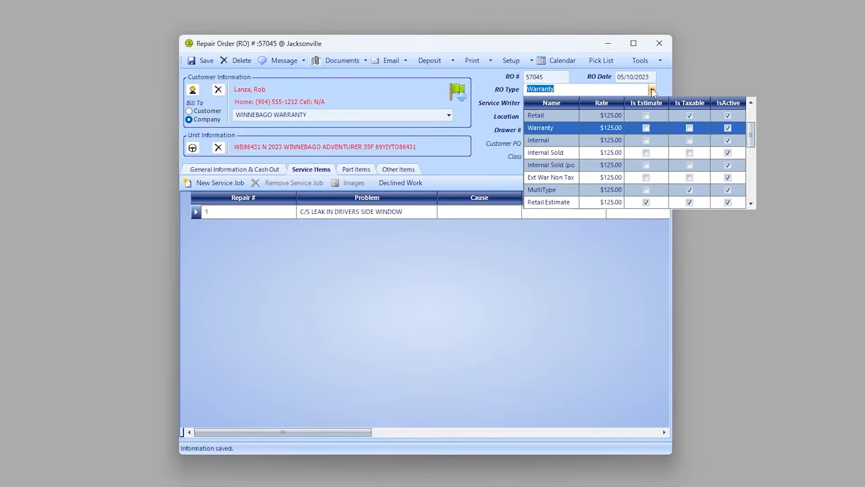
left_click(549, 190)
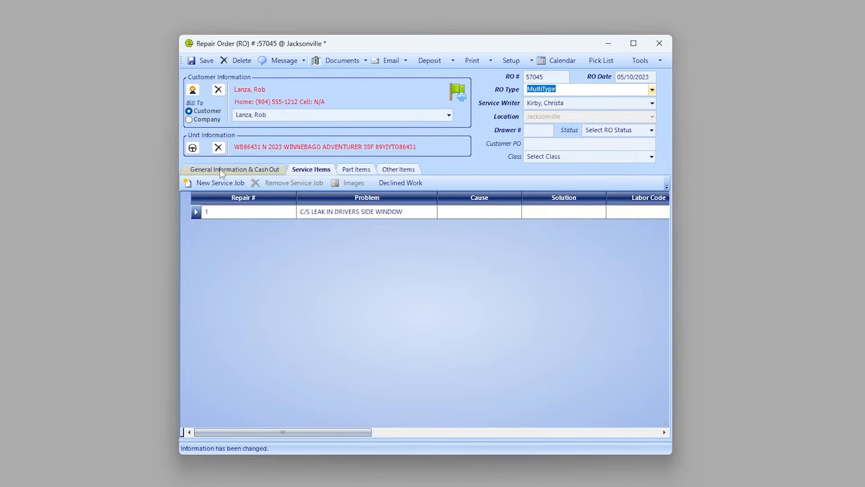
left_click(221, 184)
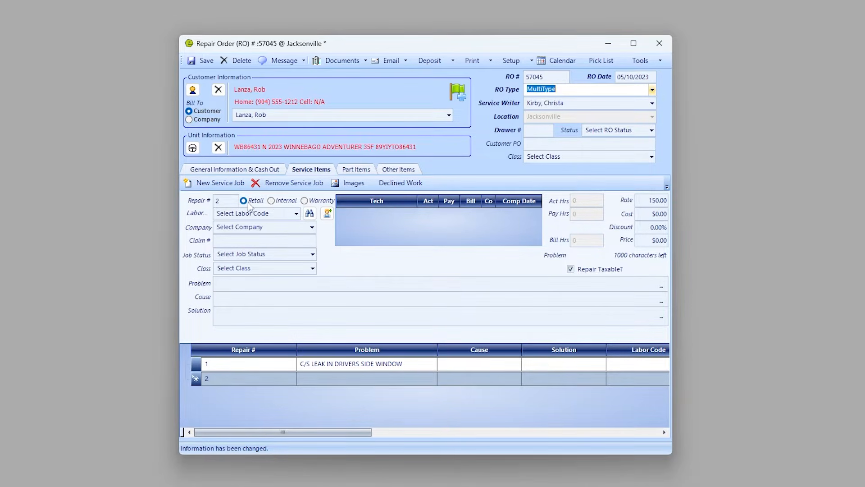
left_click(296, 215)
scroll(296, 325, "down", 1)
scroll(296, 325, "up", 1)
left_click(297, 214)
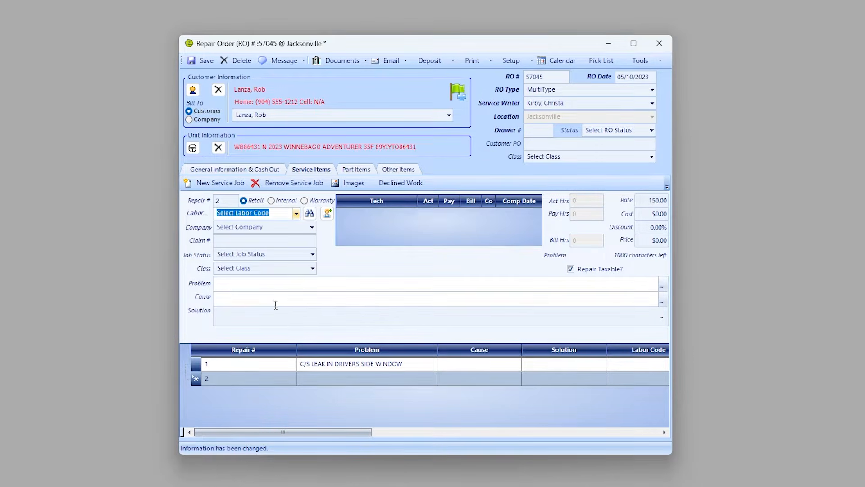
left_click(288, 282)
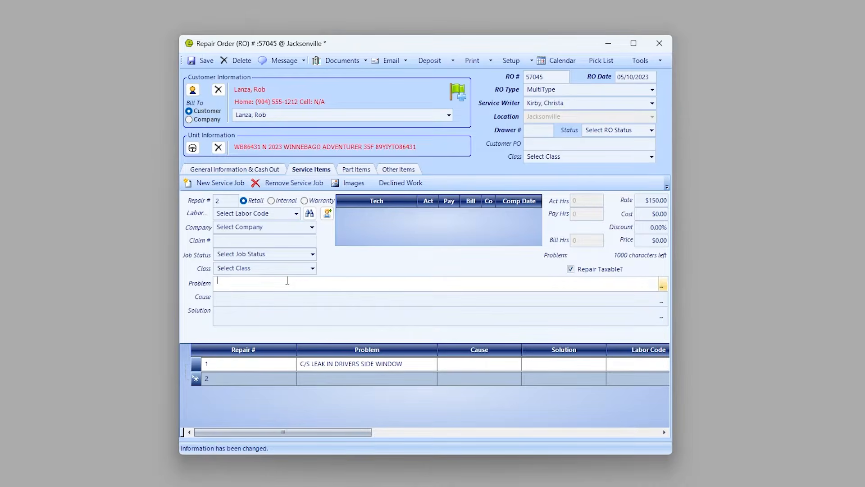
type("TALL FANTASTIC VENTS")
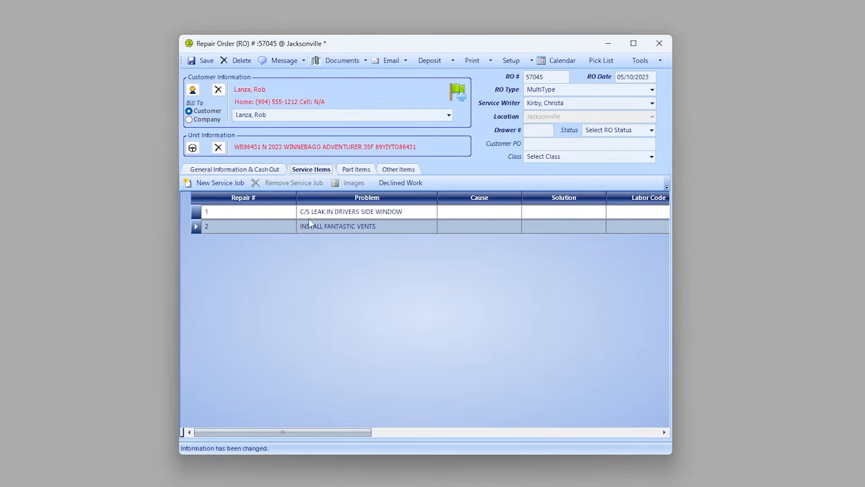
Enter warranty claim number 4888844 on service job 1.
double_click(197, 215)
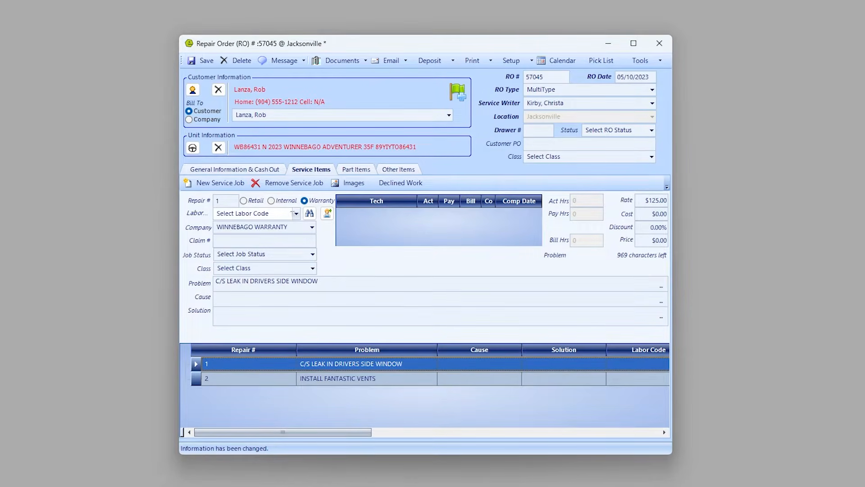
left_click(282, 242)
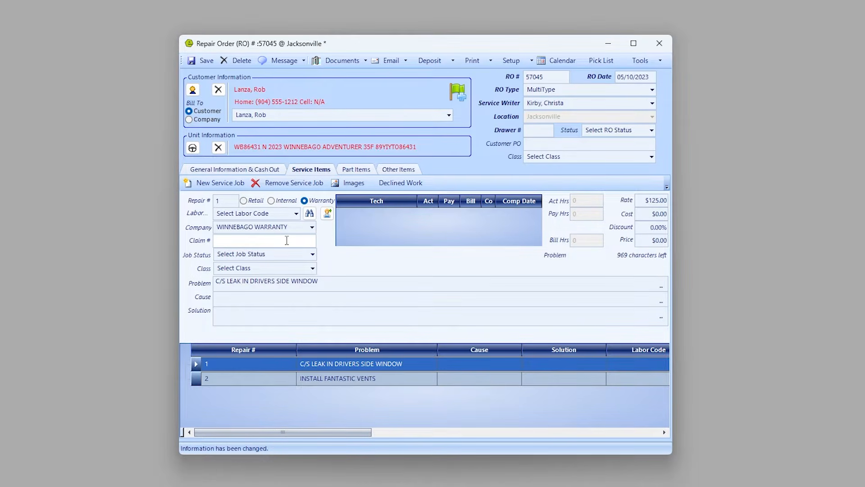
type("4888844")
Assign a technician to job 1 with 1.5 actual, pay and bill hours.
left_click(328, 213)
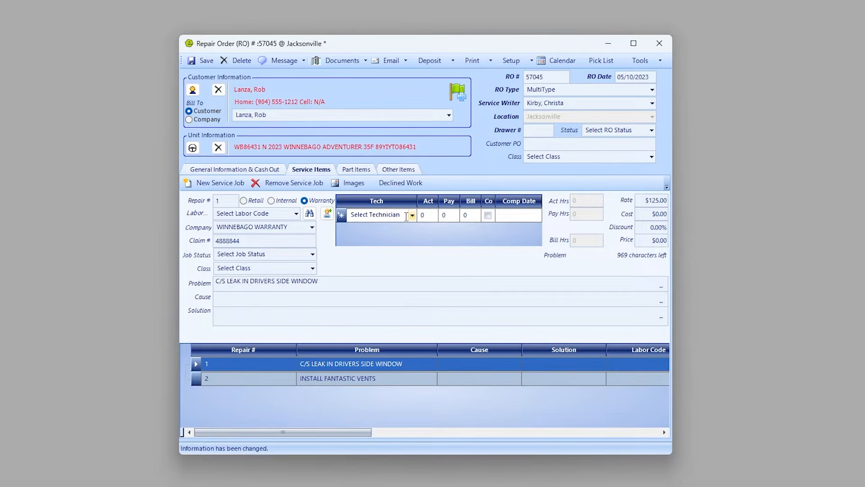
type("Tech, Mike")
key("Tab")
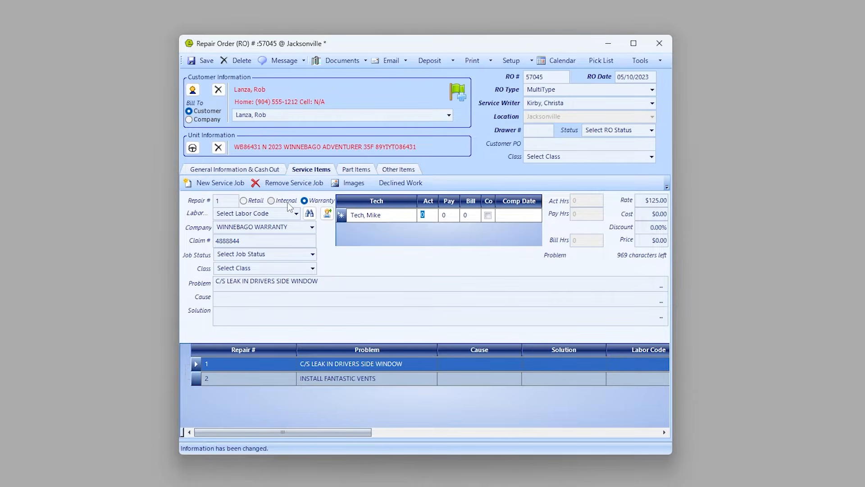
type("1.5")
key("Tab")
key("Tab")
left_click(357, 169)
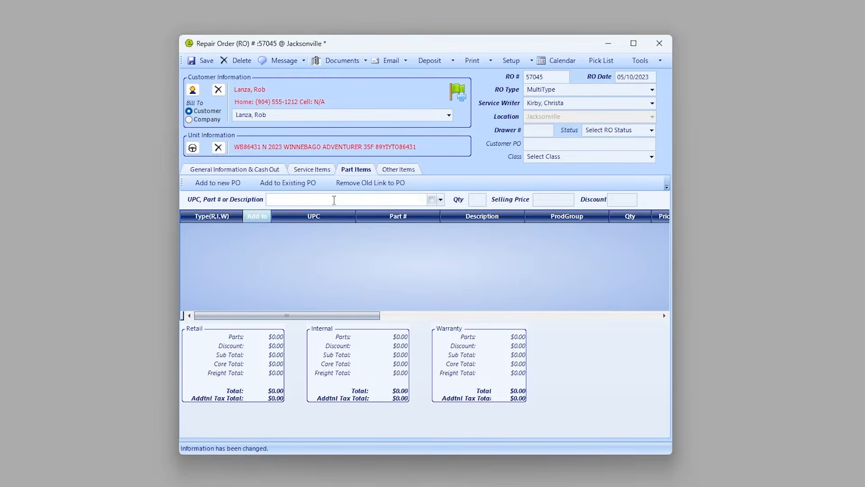
type("MUltu")
left_click(428, 230)
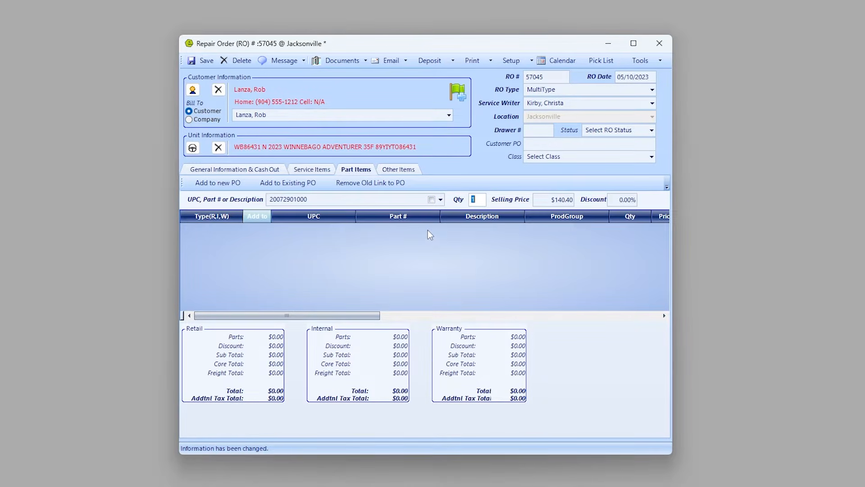
key("Return")
key("Return")
key("Return")
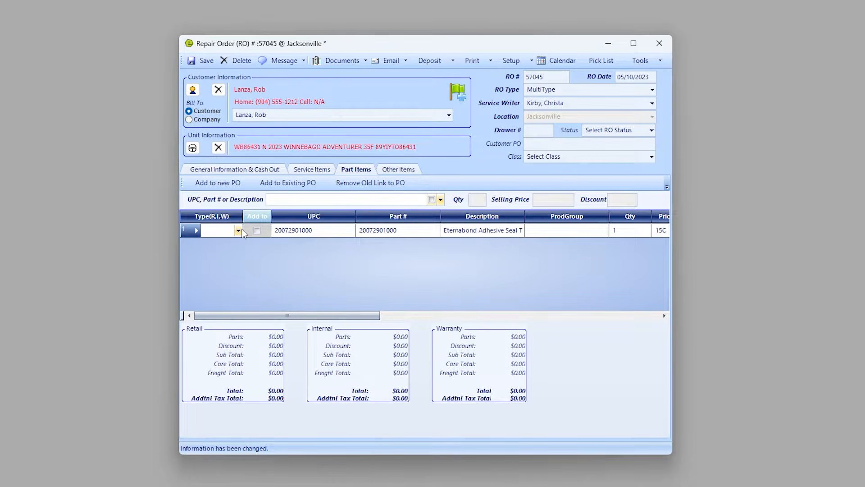
left_click(238, 231)
left_click(207, 268)
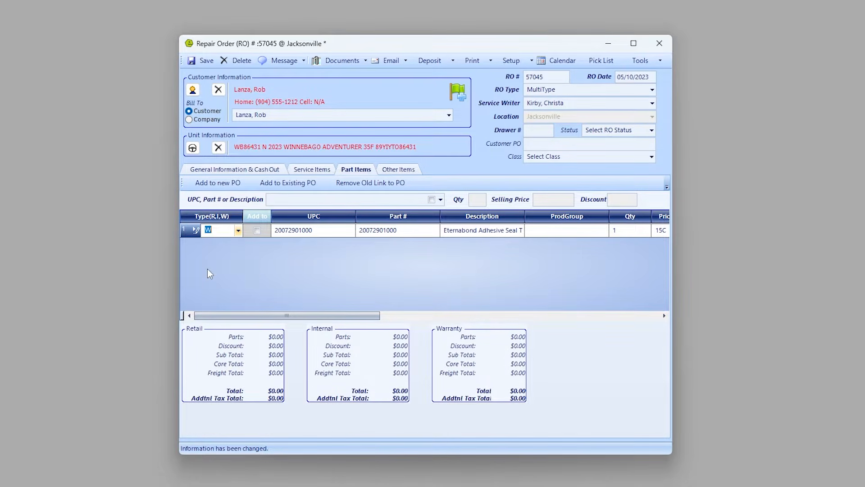
left_click_drag(276, 314, 609, 341)
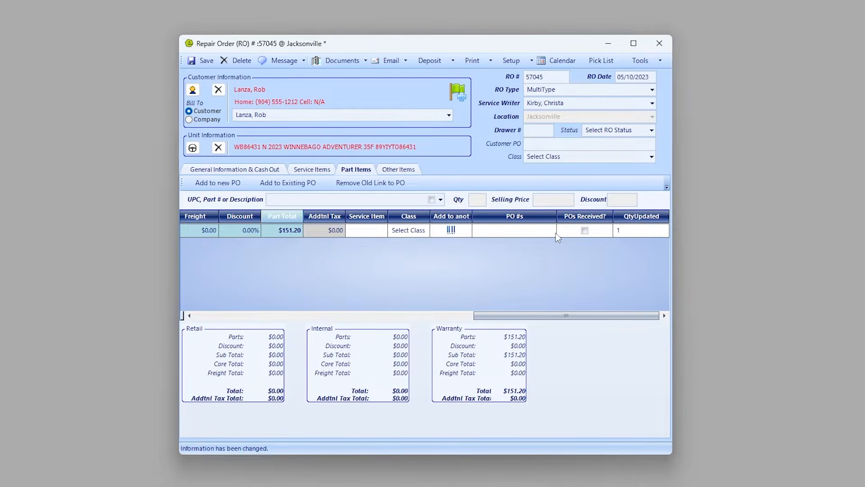
left_click(382, 231)
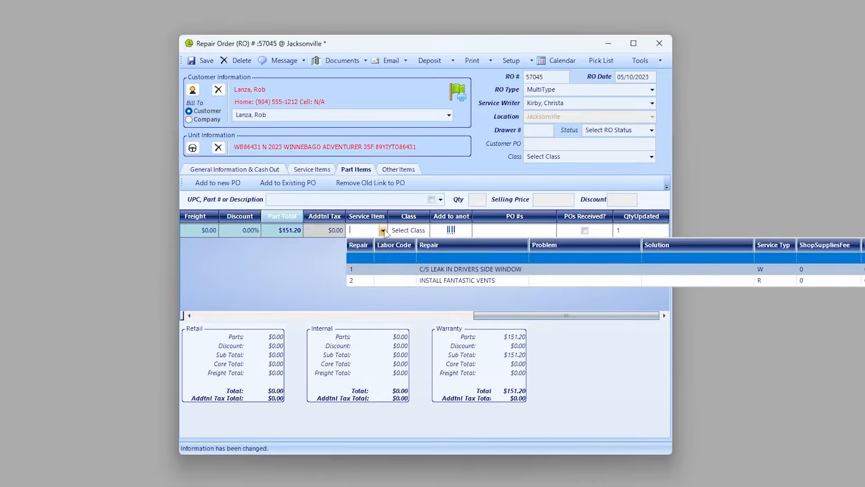
left_click(362, 271)
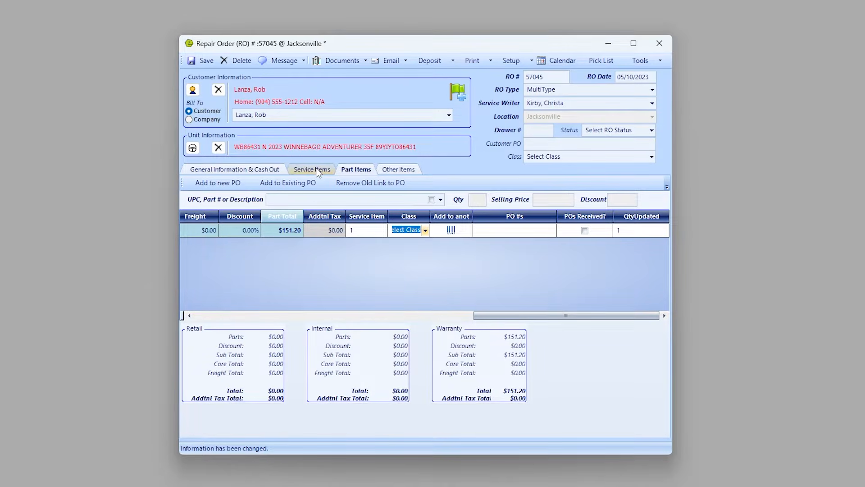
Add a second part line for 2 FANtastic fan wht.
left_click(320, 198)
type("FANtastic fan wht")
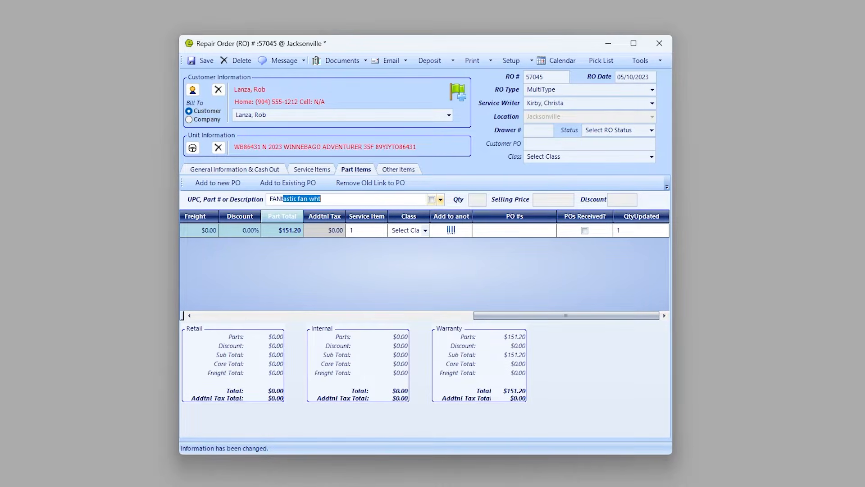
key("Tab")
key("Tab")
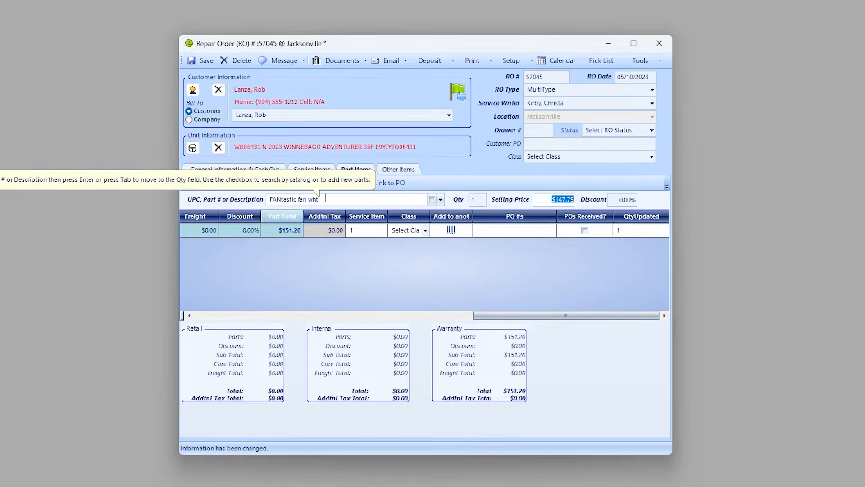
key("shift+Tab")
type("2")
key("Tab")
key("Tab")
key("Return")
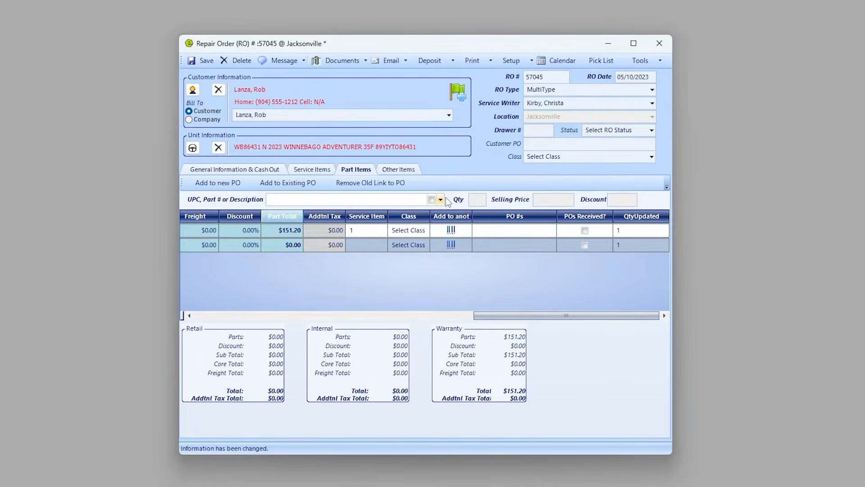
left_click(390, 170)
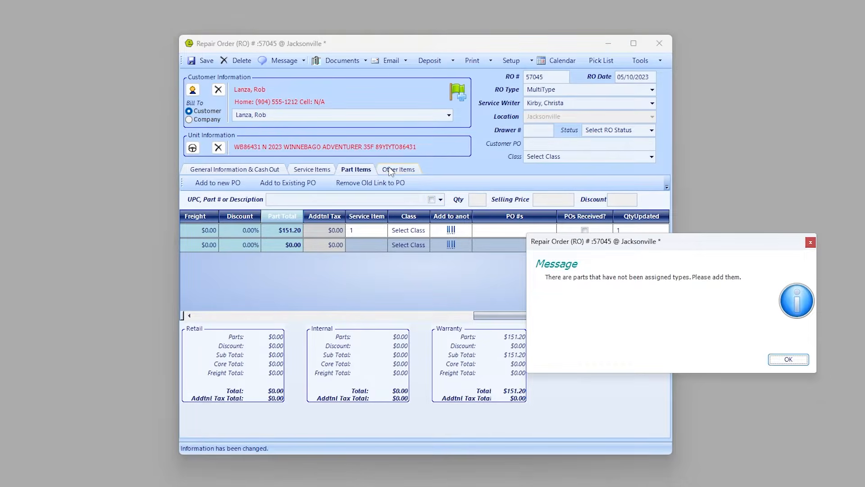
Link the FANtastic fan wht line to INSTALL FANTASTIC VENTS, type it retail (R), and save.
left_click(790, 360)
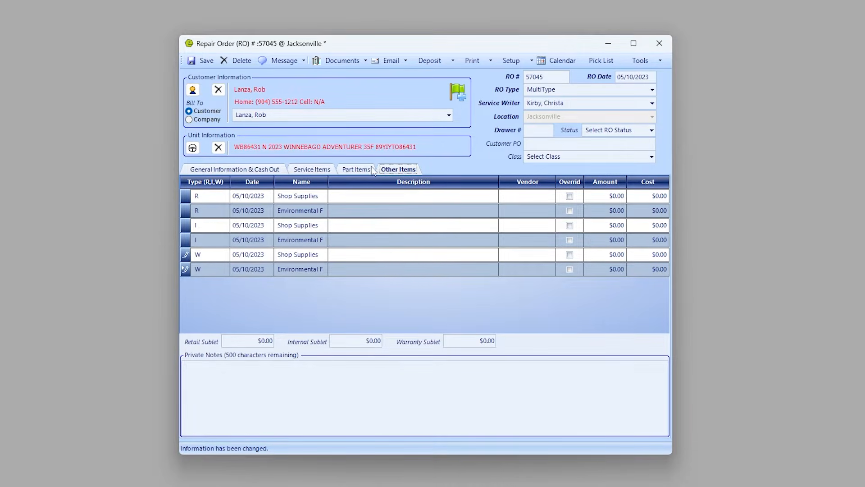
left_click(359, 169)
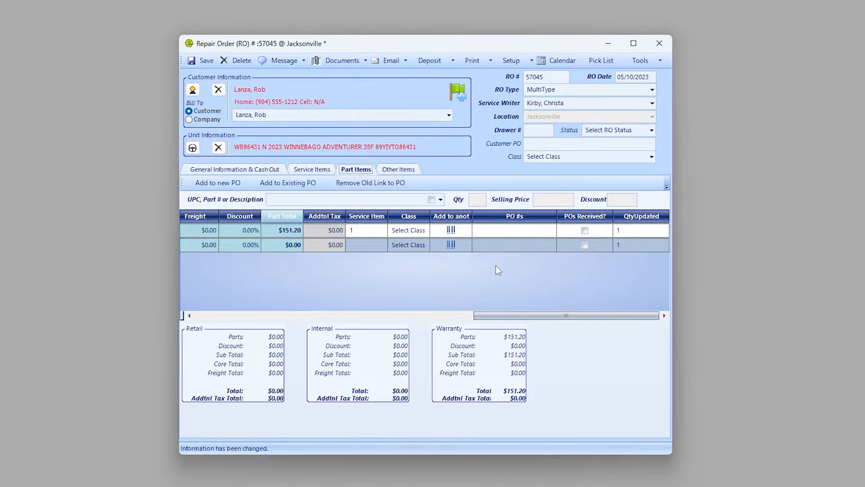
left_click(383, 246)
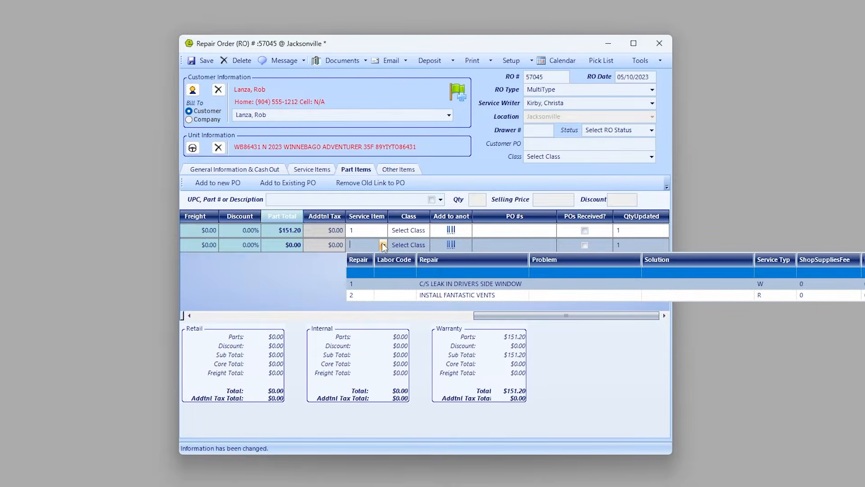
left_click(367, 295)
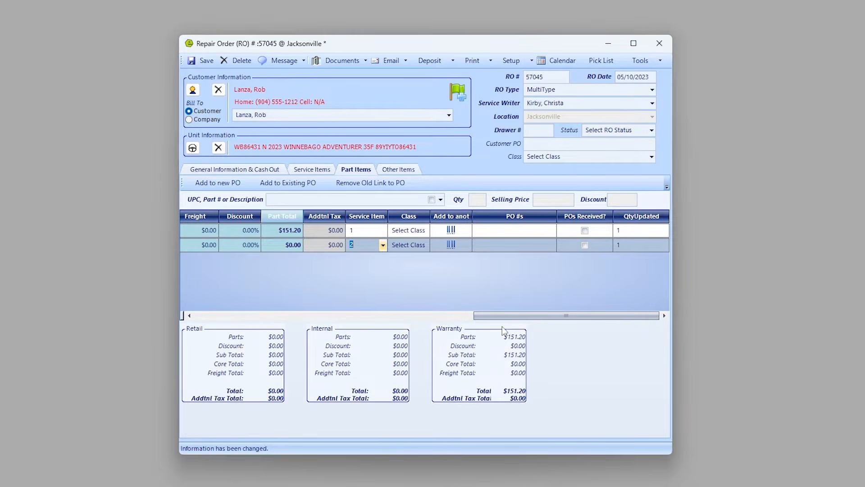
left_click_drag(509, 321, 213, 315)
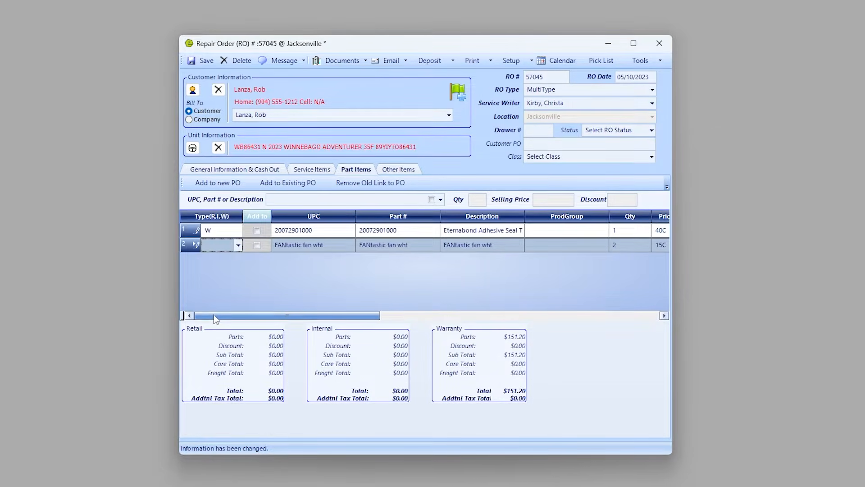
left_click(238, 245)
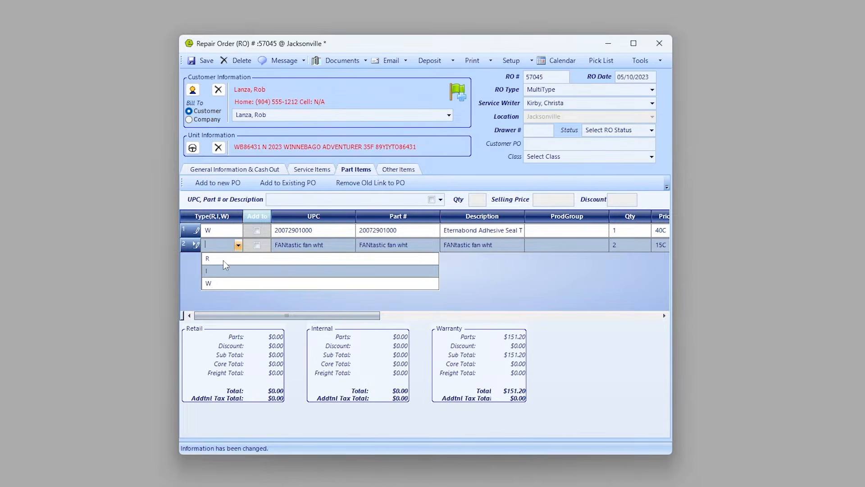
left_click(223, 261)
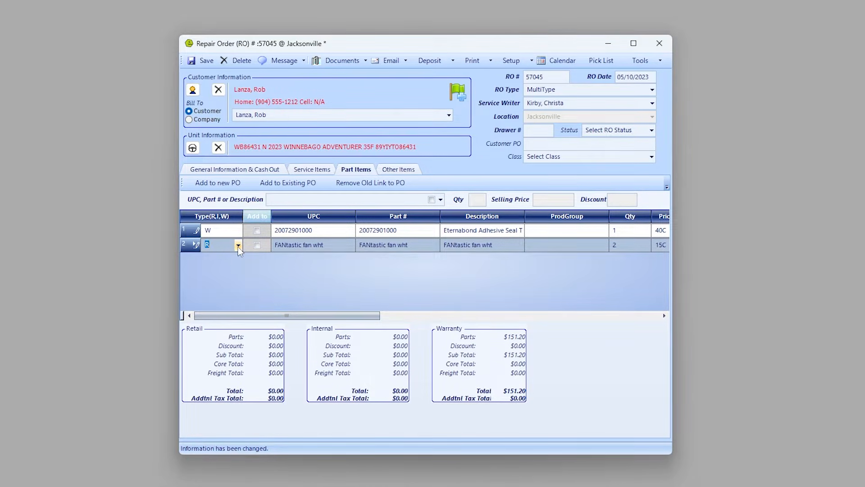
left_click(239, 246)
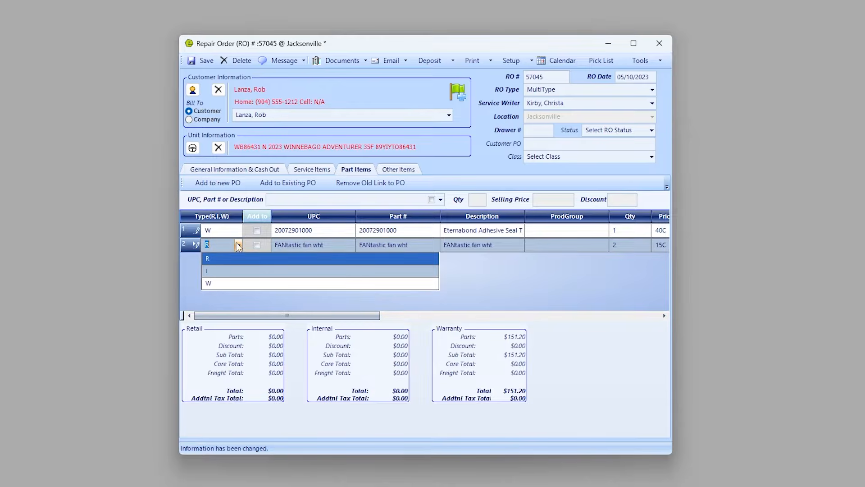
left_click(238, 246)
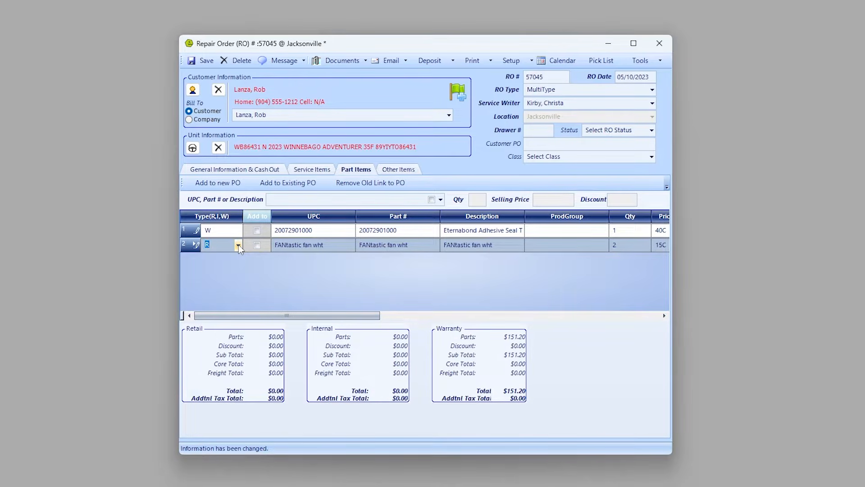
key("ctrl+s")
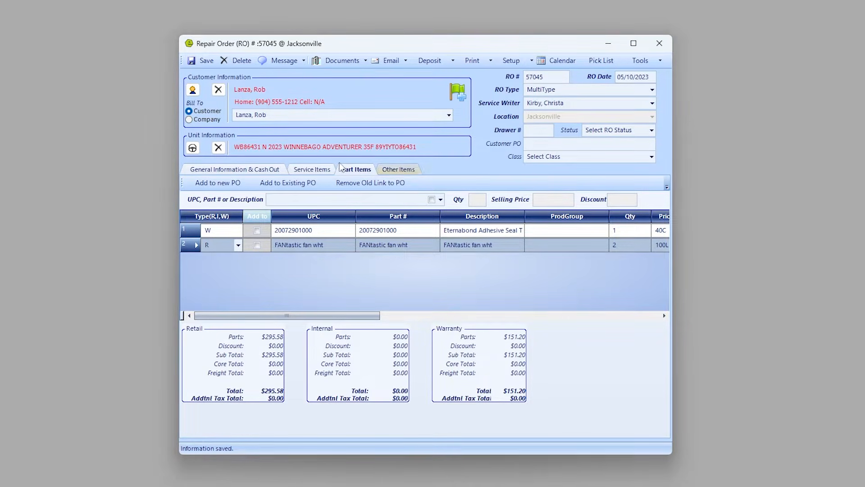
Add a technician to the INSTALL FANTASTIC VENTS job with 1.0 actual hour.
left_click(310, 170)
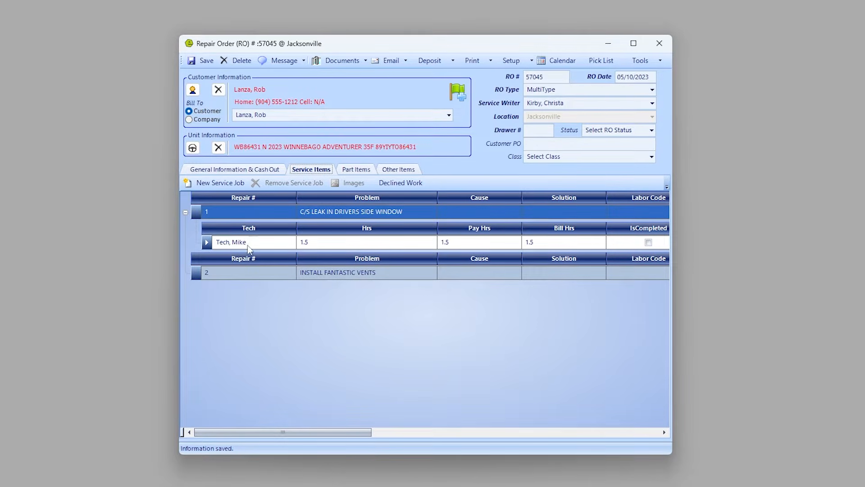
double_click(195, 273)
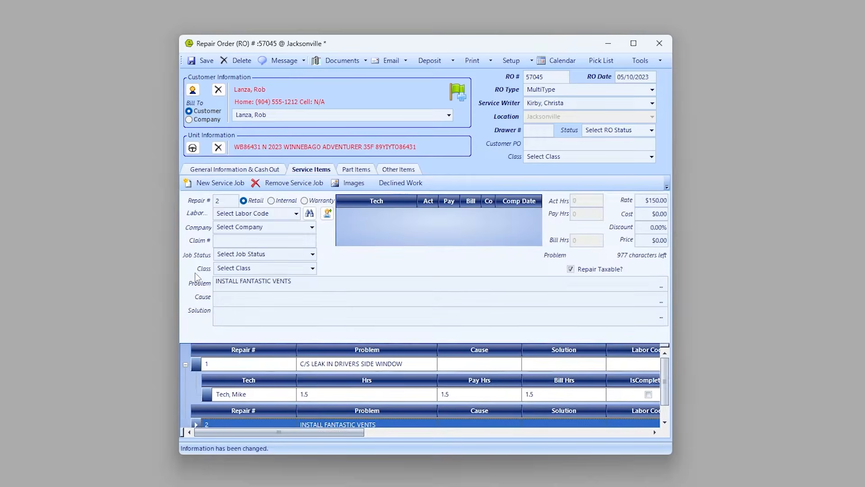
left_click(327, 212)
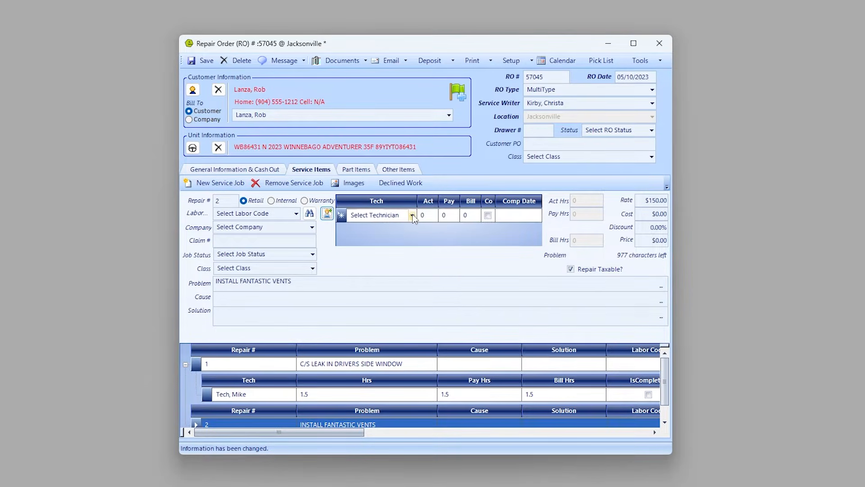
left_click(413, 215)
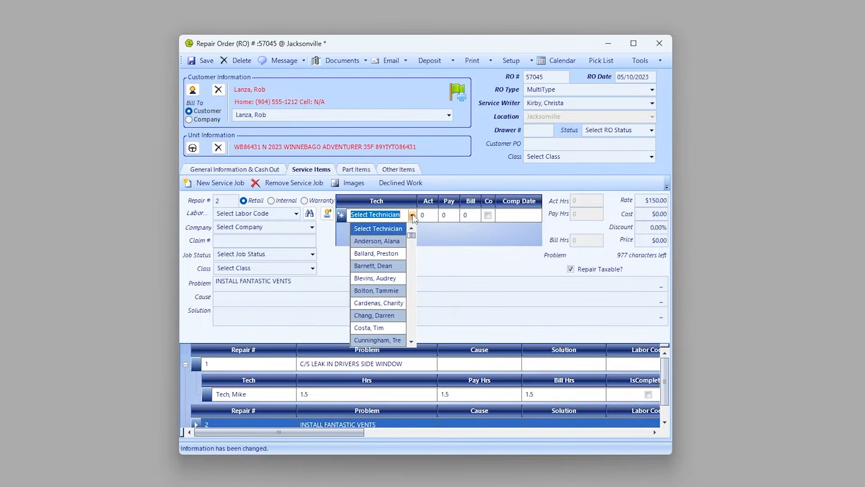
type("Tech, Mike")
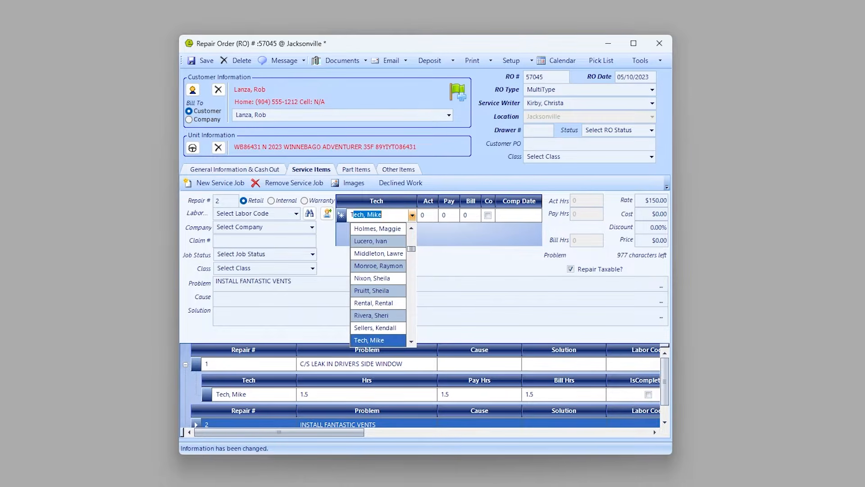
key("Tab")
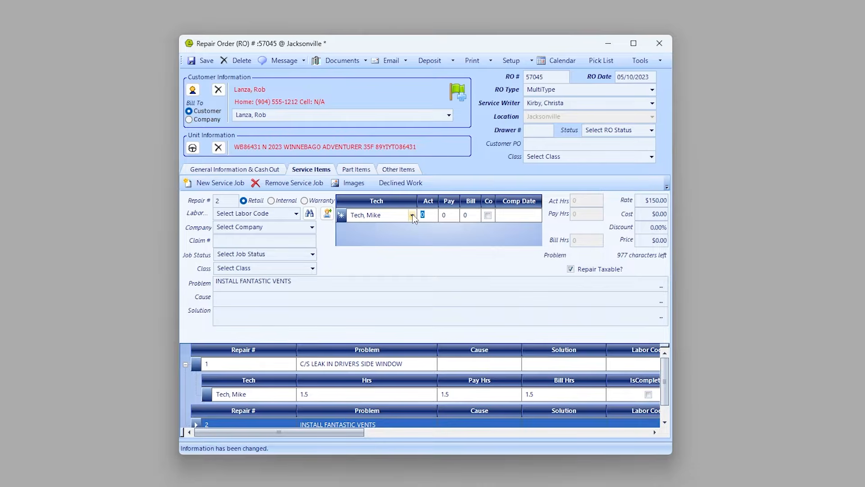
type("1.0")
key("Tab")
Mark the vents job completed on 05/10/2023 with solution COMPLETED and save.
left_click(489, 215)
left_click(489, 215)
key("Tab")
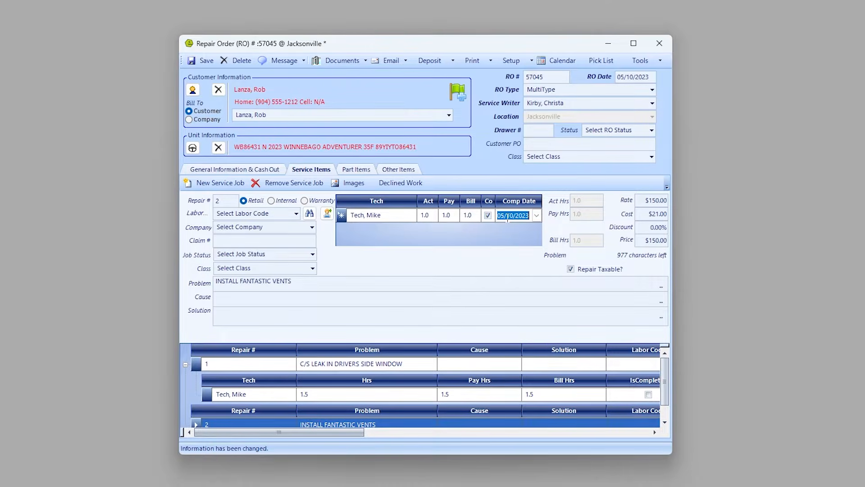
left_click(266, 316)
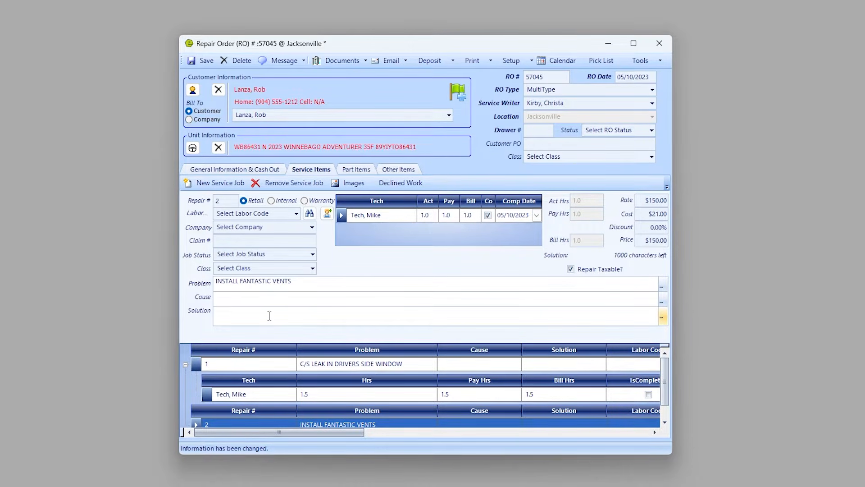
type("COMPLETED")
left_click(202, 61)
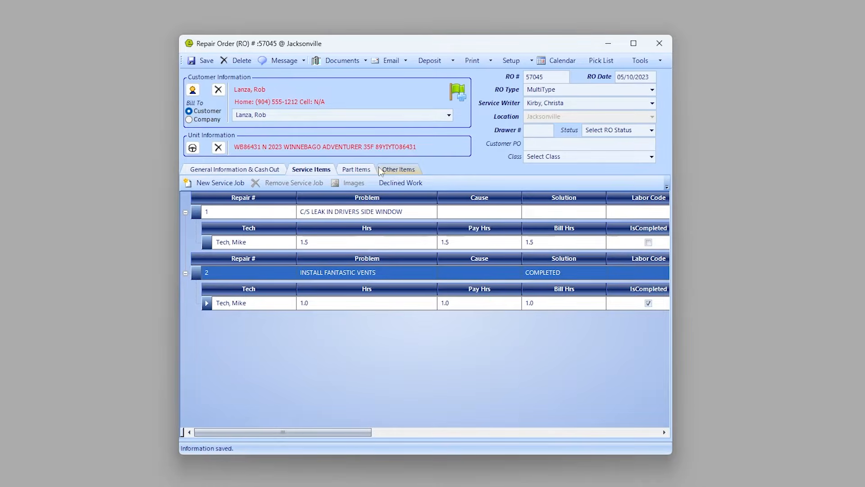
left_click(358, 171)
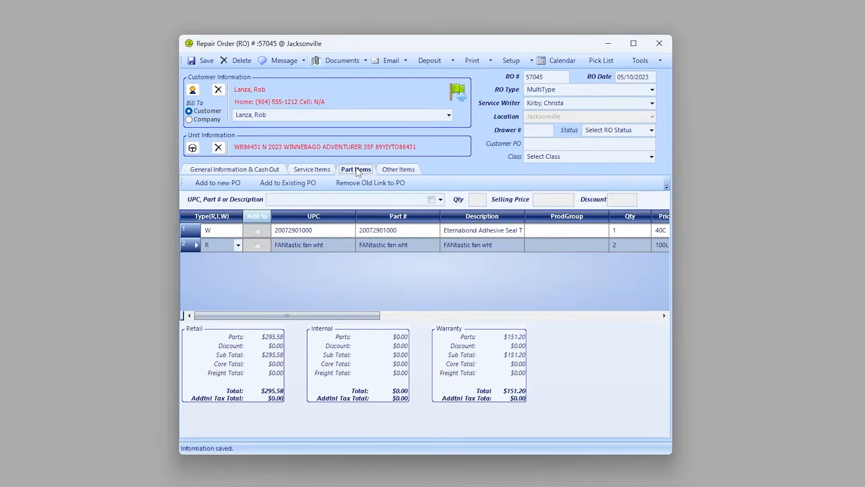
Mark window leak job 1 completed, solution 'COMPLETED AND WATER TESTED - PASSED', cause WORN SEAL, and save.
left_click(320, 170)
double_click(197, 212)
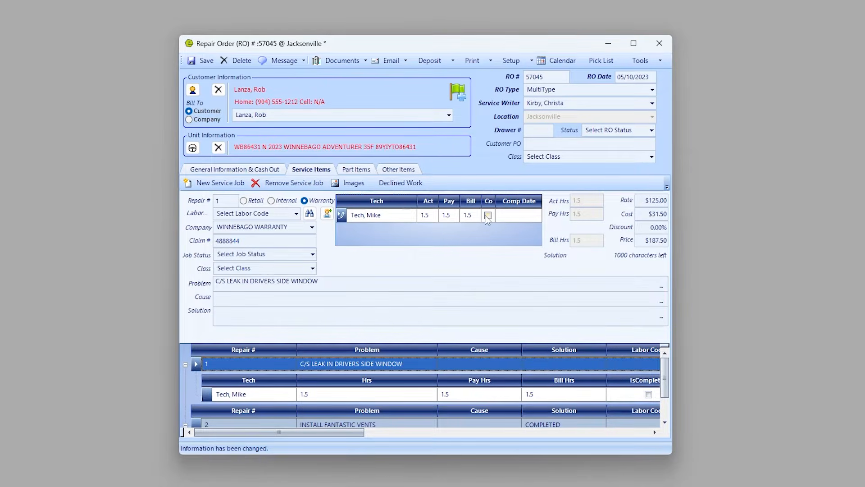
left_click(487, 216)
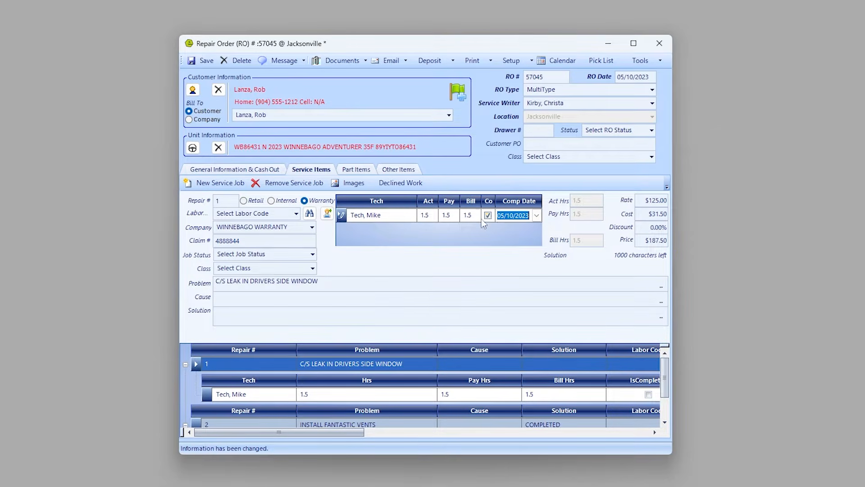
left_click(314, 313)
type("C")
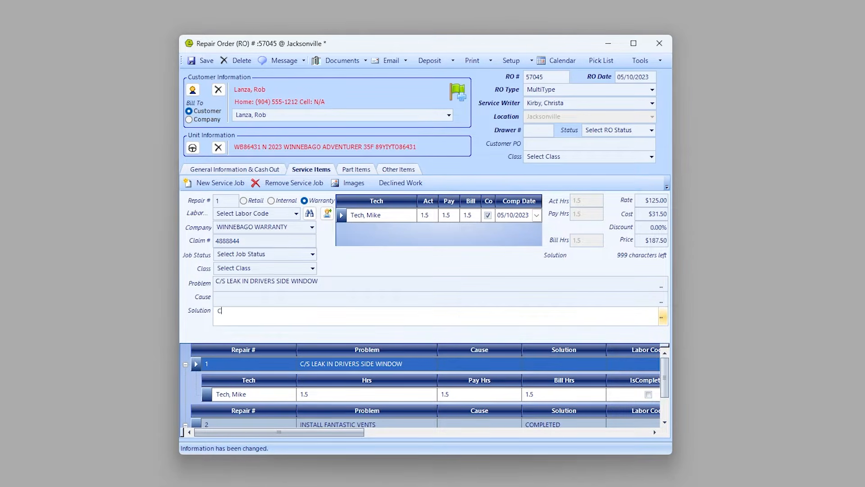
type("OMPLETED AND WATER TESTED")
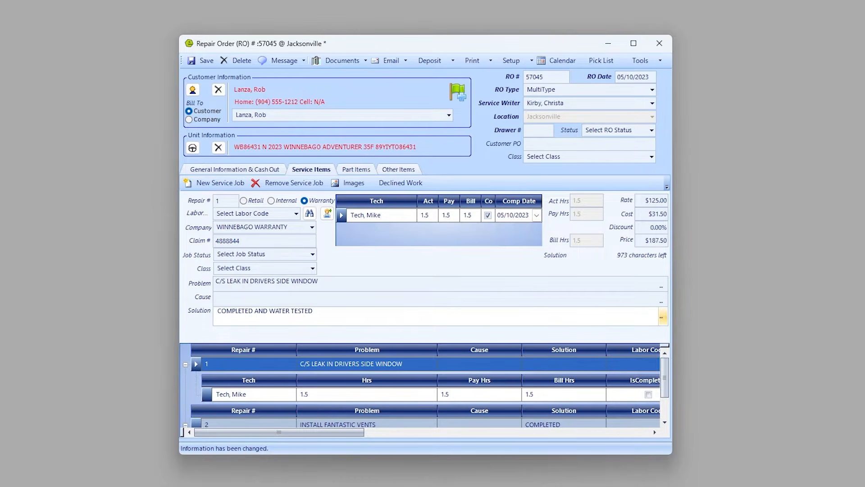
type(" - PASSED")
left_click(230, 297)
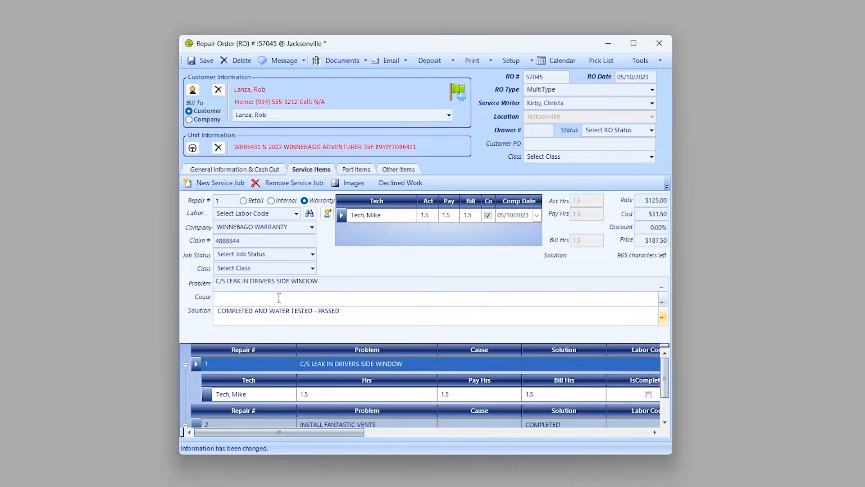
type("WO SEALRN")
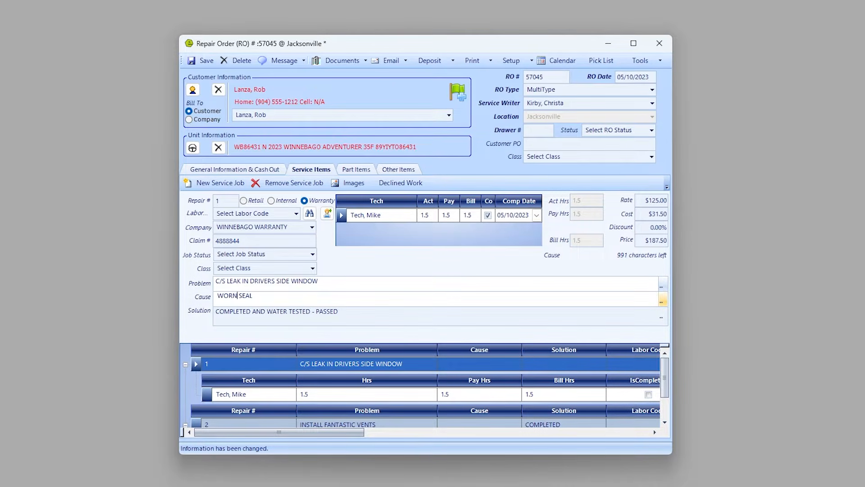
left_click(203, 60)
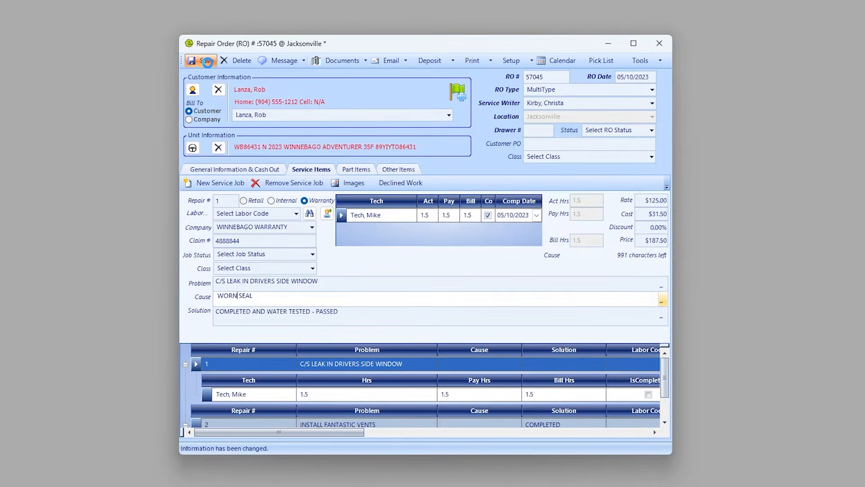
Print the customer copy of repair order 57045.
left_click(474, 61)
mouse_move(451, 74)
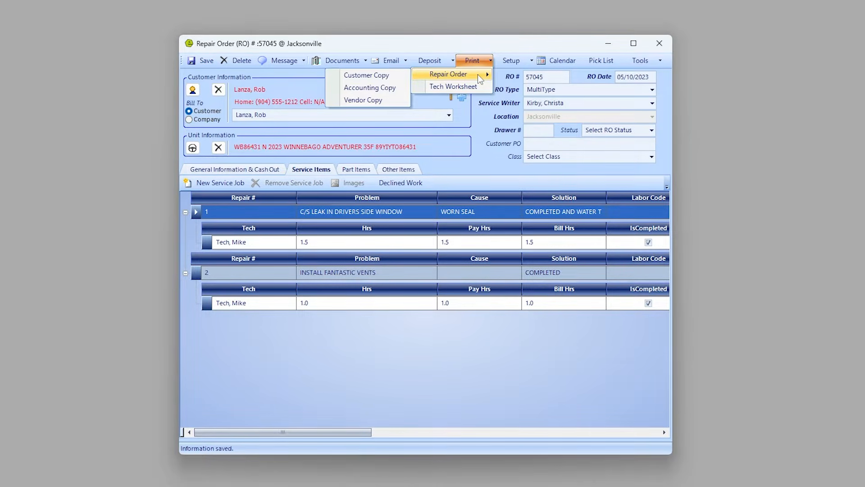
left_click(380, 74)
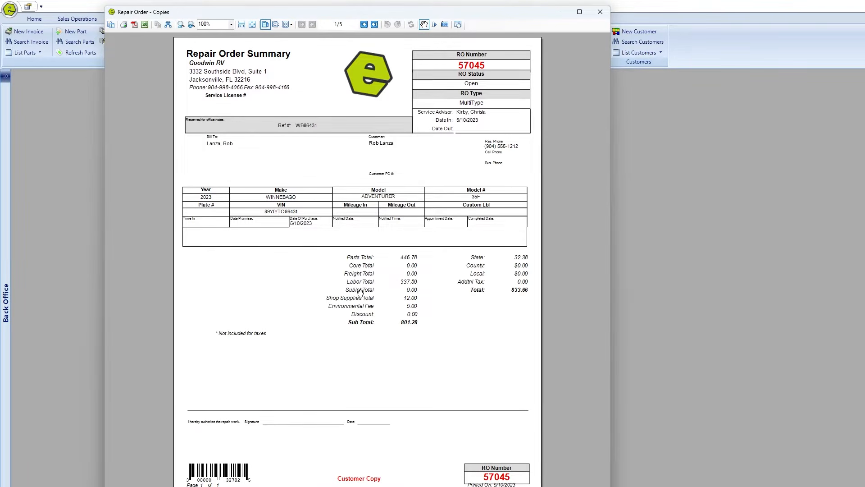
Page through the preview to the final disclaimer page 5/5 and close it.
left_click(364, 25)
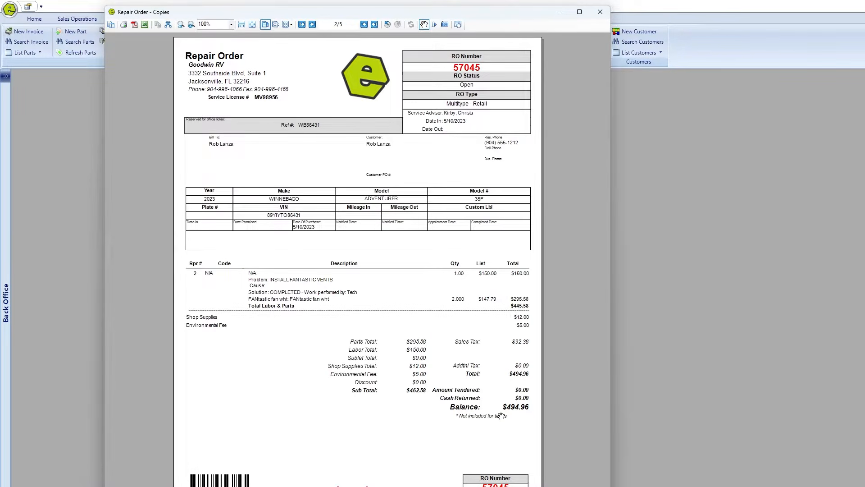
left_click(364, 25)
left_click(364, 25)
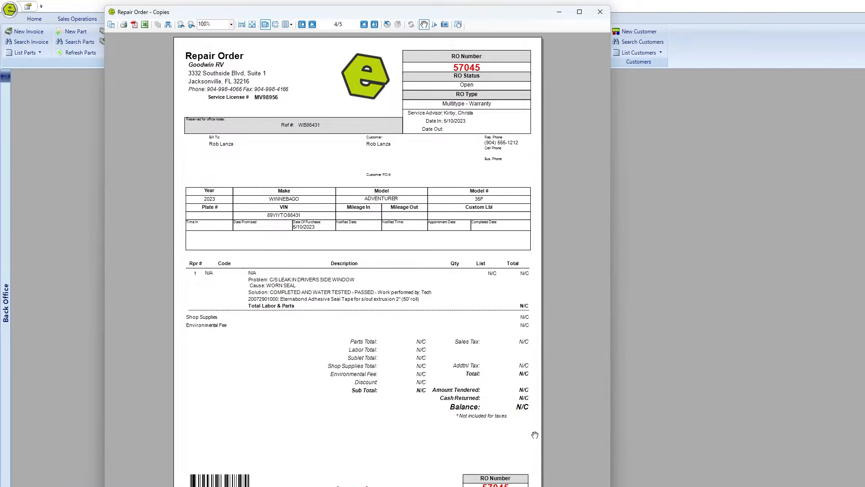
left_click(365, 25)
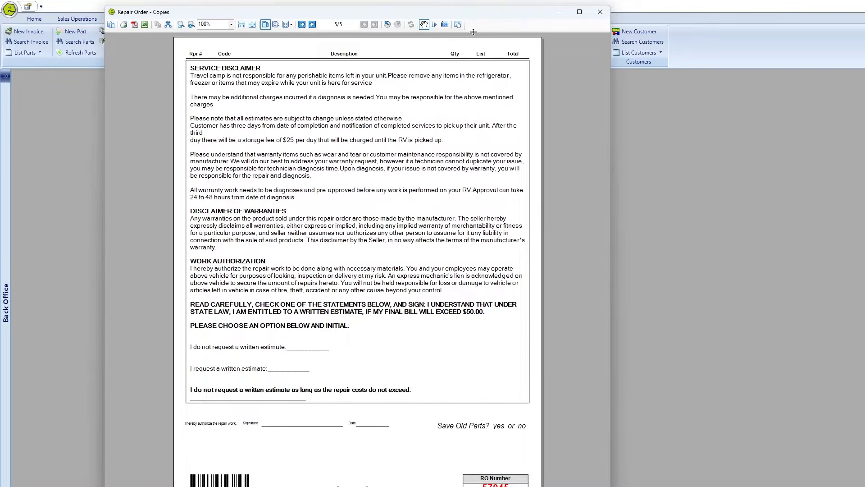
left_click(600, 12)
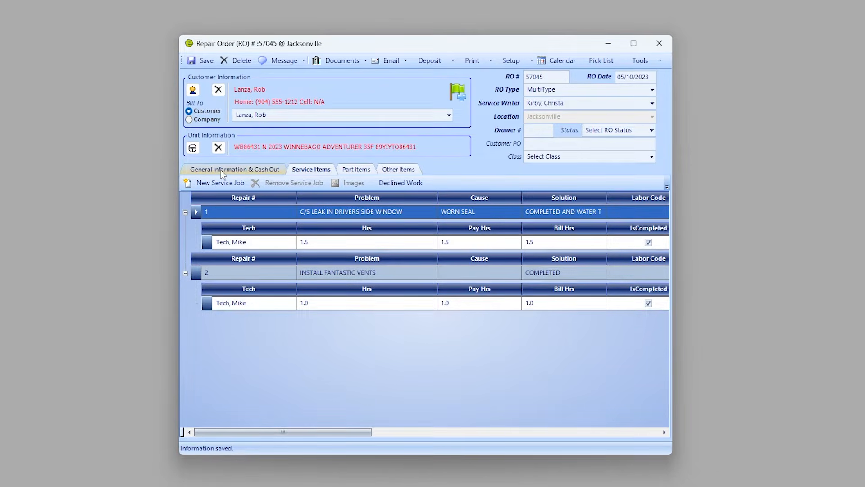
On the Retail cash-out tab, record an Amex payment for $494.96 and stamp it OUT.
left_click(221, 170)
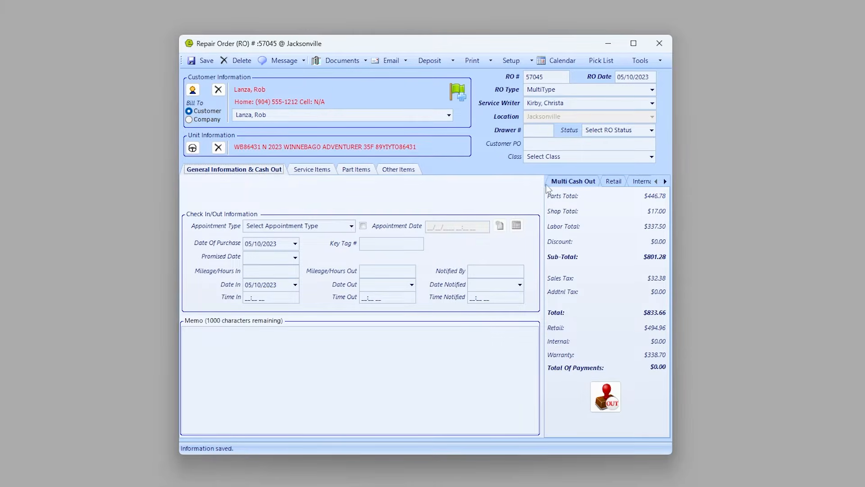
left_click(615, 183)
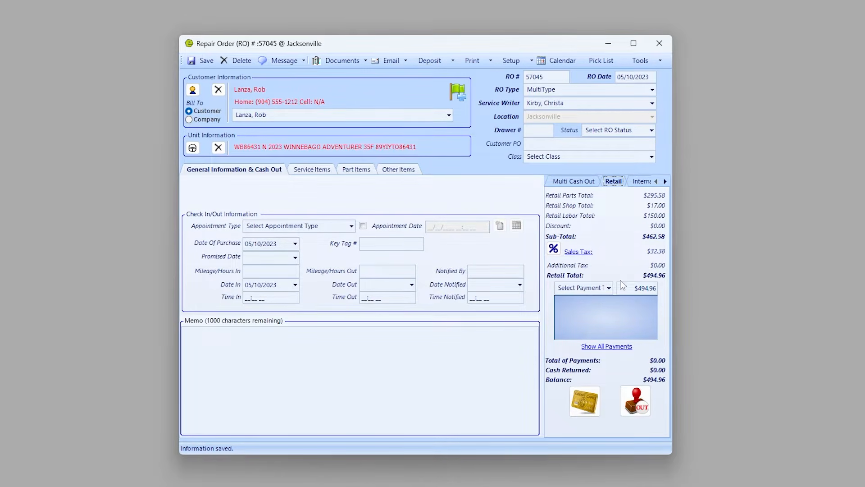
left_click(607, 288)
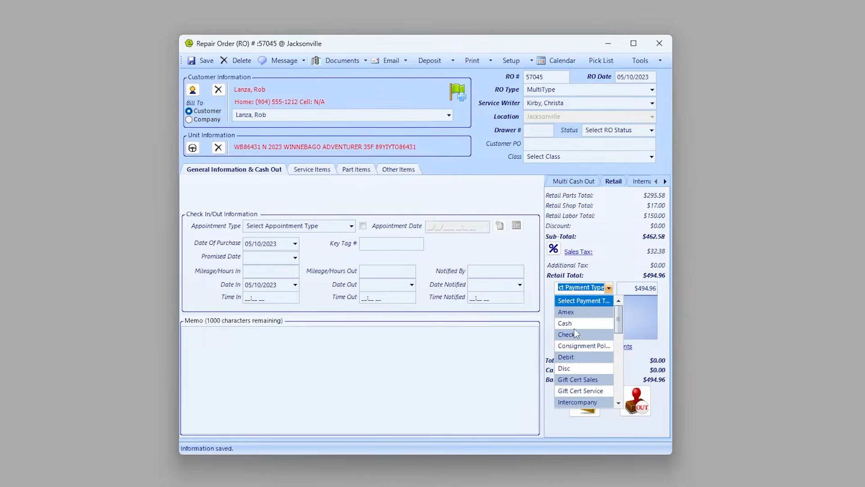
left_click(566, 312)
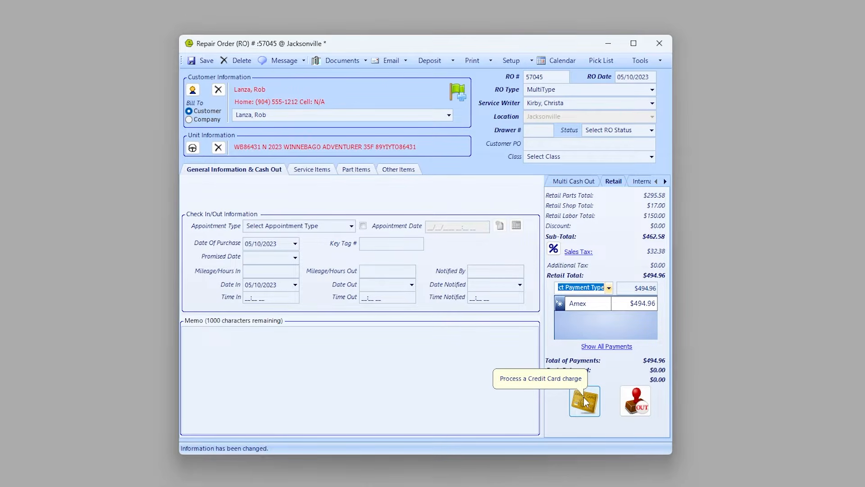
left_click(639, 404)
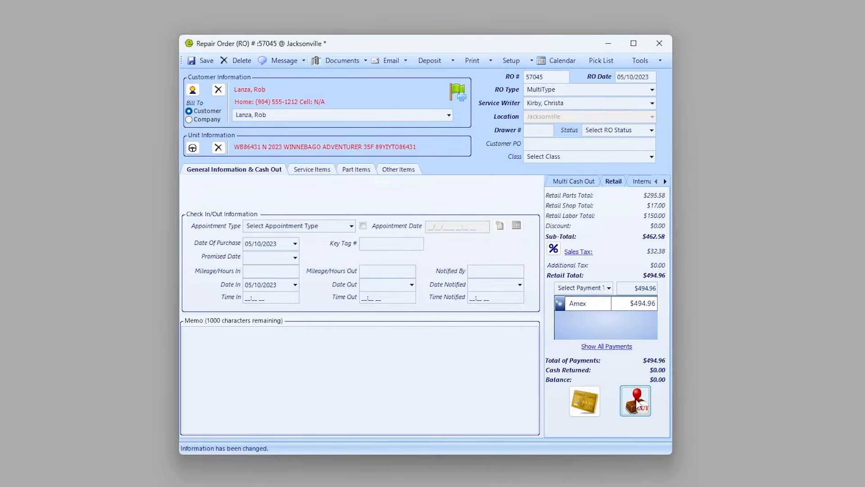
left_click(682, 363)
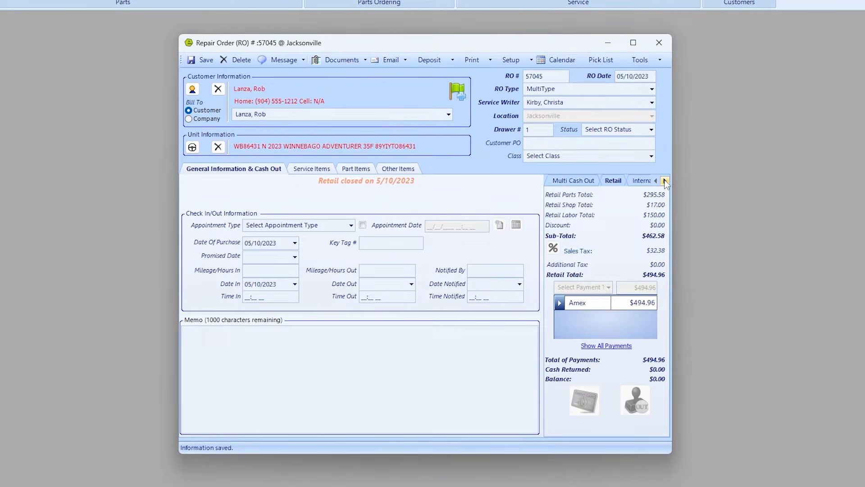
Add a $338.70 Warranty payment on the Warranty cash-out tab.
left_click(665, 180)
left_click(633, 182)
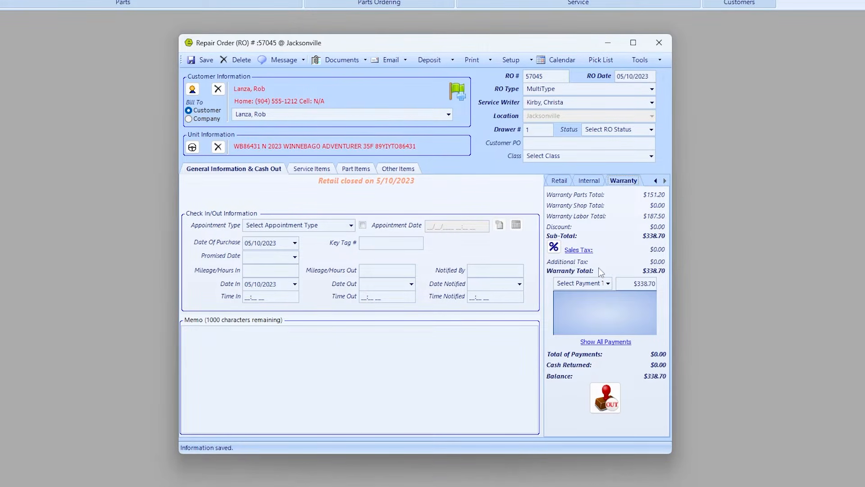
left_click(607, 283)
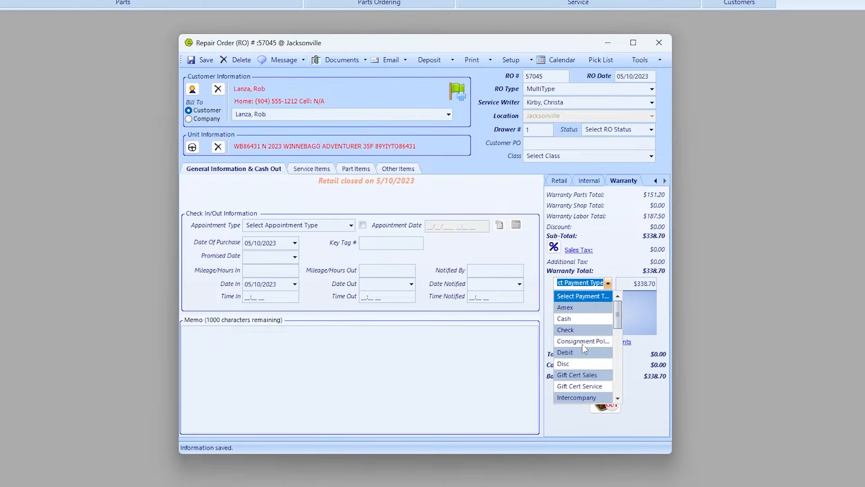
scroll(583, 345, "down", 3)
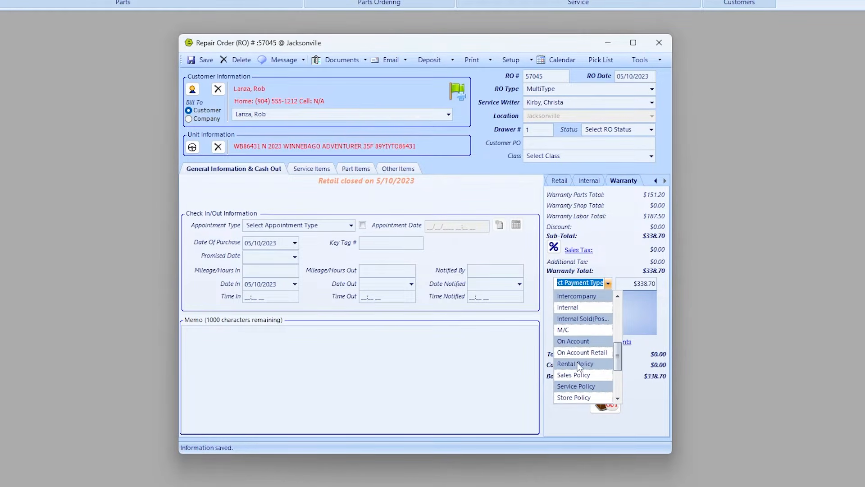
scroll(579, 365, "down", 2)
left_click(579, 365)
key("Tab")
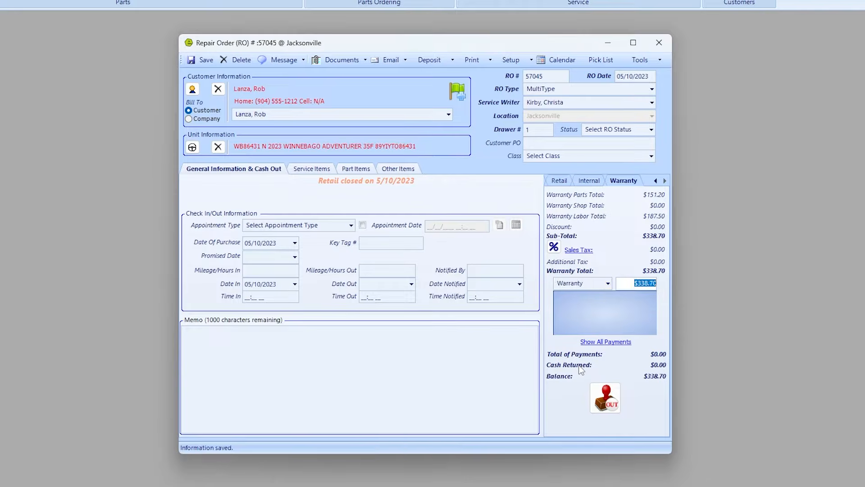
key("Return")
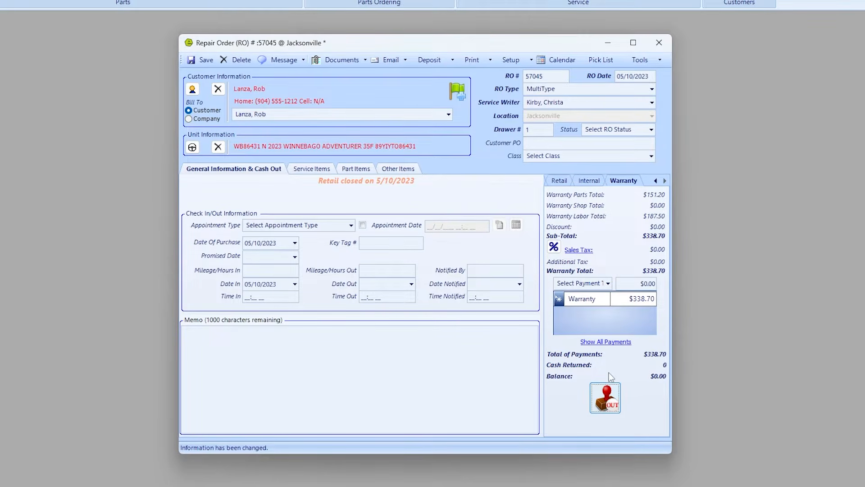
Close out the warranty section and dismiss the Vendor Copy preview.
left_click(606, 392)
left_click(693, 372)
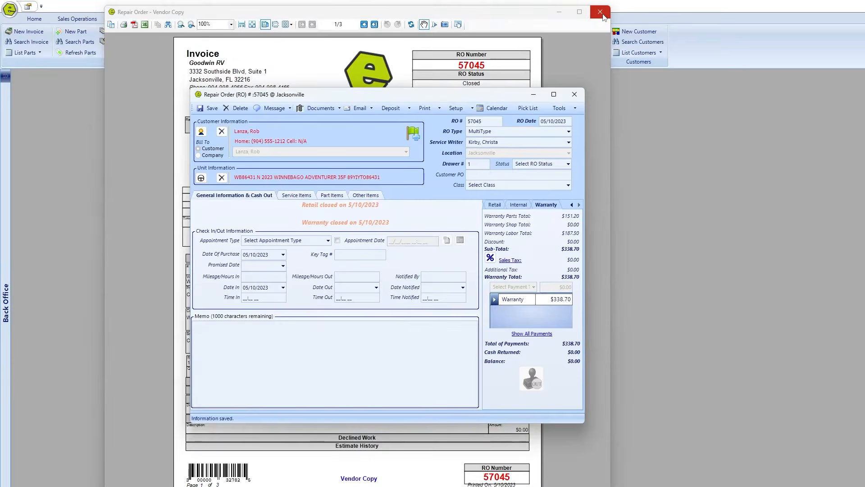
left_click(603, 13)
left_click_drag(489, 94, 515, 91)
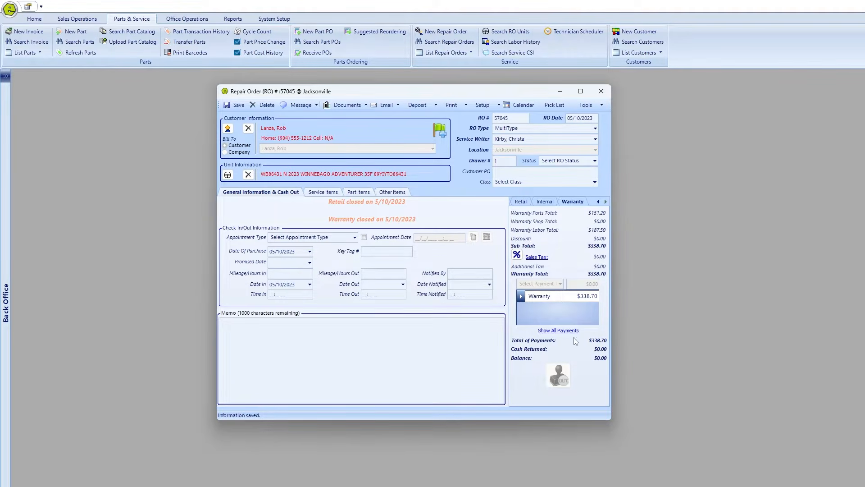
Close repair order 57045 and discard the empty new repair order.
left_click(602, 91)
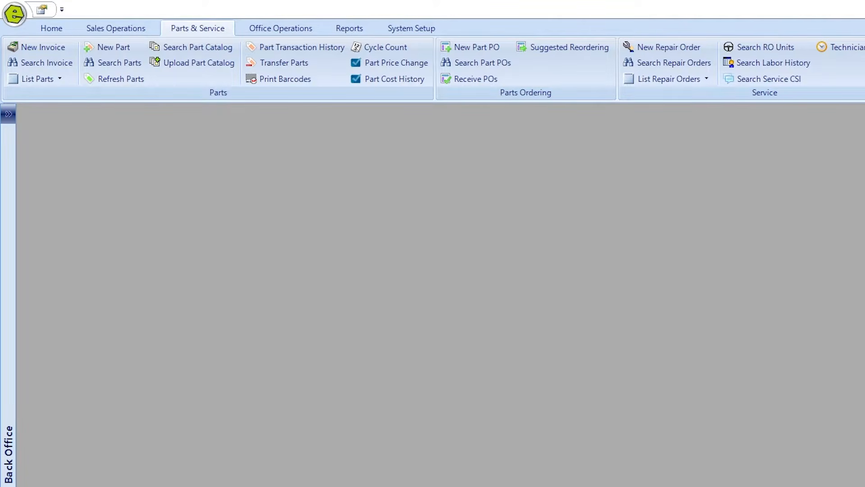
left_click(670, 50)
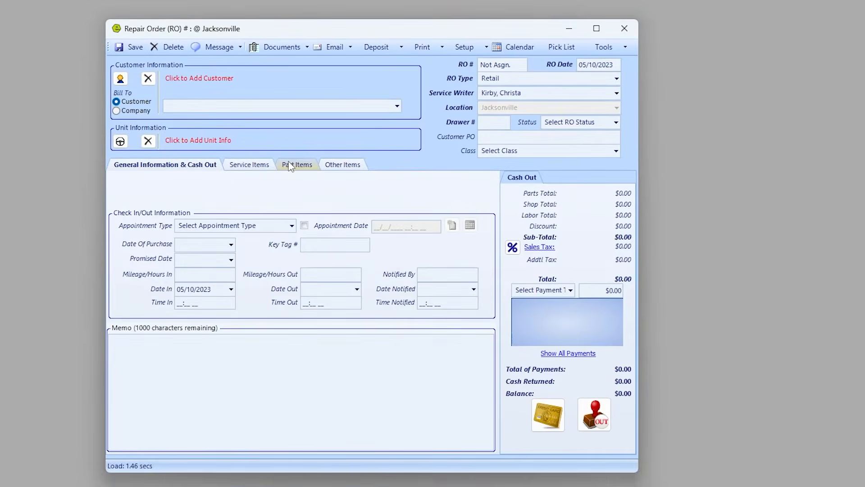
left_click(421, 228)
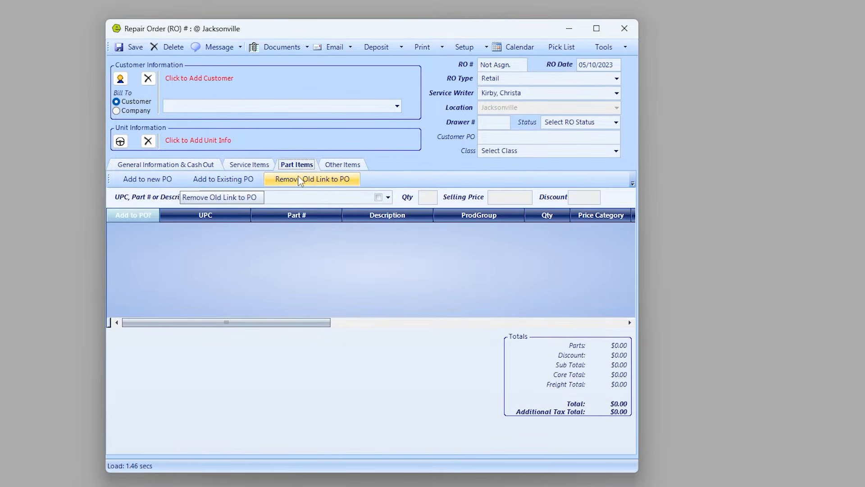
left_click(624, 29)
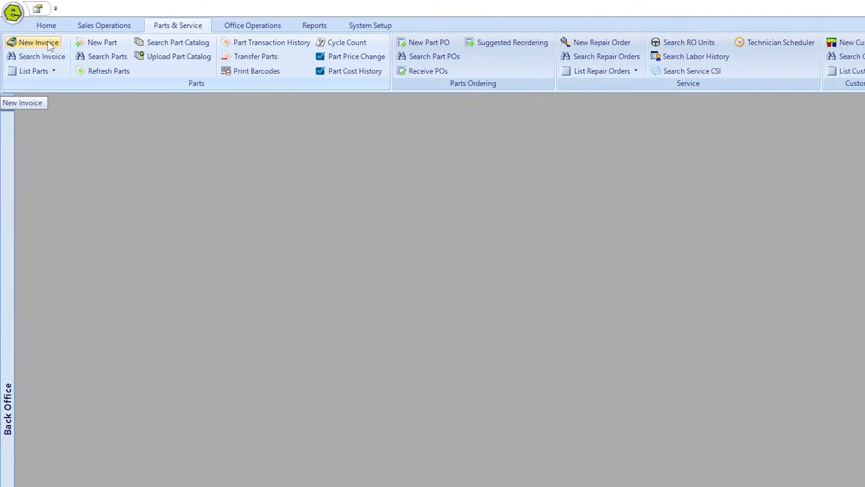
Start parts invoice 57046 and assign the existing customer found by last name.
left_click(50, 45)
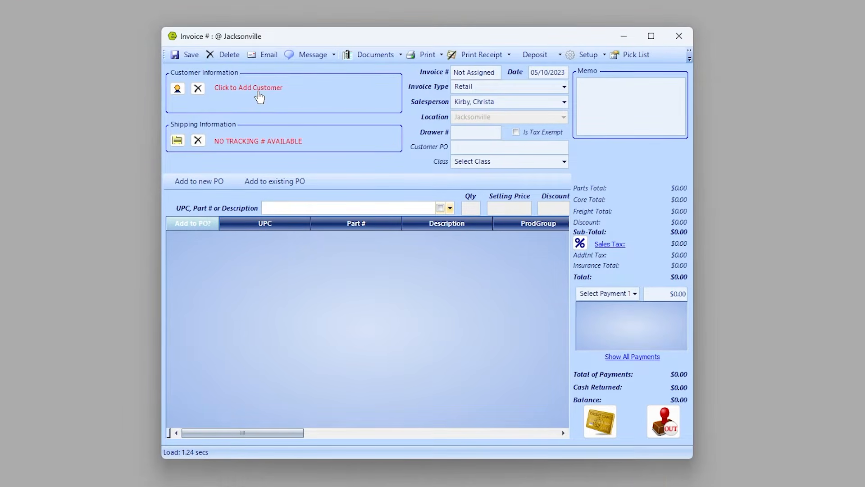
left_click(259, 89)
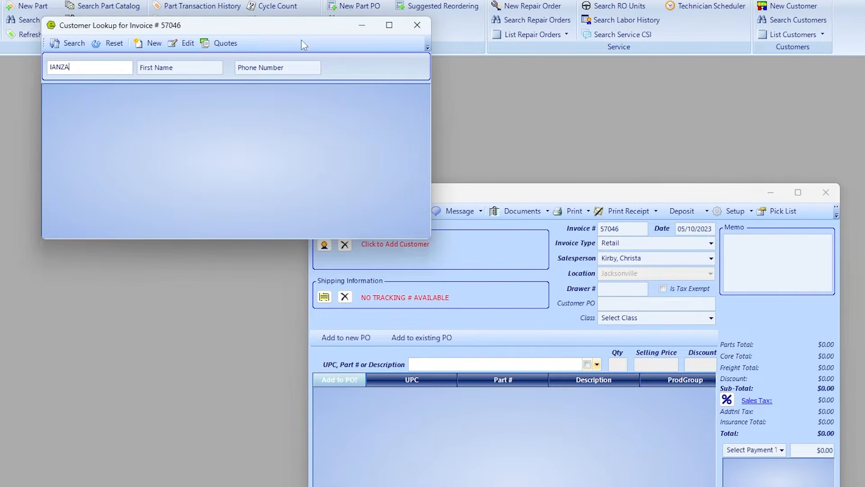
left_click(70, 43)
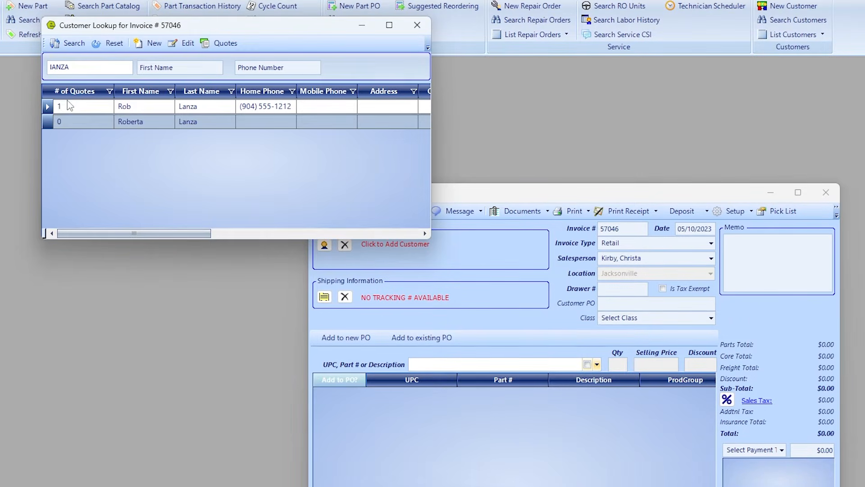
left_click(47, 108)
double_click(48, 108)
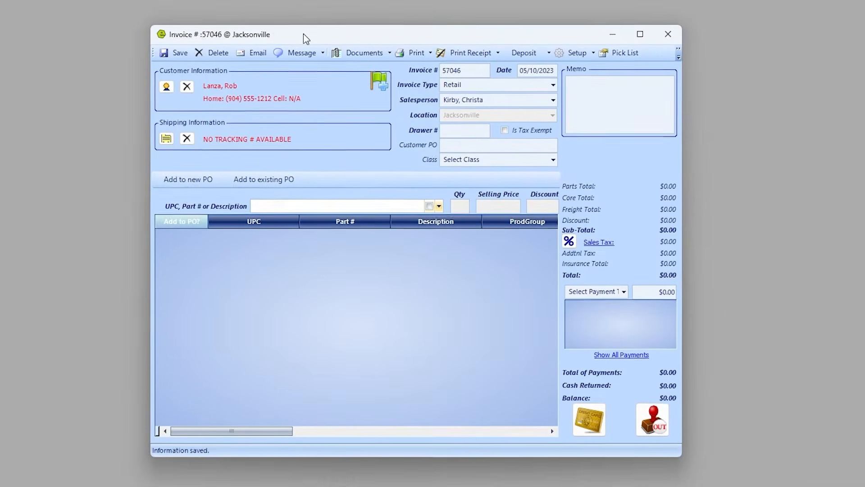
Add part WIDGETA at $1,500.00, bringing the invoice total to $1,605.00.
type("WIDGE")
key("Tab")
key("Tab")
key("Tab")
key("Tab")
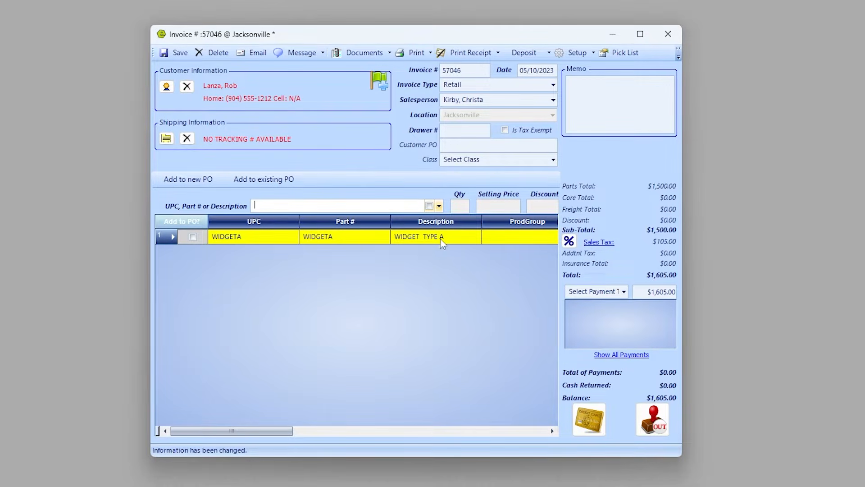
left_click_drag(285, 438, 495, 442)
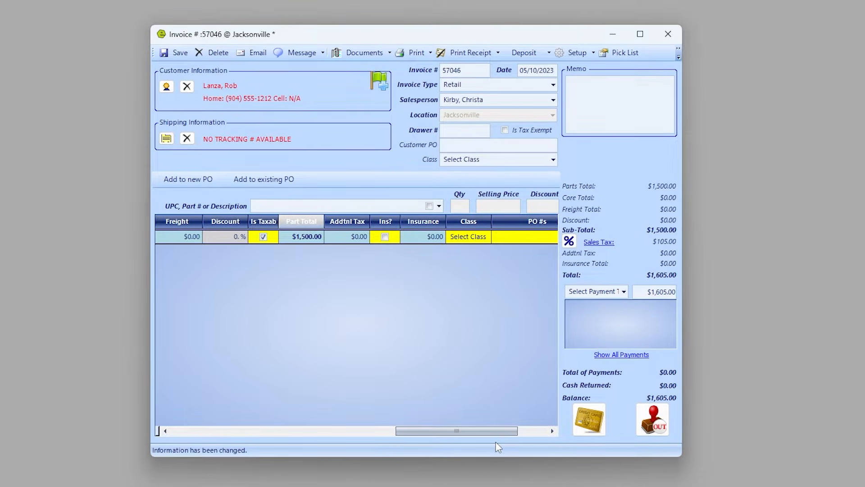
left_click_drag(465, 431, 158, 432)
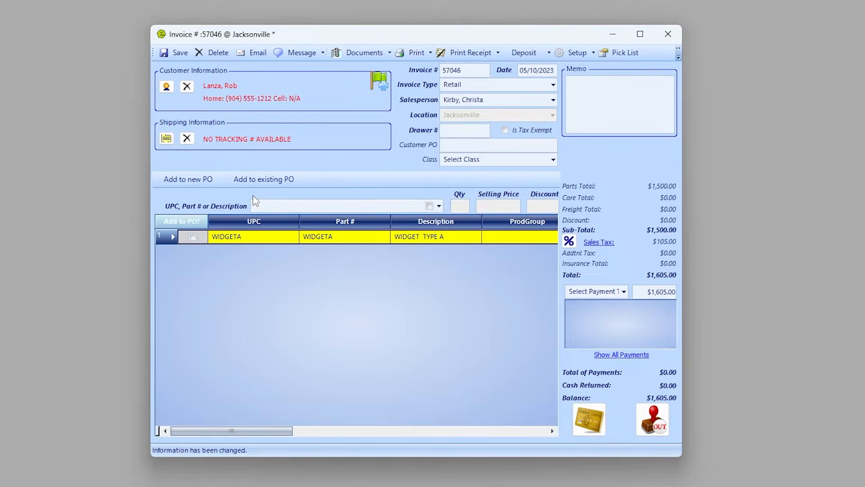
Add a NORCOLD DC BULB line ($14.48), save invoice 57046, and flag WIDGETA's Add to PO? box.
left_click(278, 207)
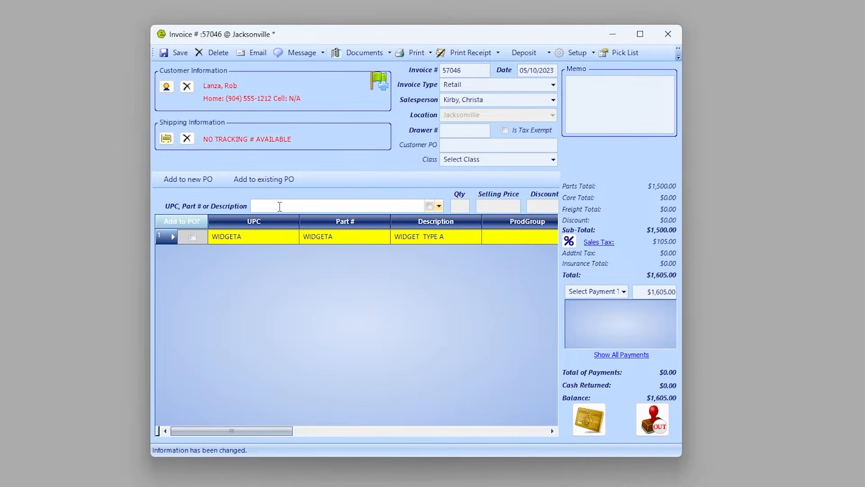
type("adadasd")
key("Return")
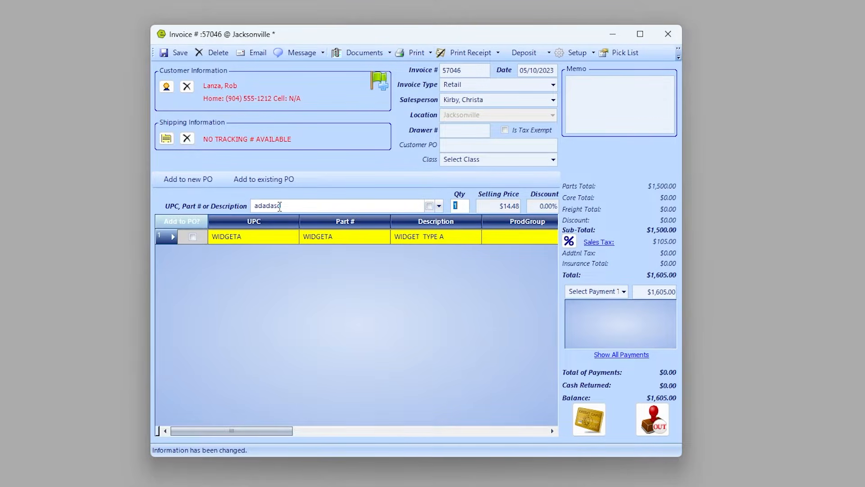
key("Return")
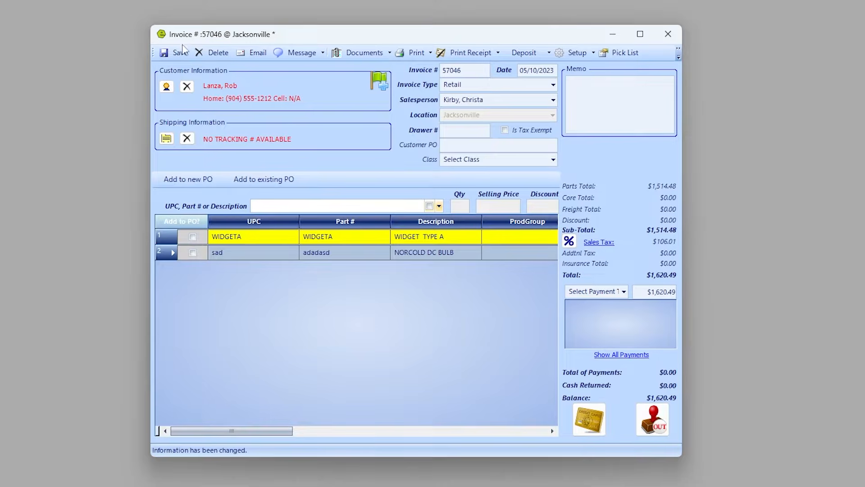
left_click(175, 53)
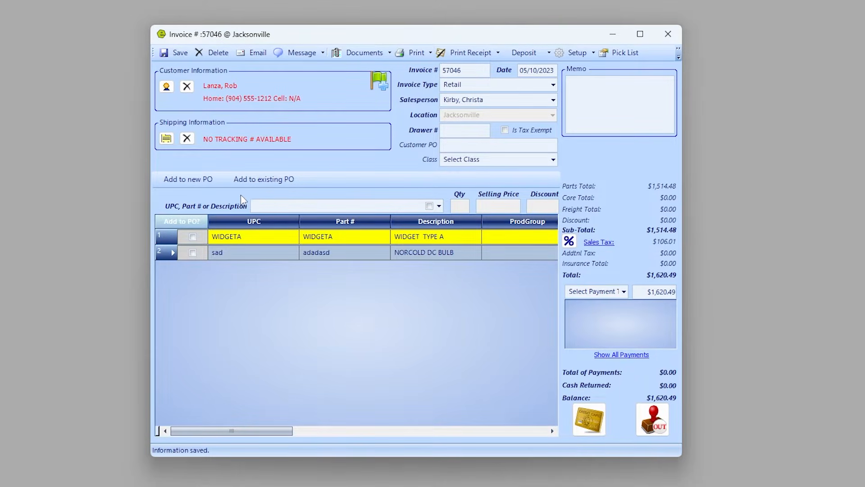
left_click(193, 237)
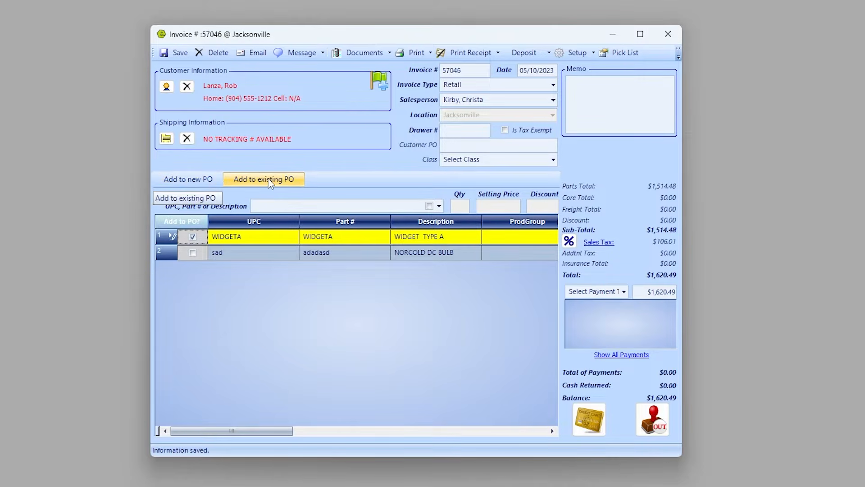
Create and save PO 42212 to NAPA AUTO PARTS for WIDGETA at $1,099.00, stamped Order Placed.
left_click(193, 180)
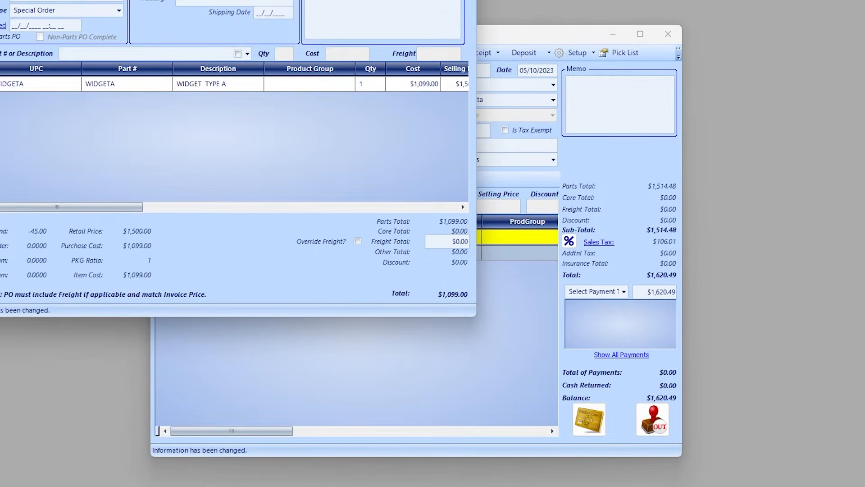
left_click_drag(237, 0, 450, 19)
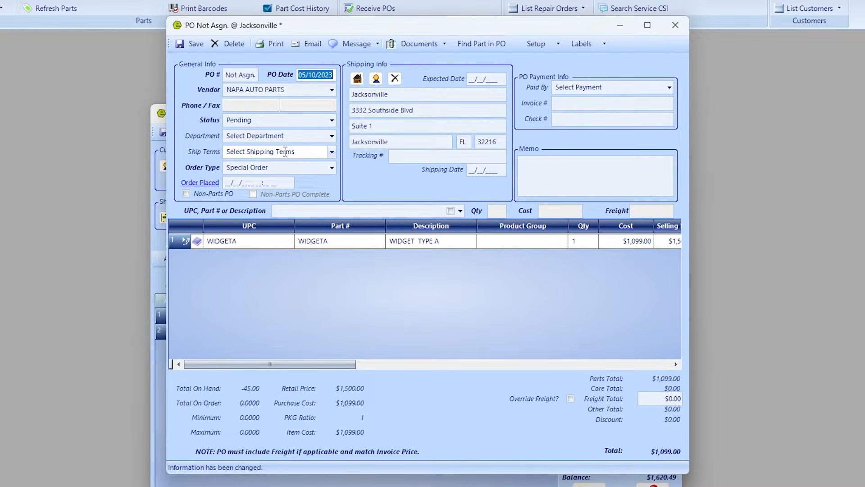
mouse_move(242, 183)
left_click_drag(351, 364, 531, 364)
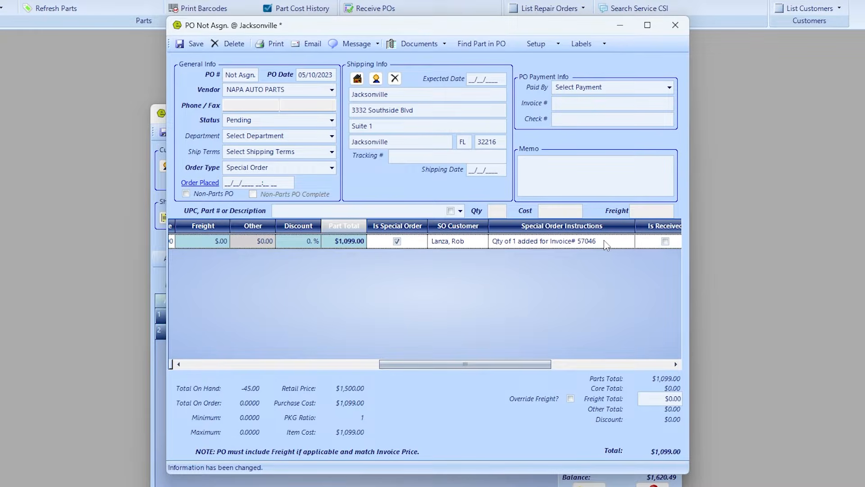
left_click(192, 43)
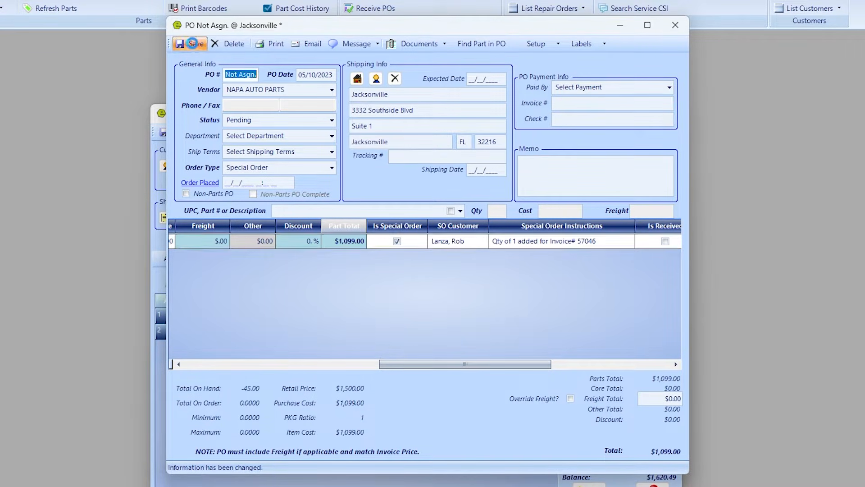
double_click(270, 182)
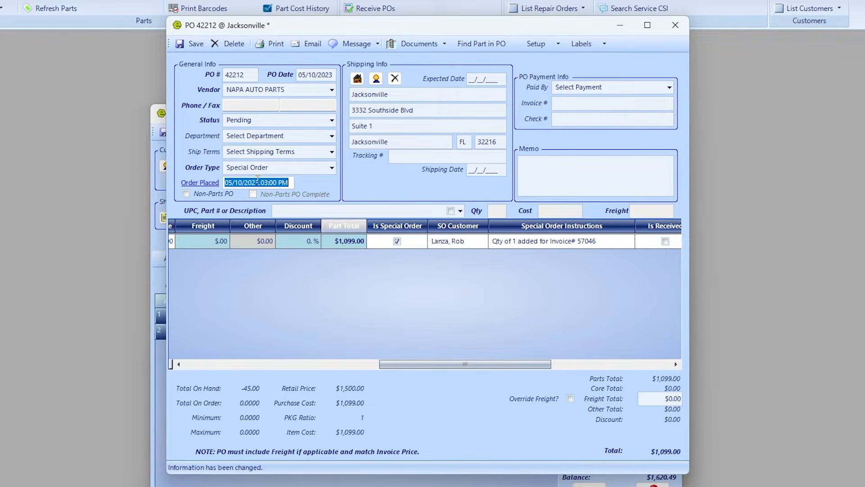
left_click(196, 45)
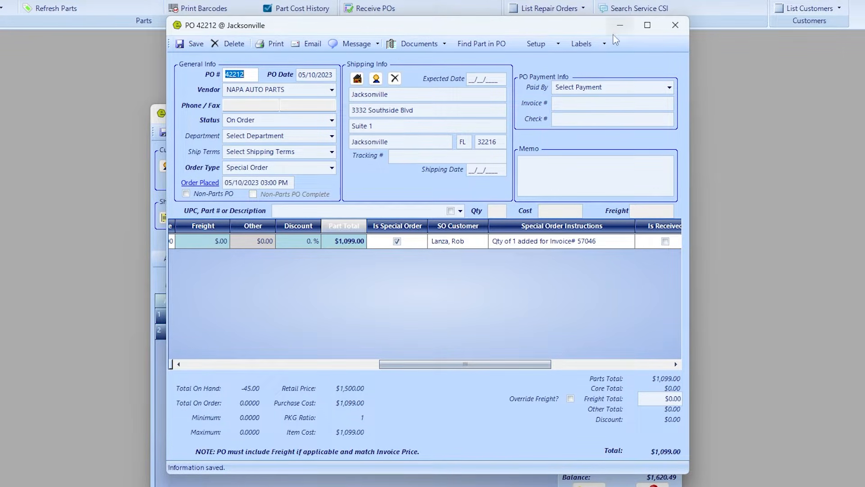
left_click(675, 25)
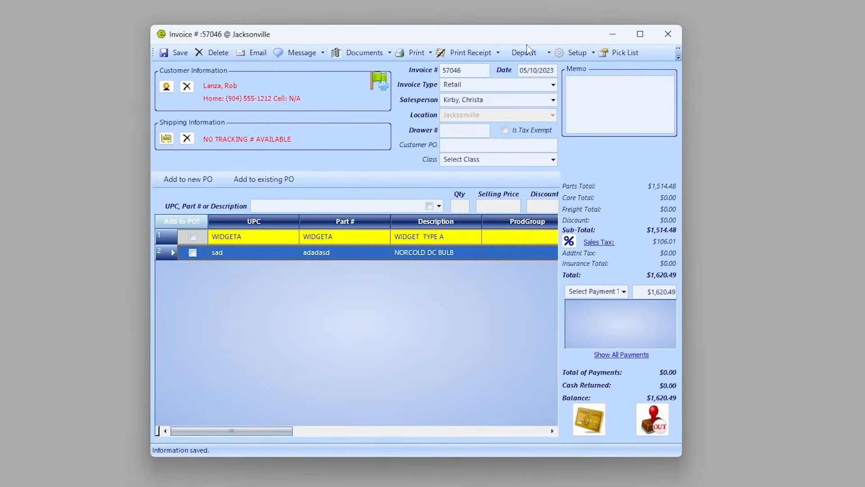
Take a $1,000.00 Debit deposit on invoice 57046, leaving $620.49 due, and close the invoice.
left_click(531, 72)
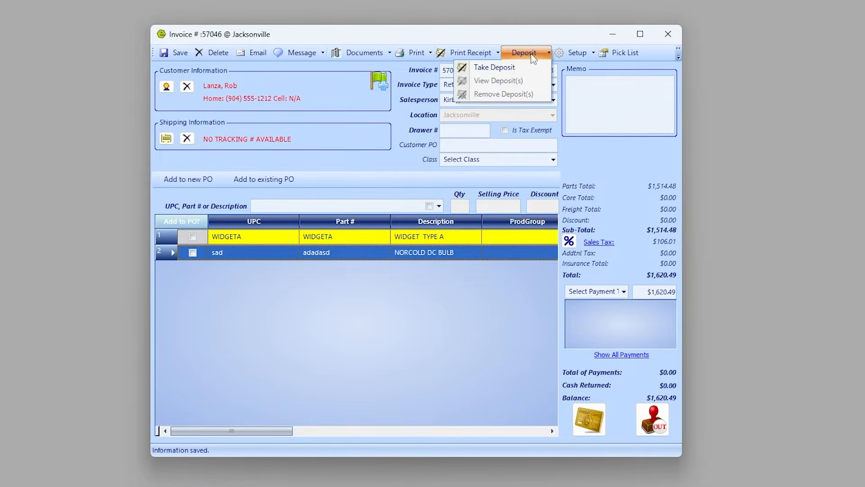
left_click(512, 67)
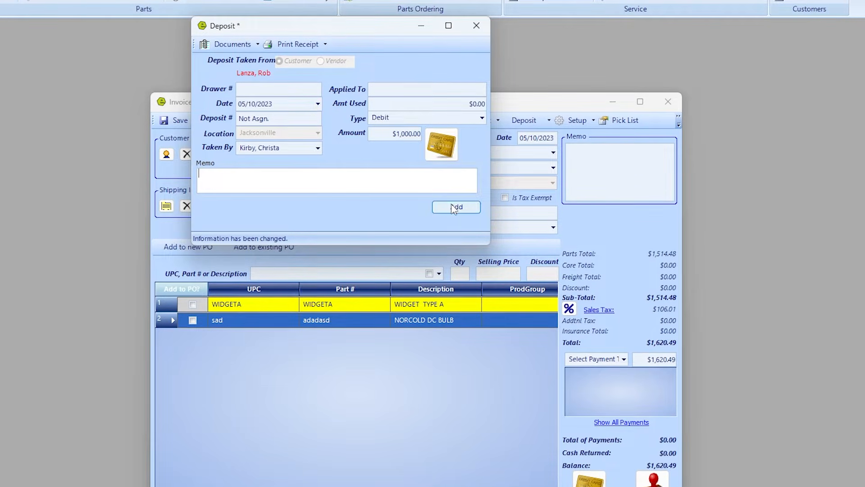
left_click(454, 207)
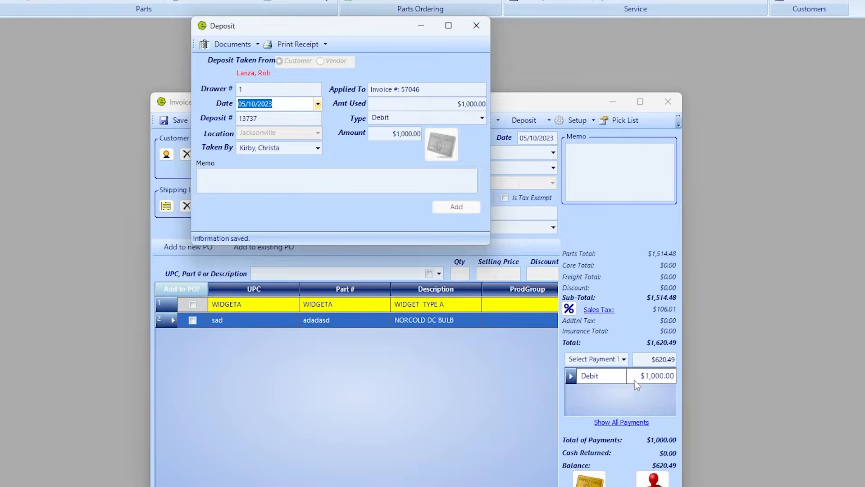
left_click(476, 26)
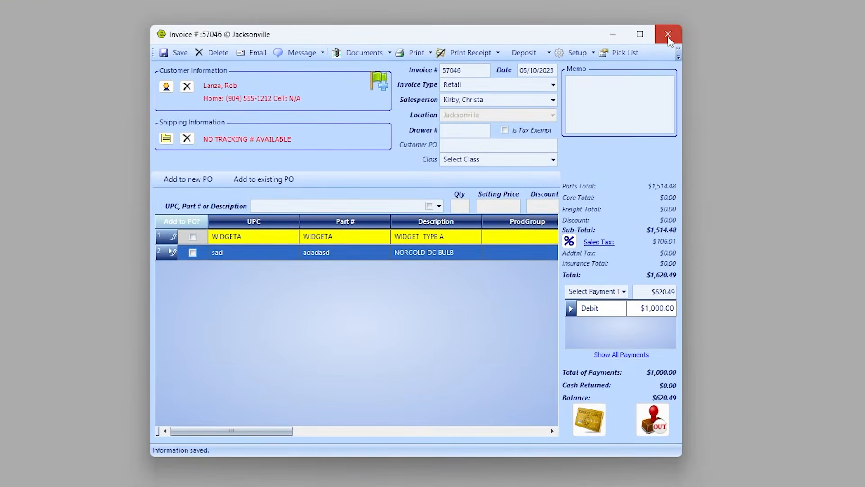
left_click(668, 52)
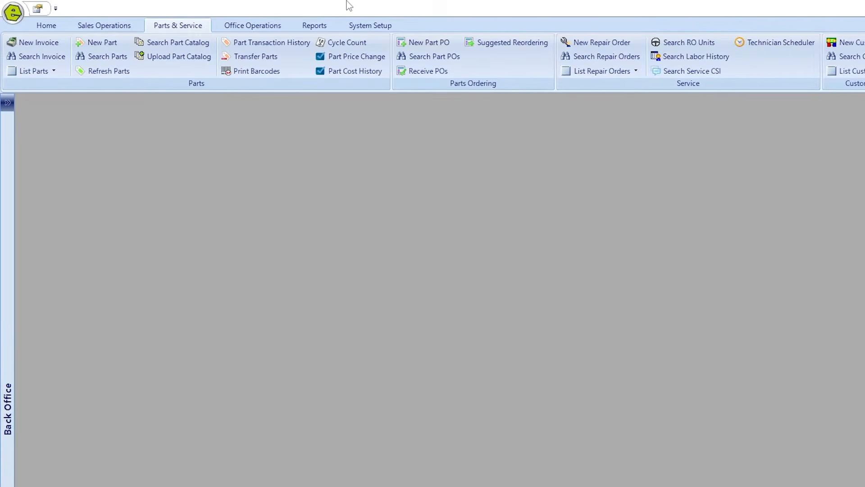
In Receive POs, search vendor NAPA AUTO PARTS and receive the items on PO 42212.
left_click(428, 70)
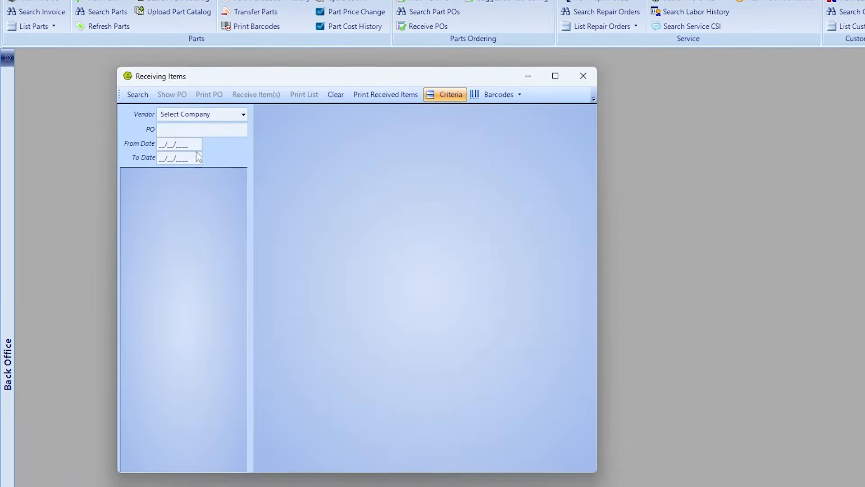
left_click(220, 82)
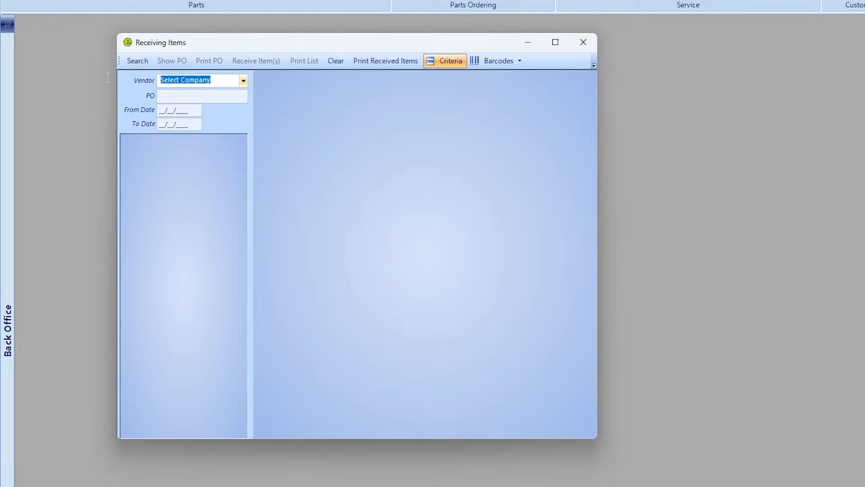
type("A")
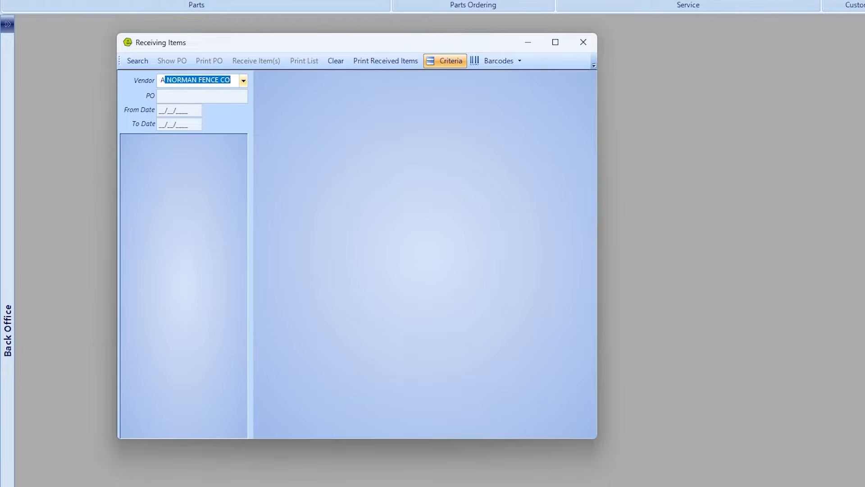
key("BackSpace")
type("NAPA AUTO PARTS")
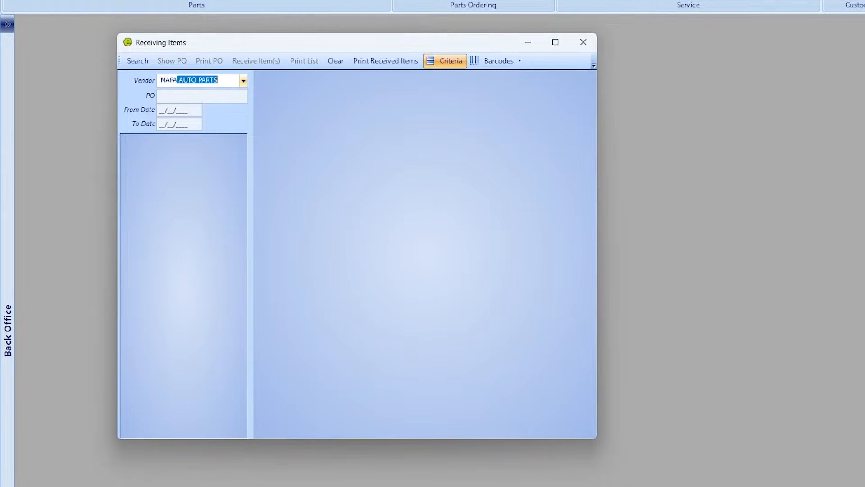
left_click(138, 60)
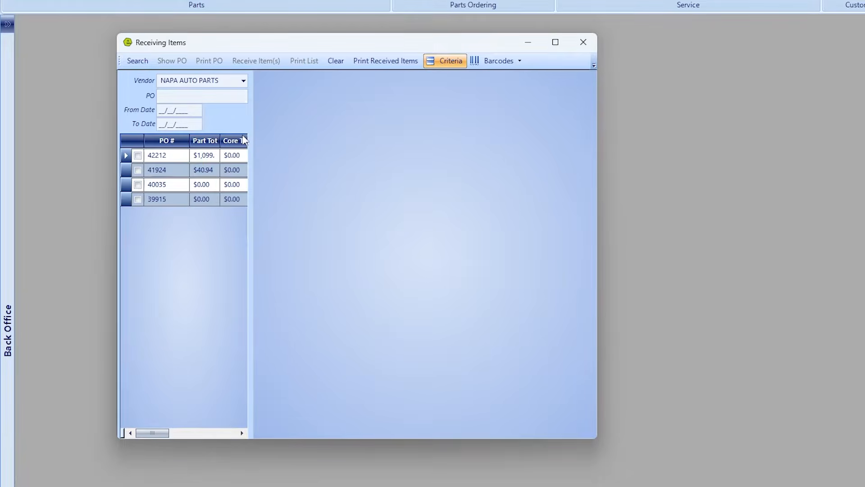
left_click(138, 156)
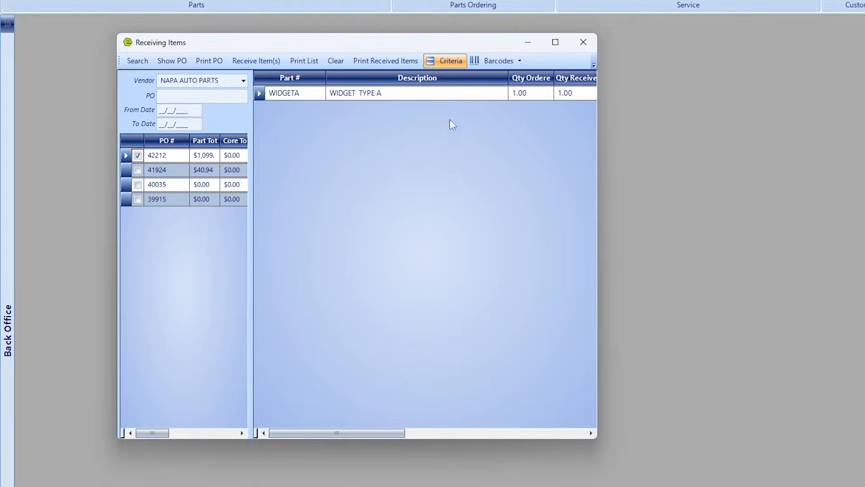
left_click(257, 62)
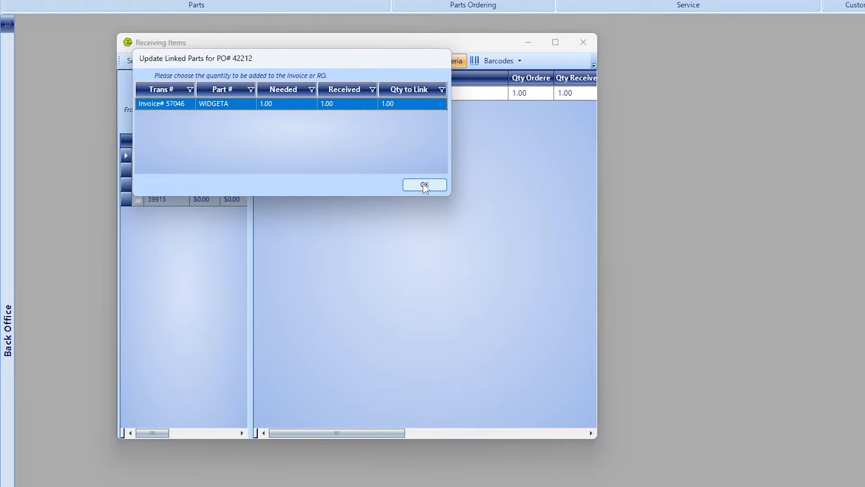
Link the received WIDGETA to invoice 57046 and record payment by Company Credit Card.
left_click(183, 105)
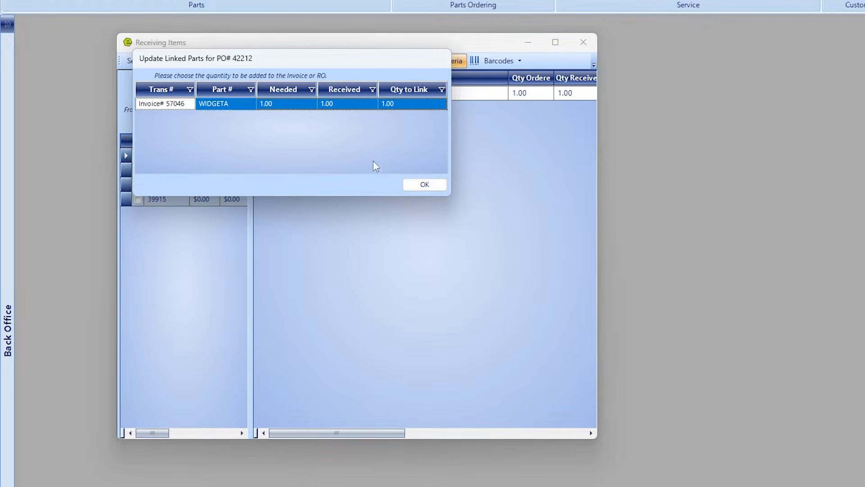
left_click(432, 189)
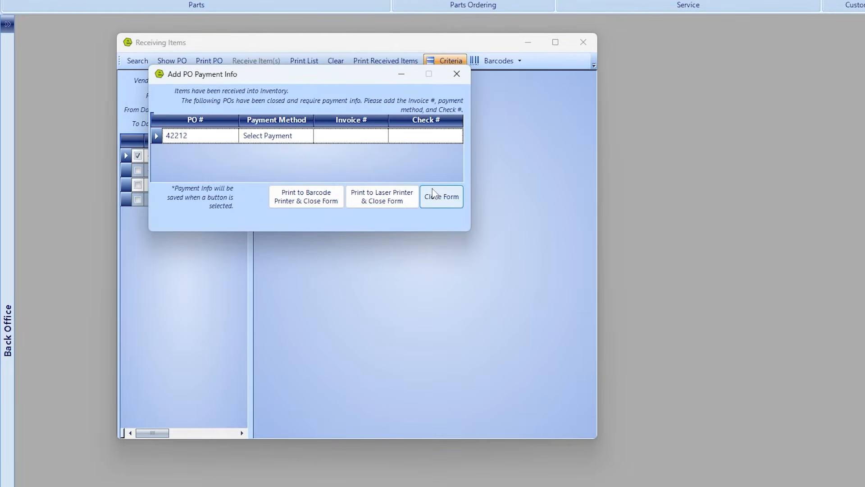
left_click(309, 136)
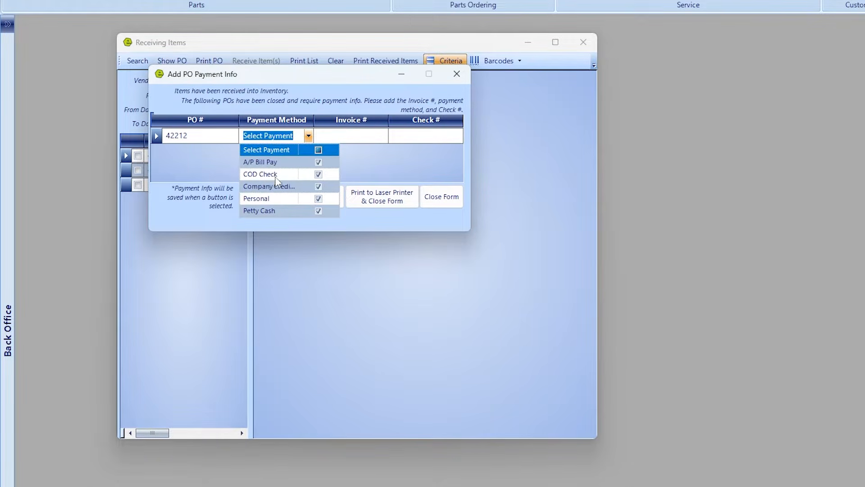
left_click(279, 187)
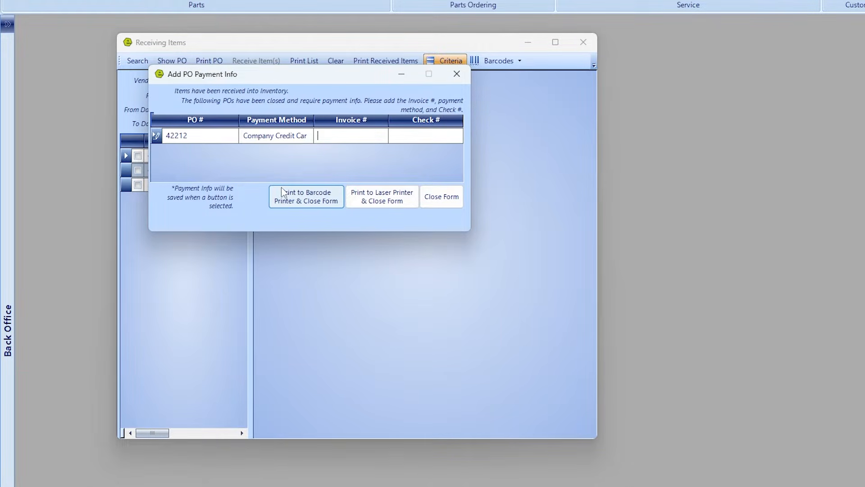
left_click(431, 199)
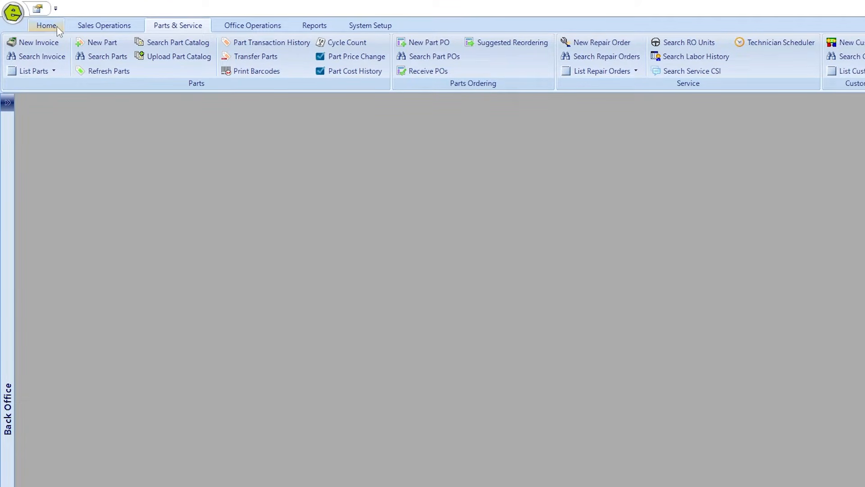
Reopen invoice 57046, check the WIDGETA part record's negative quantity on hand, then close it.
left_click(13, 12)
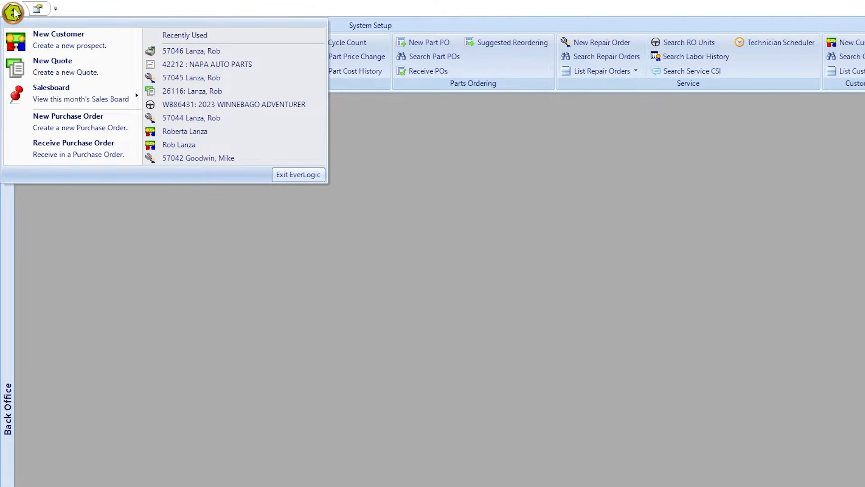
left_click(194, 51)
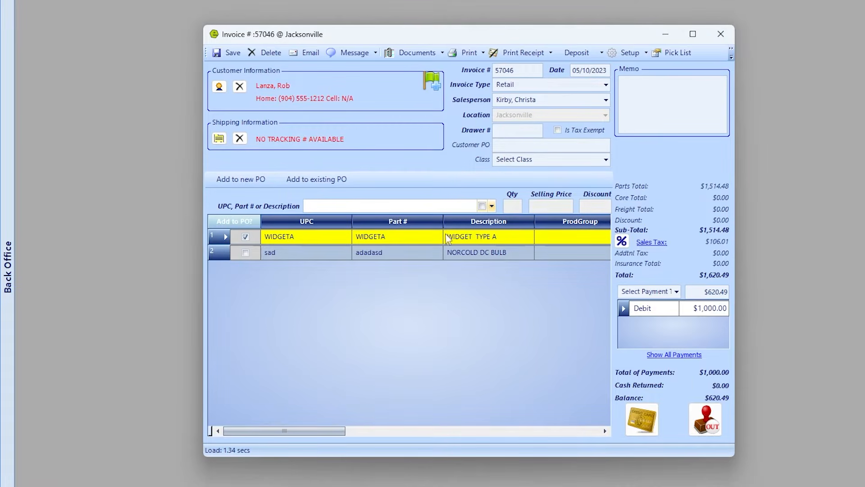
double_click(220, 240)
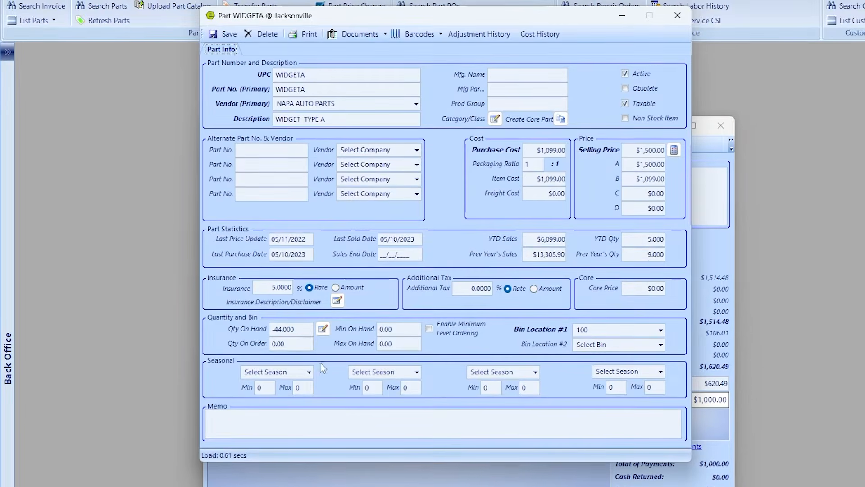
left_click_drag(299, 307, 246, 295)
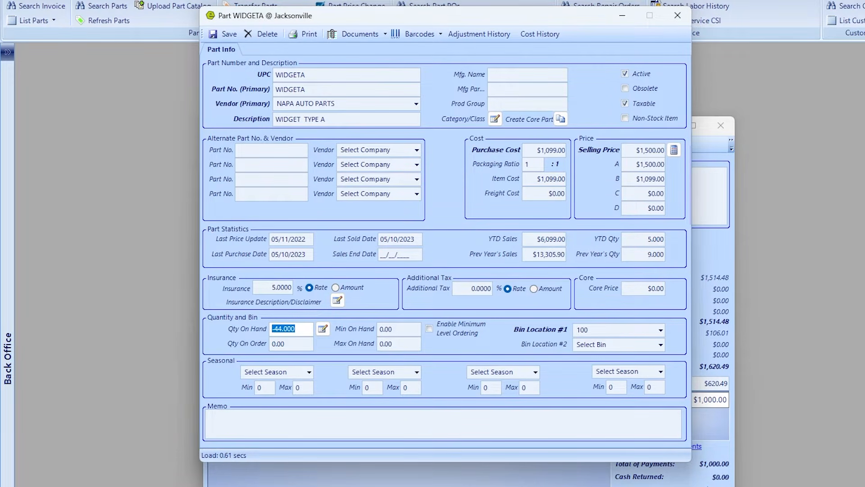
left_click(678, 18)
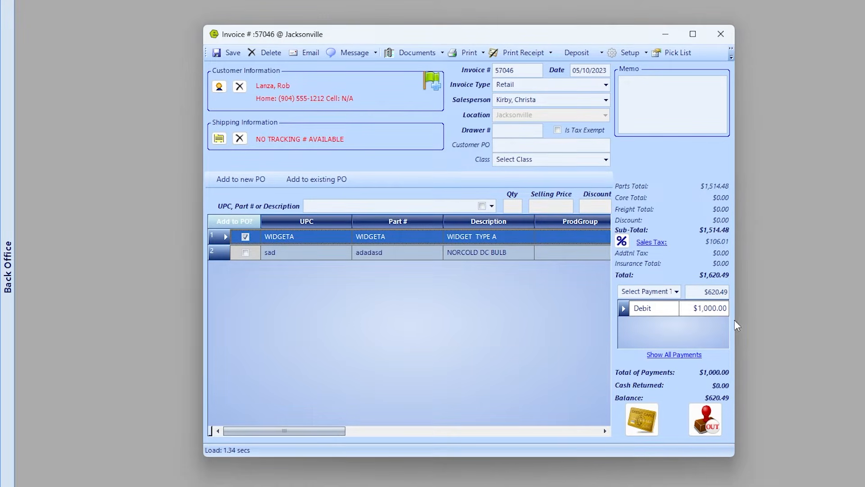
Pay the remaining $620.49 by Amex, close out invoice 57046, and dismiss the Customer Copy preview.
left_click(676, 293)
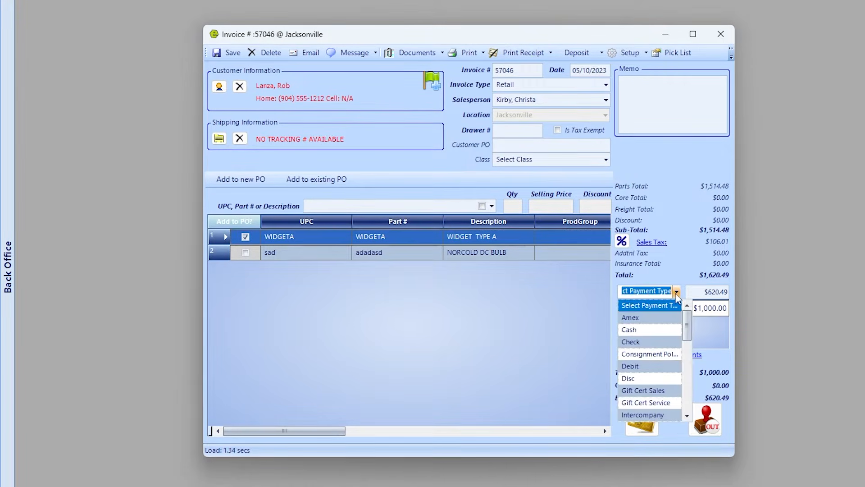
left_click(644, 317)
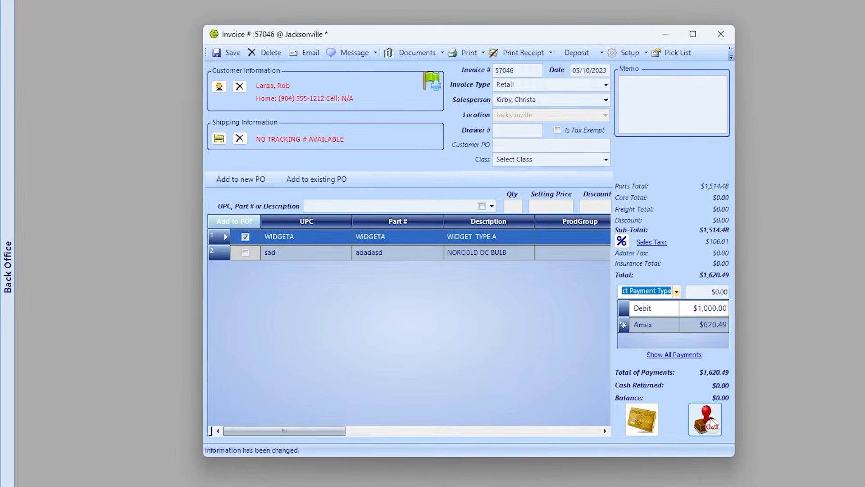
left_click(700, 415)
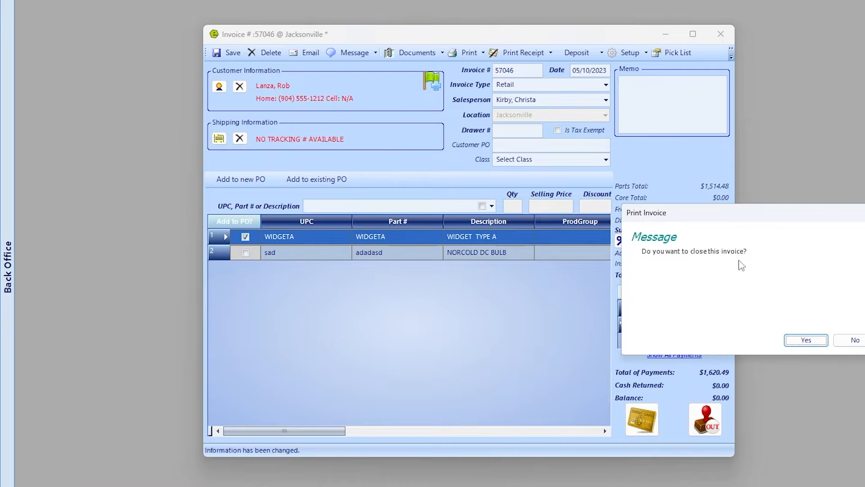
left_click(819, 339)
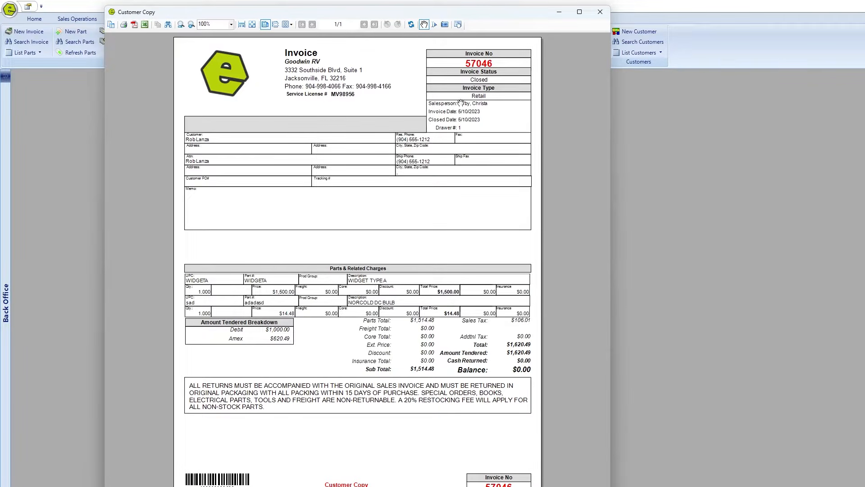
left_click(601, 13)
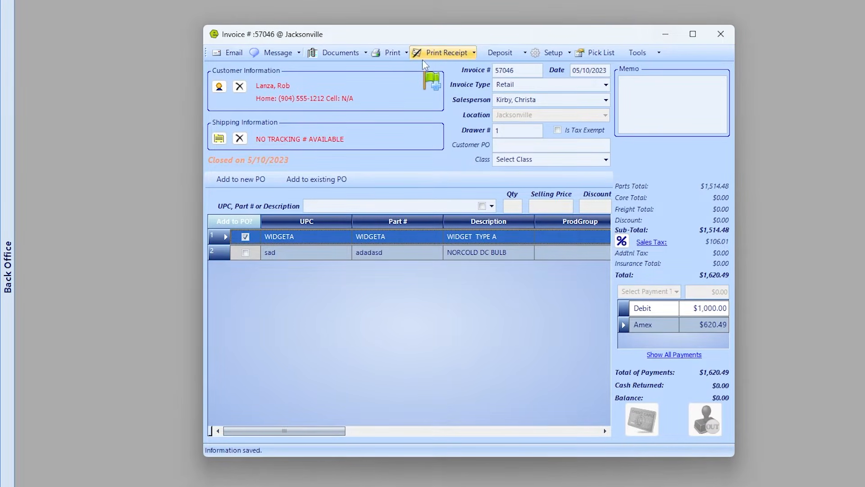
Skip the receipt and invoice printing options and close the invoice window.
left_click(441, 55)
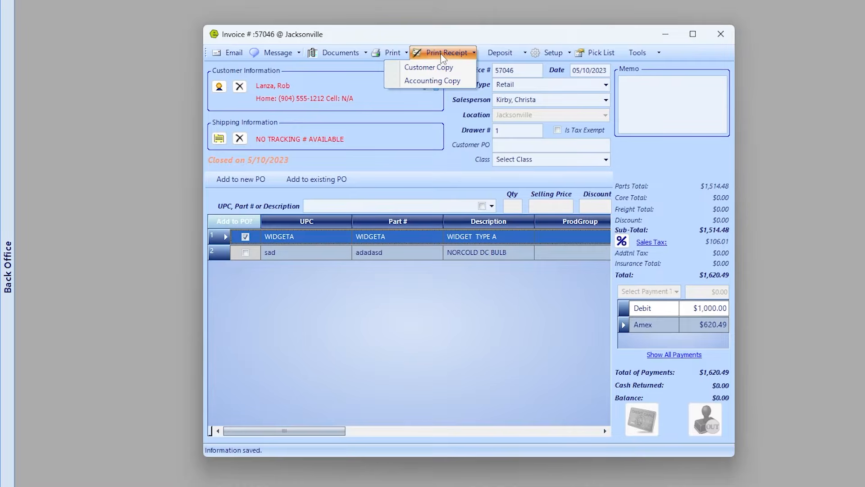
left_click(441, 55)
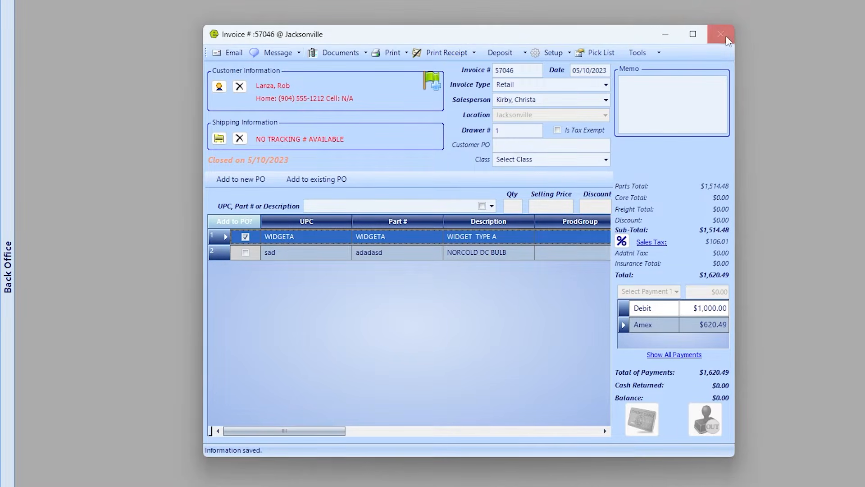
left_click(401, 54)
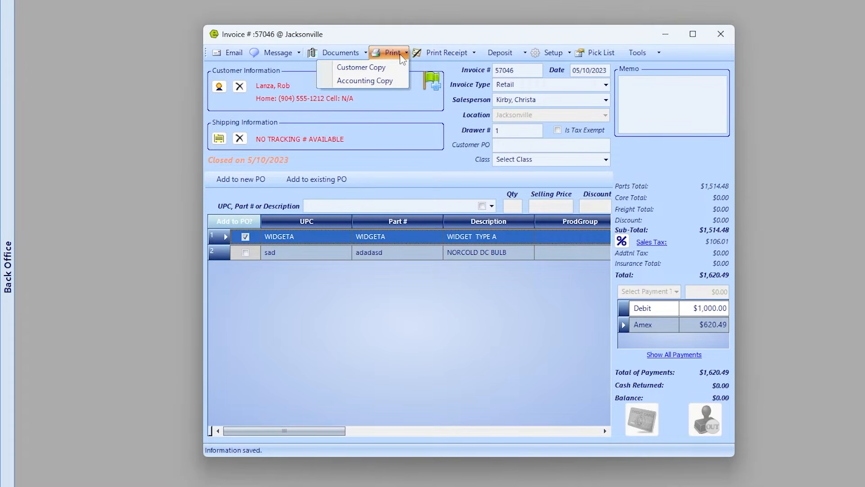
left_click(722, 34)
left_click(721, 34)
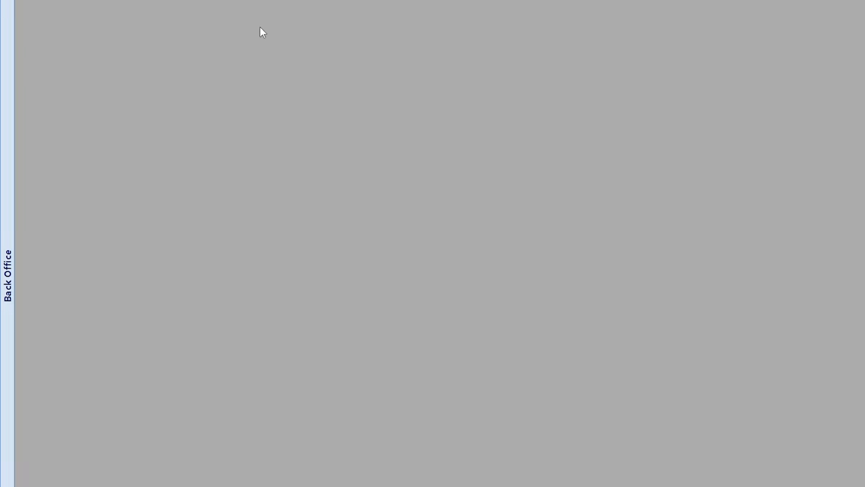
left_click(52, 27)
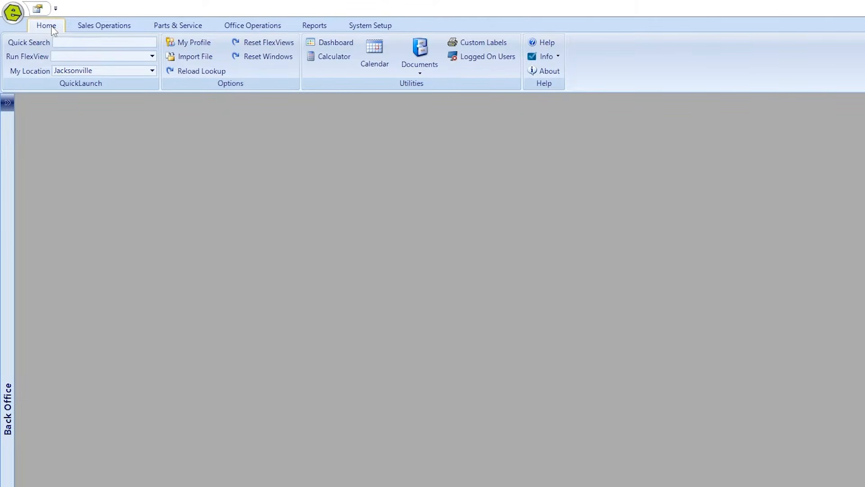
Open the customer from Recently Used, review their History tab, and open the contact editor.
left_click(14, 14)
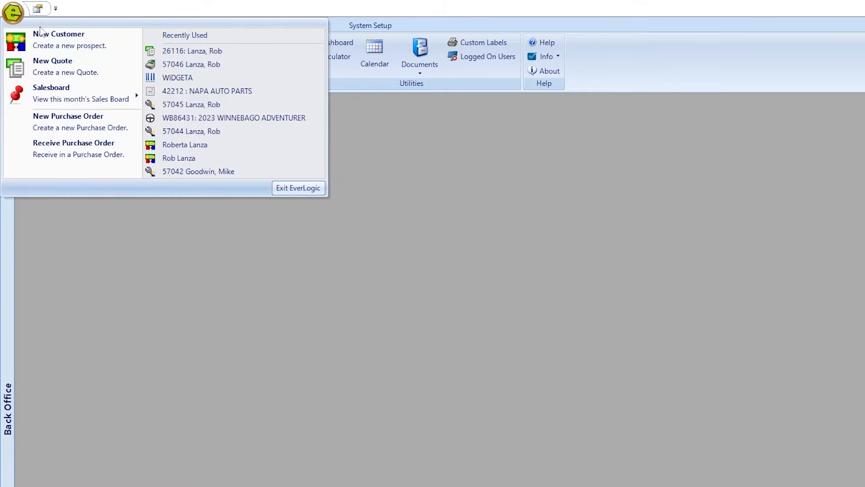
left_click(194, 160)
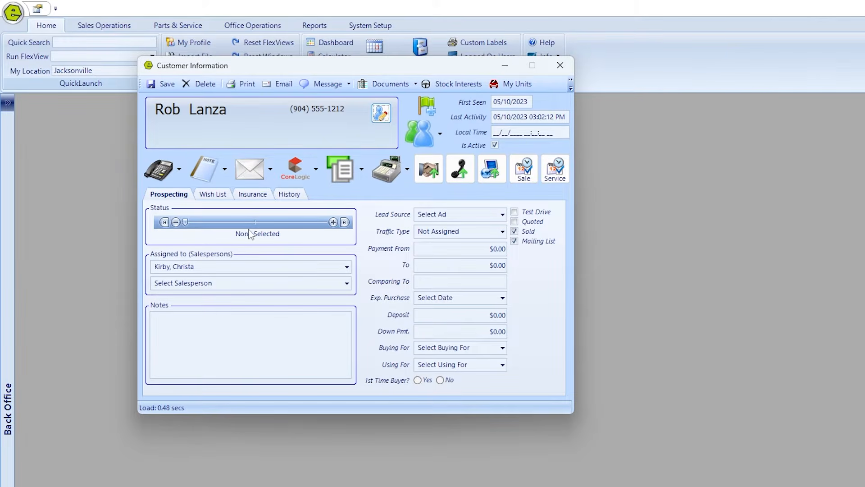
left_click(293, 196)
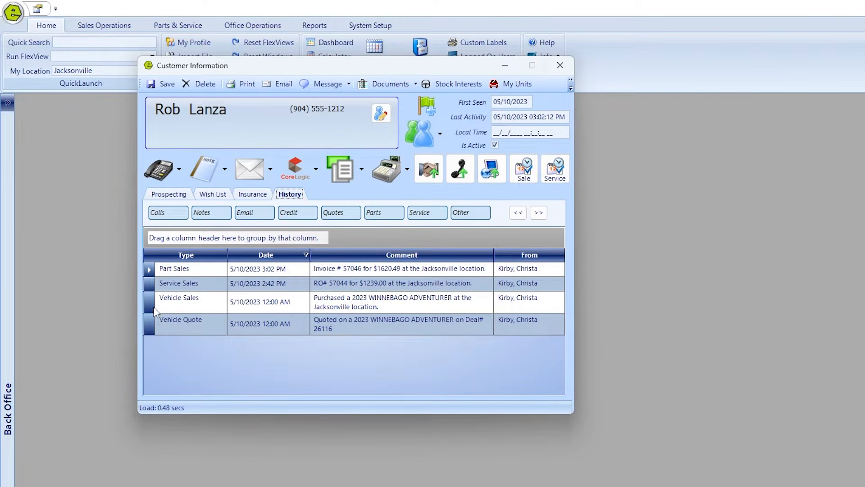
left_click_drag(368, 63, 442, 149)
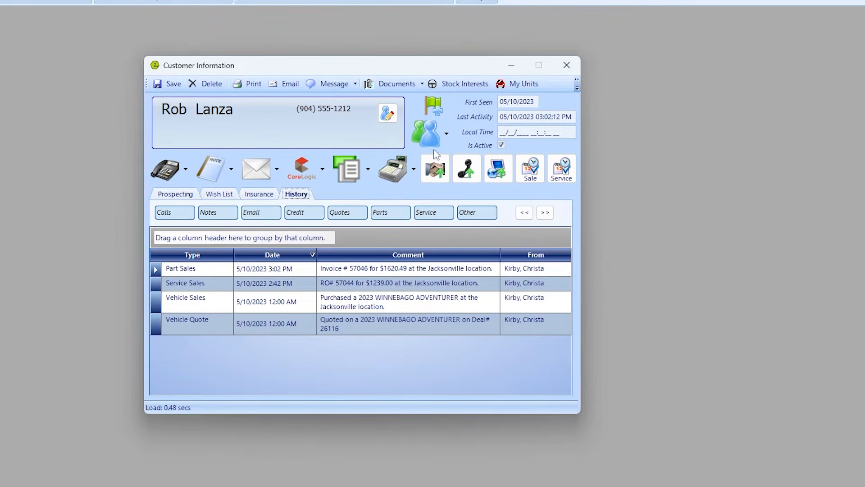
left_click(390, 116)
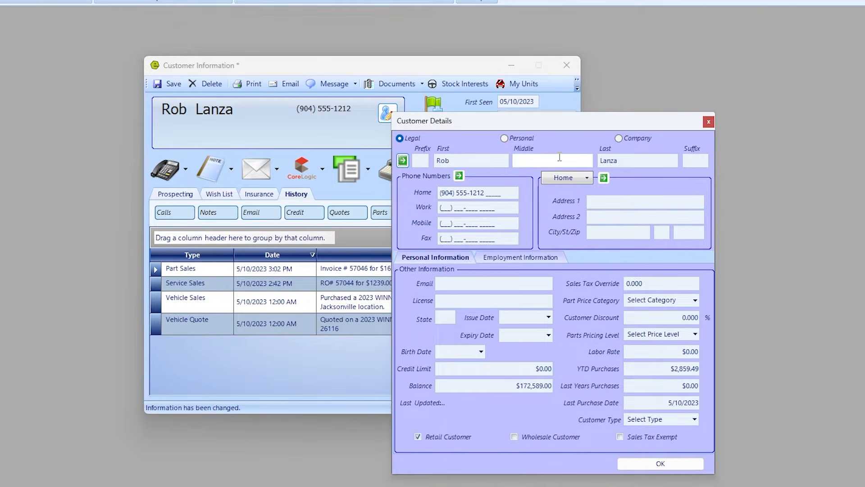
Enter Address 1 as 123 MAIN ST and ZIP 32256, letting the city auto-fill.
left_click(621, 200)
type("123 M")
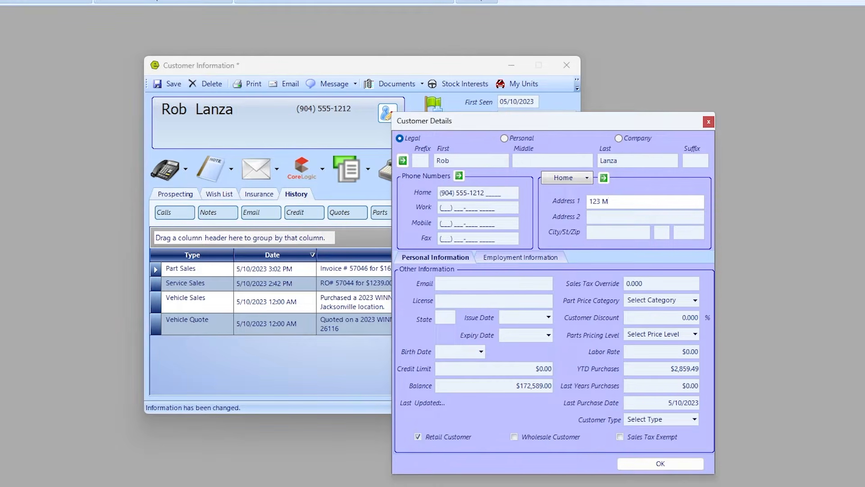
type("AIN ST")
key("Tab")
key("Tab")
key("Tab")
key("Tab")
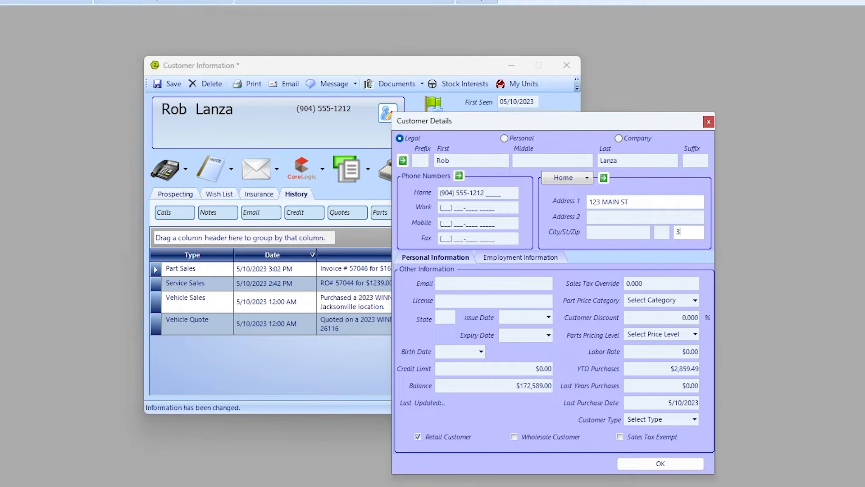
type("32256")
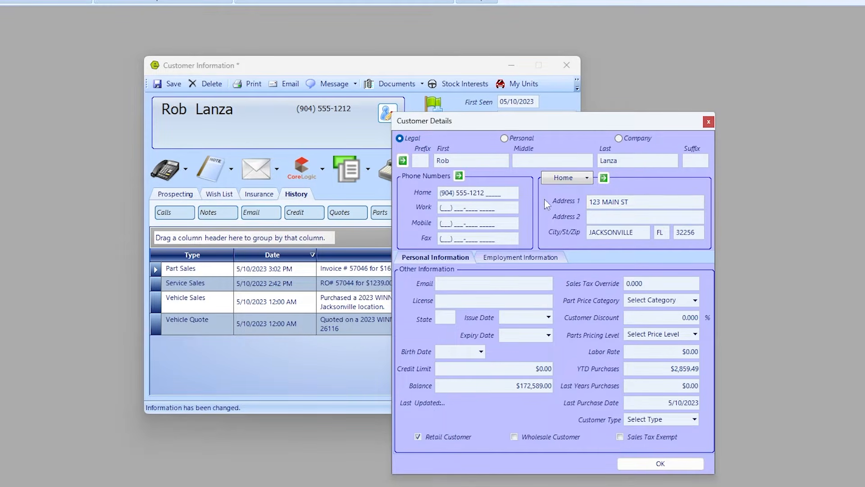
left_click(640, 232)
double_click(640, 232)
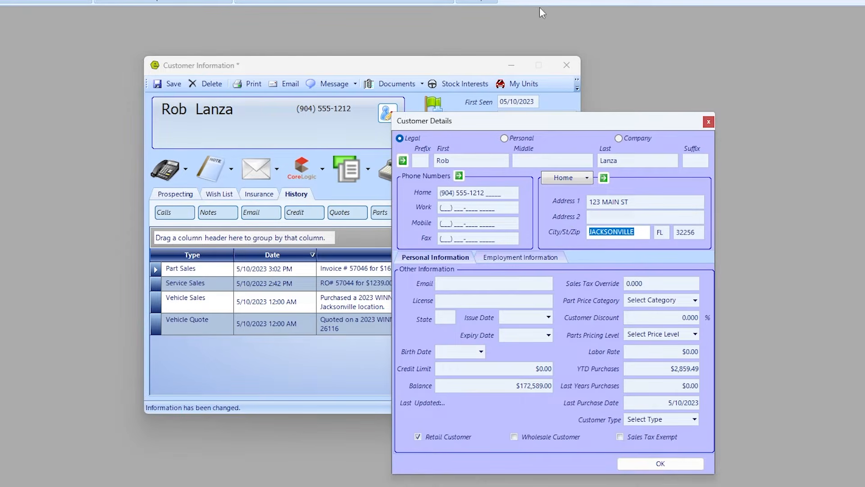
left_click(461, 280)
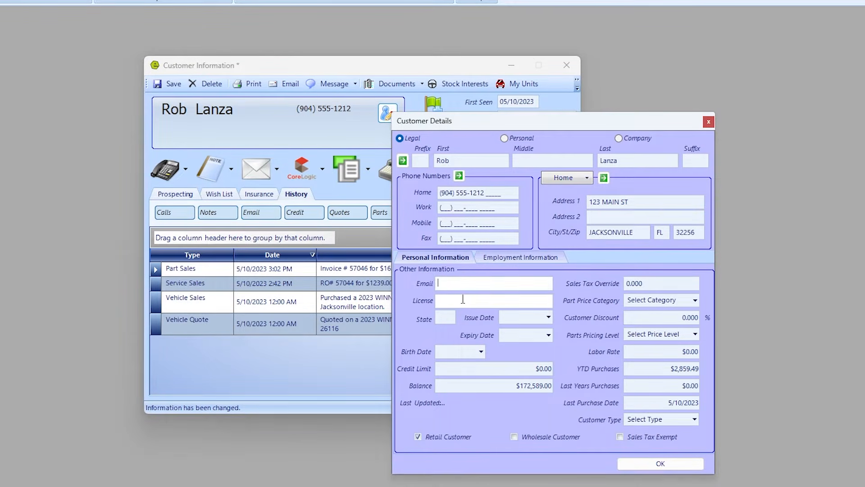
left_click(463, 299)
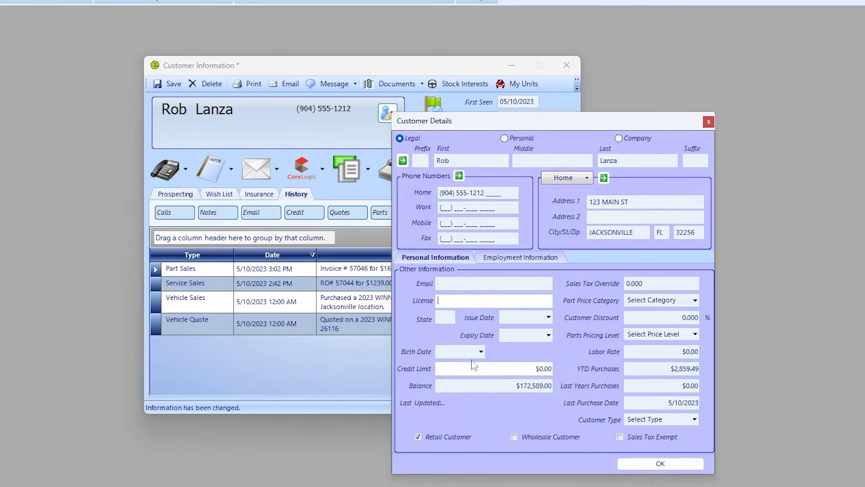
Enter the customer's SSN on the Employment Information tab.
left_click(511, 260)
left_click(437, 287)
left_click(438, 288)
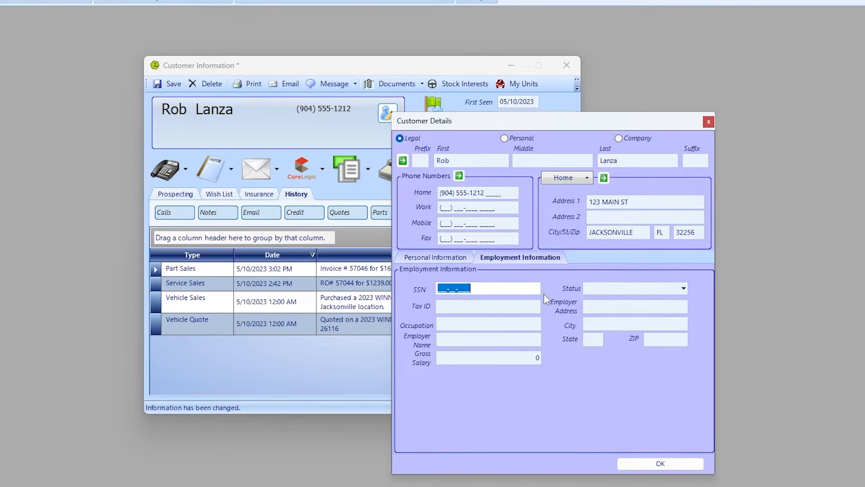
type("555555555")
key("Tab")
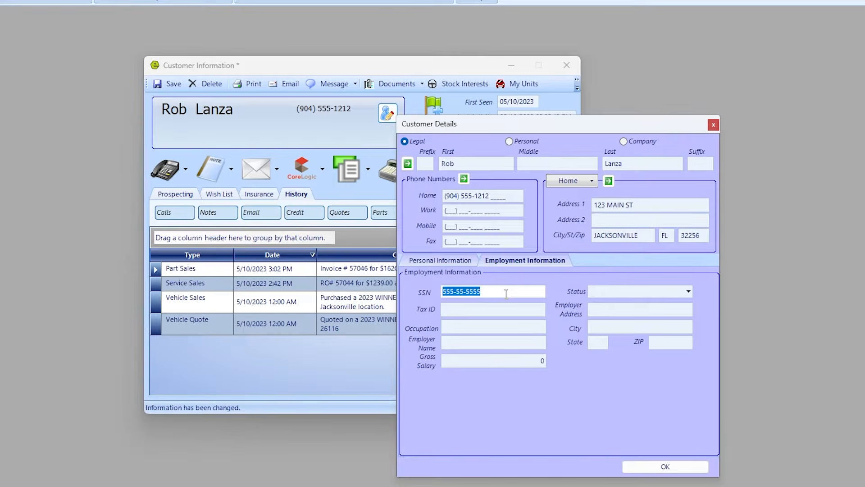
Accept the contact changes, save the customer record, and close Customer Information.
left_click(666, 467)
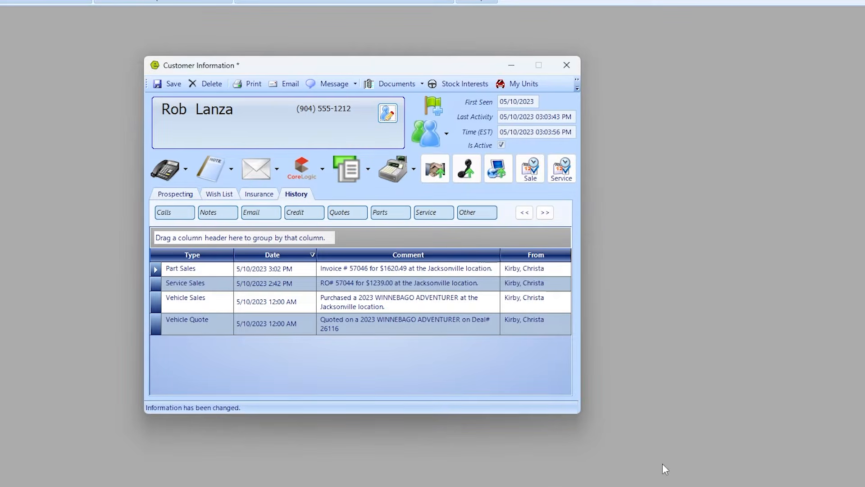
left_click_drag(421, 71, 515, 80)
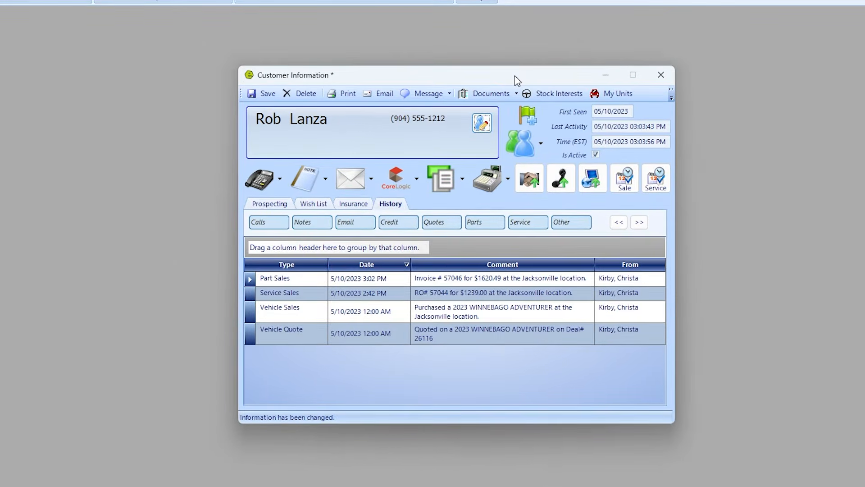
left_click(270, 94)
left_click(661, 76)
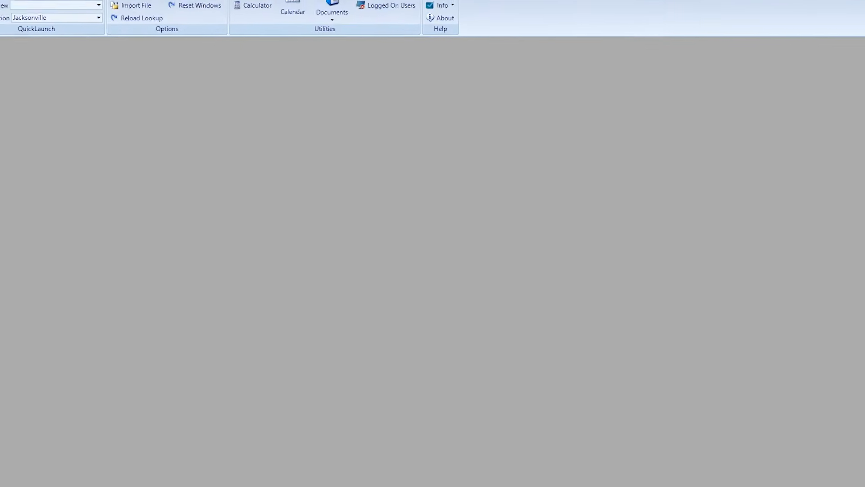
List in-stock inventory and add the DOL column through Columns Setup.
left_click(76, 9)
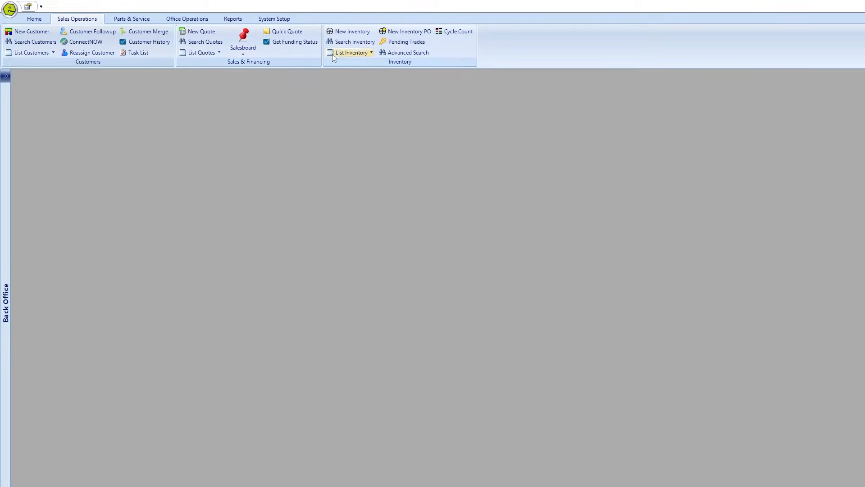
left_click(344, 53)
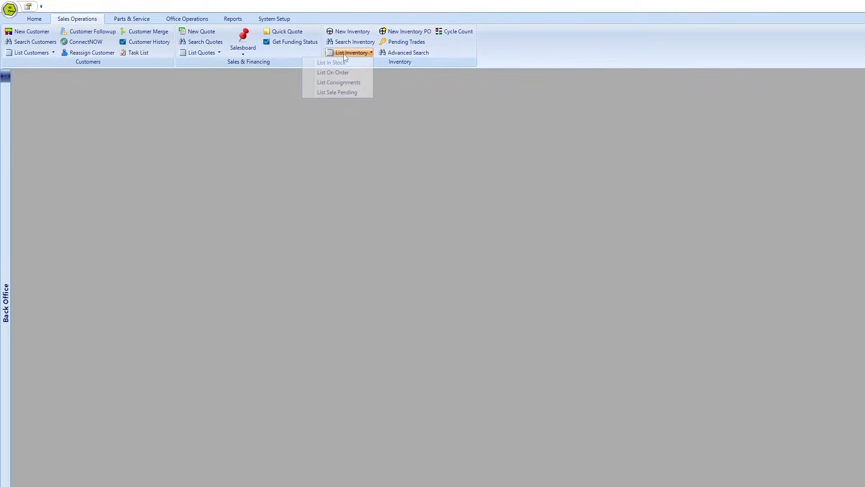
left_click(344, 60)
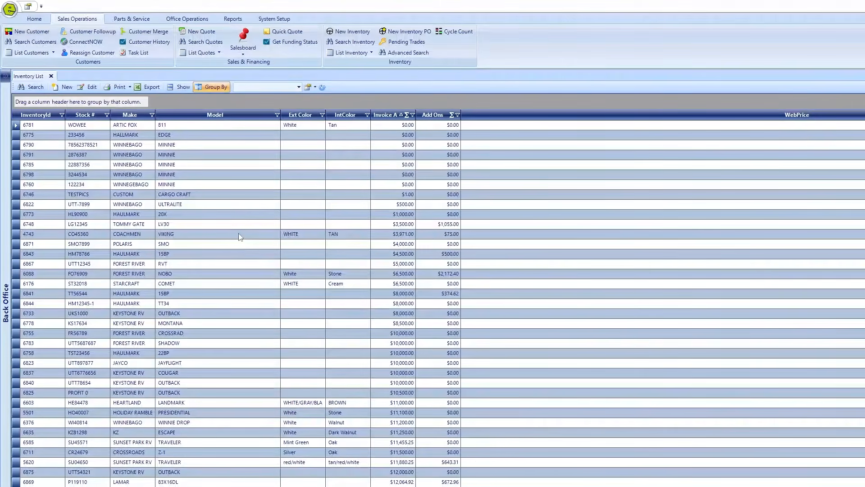
right_click(238, 217)
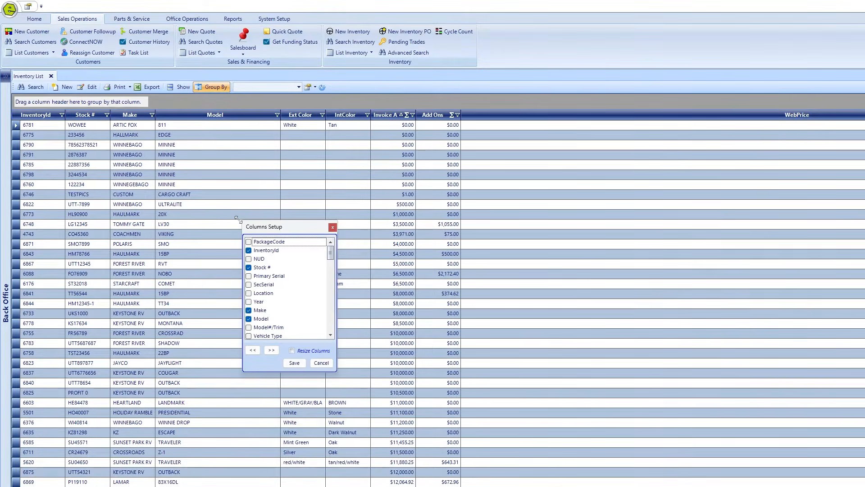
left_click_drag(331, 255, 334, 270)
left_click(248, 300)
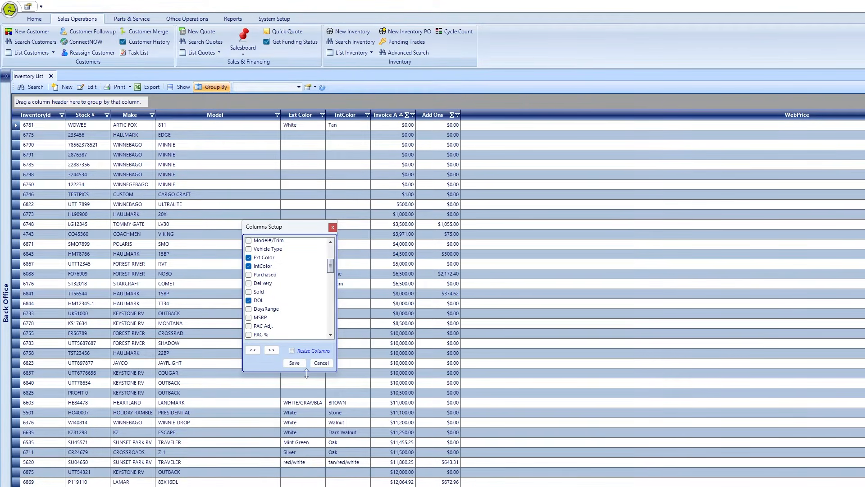
left_click(295, 363)
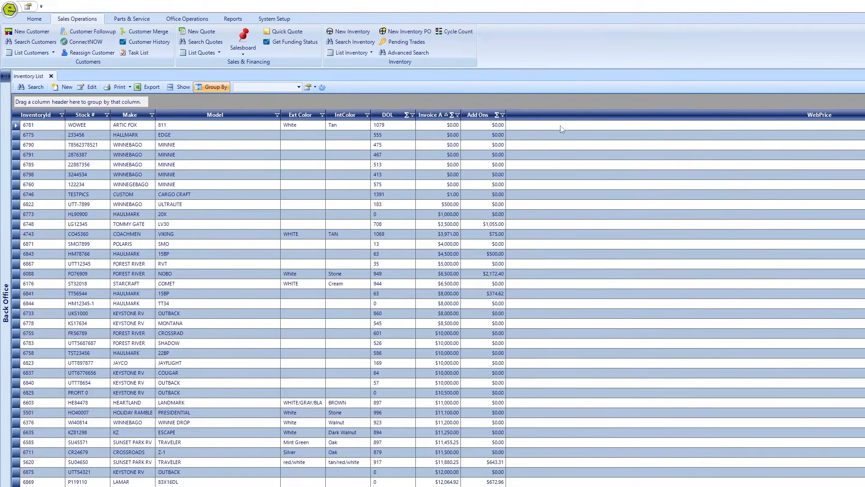
Move the DOL column to the far left and sort it highest first.
left_click_drag(395, 116, 37, 118)
left_click(45, 117)
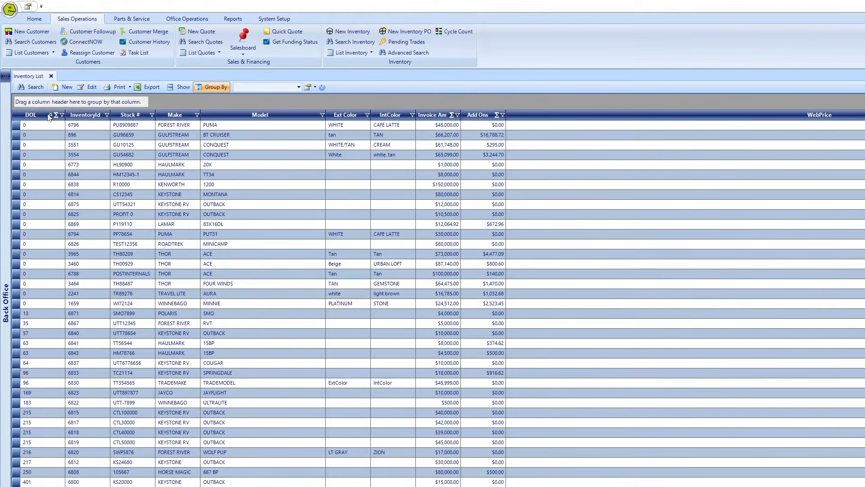
left_click(45, 117)
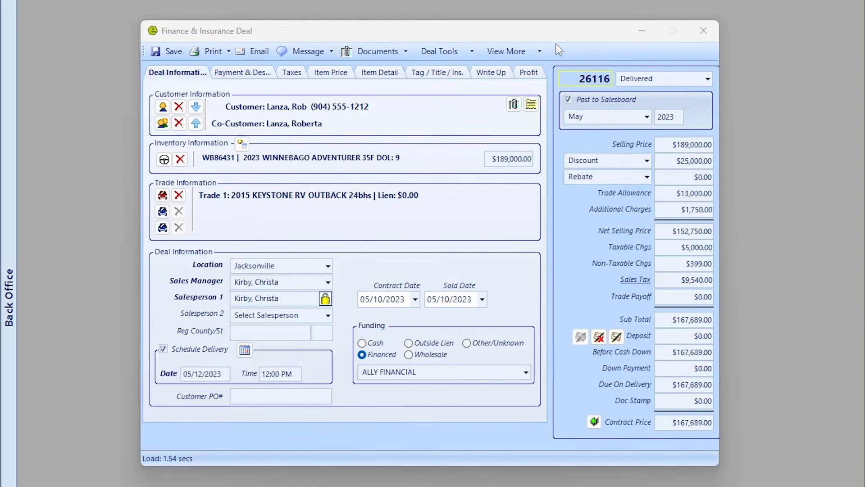
Choose View More > Profit Accounting in the Finance & Insurance Deal 26116 window.
left_click(509, 53)
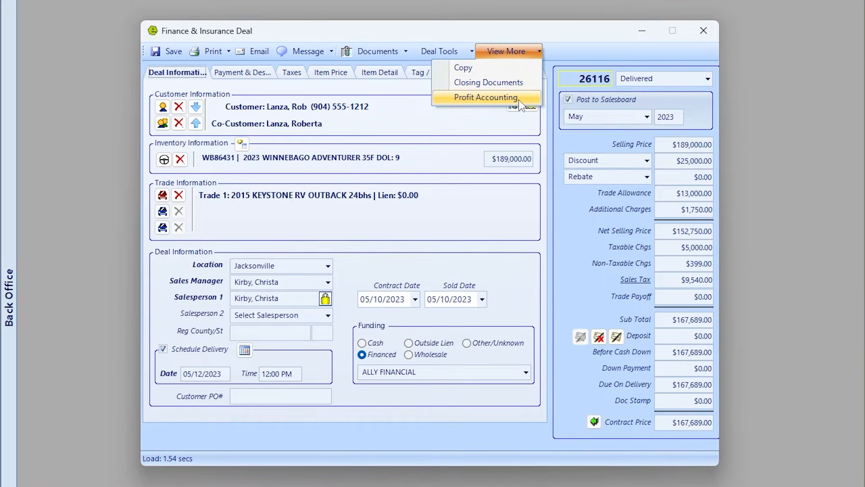
left_click(514, 83)
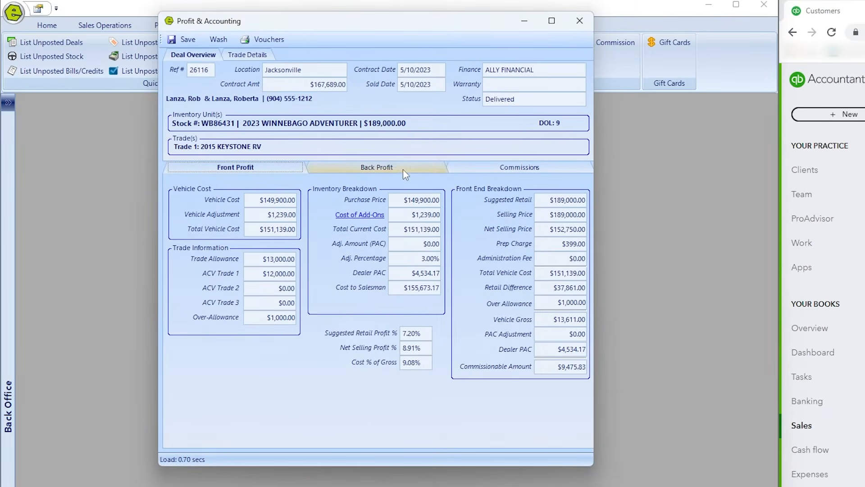
Review deal 26116's back-end profit: the $4,900.00 finance flat rate and the service contract retail and cost.
left_click(403, 170)
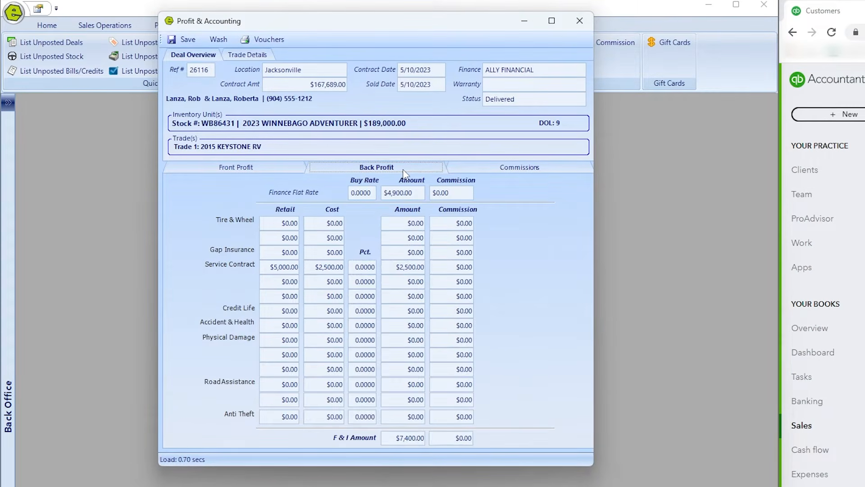
double_click(407, 193)
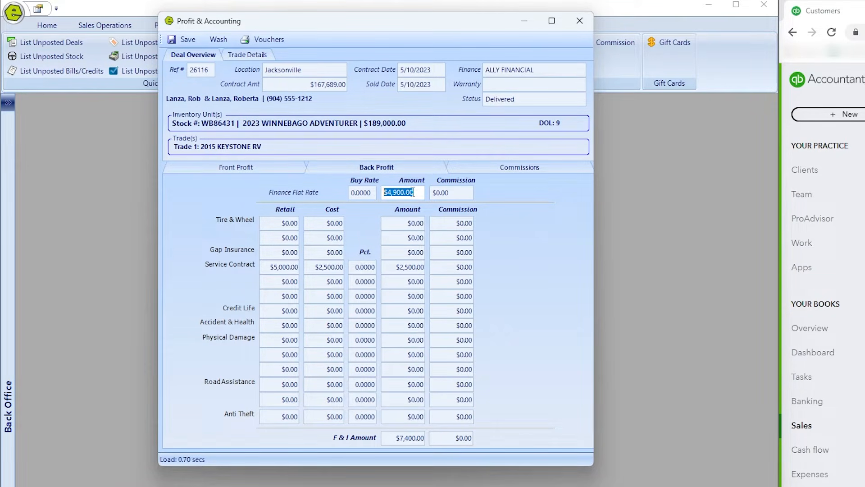
double_click(274, 267)
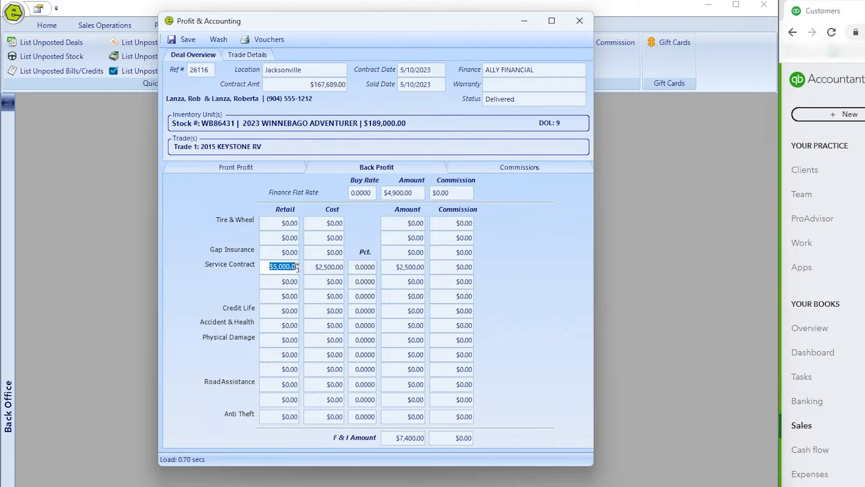
double_click(317, 267)
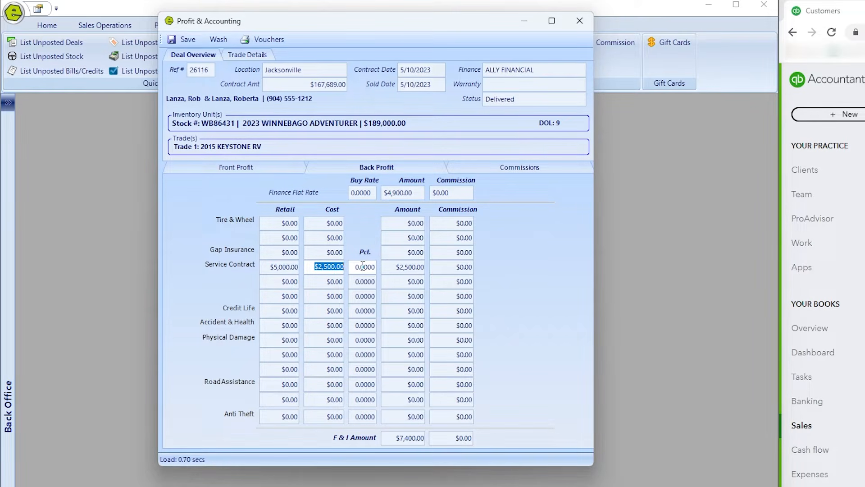
Show the deal's commission breakdown, totaling $2,635.17 with a $1,895.17 sales commission.
left_click_drag(428, 15, 443, 87)
left_click_drag(443, 32, 443, 73)
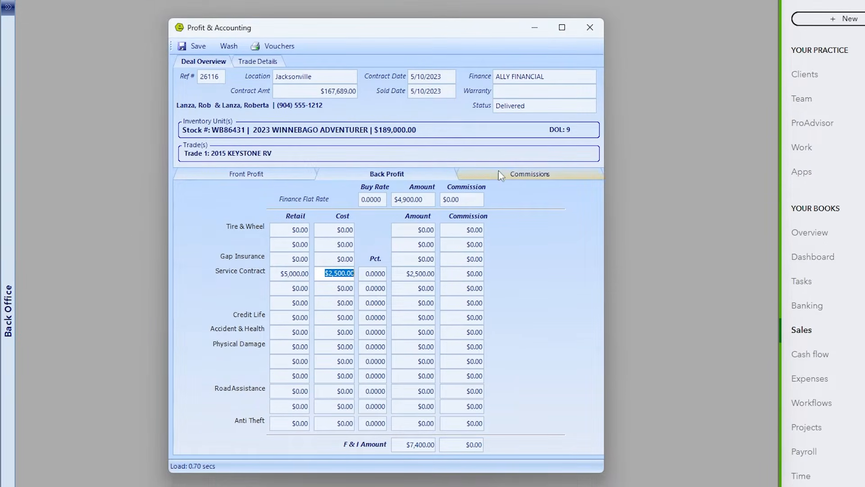
left_click(485, 174)
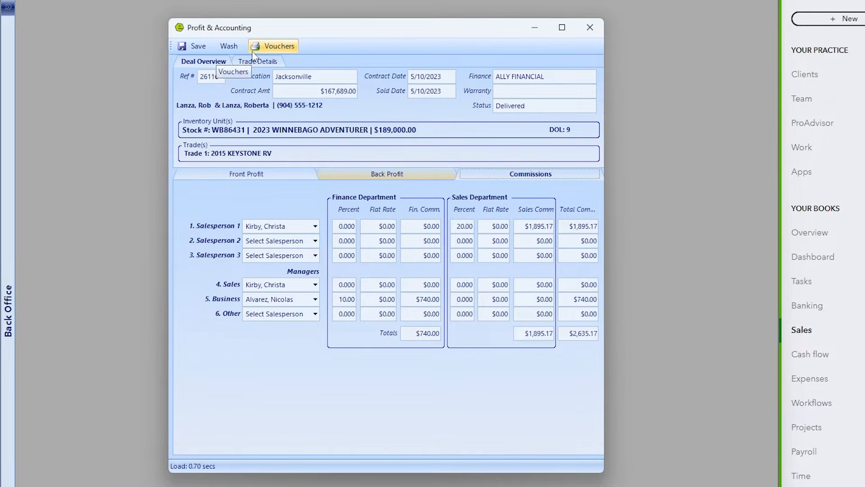
Wash out deal 26116, continue past the add-ons review, and look over the Wash Out report.
left_click(228, 46)
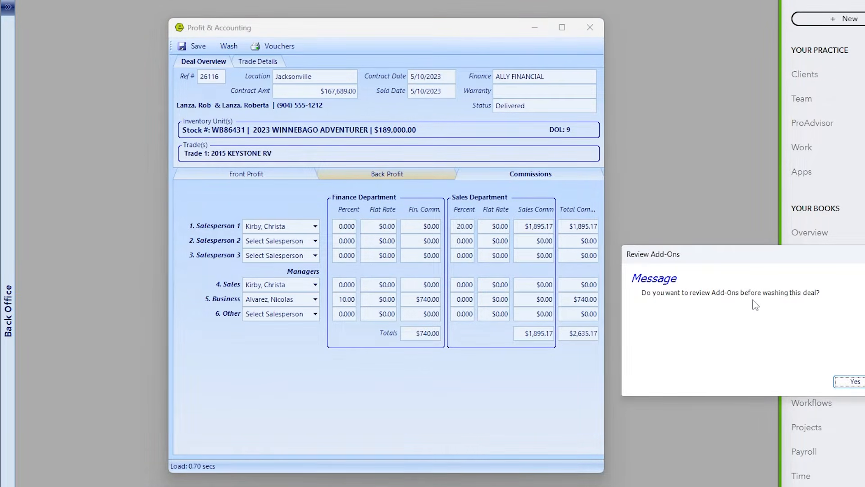
left_click(864, 381)
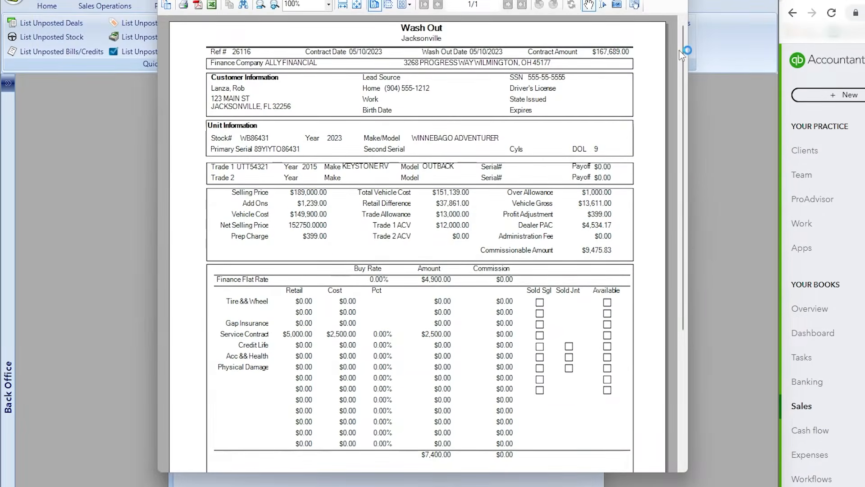
left_click_drag(683, 28, 687, 179)
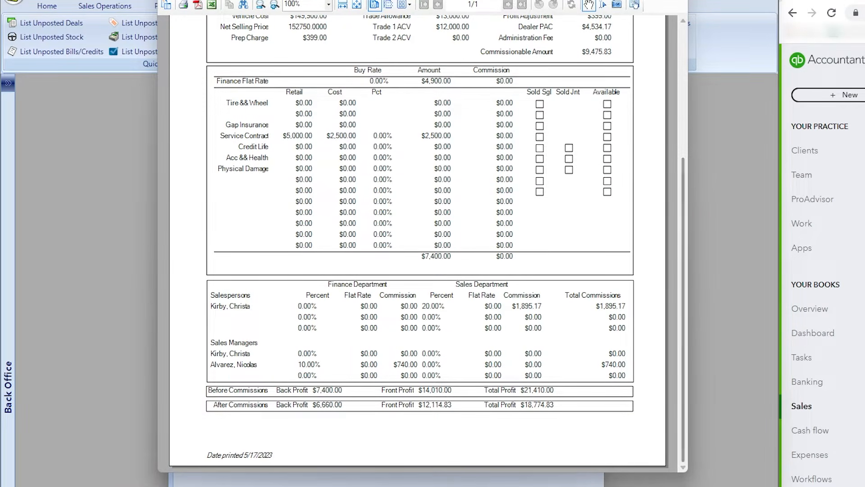
left_click(677, 1)
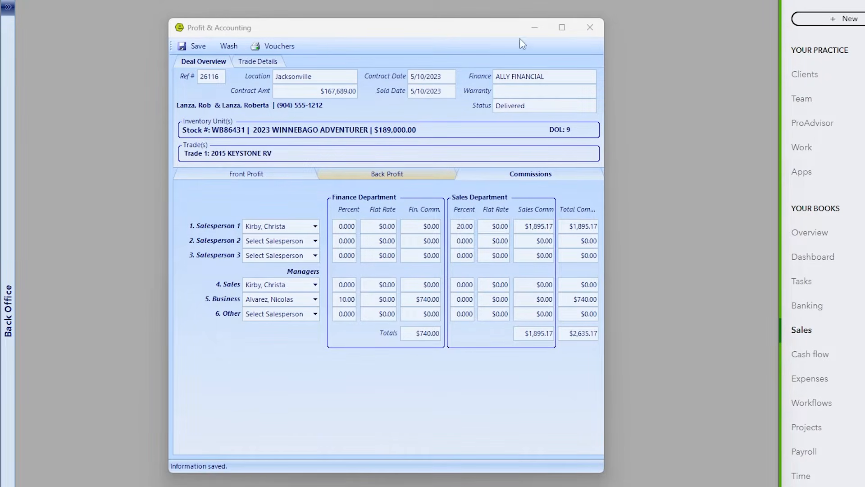
Close Profit & Accounting and the reopened deal form, now marked WASHED.
left_click(596, 27)
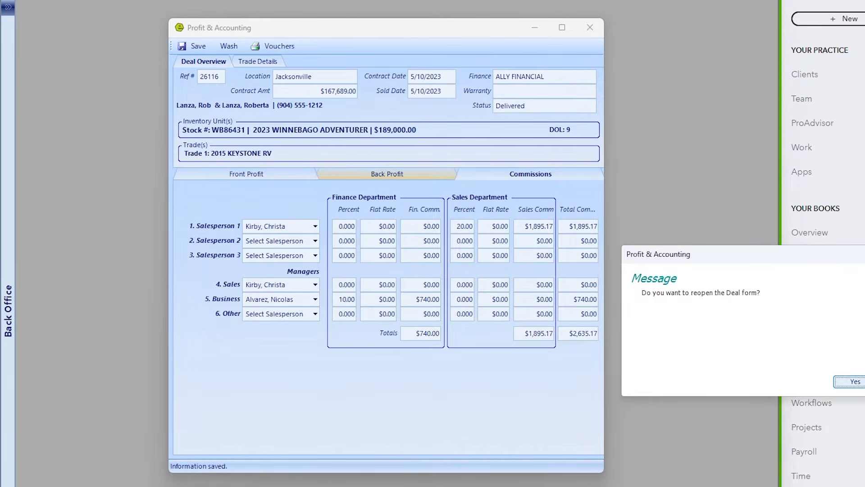
left_click(853, 382)
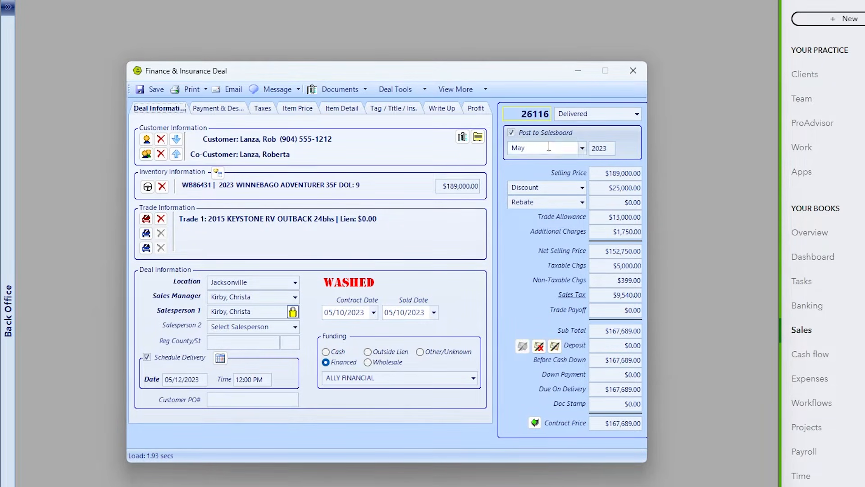
left_click(633, 73)
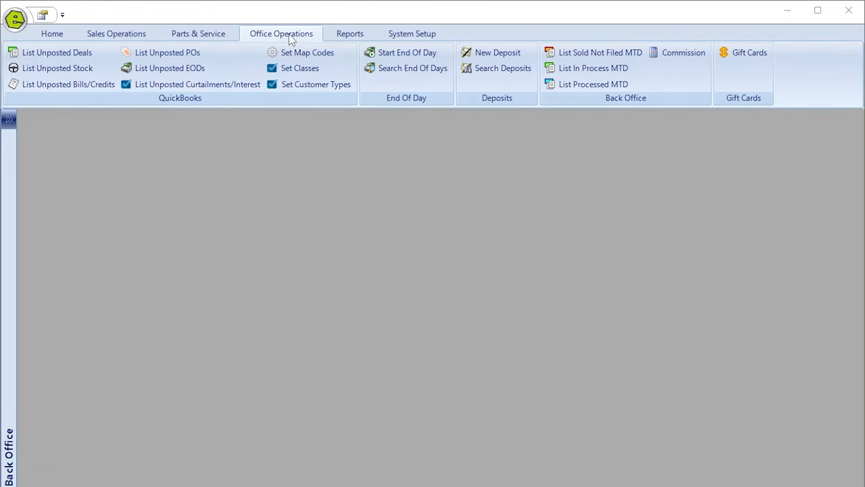
List unposted deals for QuickBooks Online and load Jacksonville deal 26116's eleven line items, totaling $172,589.00.
left_click(69, 53)
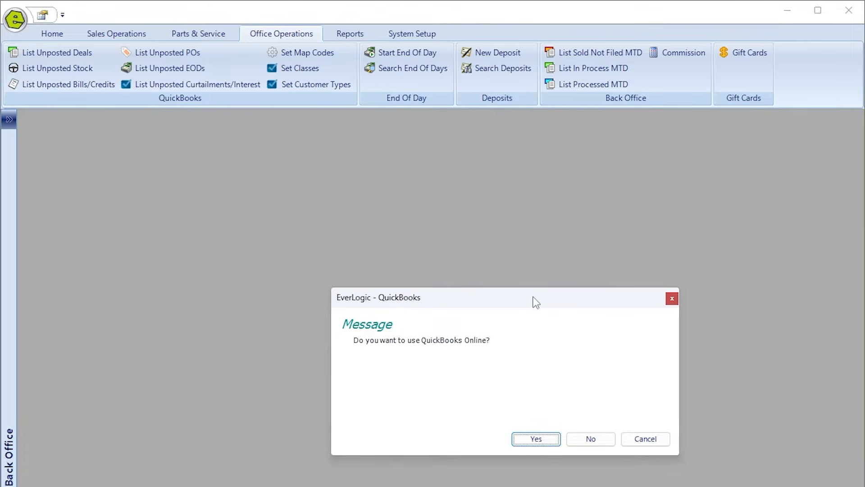
left_click(537, 439)
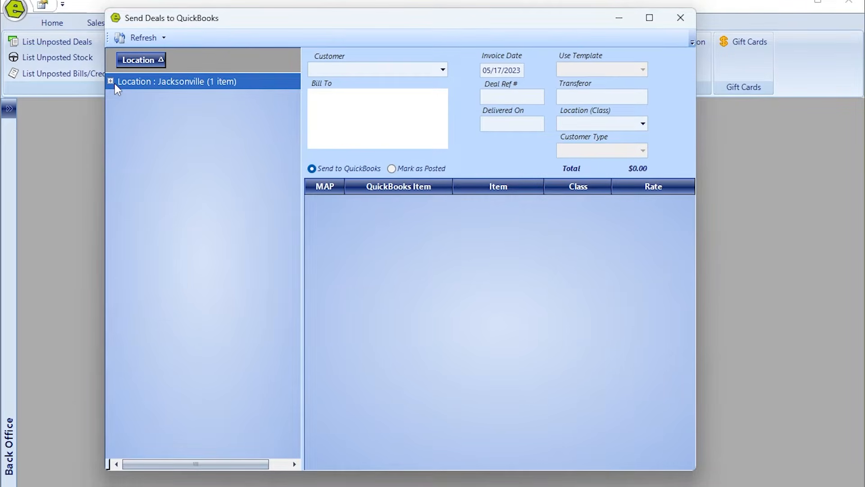
left_click(110, 81)
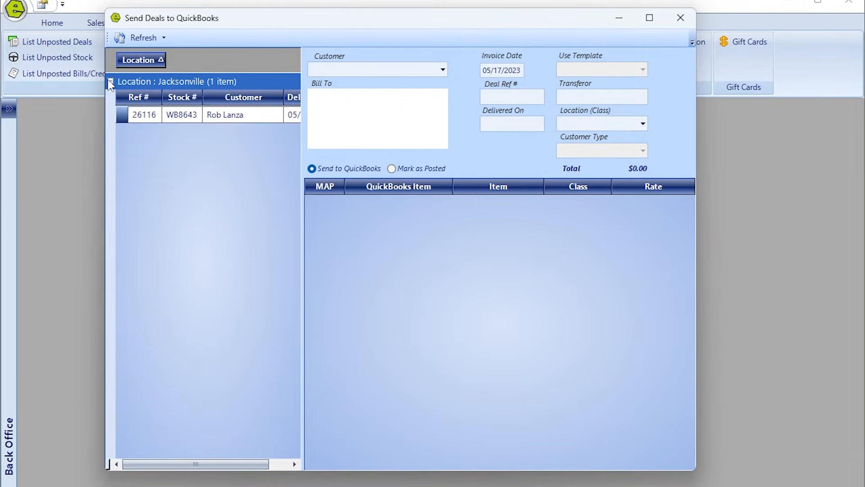
left_click(124, 116)
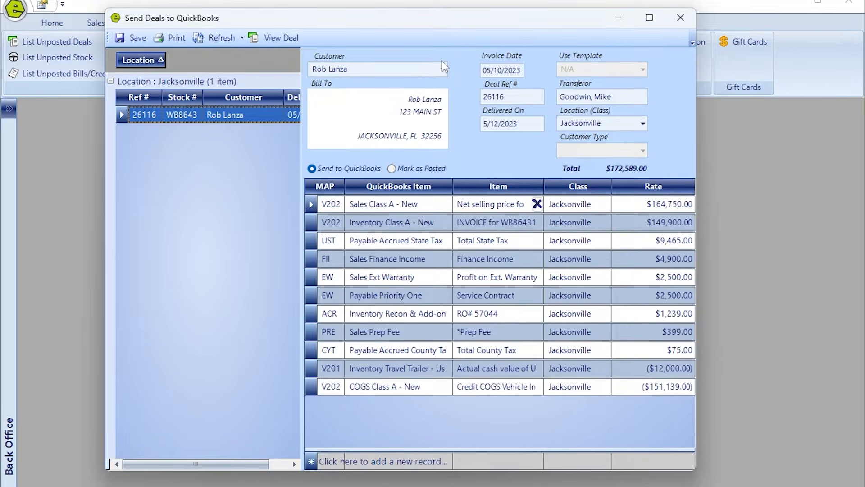
left_click(424, 211)
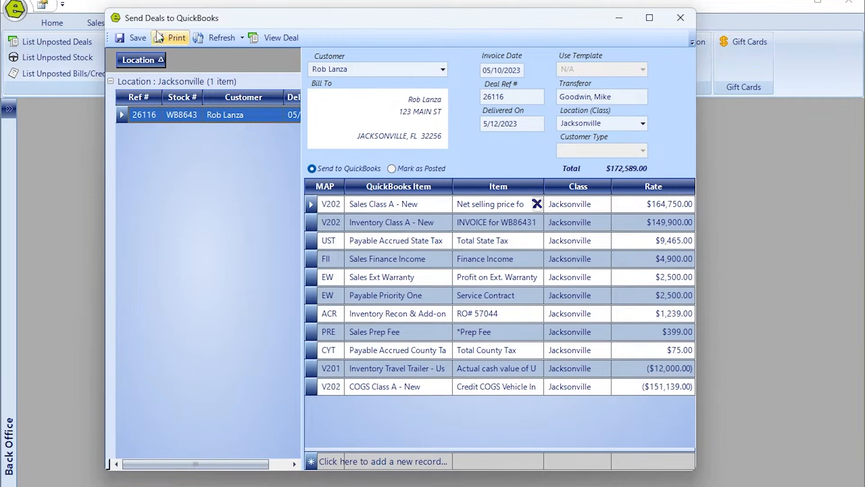
Post deal 26116's $172,589.00 invoice to QuickBooks and acknowledge the 'Invoice was created' message.
left_click(134, 38)
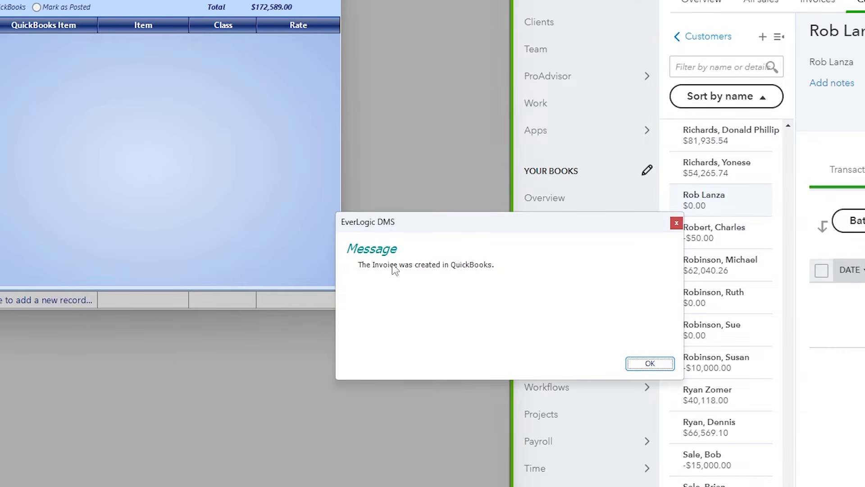
left_click(649, 363)
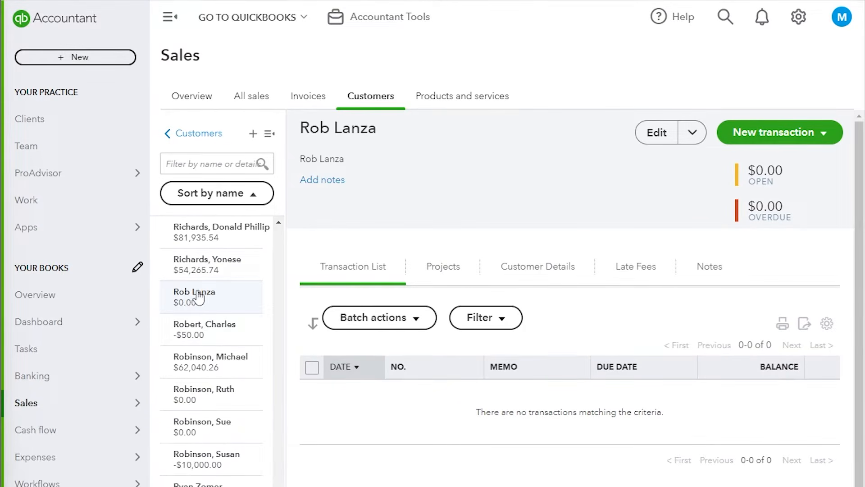
Reload the customer's page so invoice 26116D appears with its $172,589.00 open balance.
left_click(199, 298)
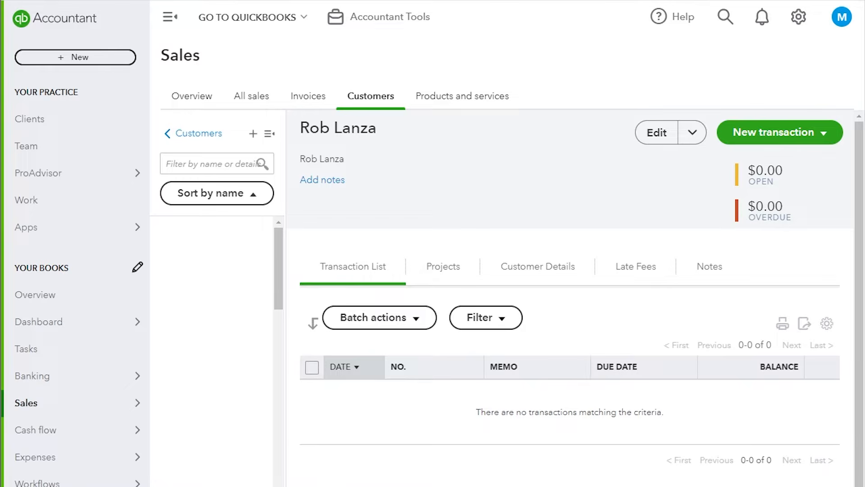
key("F5")
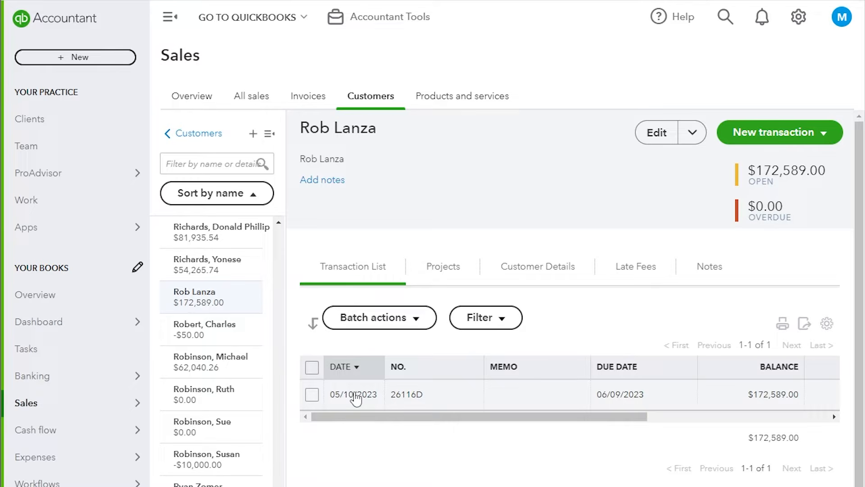
scroll(356, 399, "down", 2)
scroll(537, 165, "up", 2)
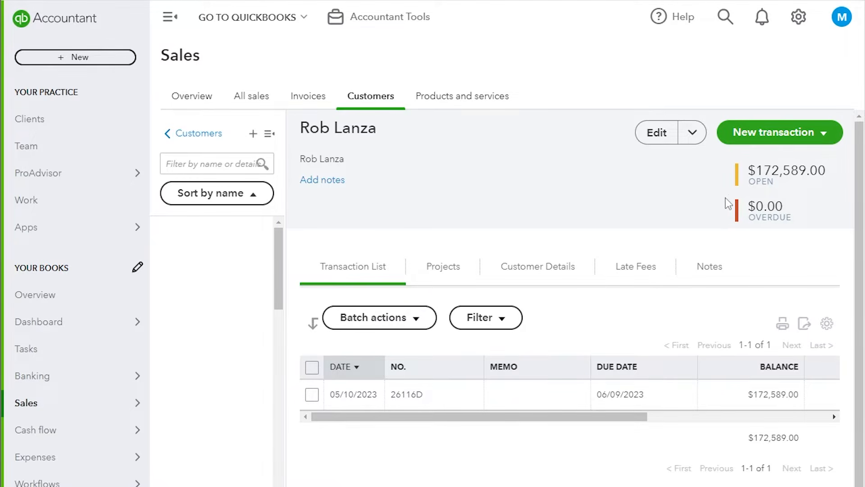
left_click(823, 134)
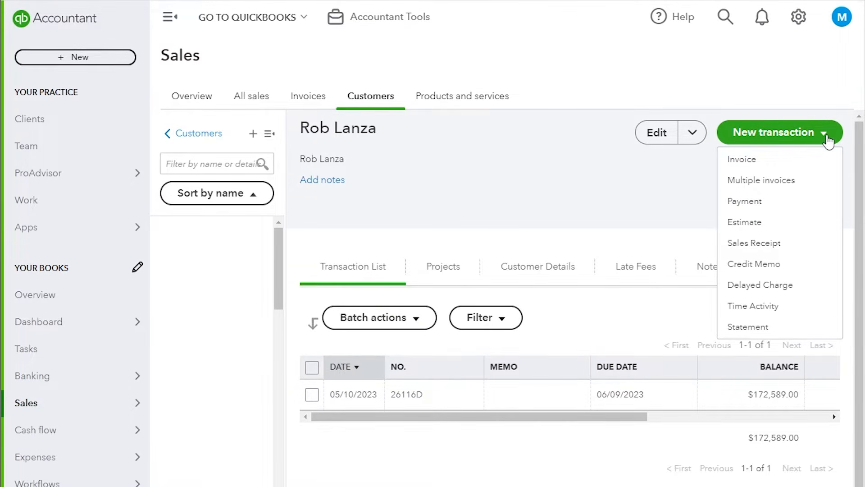
Receive a $172,589.00 check payment against invoice 26116D and save and close it.
left_click(761, 201)
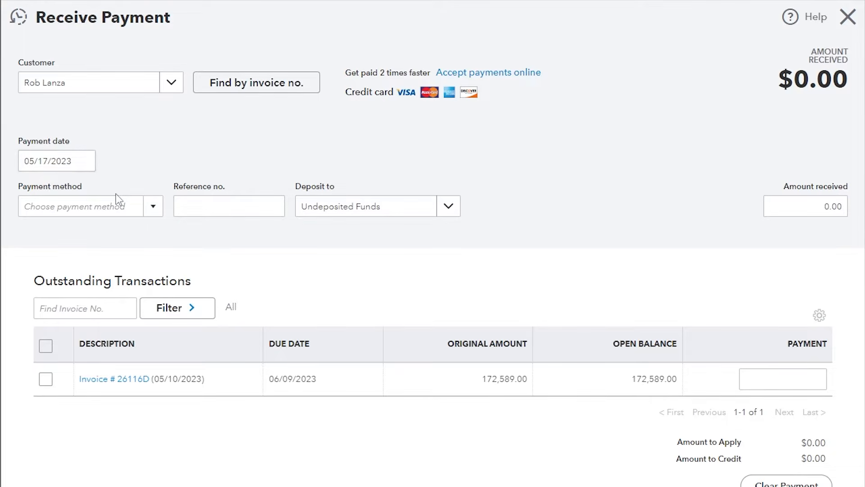
left_click(150, 206)
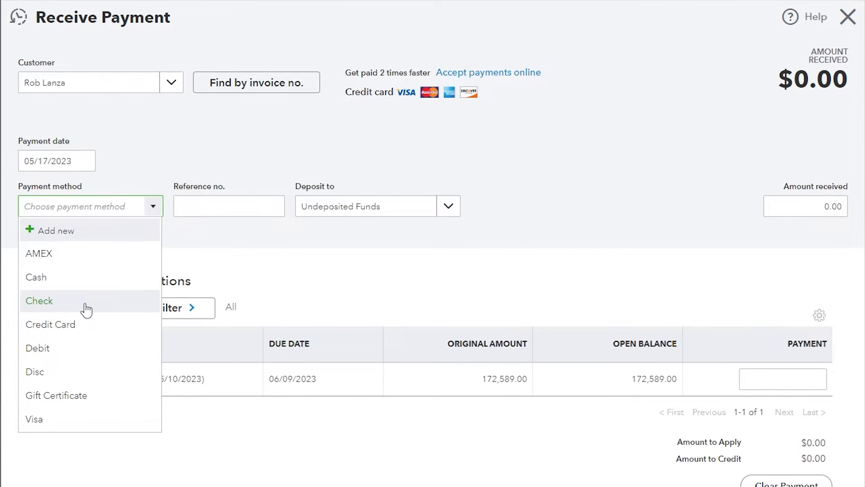
left_click(87, 309)
key("Tab")
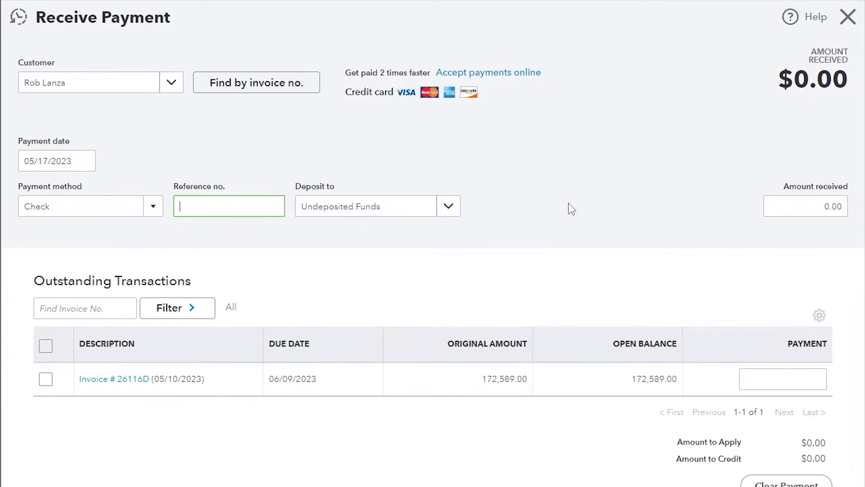
left_click(803, 204)
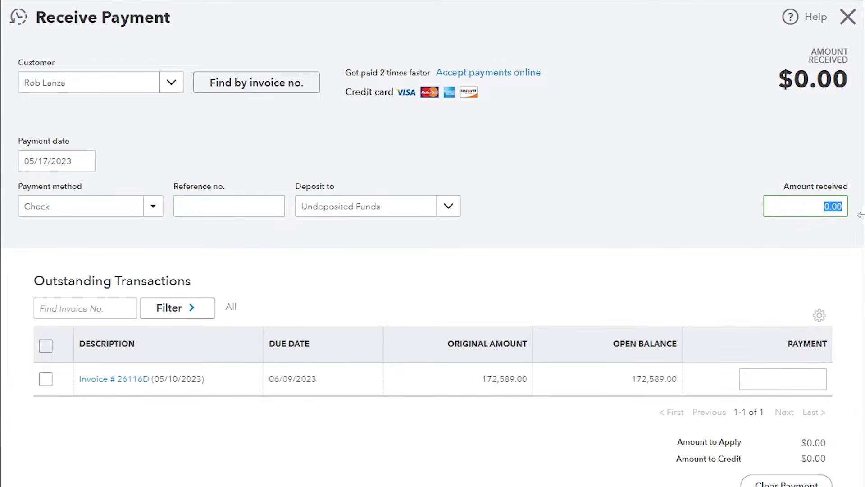
type("172,589.00")
key("Tab")
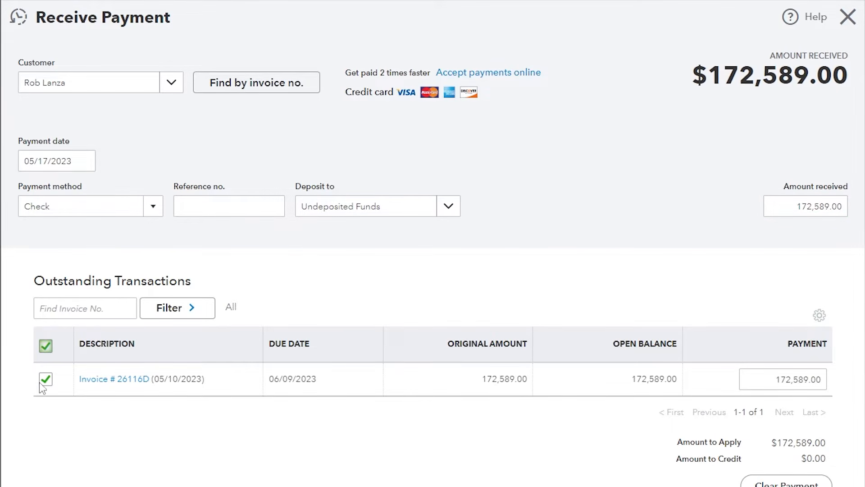
scroll(767, 367, "down", 8)
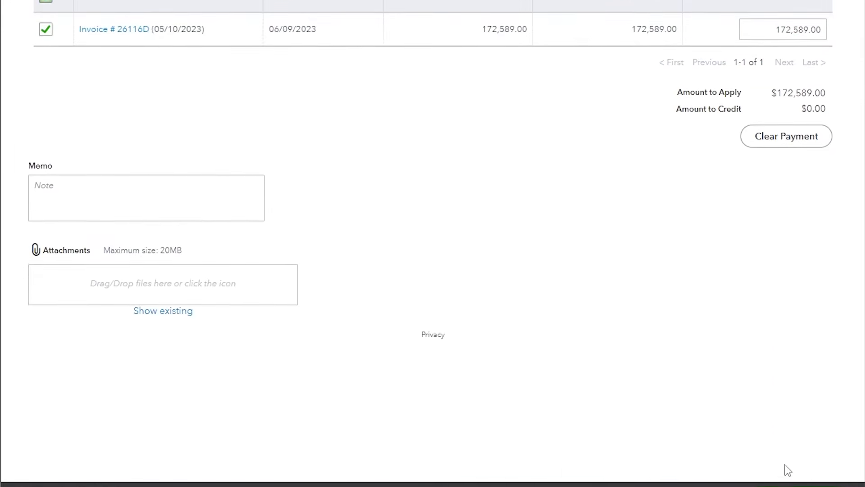
left_click(789, 472)
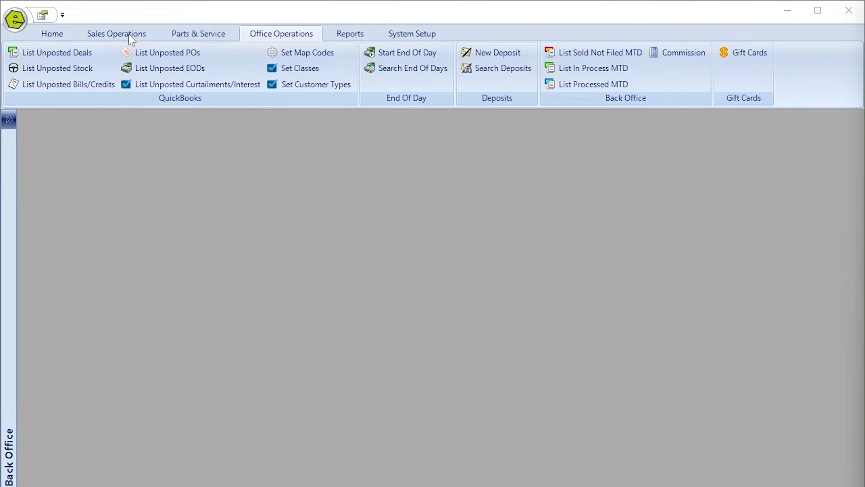
Start new inventory unit KS10863, purchased 05/01/2023, with a $34,000.00 itemized cost charge.
left_click(130, 36)
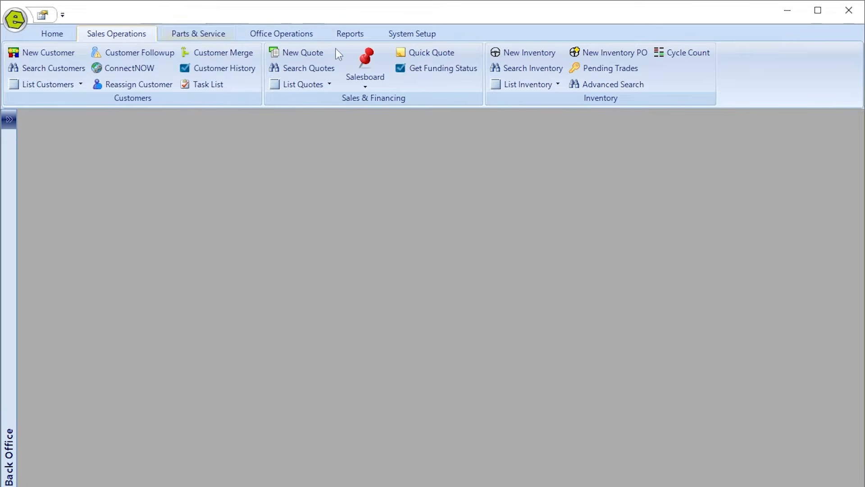
left_click(536, 53)
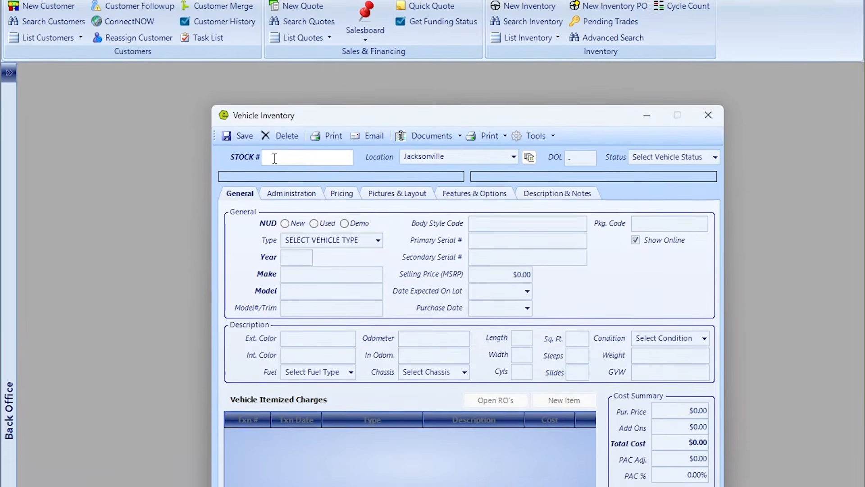
type("KS10")
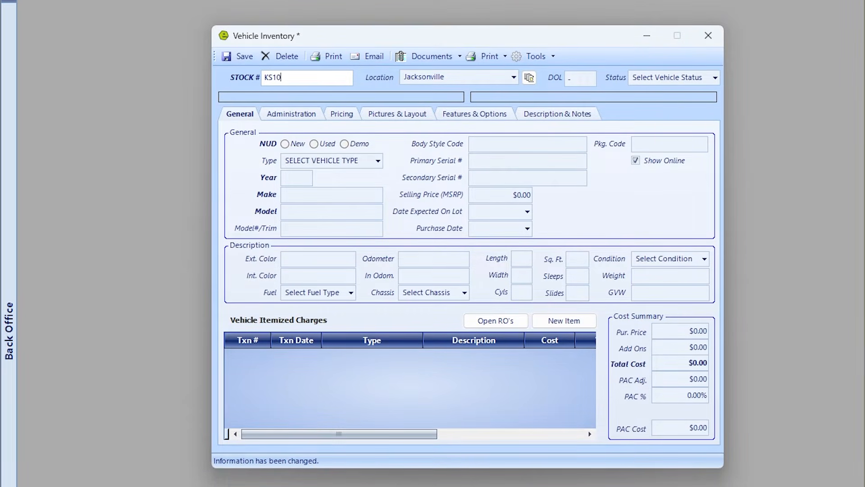
type("863")
key("Tab")
key("Tab")
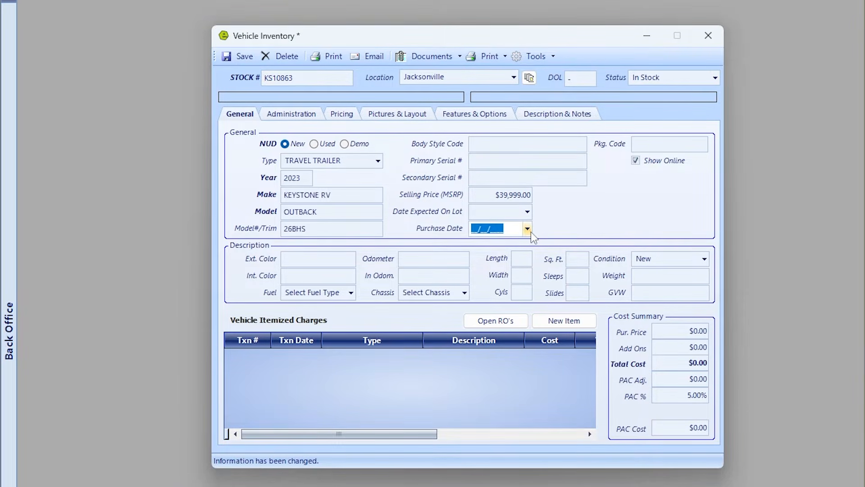
left_click(527, 229)
left_click(417, 277)
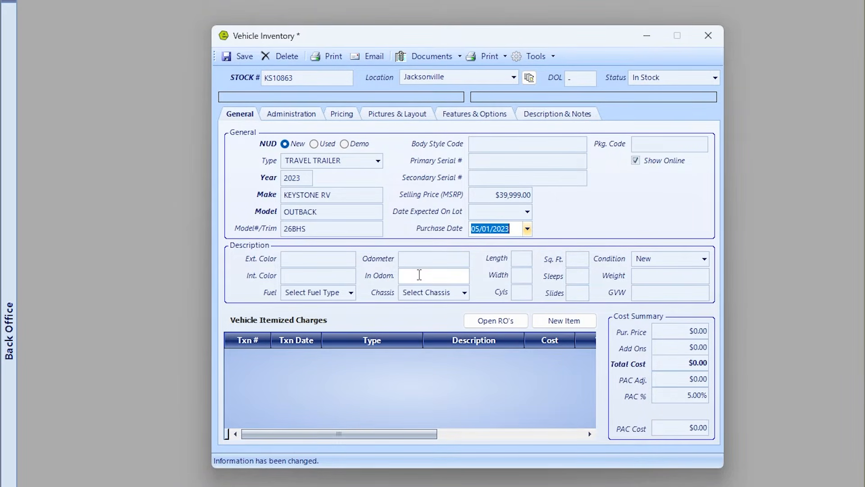
left_click(582, 323)
left_click(537, 359)
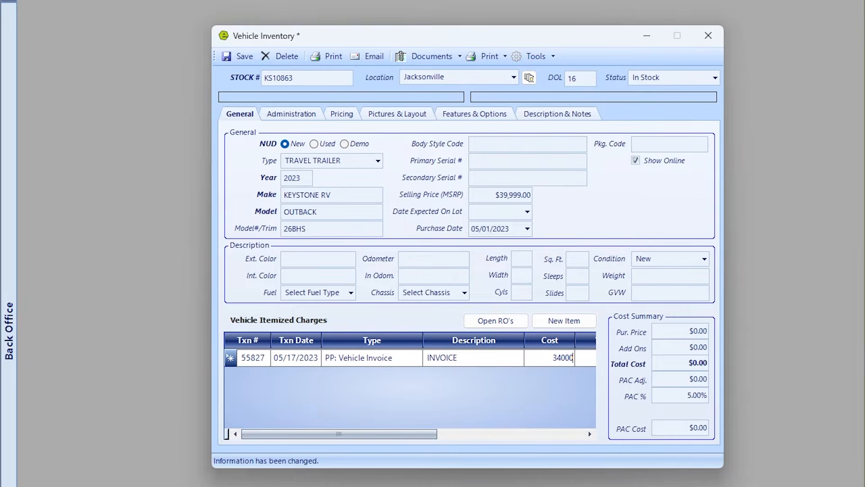
key("Tab")
Save unit KS10863 and assign NextGear as its floor plan company.
left_click(239, 56)
left_click(294, 114)
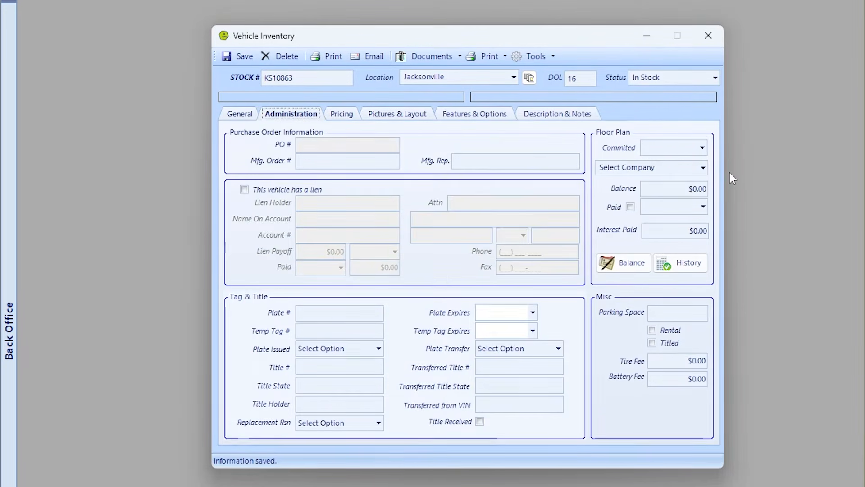
left_click(703, 168)
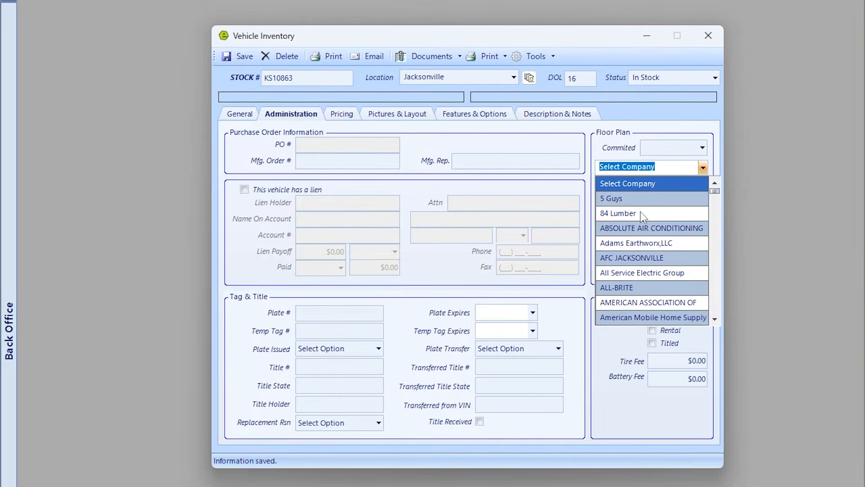
type("NextGear")
key("Tab")
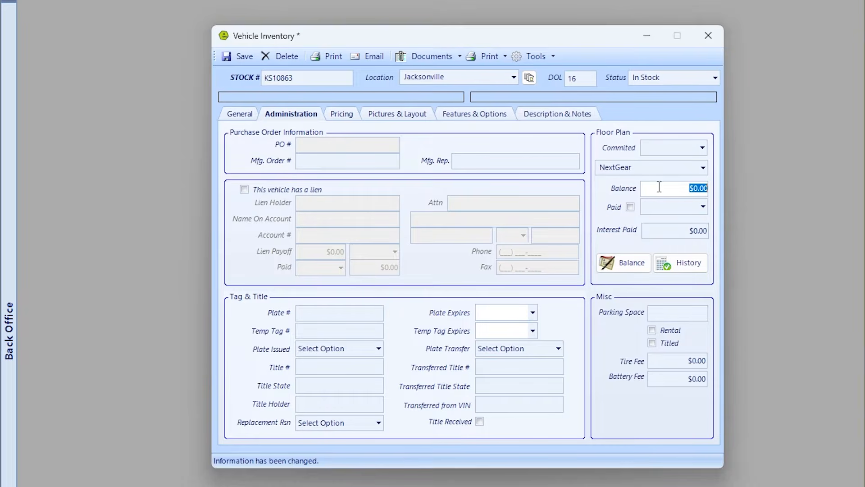
left_click(236, 115)
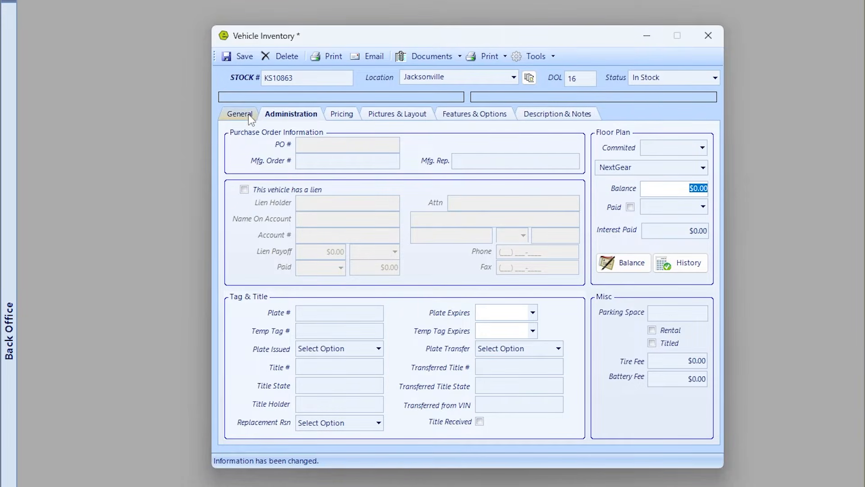
left_click(284, 114)
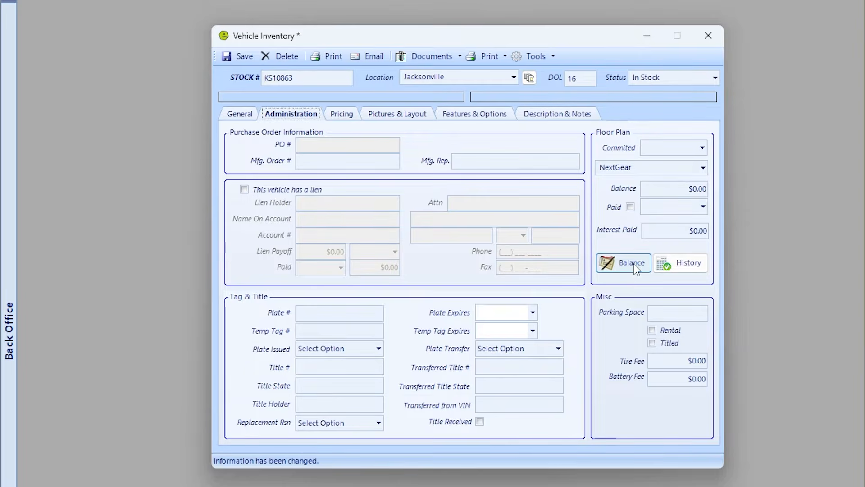
Add a $34,000 floor plan starting balance dated 05/01/2023, then close the record.
left_click(639, 264)
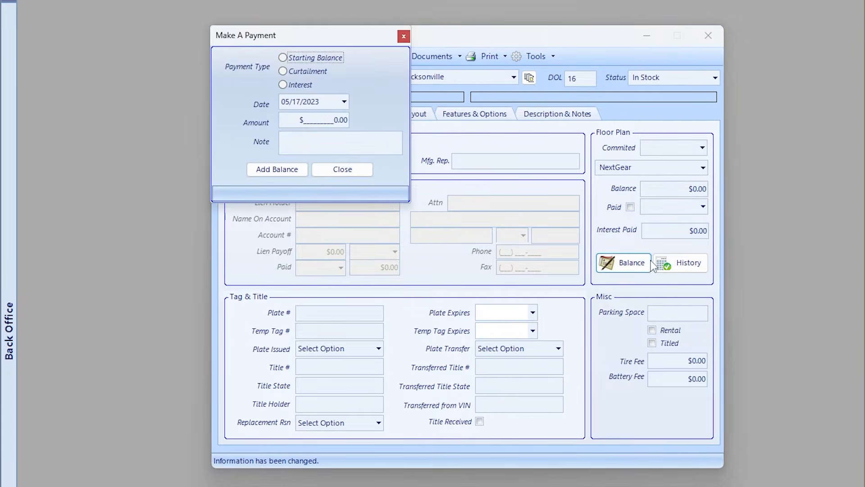
left_click(344, 102)
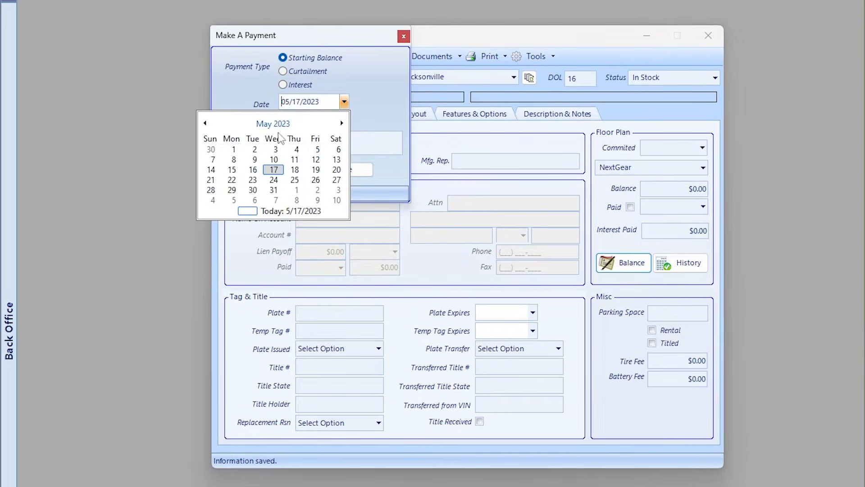
left_click(231, 149)
left_click(323, 124)
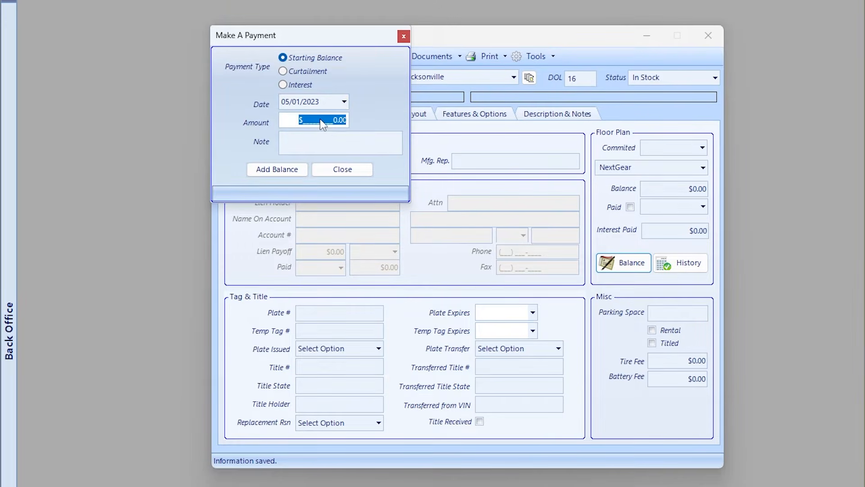
type("34,000")
left_click(294, 172)
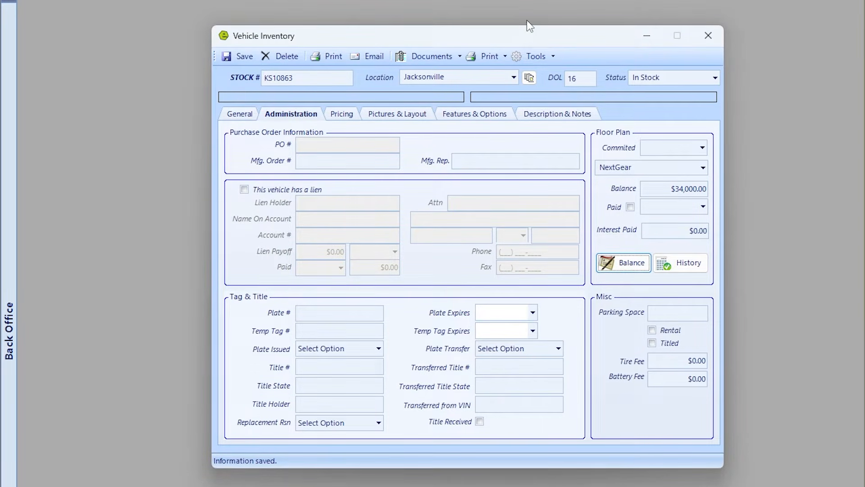
left_click(708, 36)
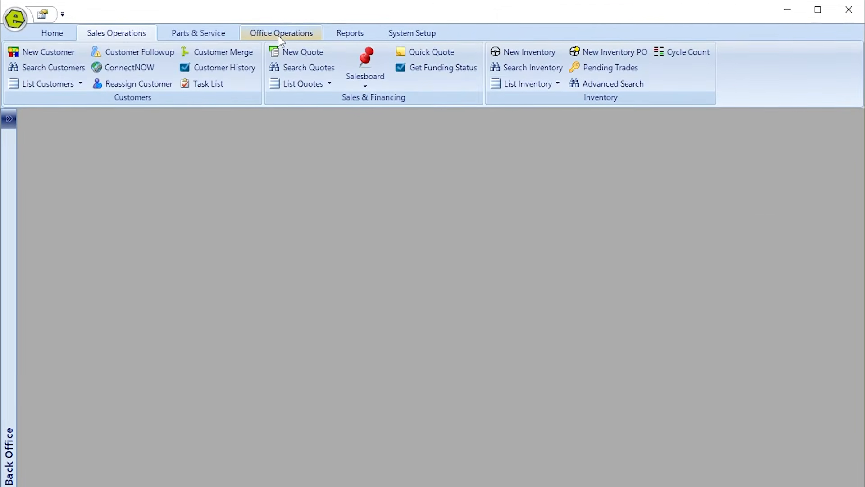
List unposted stock via QuickBooks Online and select Jacksonville unit KS10863.
left_click(278, 35)
left_click(56, 68)
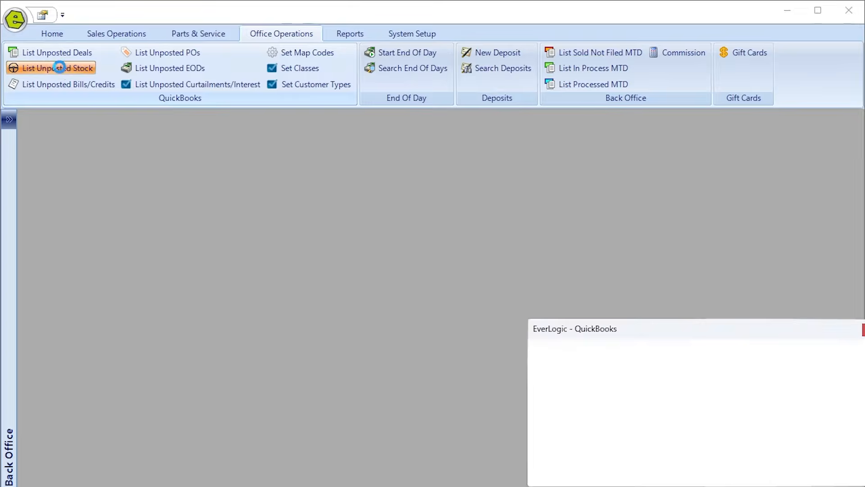
left_click(721, 471)
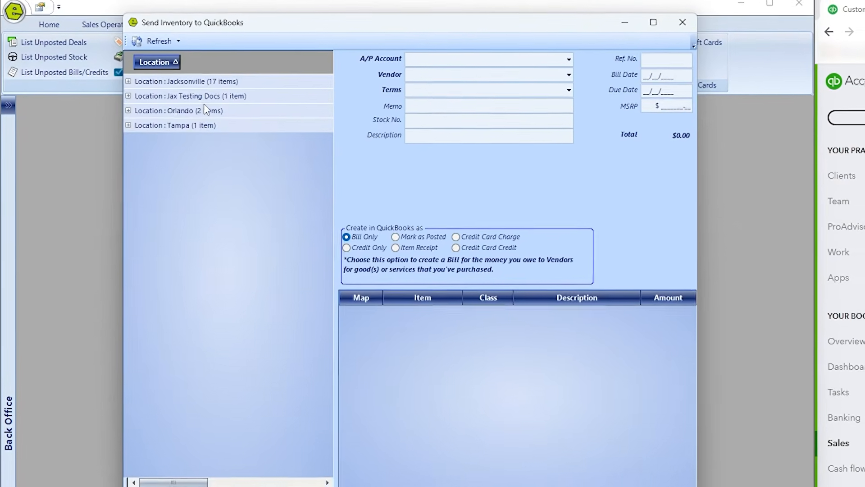
left_click(123, 72)
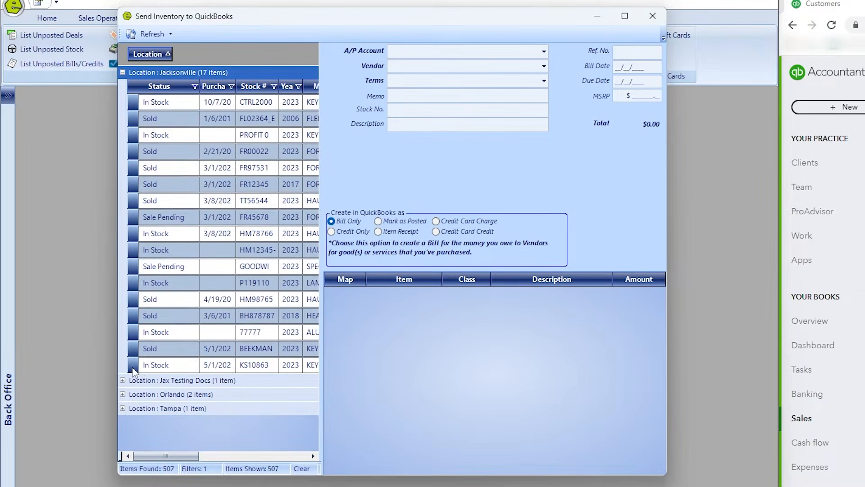
left_click(171, 365)
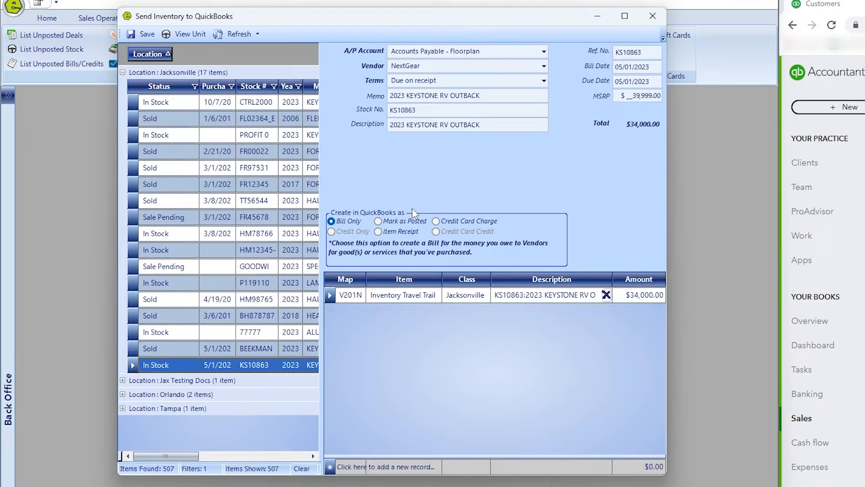
Post the bill with A/P Account Floorplan, Terms Floorplan and item Inventory Travel Trailer - New.
left_click(544, 51)
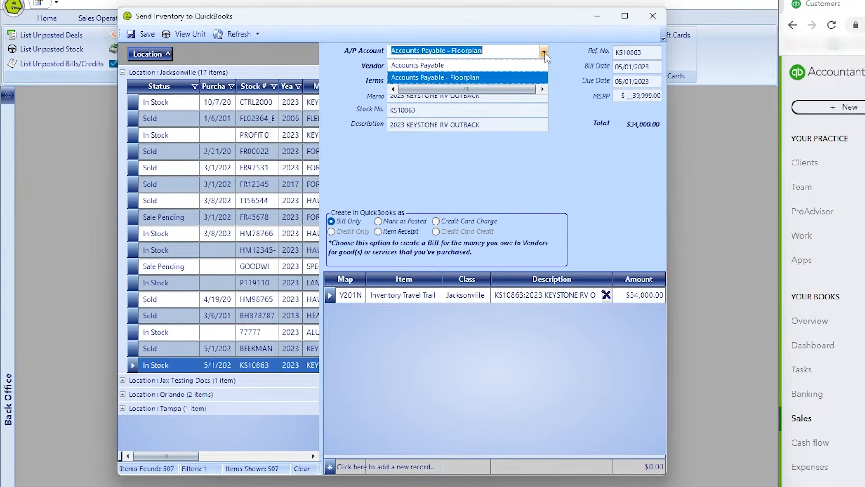
left_click(458, 77)
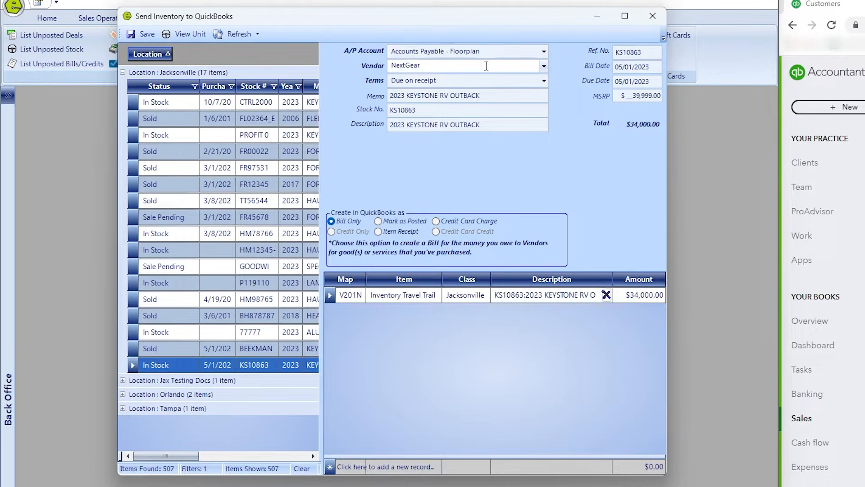
left_click(490, 81)
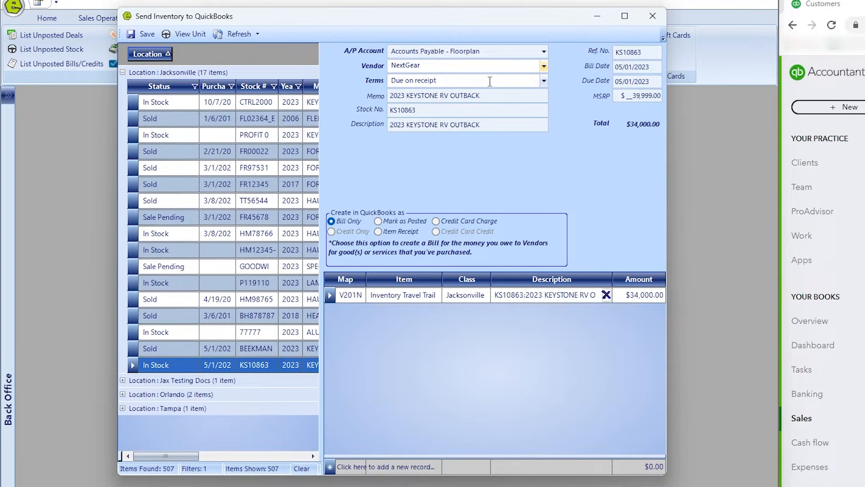
left_click(544, 81)
left_click(449, 102)
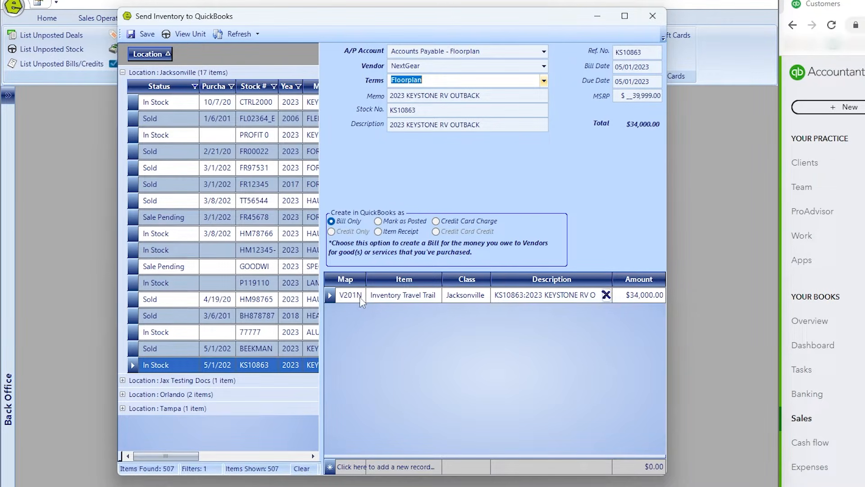
left_click(436, 296)
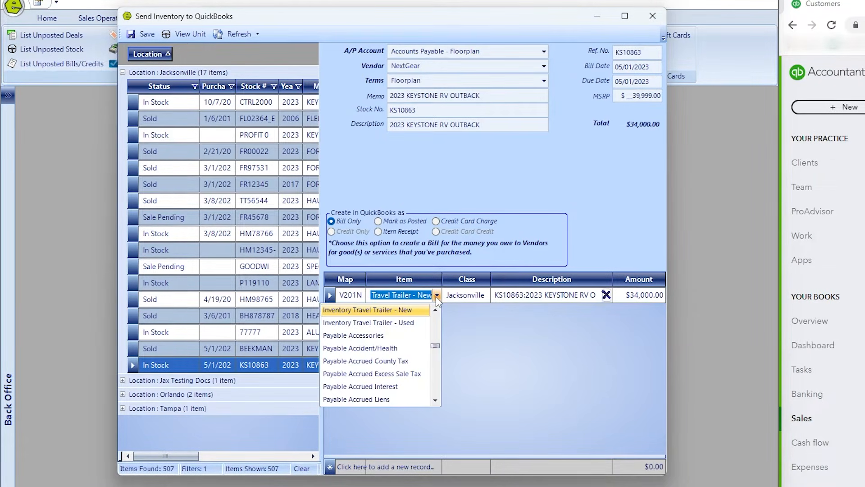
left_click(394, 310)
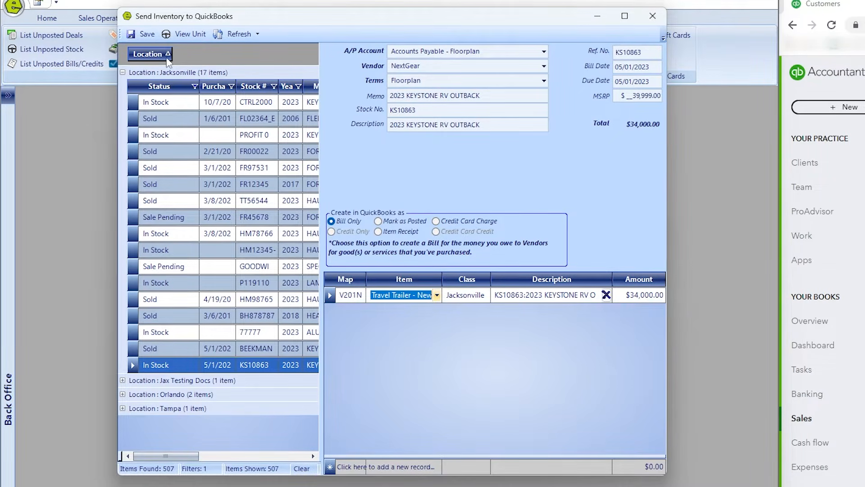
left_click(148, 35)
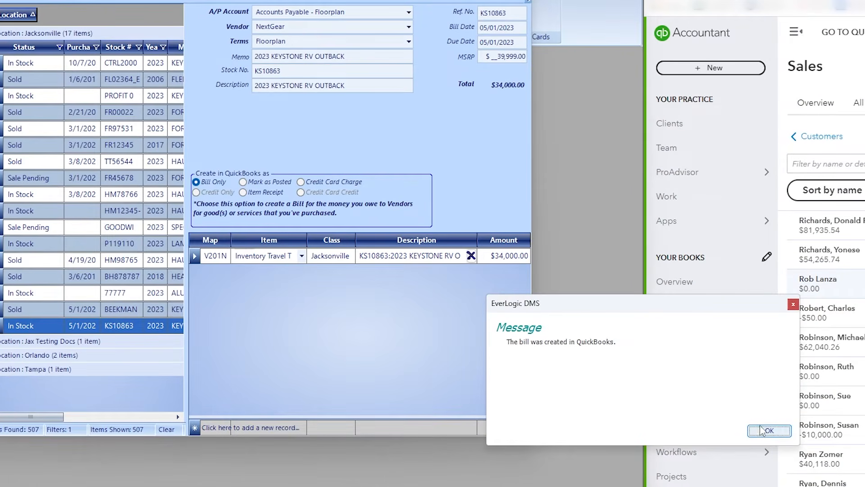
left_click(770, 431)
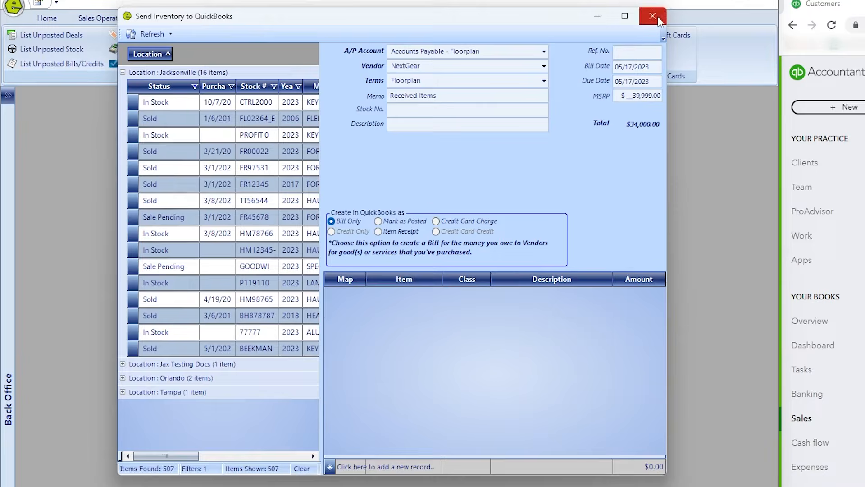
Close Send Inventory and review NextGear's vendor transactions for the $34,000 KS10863 bill.
left_click(653, 17)
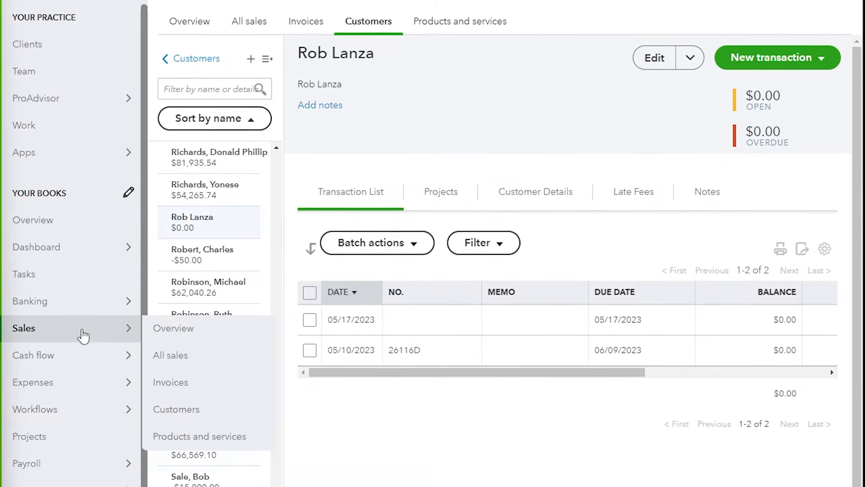
mouse_move(75, 464)
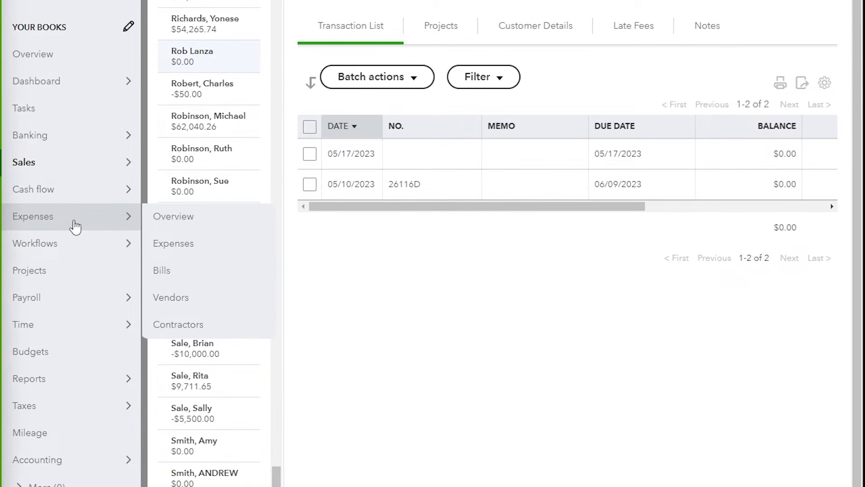
left_click(175, 300)
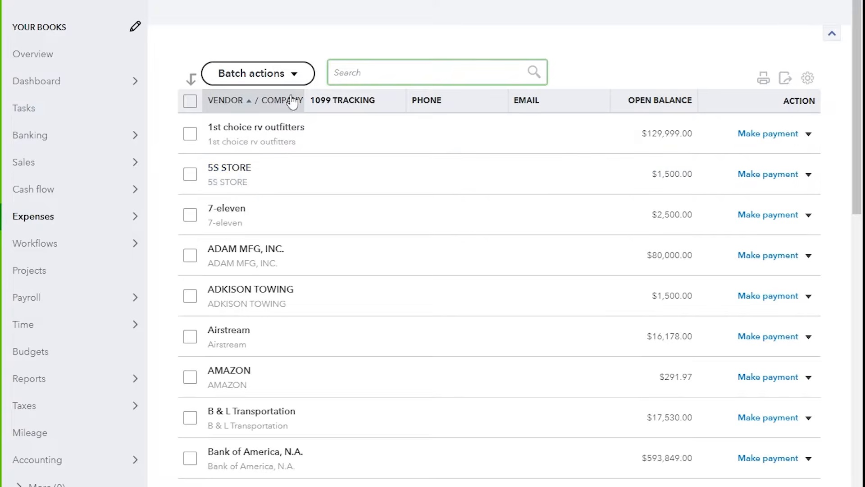
type("nextgear")
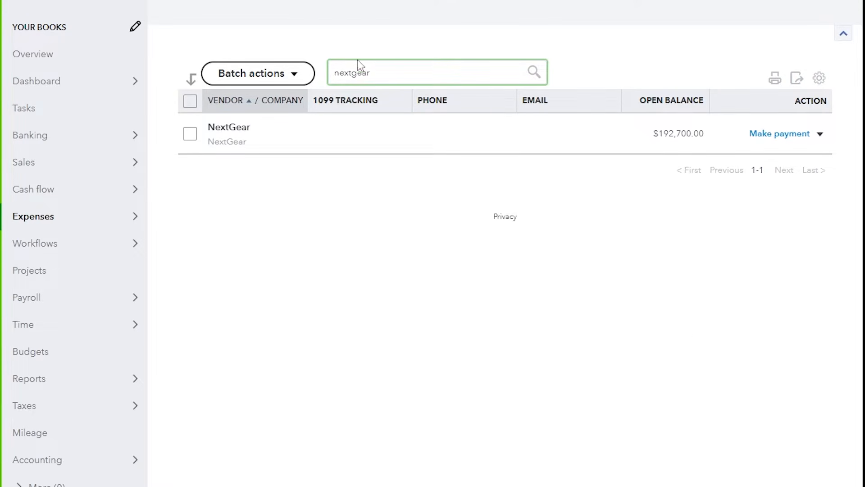
left_click(230, 128)
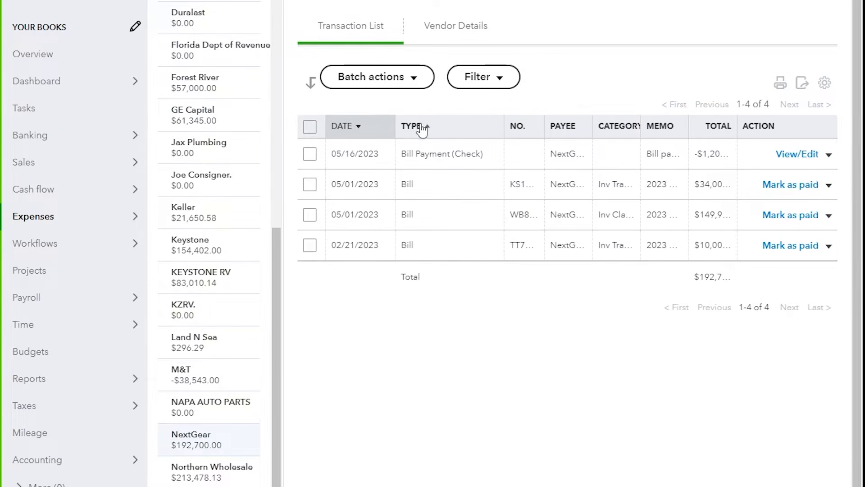
left_click_drag(737, 126, 778, 130)
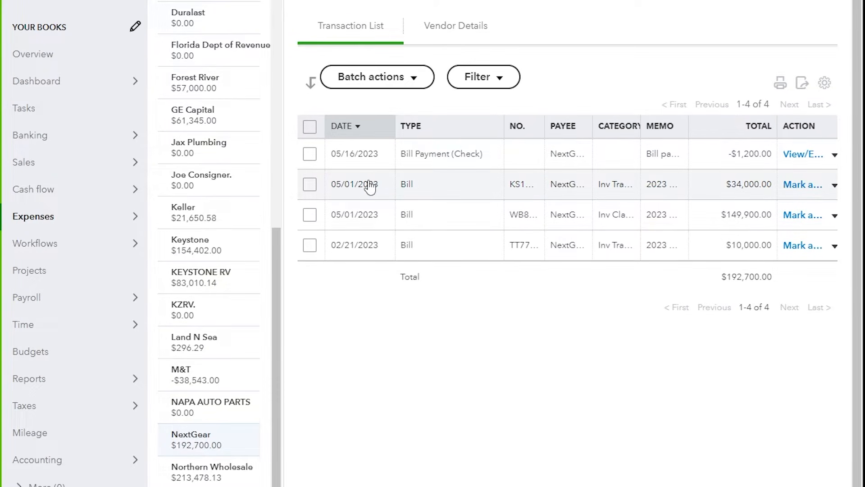
scroll(370, 186, "down", 2)
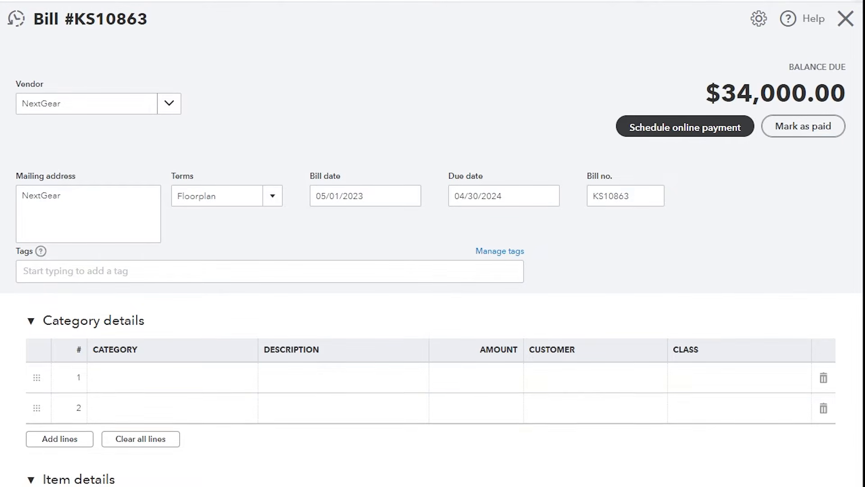
scroll(135, 293, "down", 8)
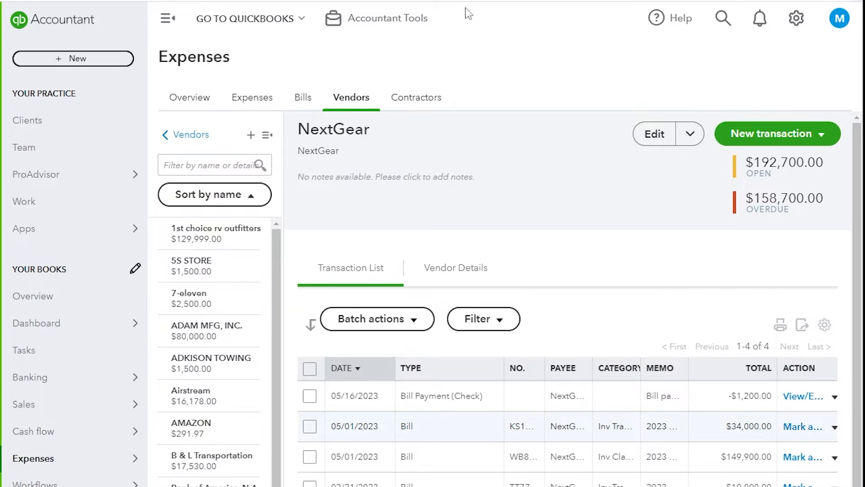
mouse_move(72, 377)
scroll(58, 406, "down", 6)
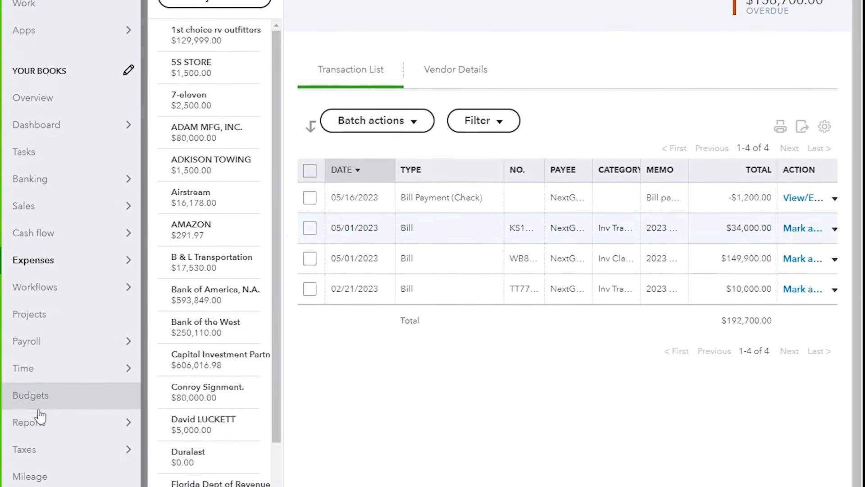
Run the Balance Sheet Summary for This Month and drill into the Other Current Assets total.
mouse_move(66, 341)
left_click(171, 310)
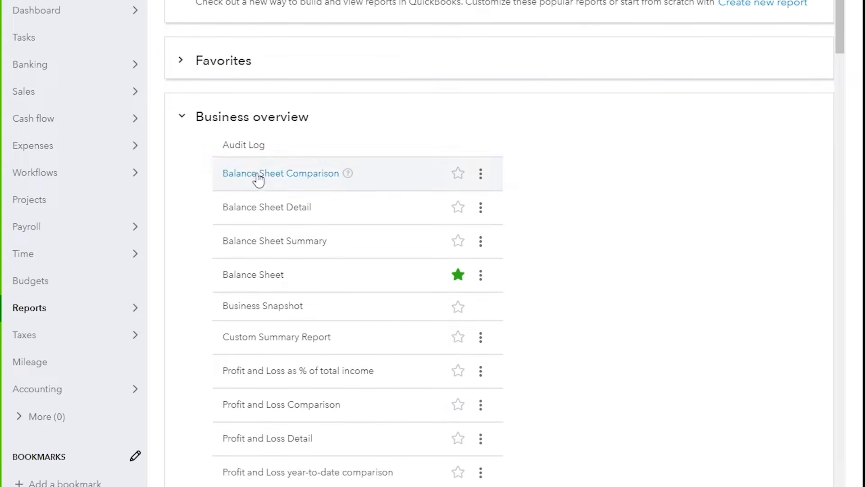
left_click(260, 243)
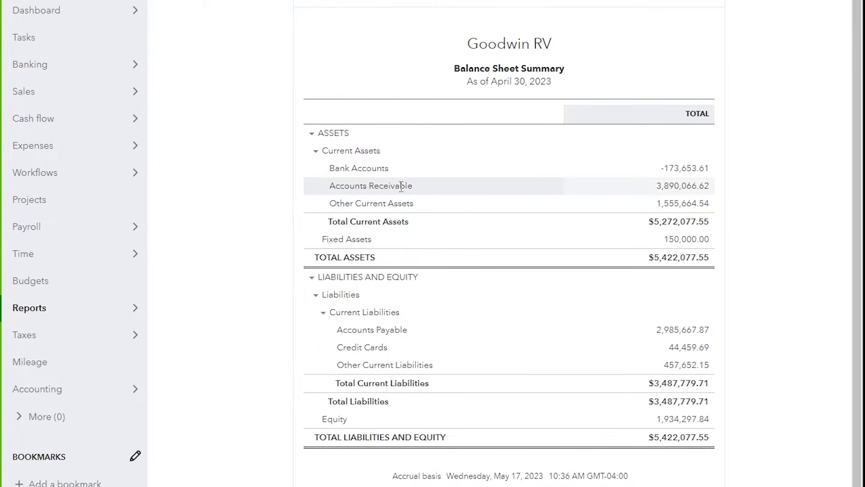
scroll(396, 186, "up", 5)
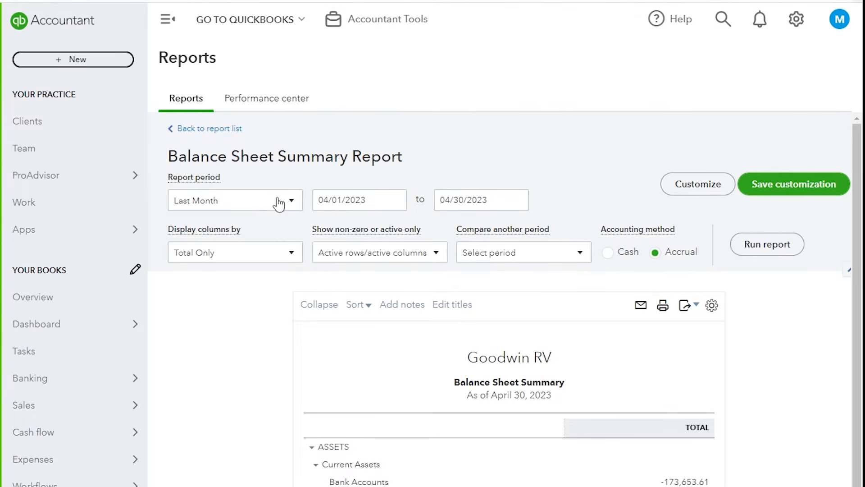
left_click(284, 201)
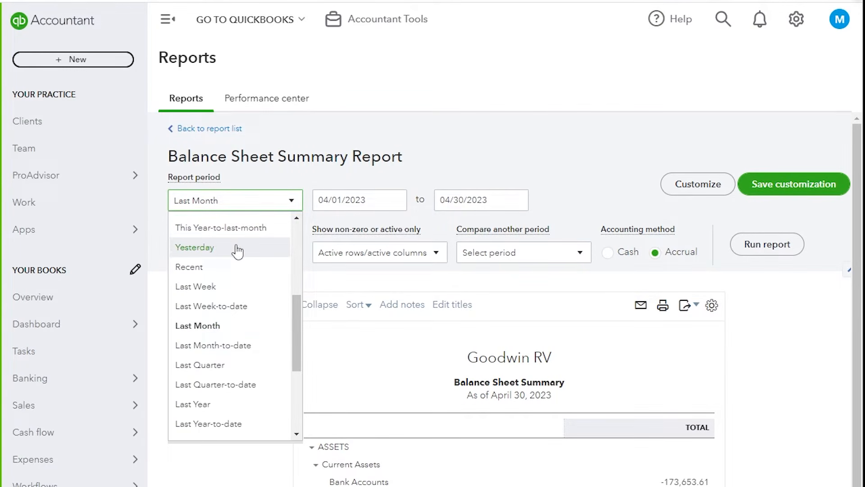
scroll(238, 248, "up", 3)
left_click(205, 246)
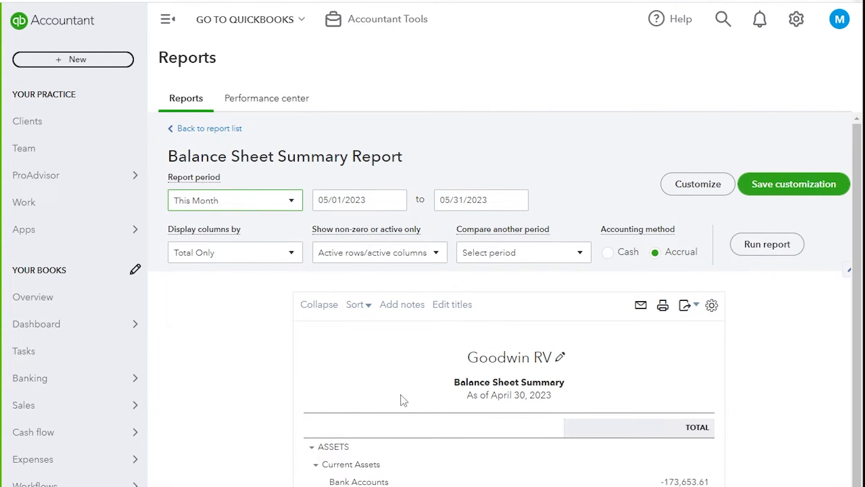
left_click(752, 245)
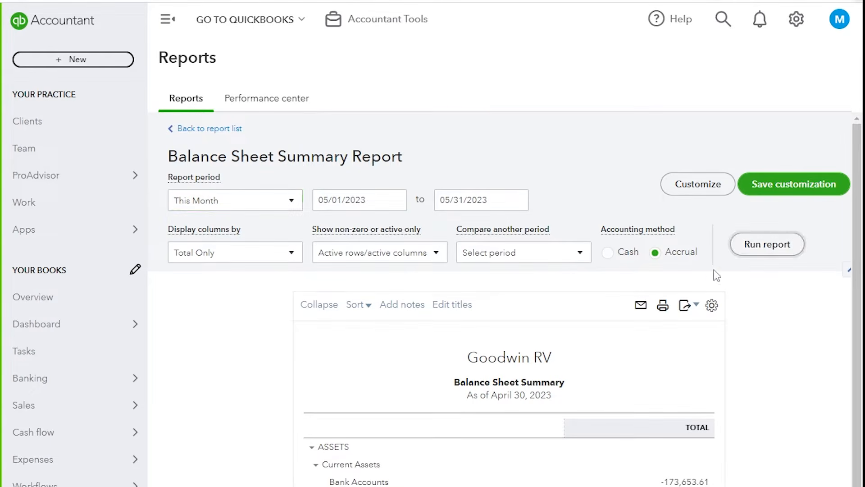
scroll(541, 361, "down", 7)
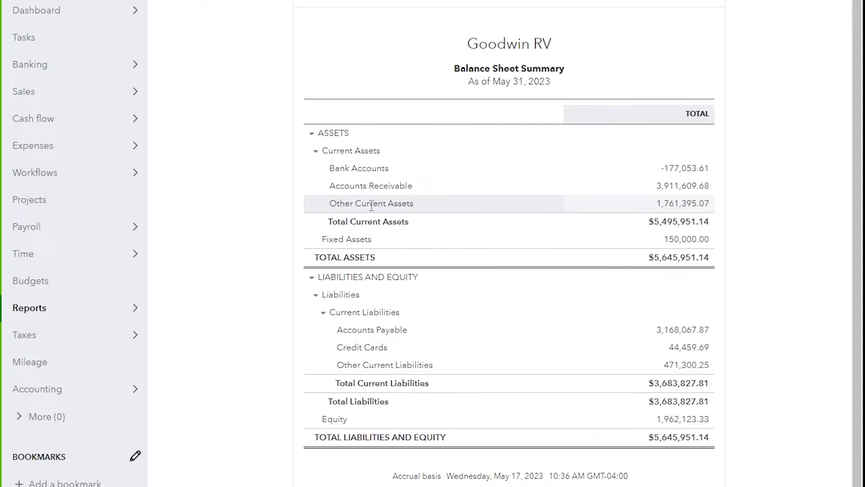
left_click(684, 203)
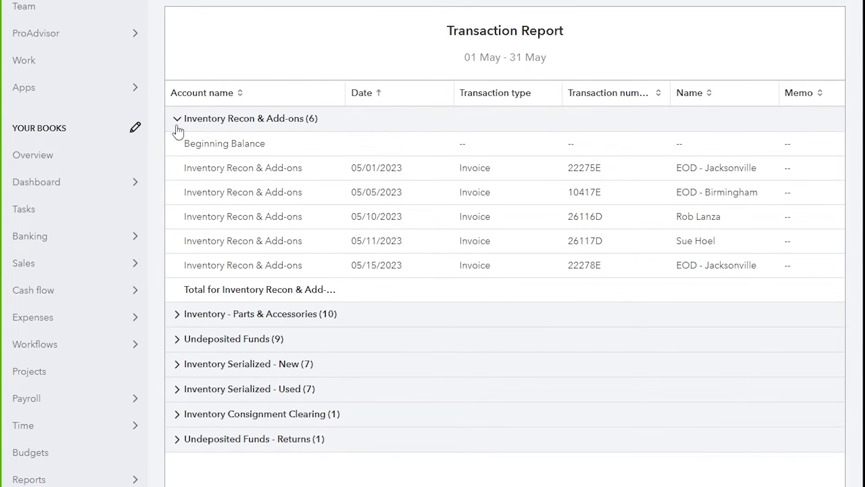
Inspect the Inventory Serialized - New group's Inv Travel Trailer - New transactions, then collapse them.
left_click(177, 120)
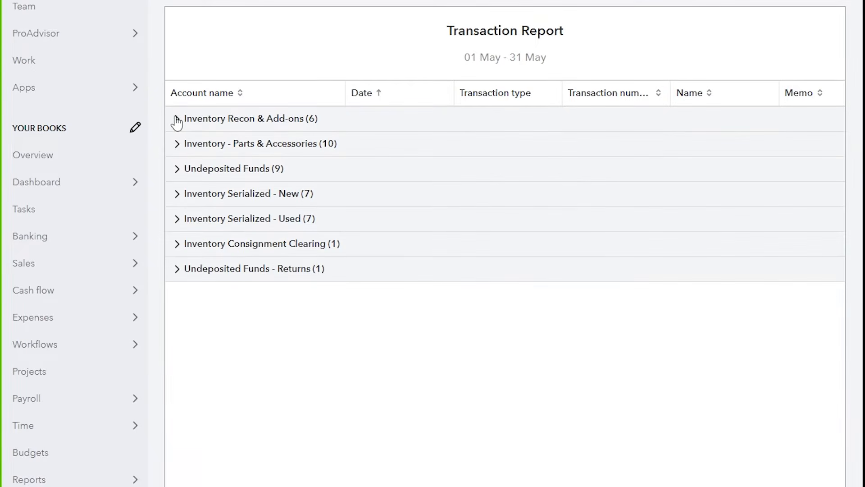
left_click(177, 195)
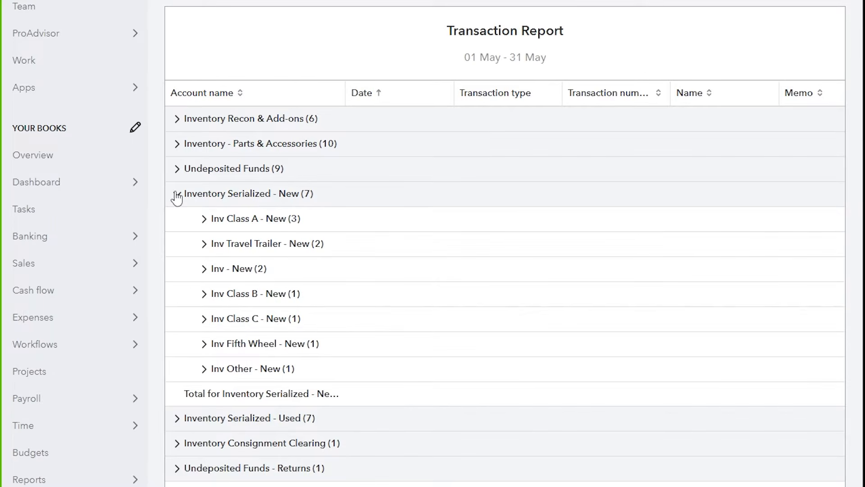
left_click(204, 244)
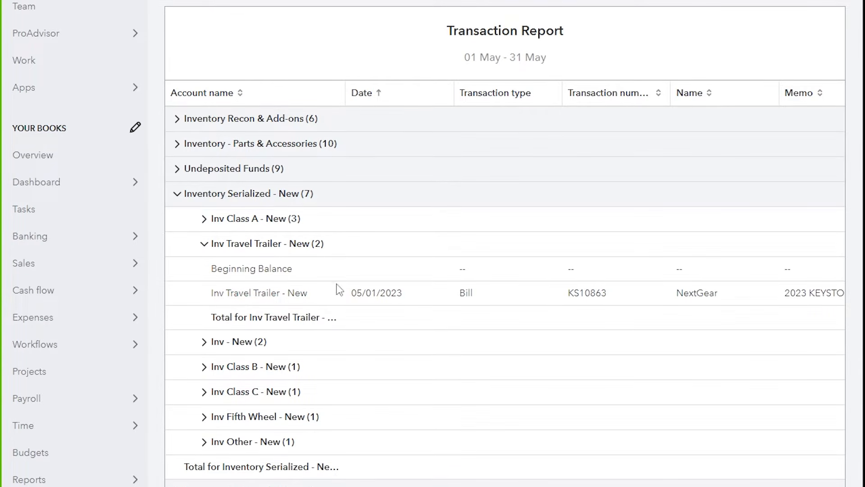
left_click(204, 245)
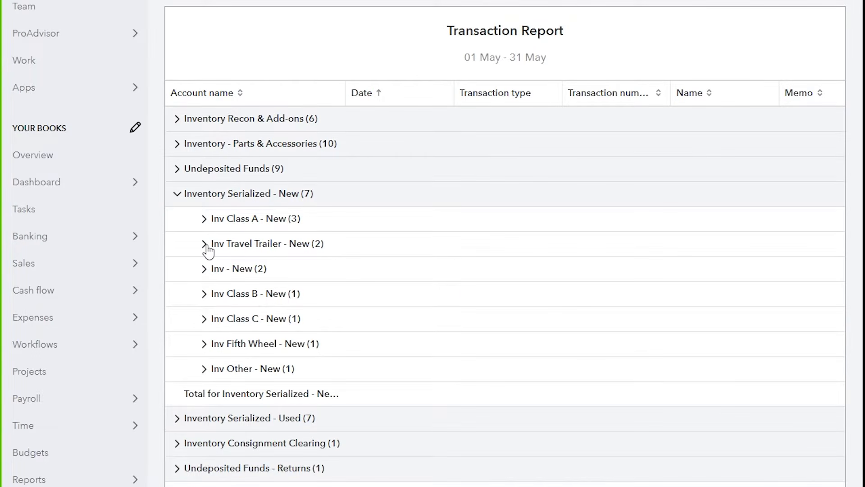
left_click(177, 194)
scroll(225, 158, "up", 3)
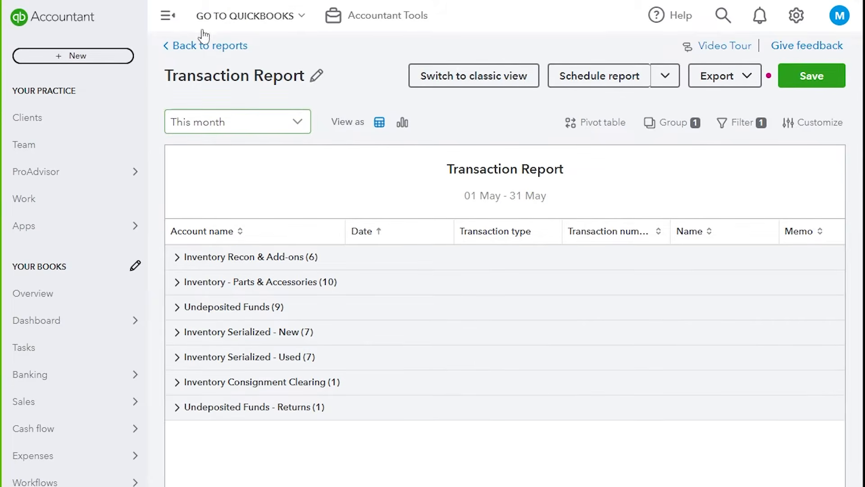
Drill from the balance sheet's Accounts Payable amount into Accounts Payable - Floorplan detail.
left_click(203, 47)
scroll(315, 352, "down", 2)
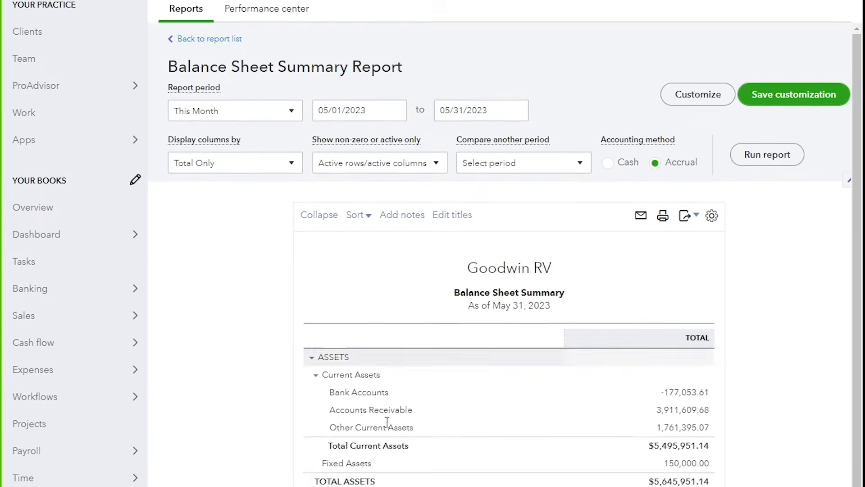
scroll(359, 387, "down", 5)
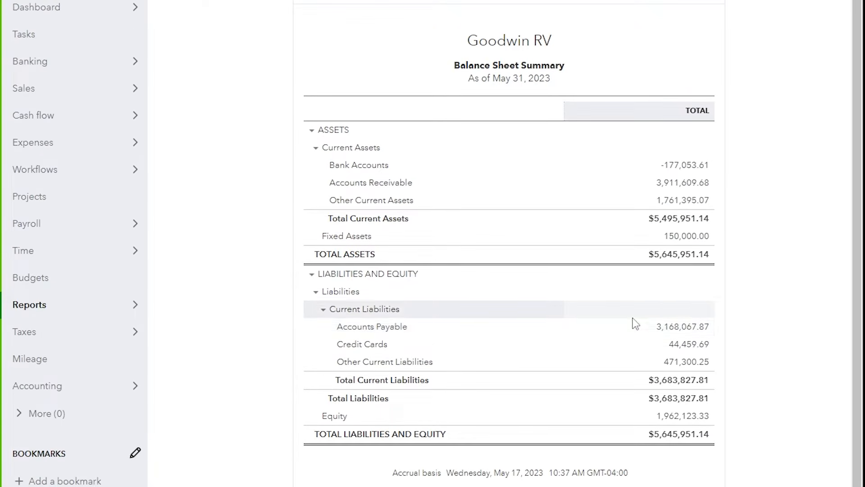
left_click(671, 327)
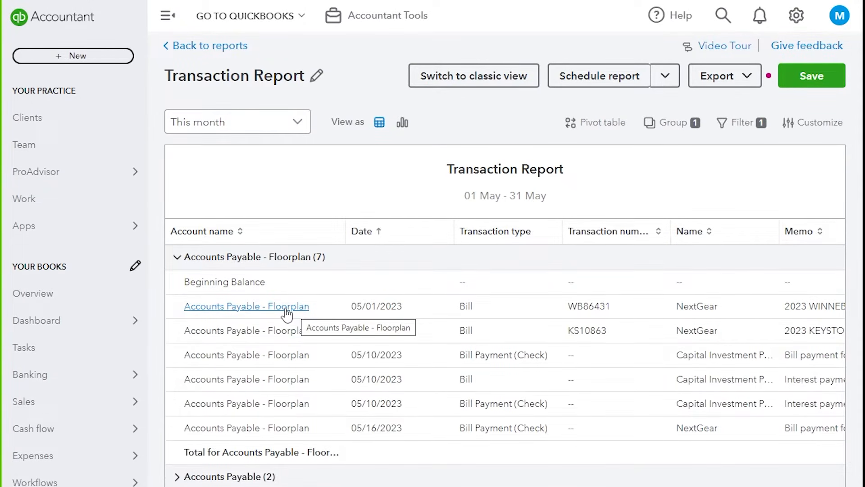
left_click(233, 334)
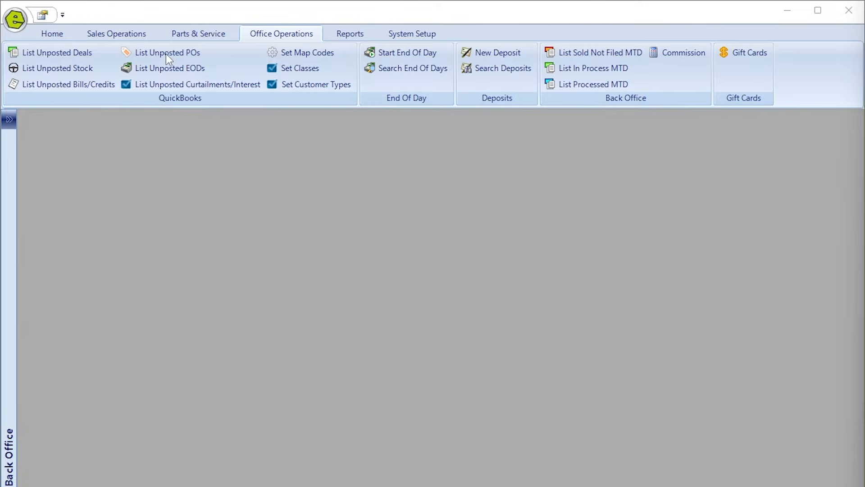
Search open purchase orders for vendor NTP Distribution in Receive POs.
left_click(198, 34)
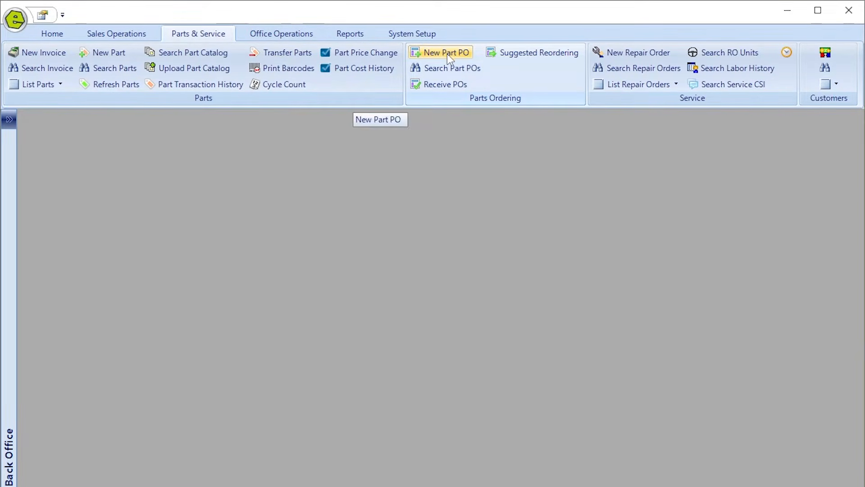
left_click(452, 84)
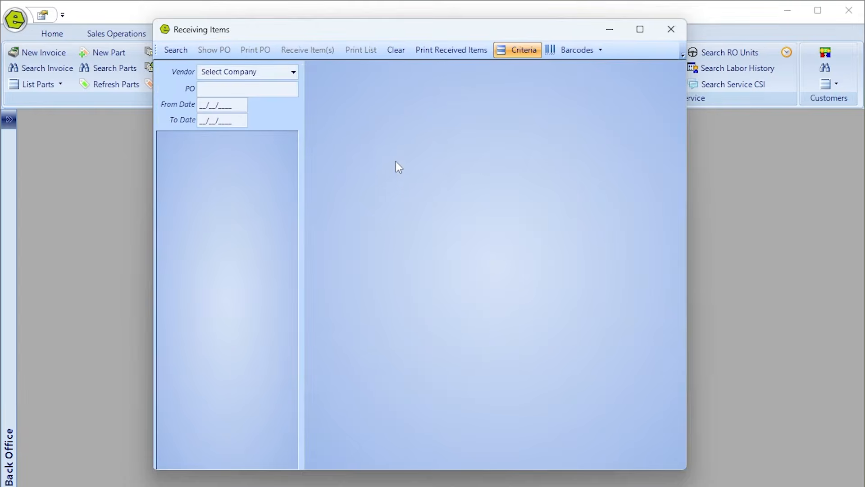
left_click(267, 71)
type("net")
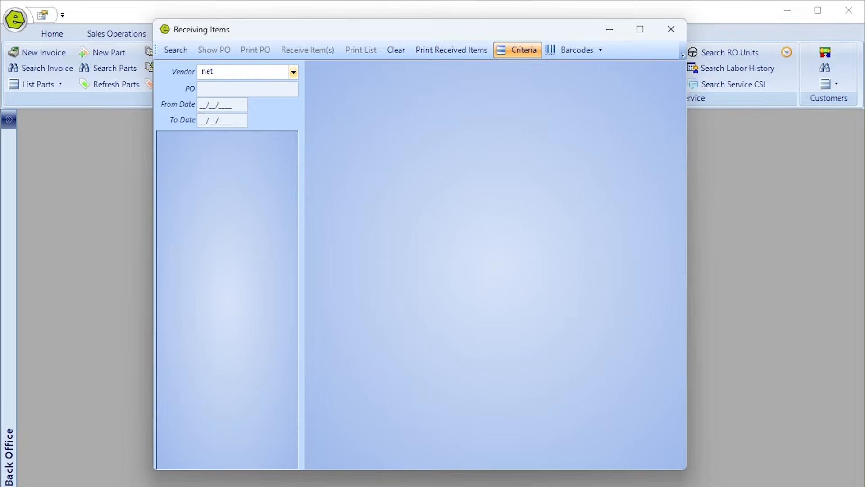
key("BackSpace")
key("BackSpace")
type("tp")
key("Tab")
left_click(173, 52)
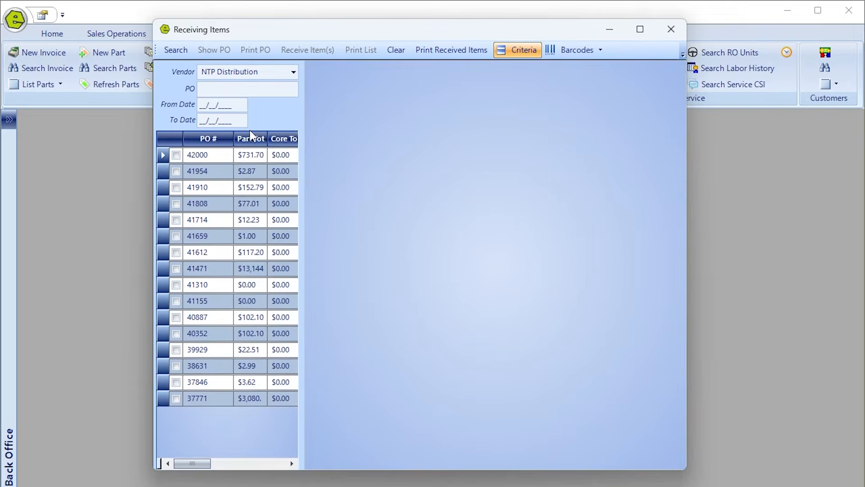
Tick POs 42000, 41954, 41910 and 41808 and receive their items.
left_click(175, 155)
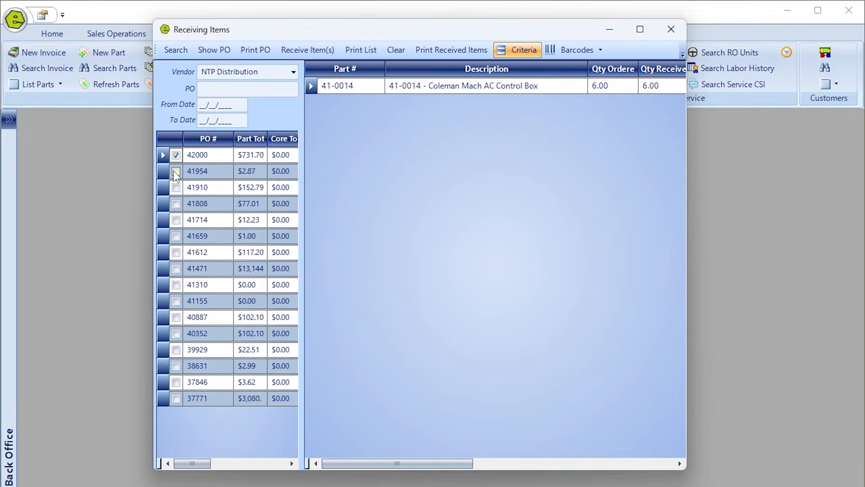
left_click(176, 171)
left_click(176, 187)
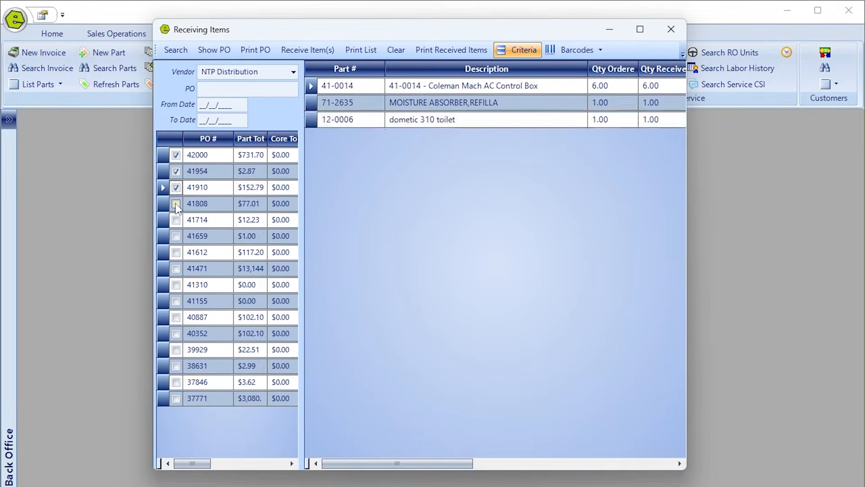
left_click(175, 203)
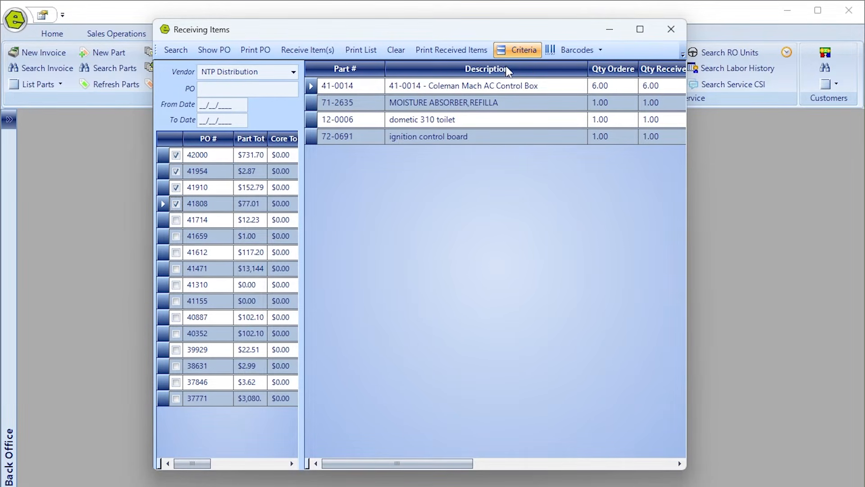
left_click(309, 51)
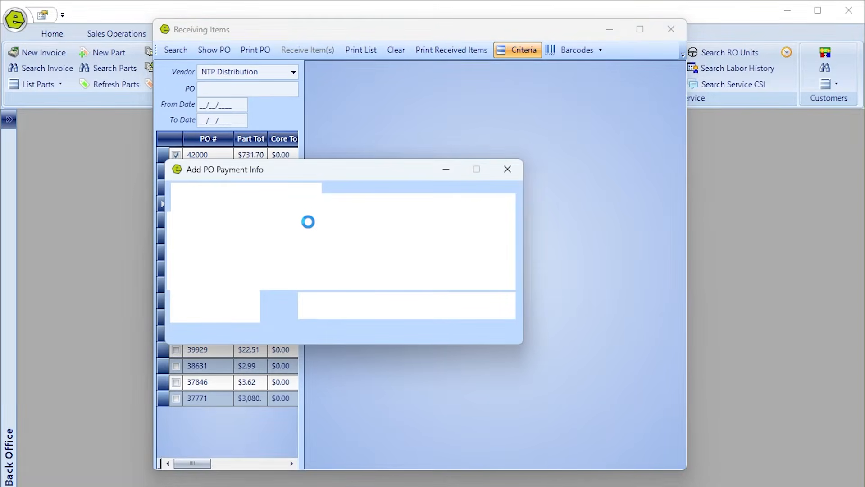
Set A/P Bill Pay as the payment method for POs 42000, 41954 and 41910, then close the form.
left_click(337, 239)
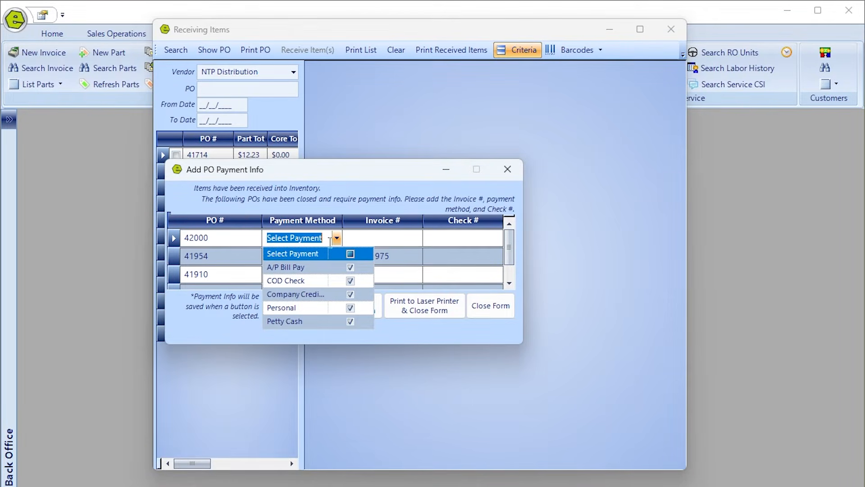
left_click(310, 270)
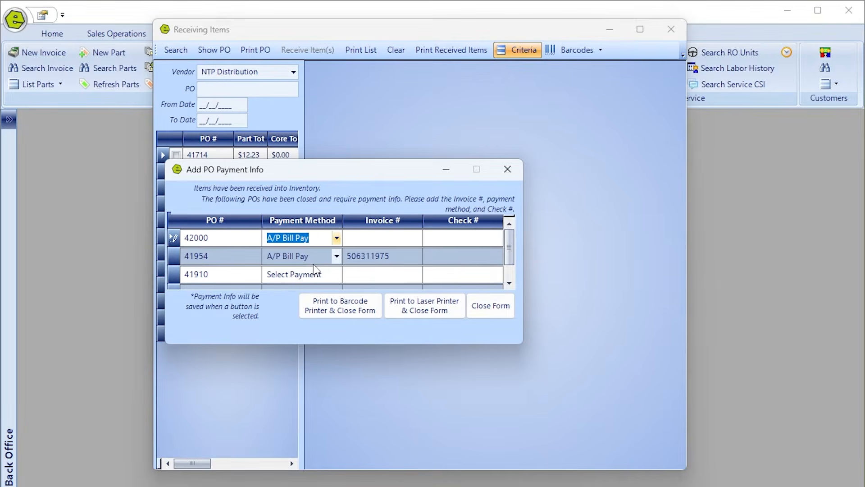
key("Tab")
left_click(336, 256)
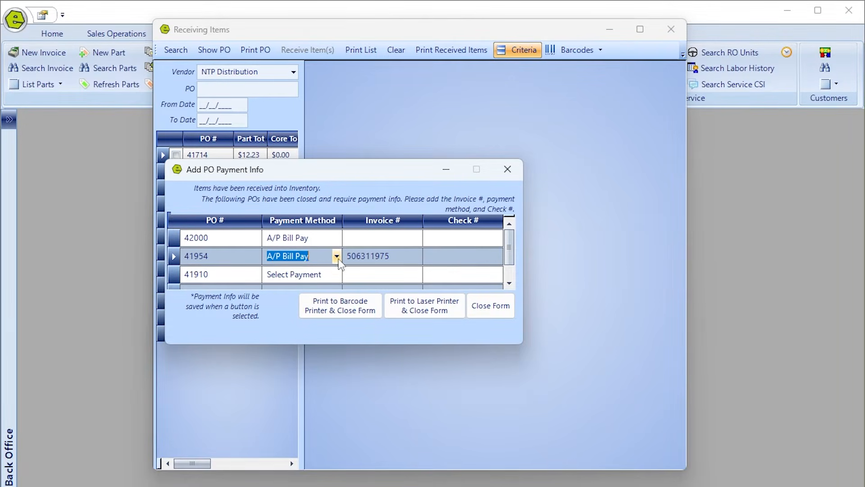
left_click(336, 275)
left_click(318, 303)
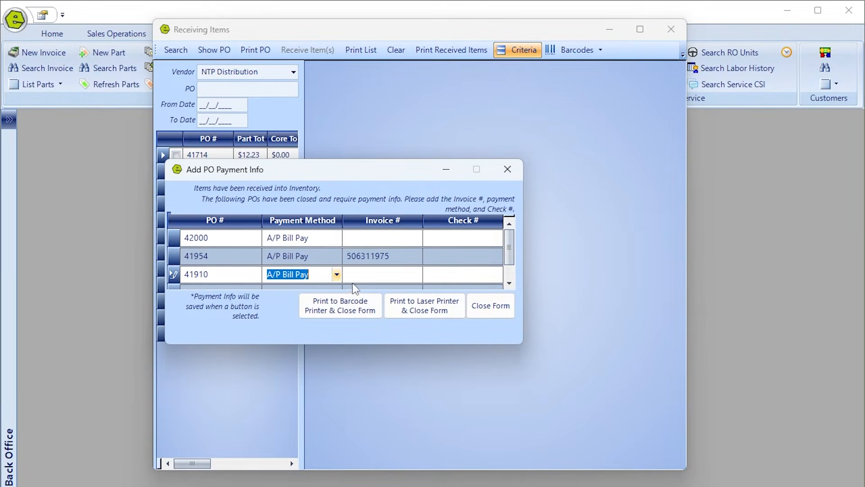
scroll(461, 270, "down", 1)
scroll(334, 274, "up", 1)
scroll(333, 274, "down", 1)
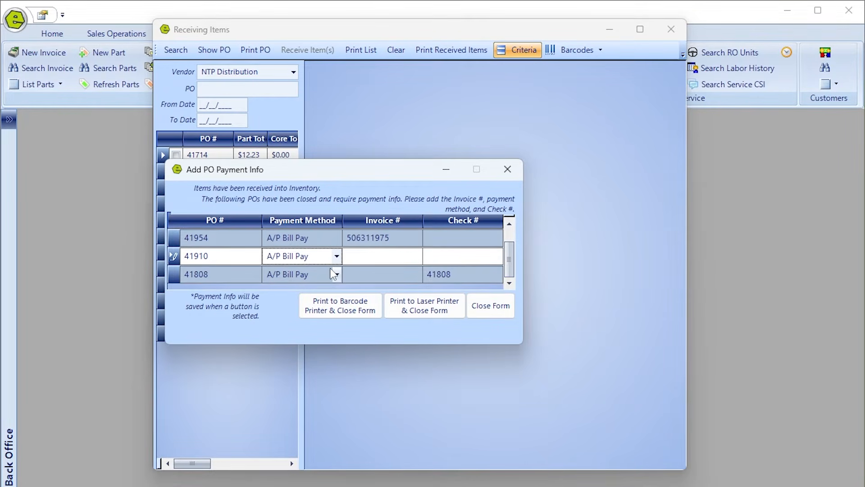
left_click(490, 308)
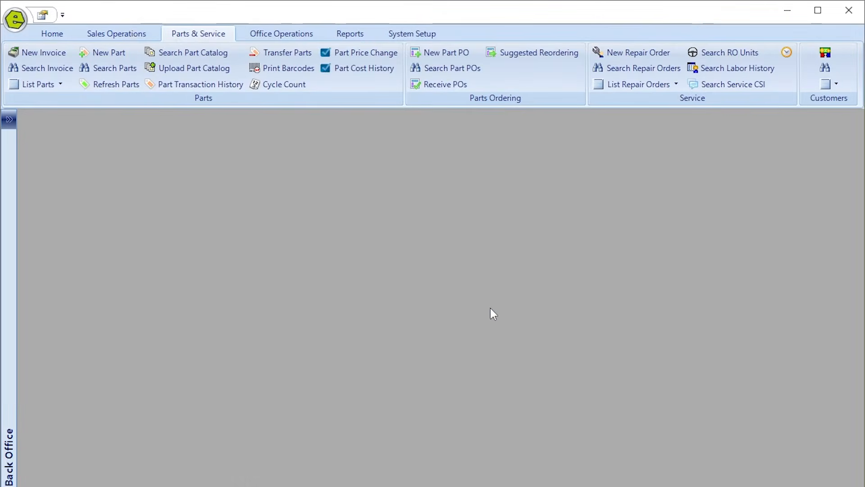
Post PO 42213 to QuickBooks Online as a $2,001.00 NTP Distribution bill under Inventory - Parts & Accessories.
left_click(269, 33)
left_click(176, 54)
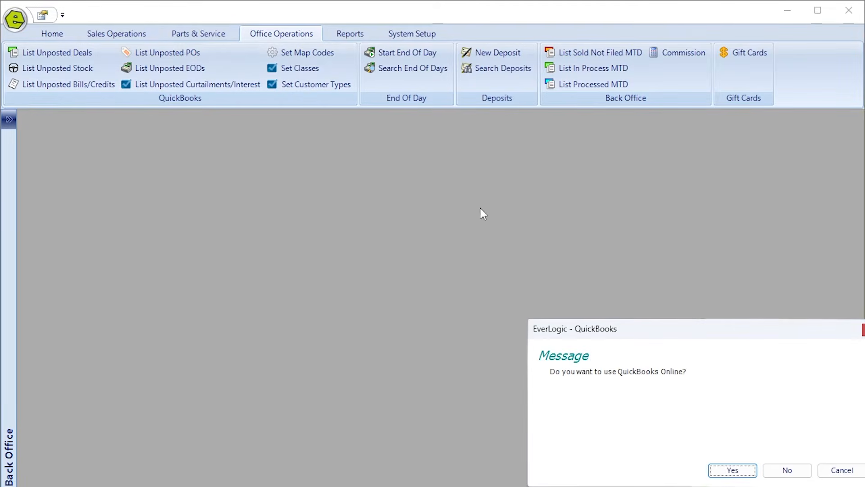
left_click(720, 471)
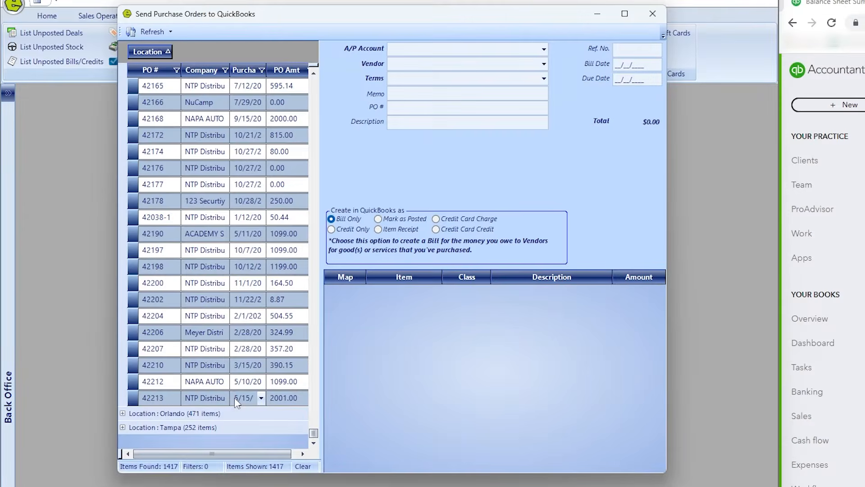
left_click(135, 399)
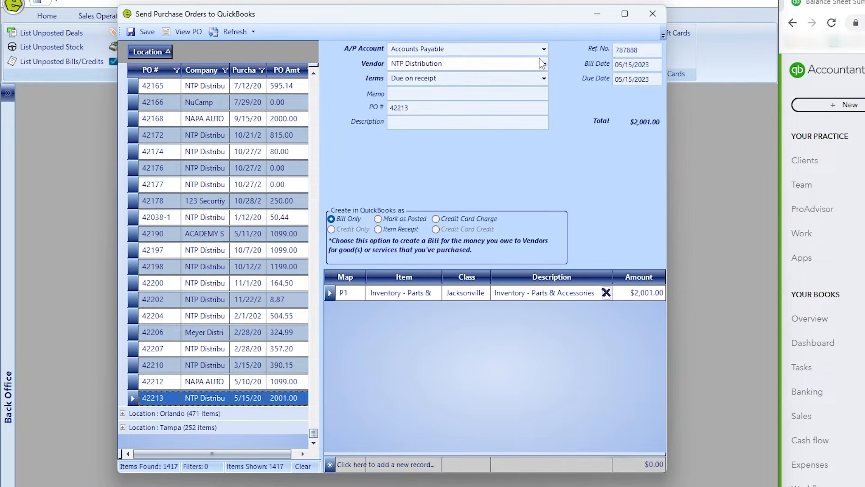
left_click(395, 297)
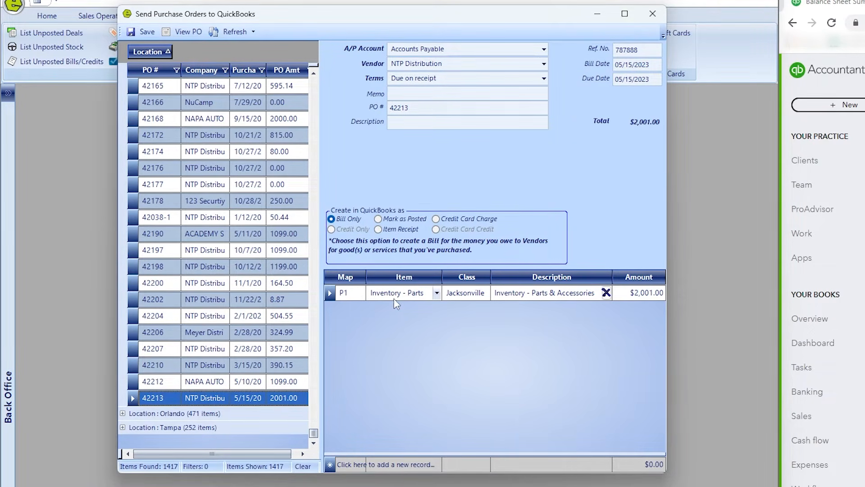
left_click(434, 293)
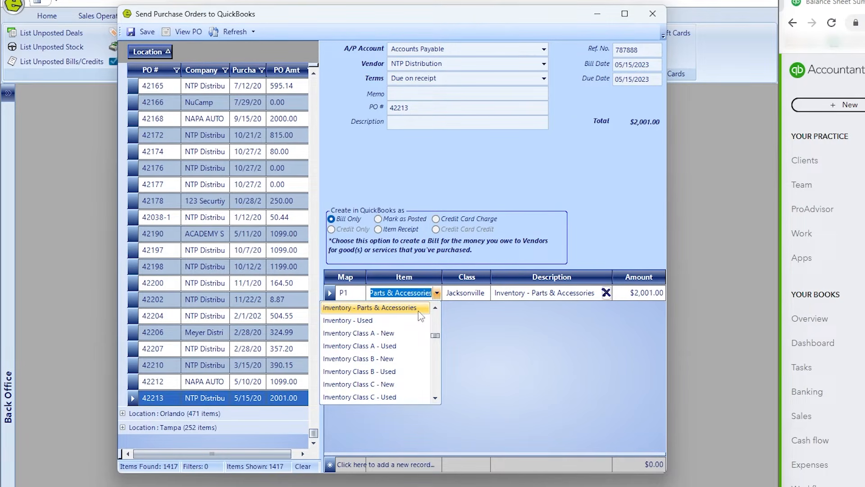
left_click(419, 310)
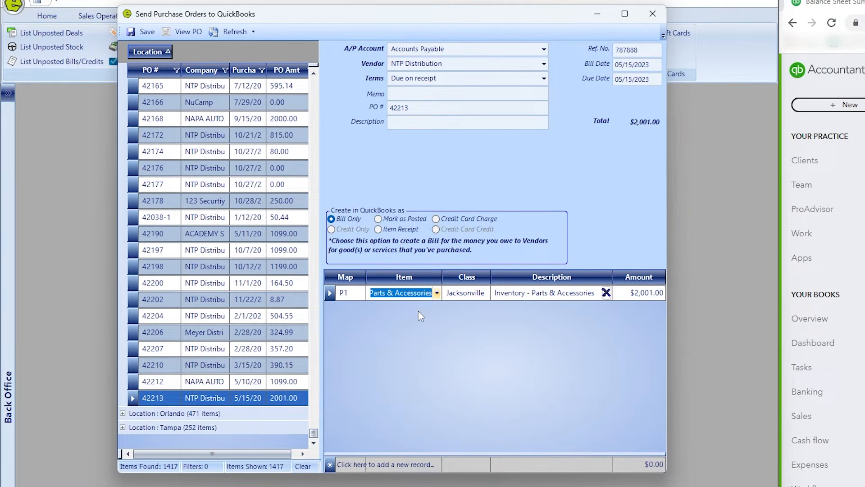
left_click(148, 31)
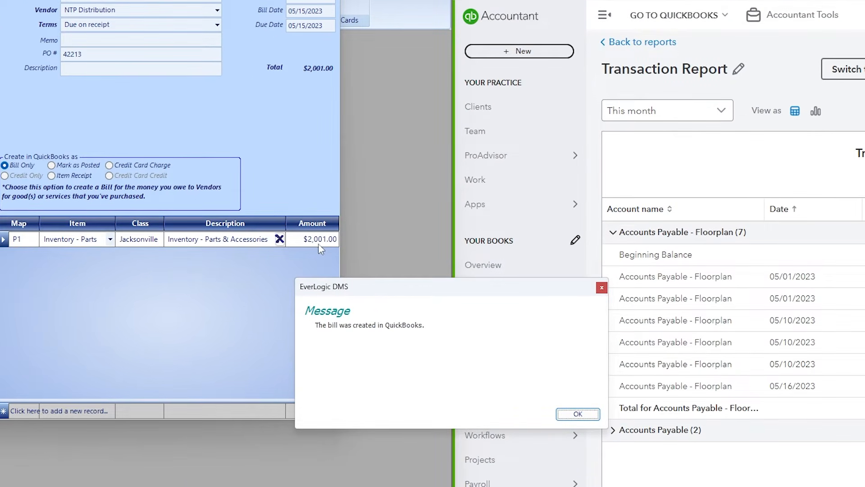
Open NTP Distribution's vendor page in QuickBooks and inspect the 05/15/2023 $2,001.00 bill 787888.
left_click(577, 414)
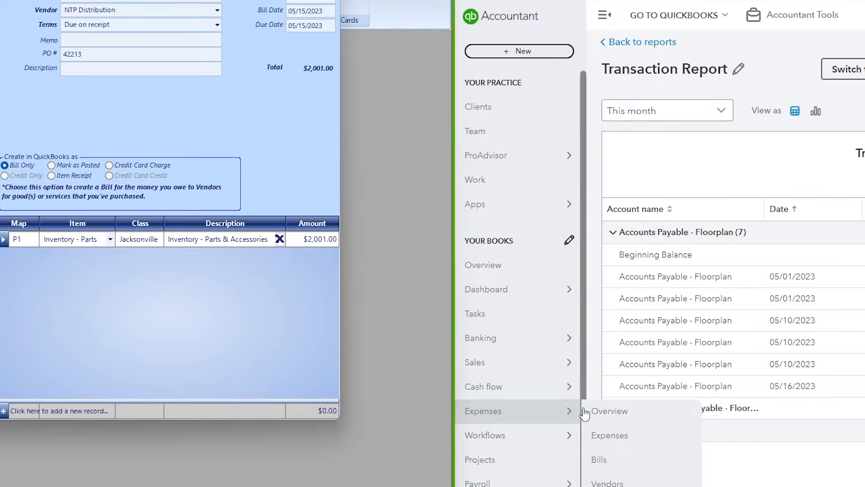
mouse_move(550, 285)
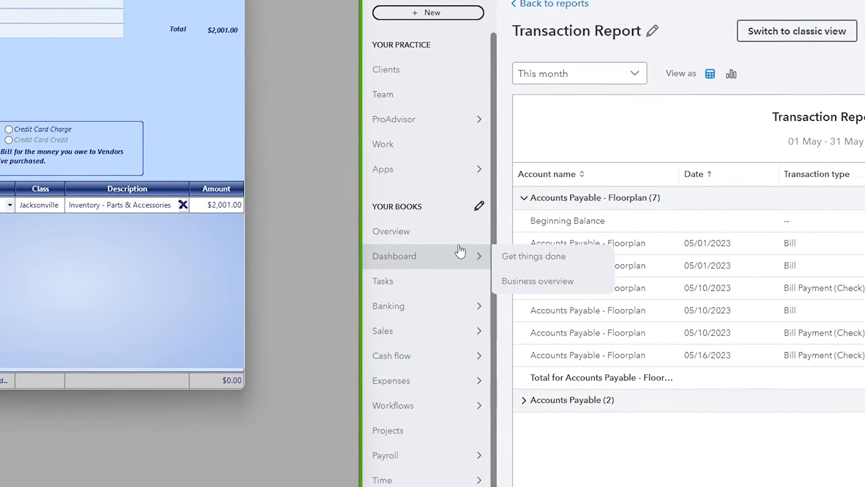
mouse_move(376, 381)
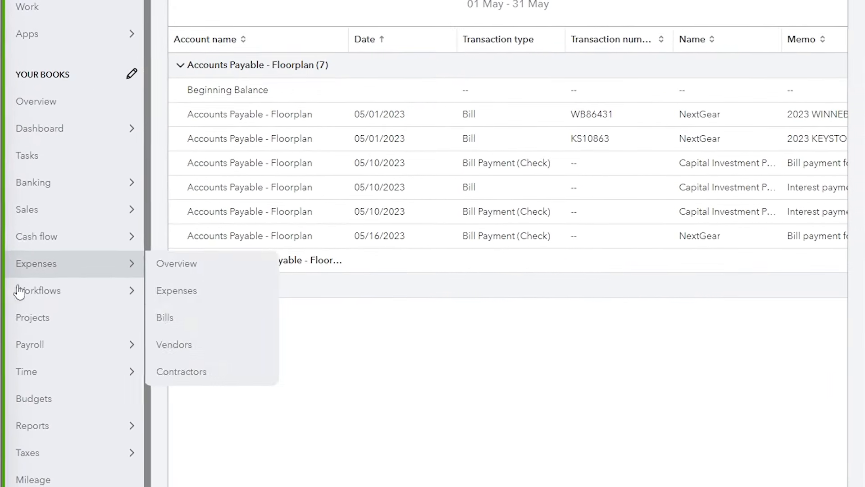
left_click(189, 346)
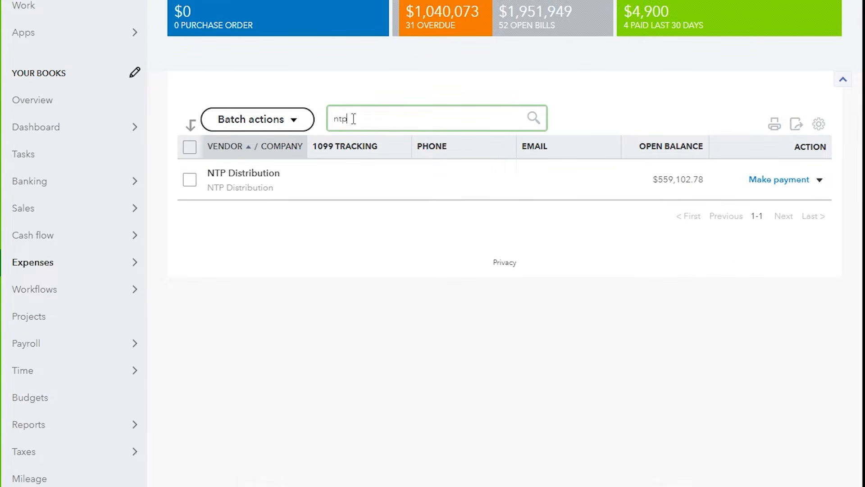
left_click(238, 178)
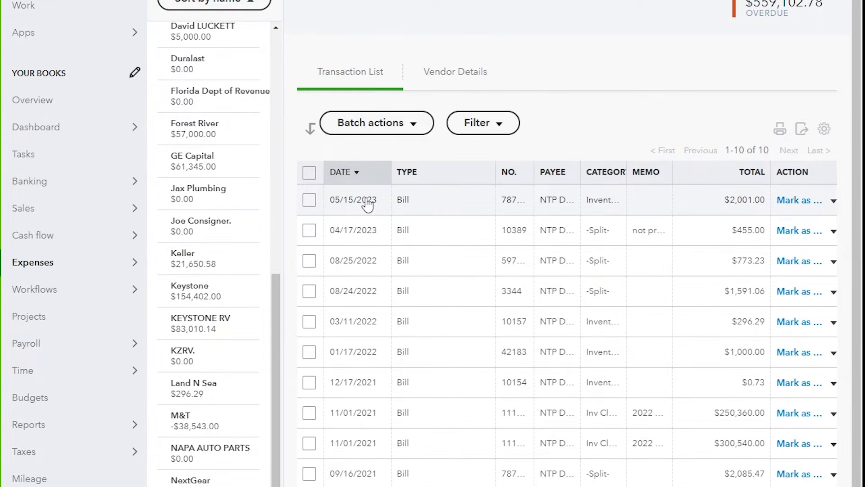
scroll(367, 201, "down", 2)
left_click(379, 135)
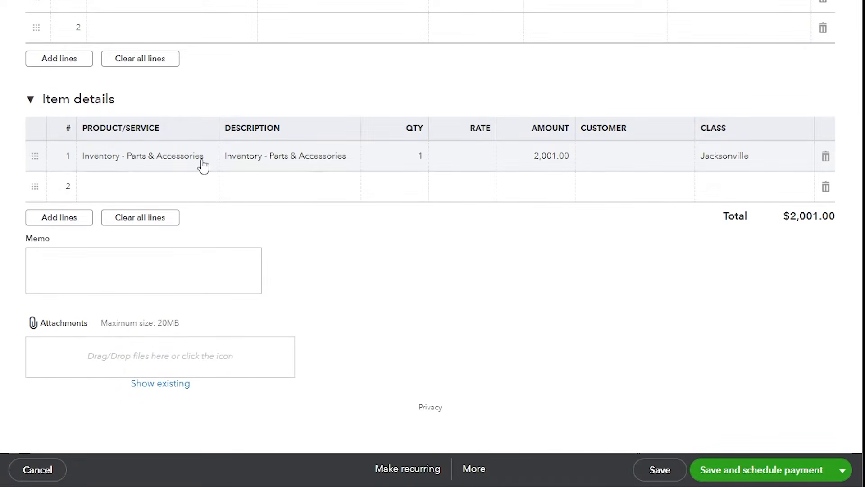
scroll(631, 135, "up", 8)
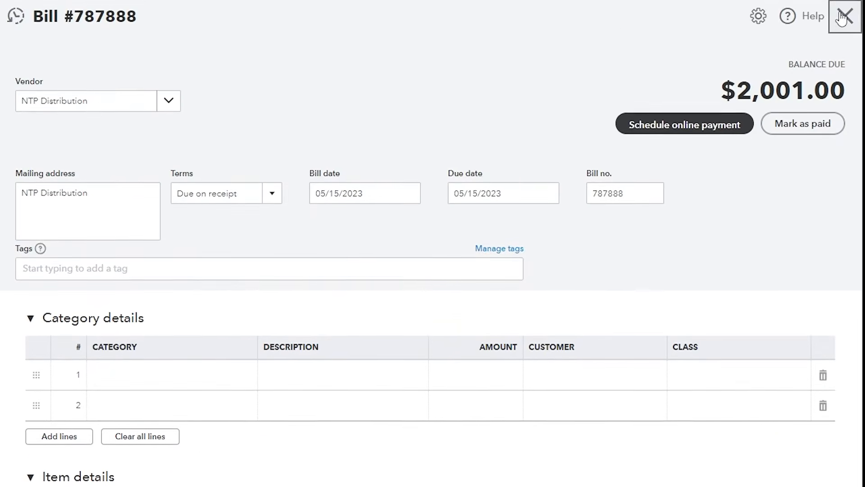
left_click(842, 15)
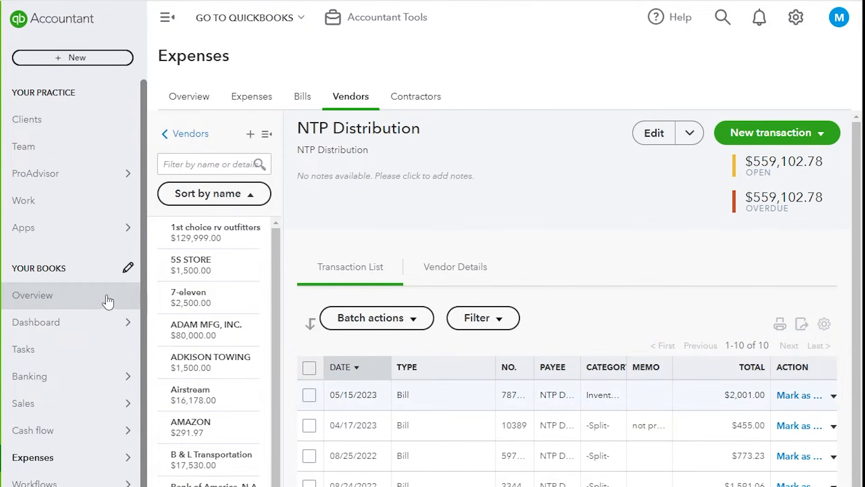
scroll(90, 347, "down", 4)
scroll(66, 209, "down", 3)
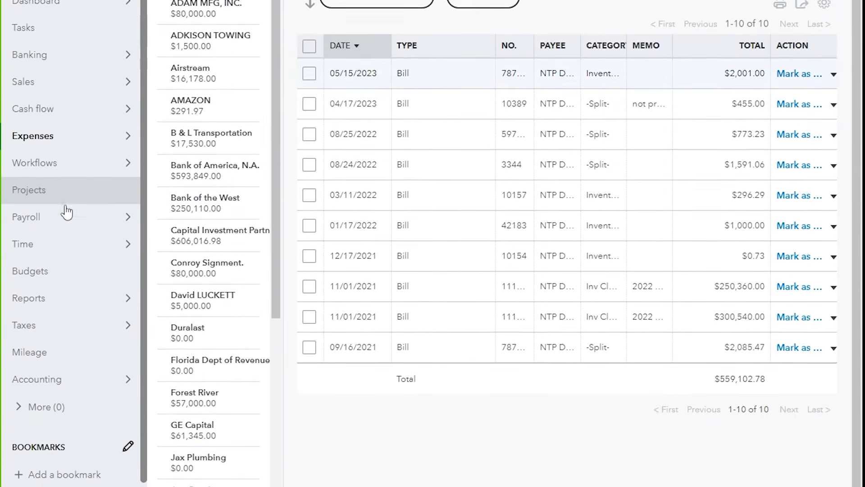
Run the Balance Sheet report with the report period set to Recent.
mouse_move(57, 258)
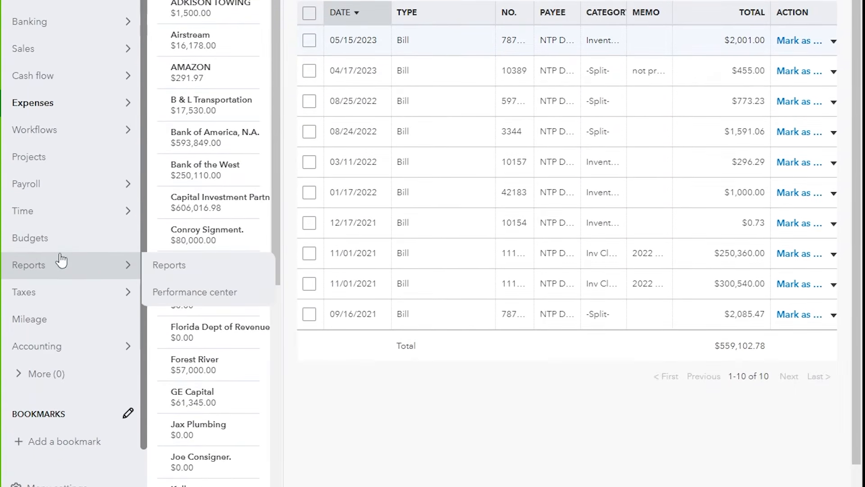
left_click(167, 265)
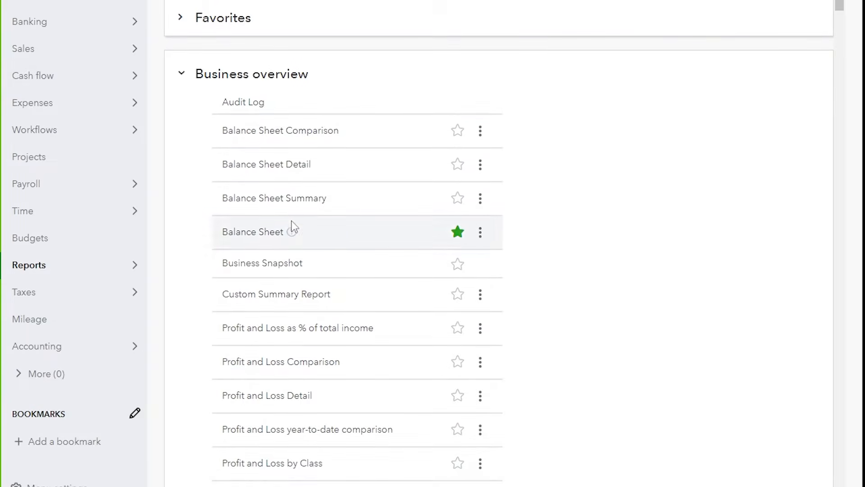
left_click(257, 234)
scroll(290, 166, "up", 4)
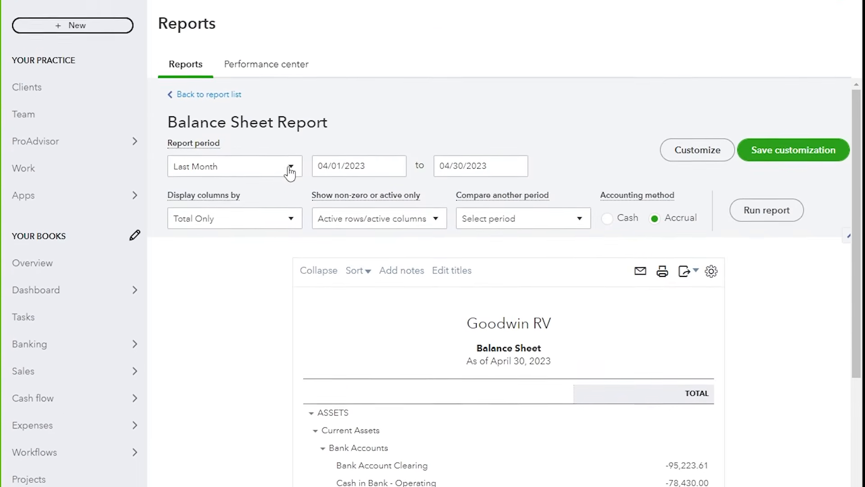
left_click(290, 196)
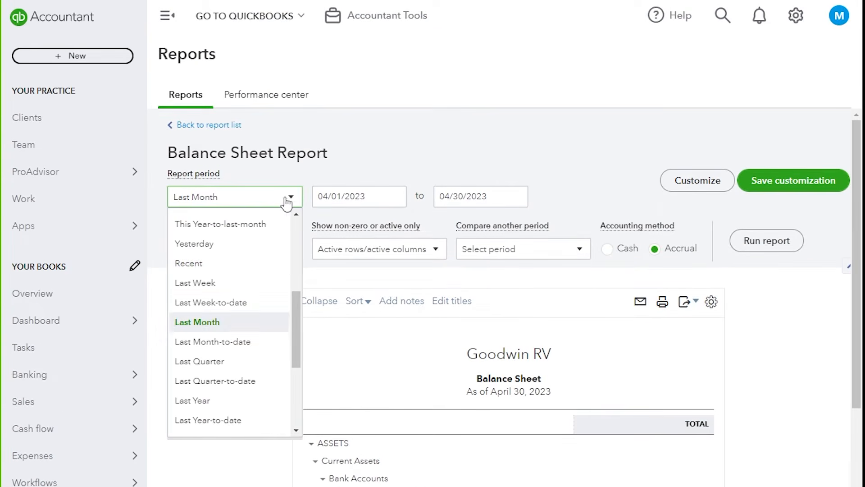
left_click(227, 263)
left_click(767, 241)
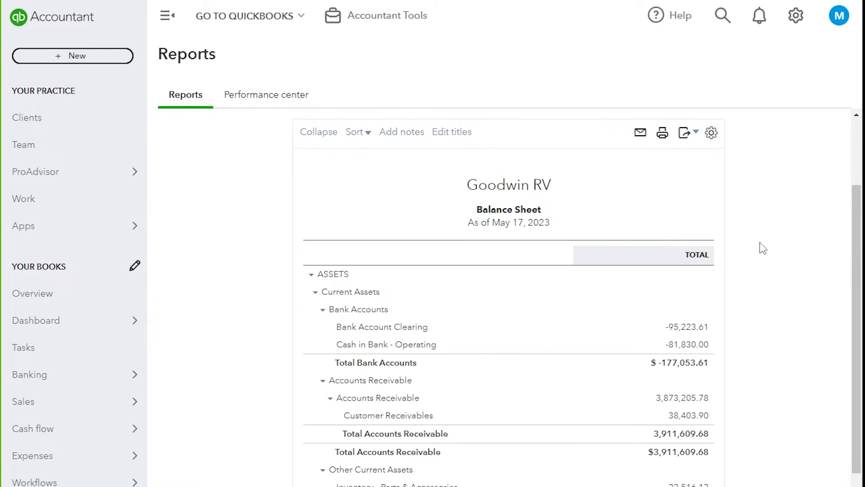
Drill into the Inventory - Parts & Accessories balance and open bill 787888.
scroll(496, 406, "down", 1)
scroll(393, 345, "down", 3)
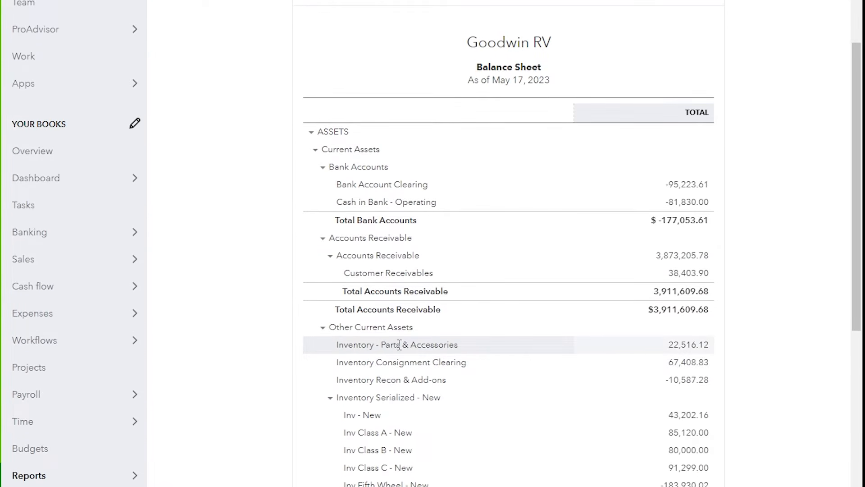
left_click(689, 346)
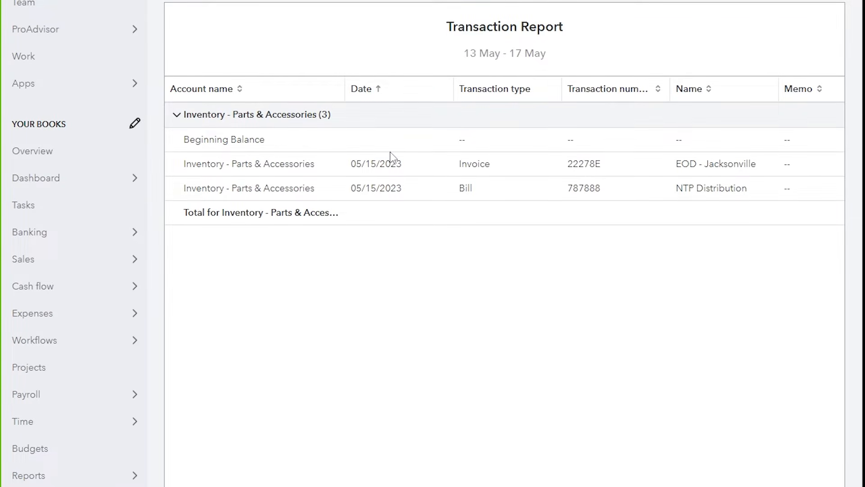
left_click(385, 189)
key("alt+Left")
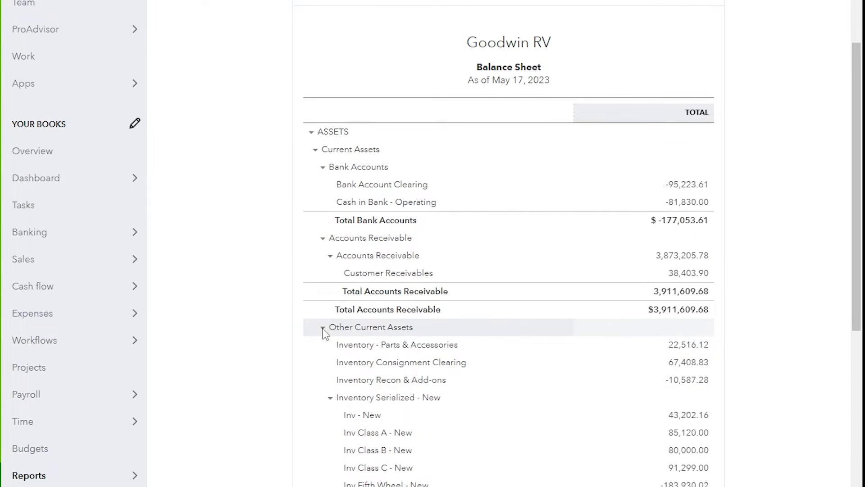
Drill into the Accounts Payable balance and open the 05/15/2023 payable transaction.
scroll(386, 363, "down", 6)
scroll(386, 367, "down", 6)
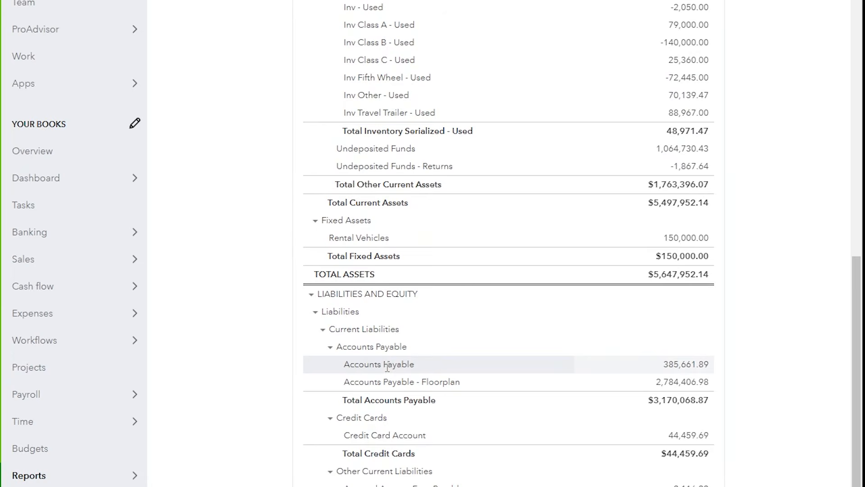
left_click(678, 365)
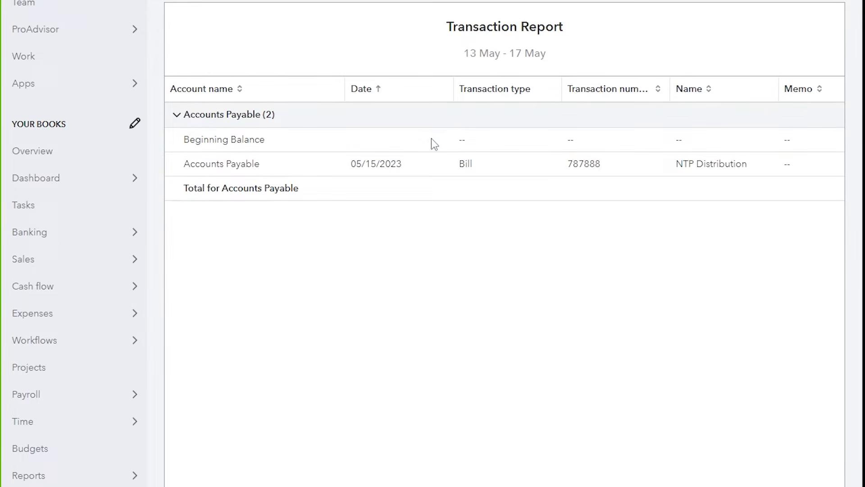
left_click(375, 166)
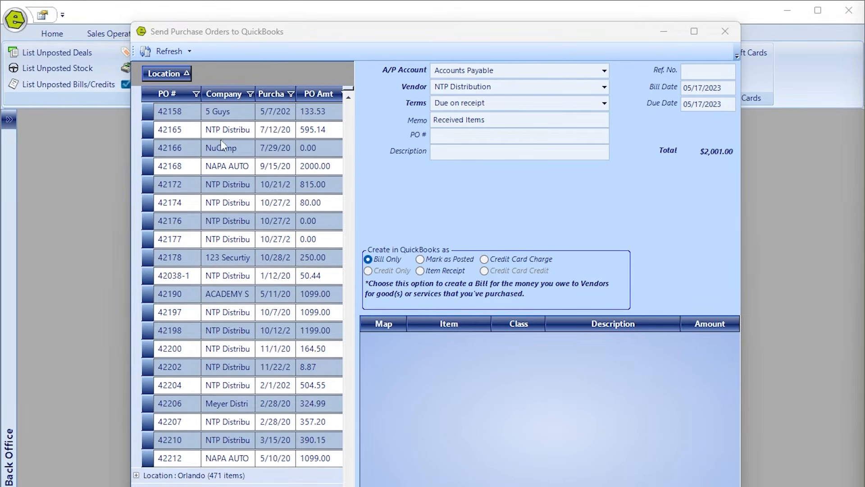
Close the Send Purchase Orders to QuickBooks window holding the $2,001.00 NTP Distribution bill.
left_click(278, 320)
left_click(724, 36)
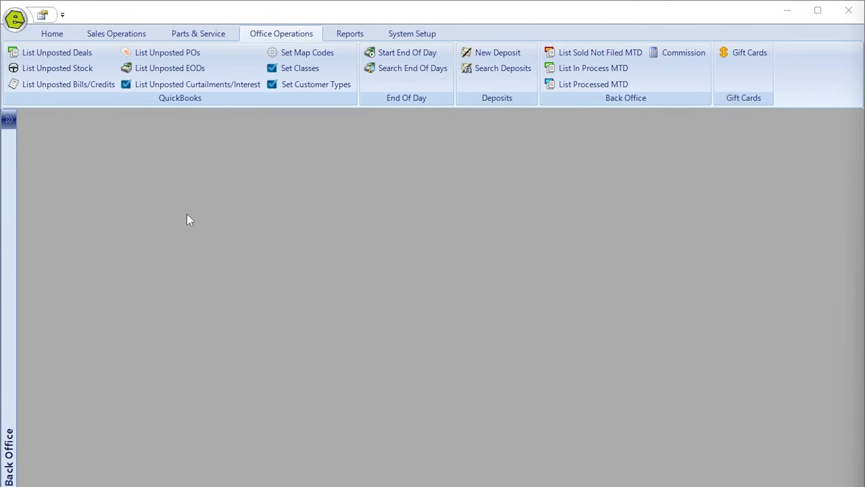
Start an end-of-day settlement for Drawer 1 dated 05/17/2023 with a $200.00 opening amount.
left_click(393, 52)
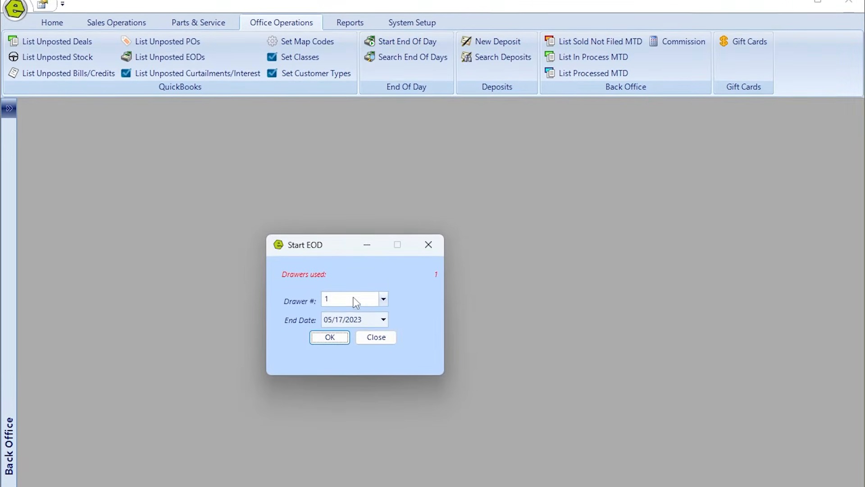
left_click(330, 273)
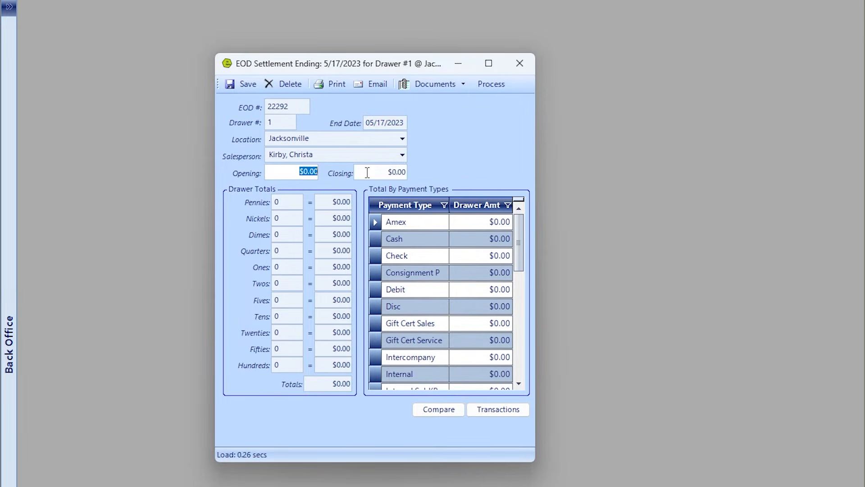
type("20")
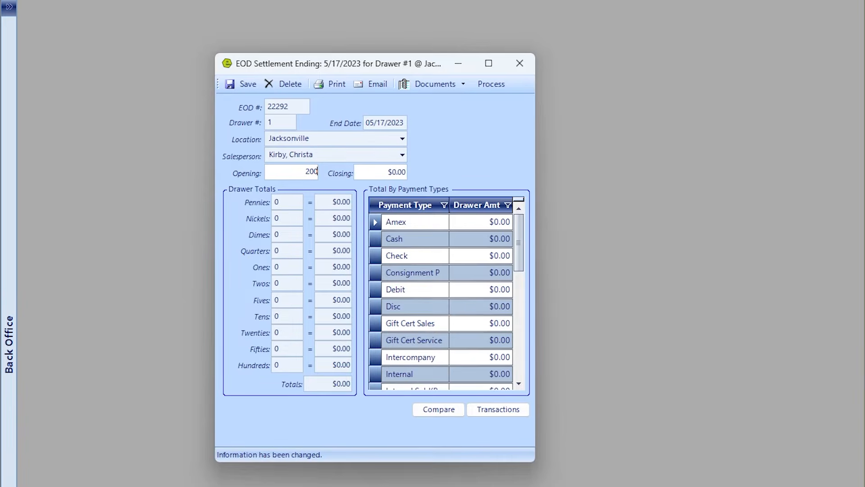
type("0")
key("Tab")
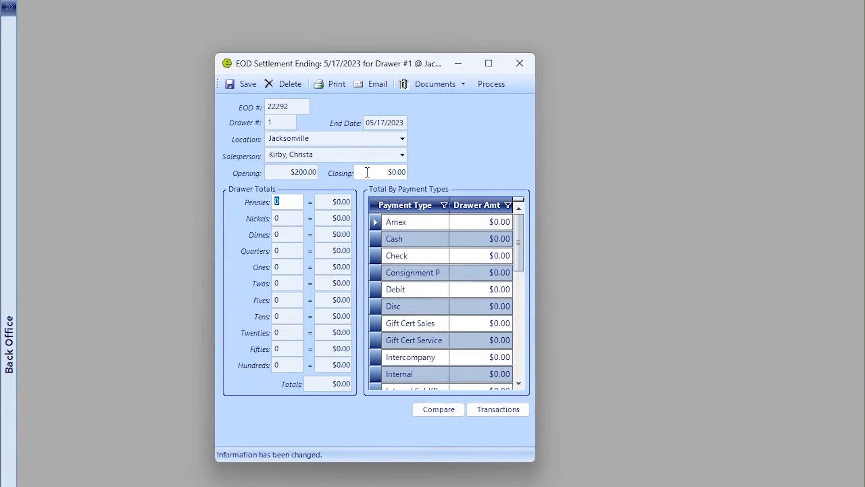
Enter the drawer's coin and bill counts: 5, 5, 5, 5, 55, 5, 5, 5, 5.
key("Tab")
type("5")
key("Tab")
type("5")
key("Tab")
type("5")
key("Tab")
type("5")
key("Tab")
type("5")
key("Tab")
type("55")
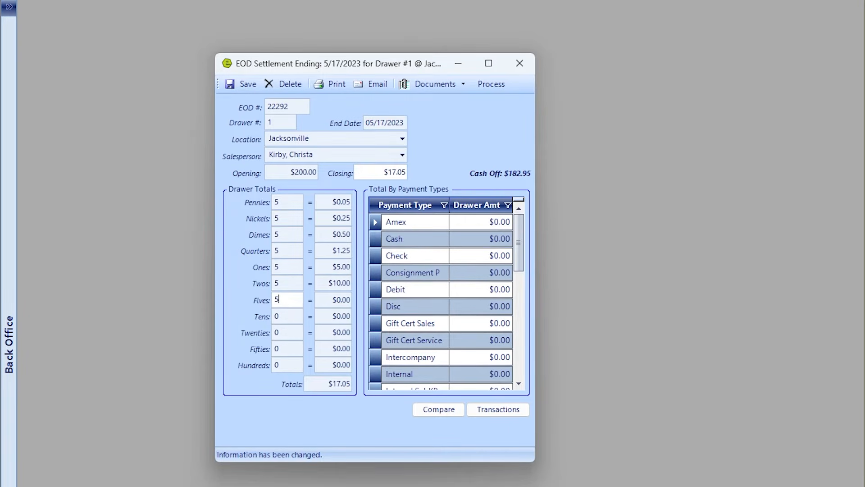
key("Tab")
type("5")
key("Tab")
type("5")
key("Tab")
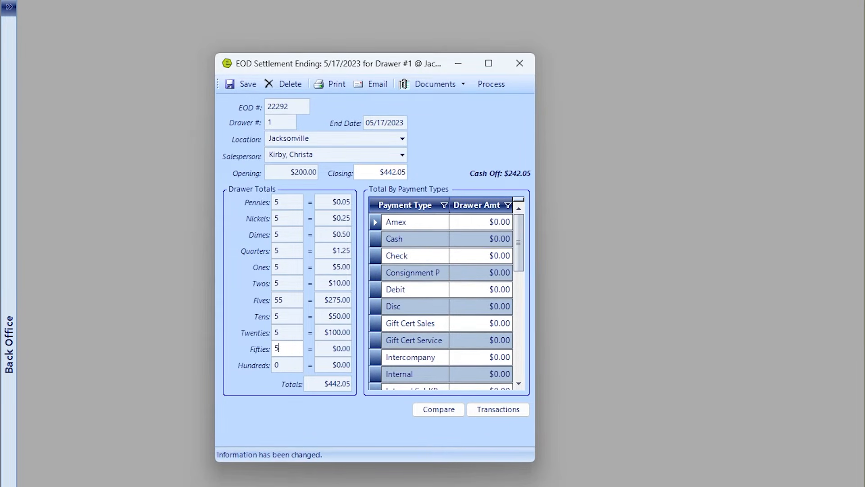
type("5")
key("Tab")
type("5")
key("Tab")
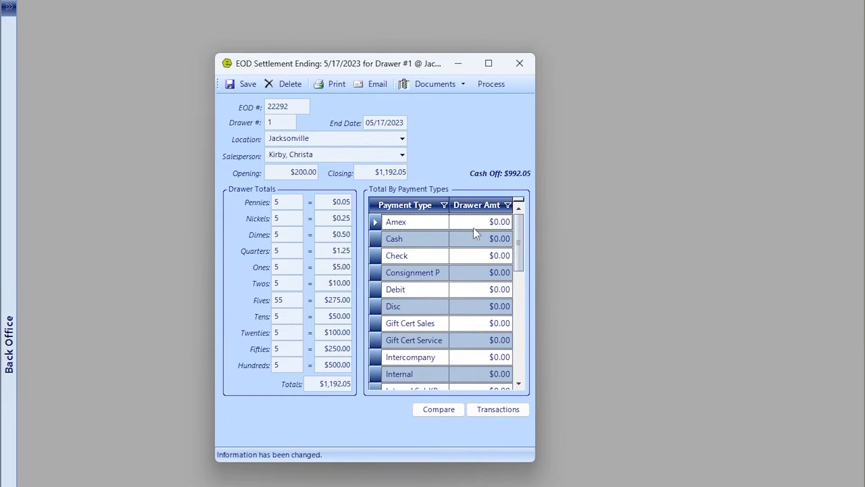
Enter payment-type totals: Cash $992.05, Check $1,000.00 and Amex $8,400.00.
left_click(476, 239)
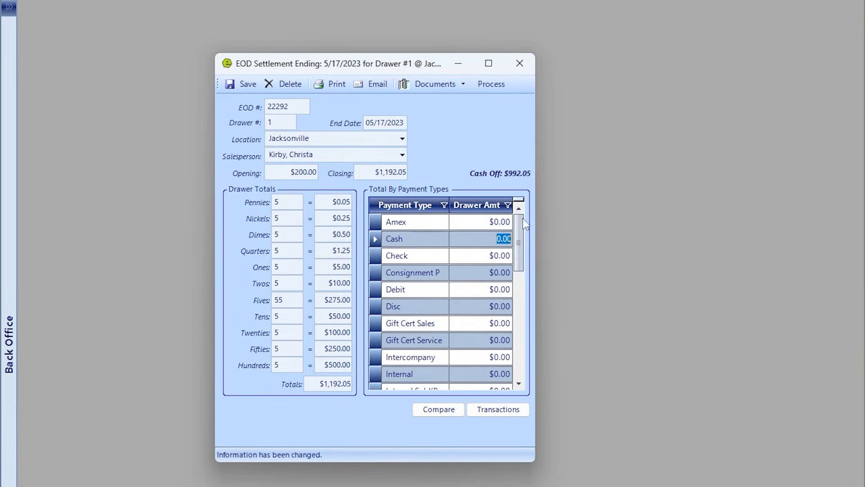
type("992.05")
key("Tab")
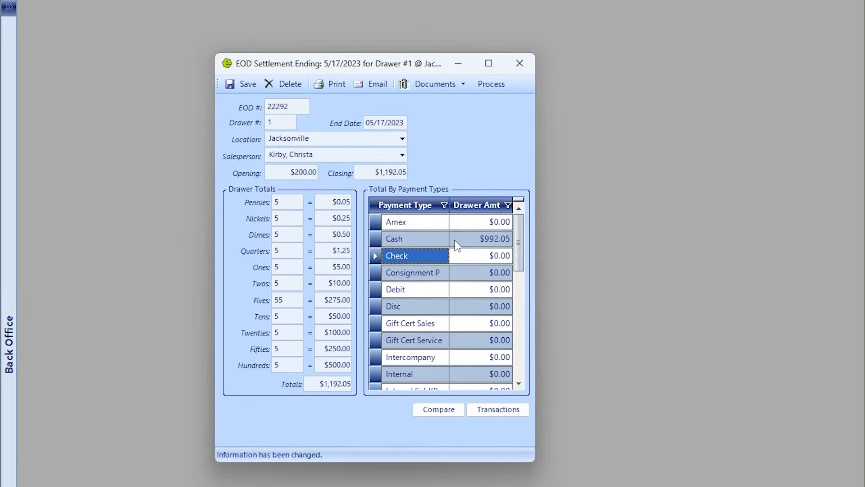
left_click(459, 238)
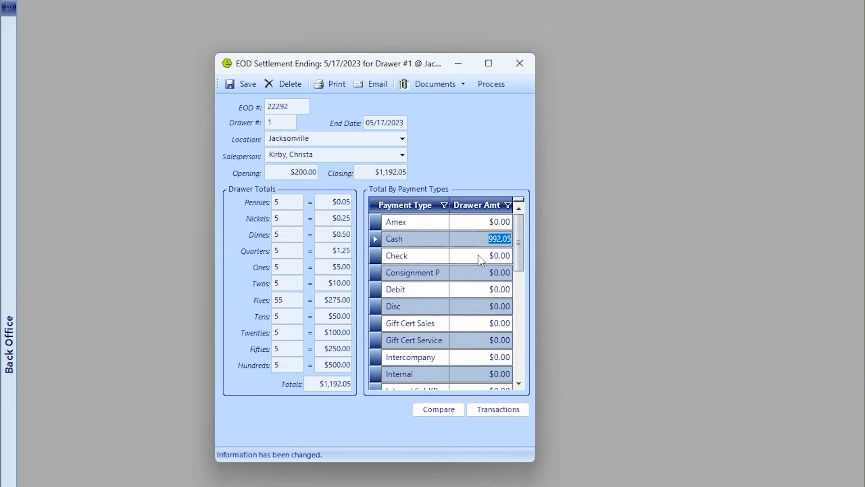
key("Tab")
type("100")
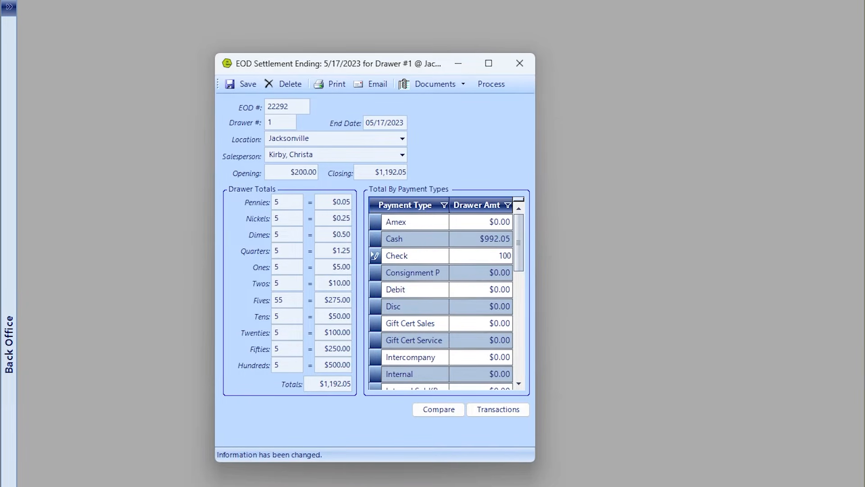
type("0.00")
left_click(483, 221)
type("8400")
key("Return")
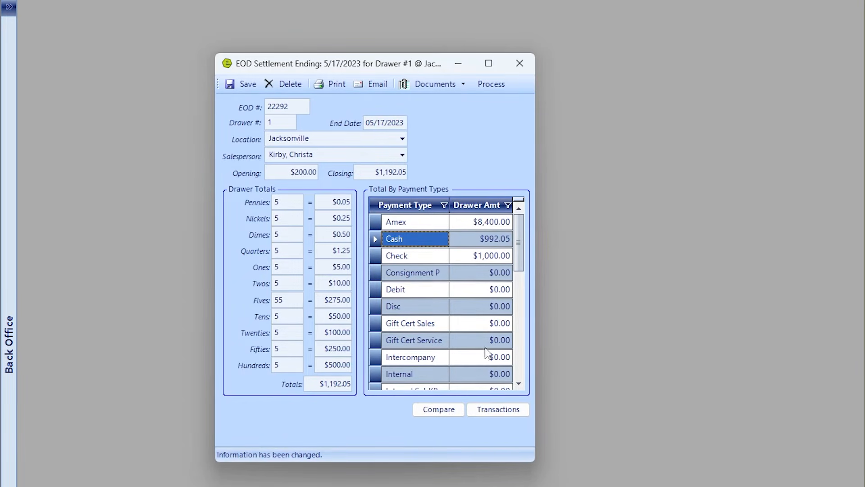
Compare drawer and invoice amounts, process the Drawer 1 settlement, and print its EOD Transactions report.
left_click(449, 415)
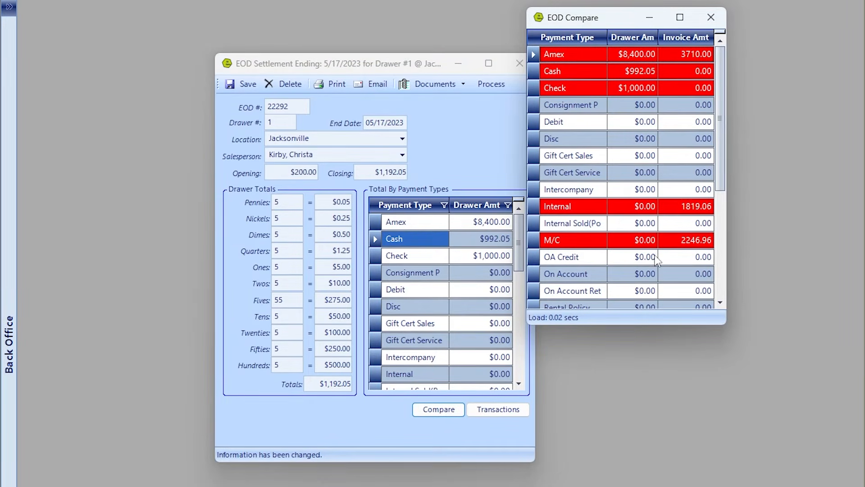
left_click(711, 18)
left_click(506, 86)
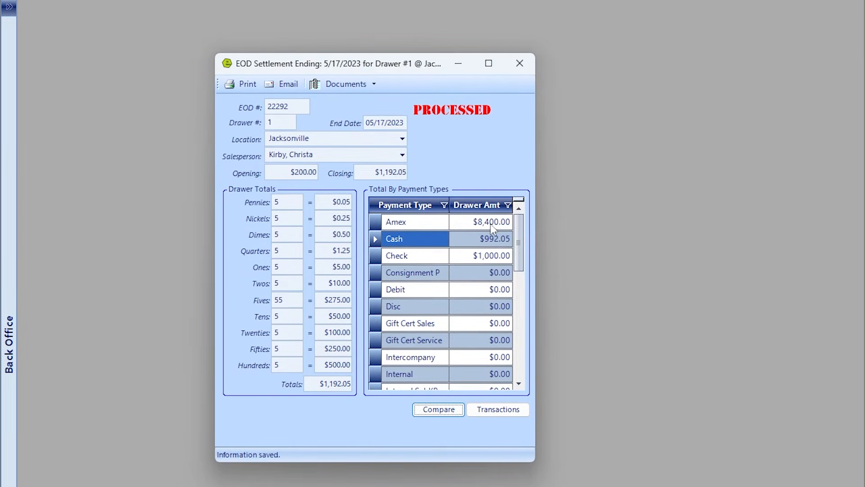
left_click(245, 85)
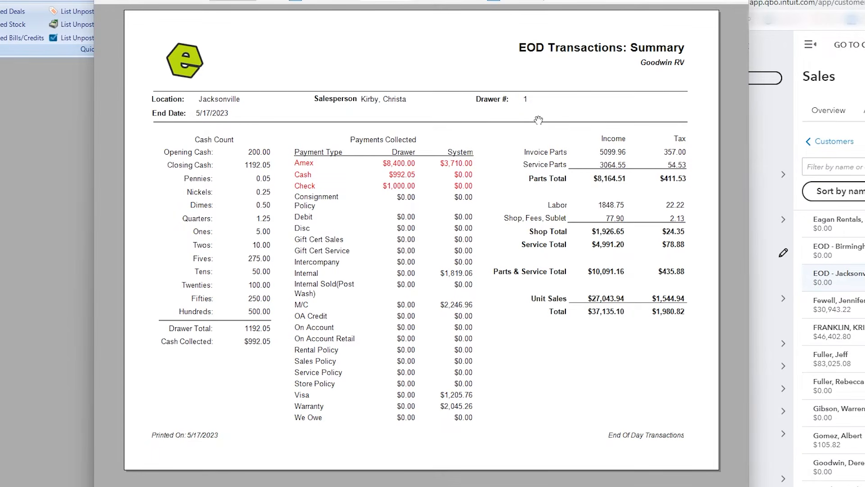
Page through the EOD report from Parts Sales and Service Sales to Deposits and Parts Sold.
left_click(432, 3)
left_click(430, 2)
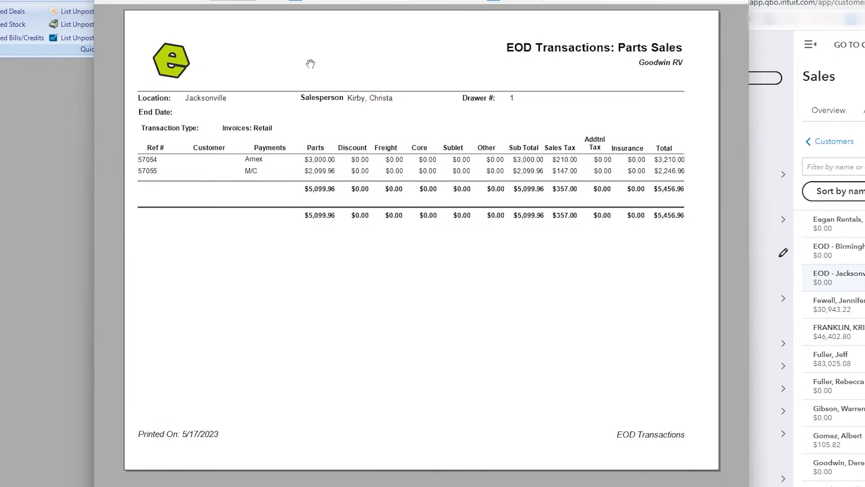
left_click(419, 2)
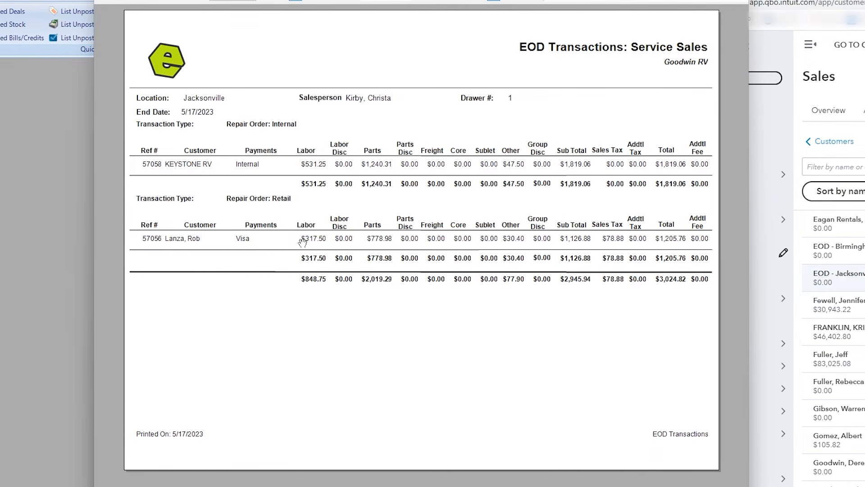
left_click(419, 1)
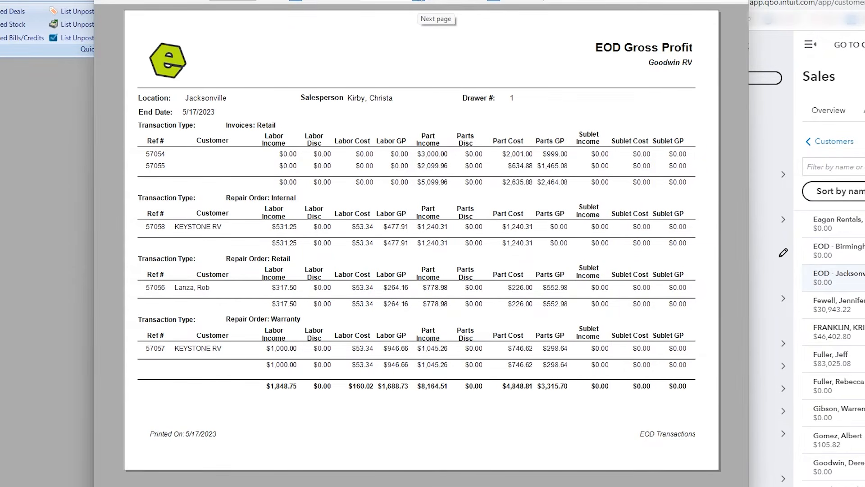
left_click(419, 1)
left_click(419, 1)
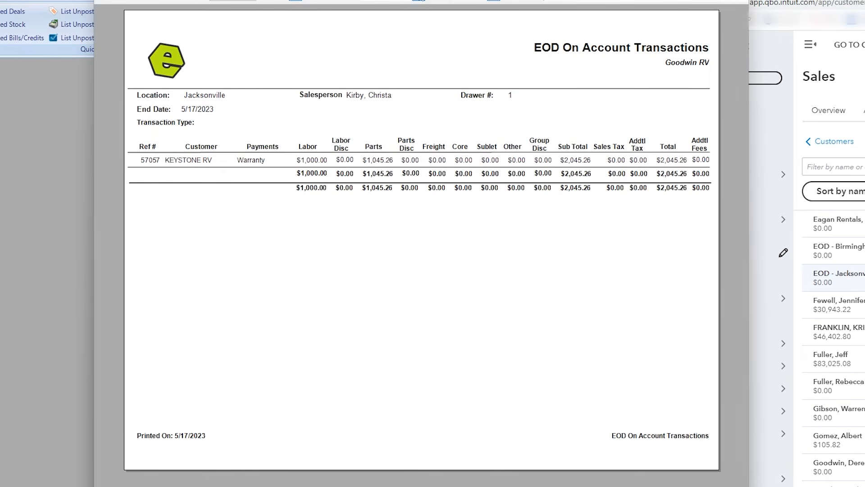
left_click(421, 1)
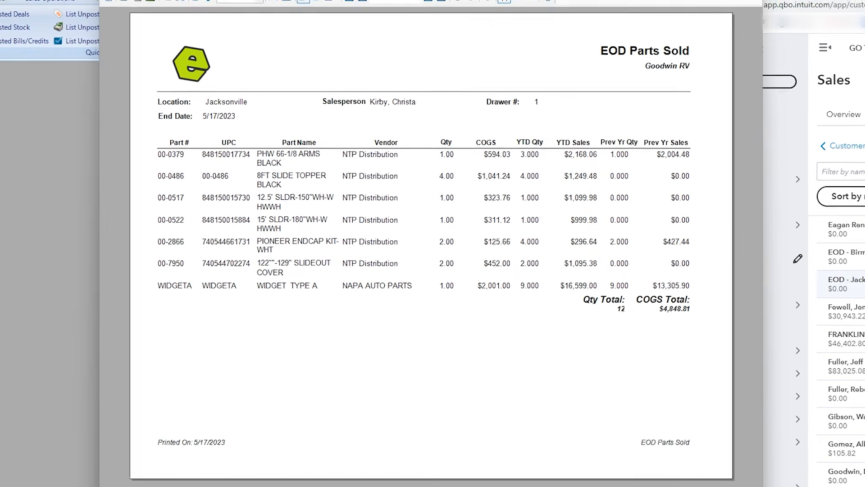
Close the report preview and the EOD Settlement window, then list unposted EODs.
left_click(737, 1)
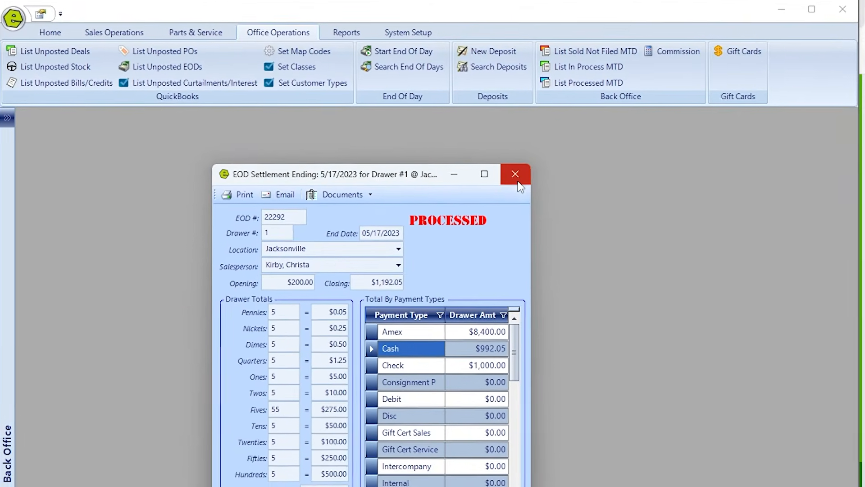
left_click(519, 183)
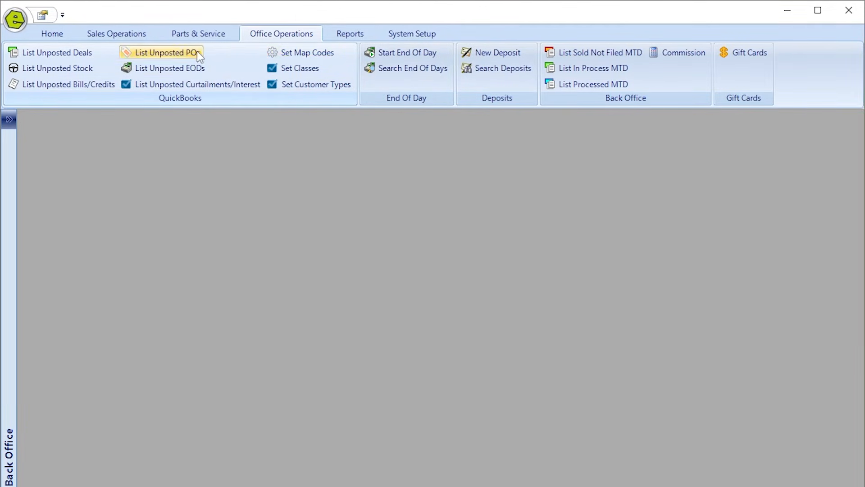
left_click(182, 68)
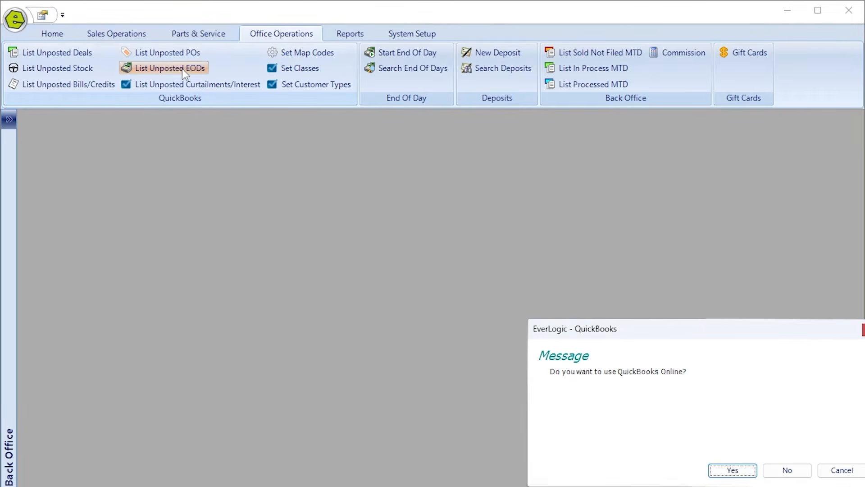
Connect to QuickBooks Online and load EOD 22292's Jacksonville line items for review.
left_click(713, 472)
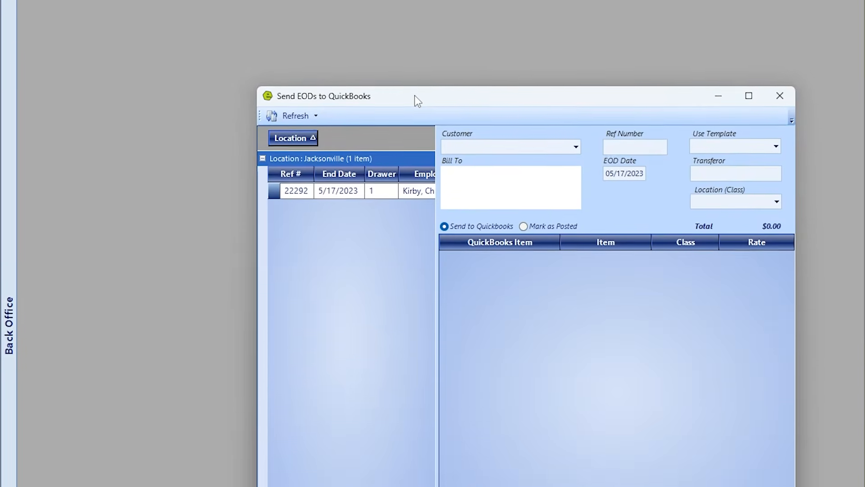
left_click_drag(415, 96, 330, 25)
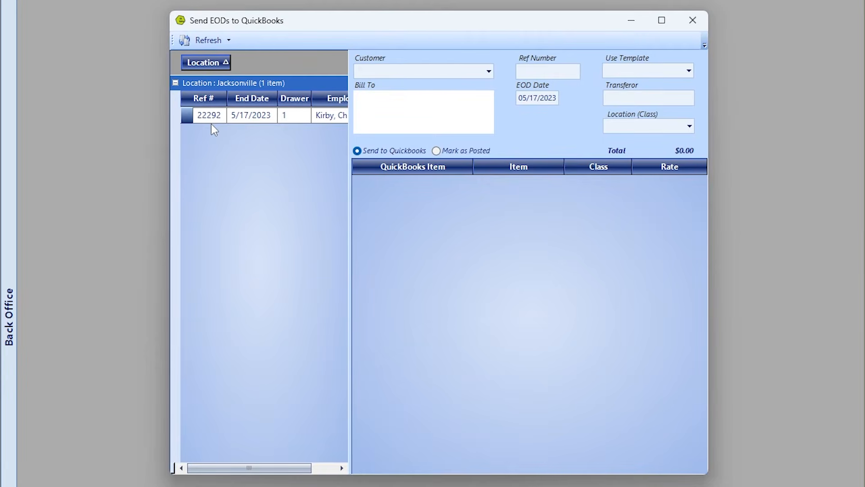
left_click(188, 117)
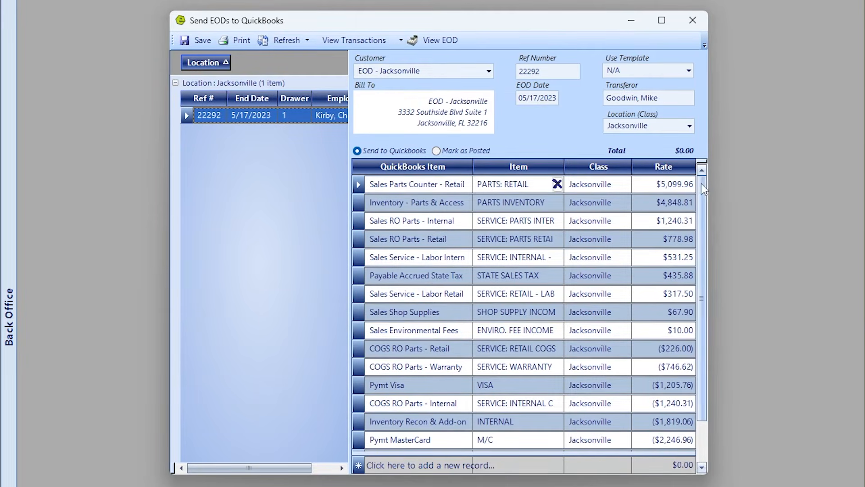
left_click_drag(701, 183, 706, 271)
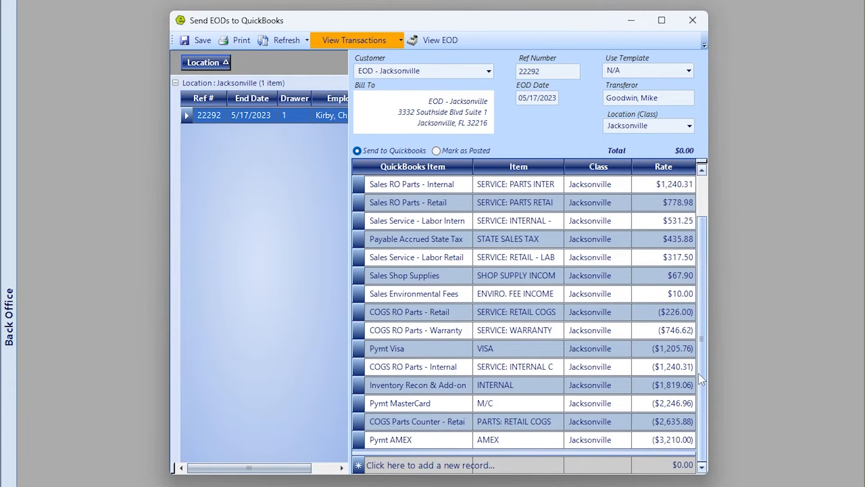
scroll(704, 357, "up", 1)
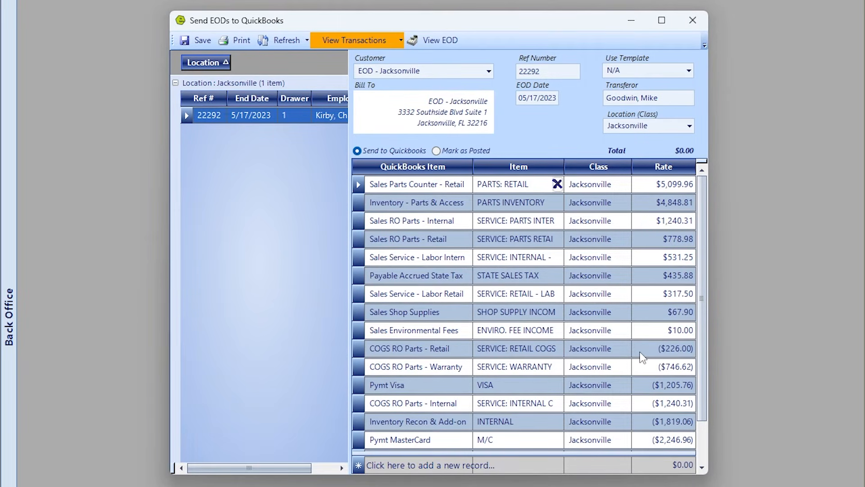
scroll(639, 351, "down", 1)
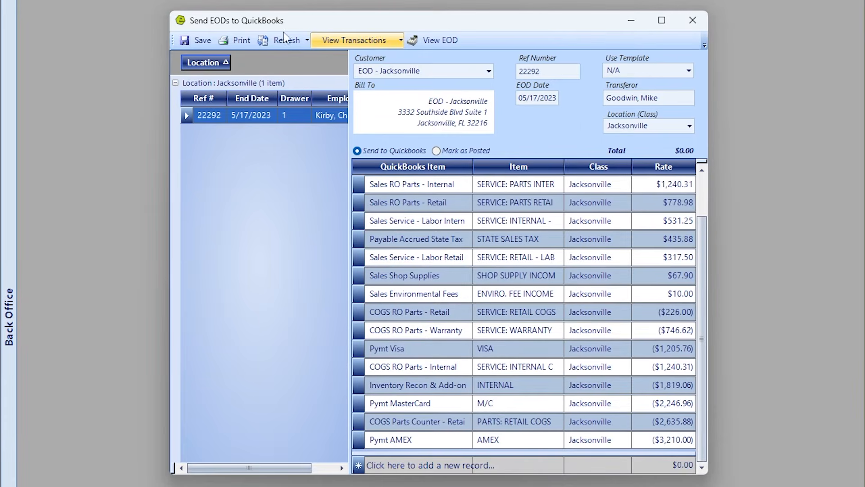
left_click(381, 41)
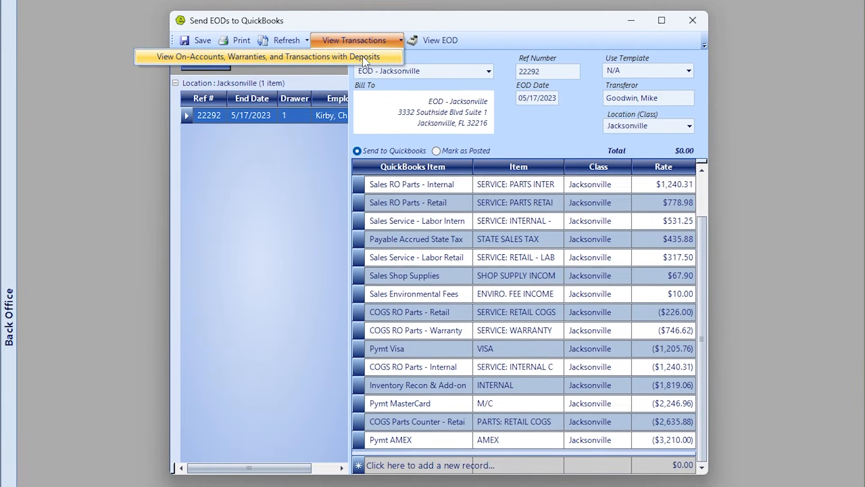
Review the on-account warranty list, then post the $500.00 Amex deposit, adding customer KEYSTONE RV WARRANTY.
left_click(378, 56)
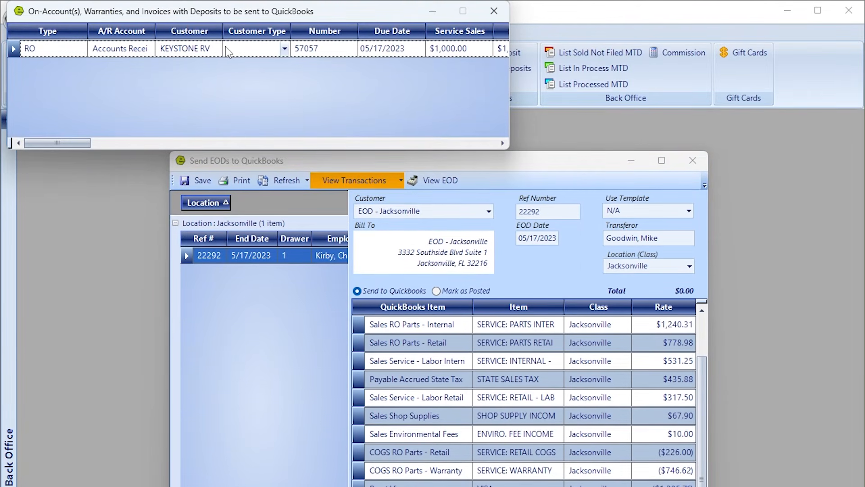
left_click(494, 11)
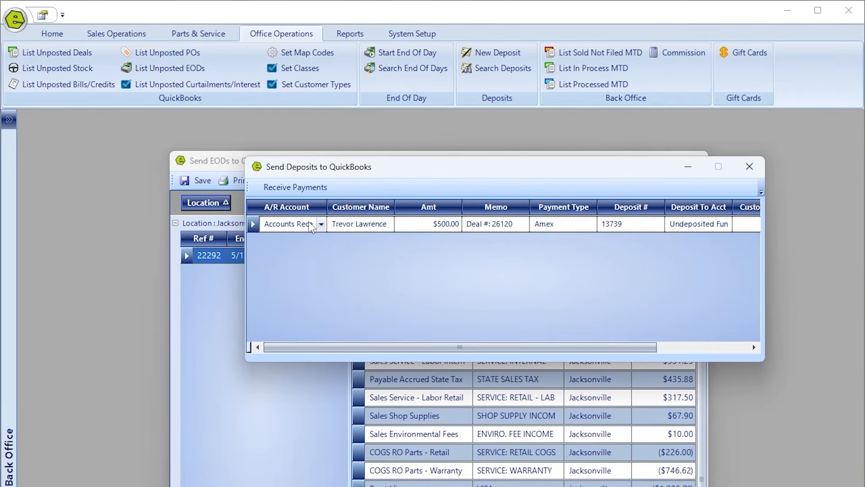
left_click(309, 193)
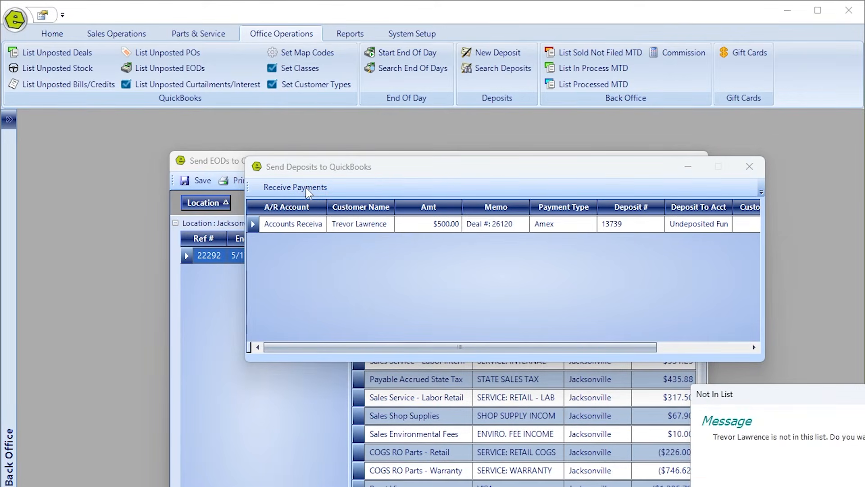
left_click_drag(811, 399, 407, 279)
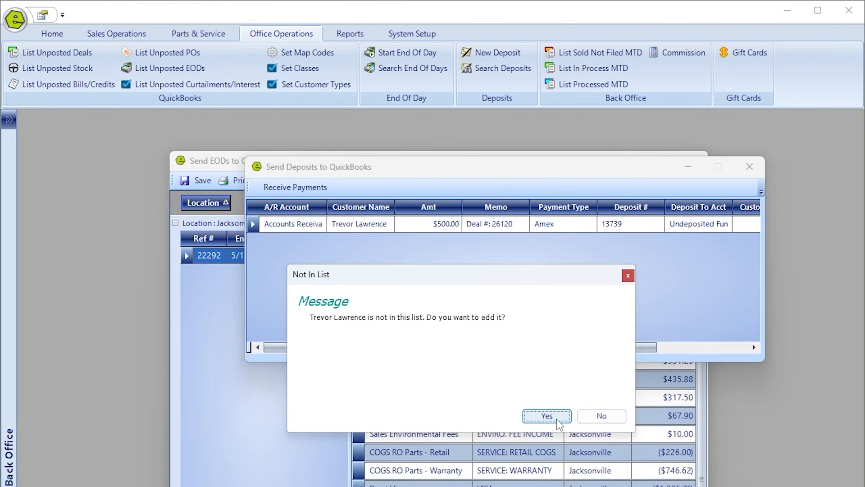
left_click(547, 416)
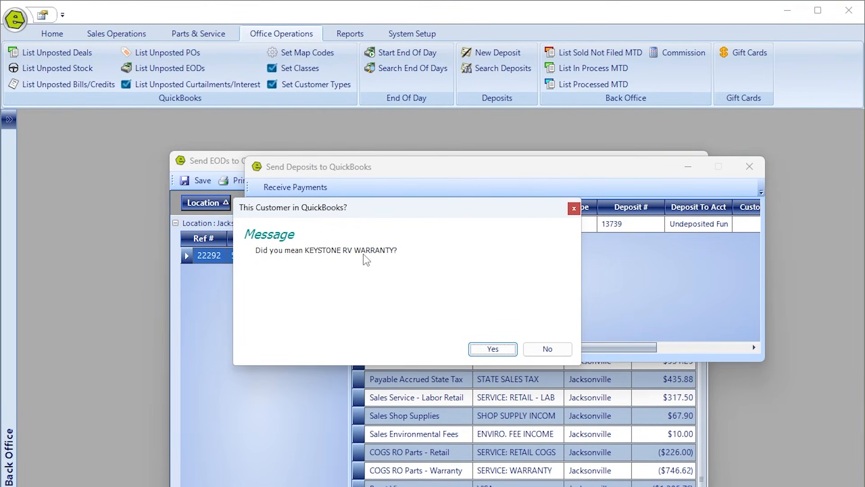
left_click(496, 350)
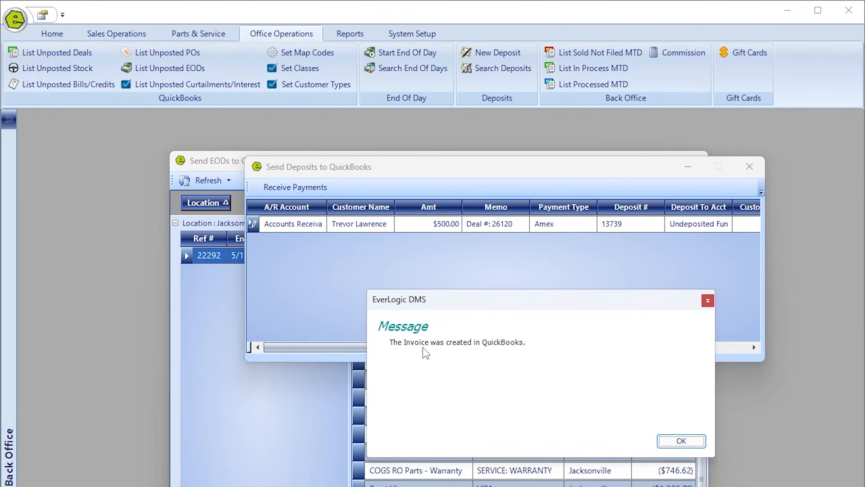
left_click(681, 442)
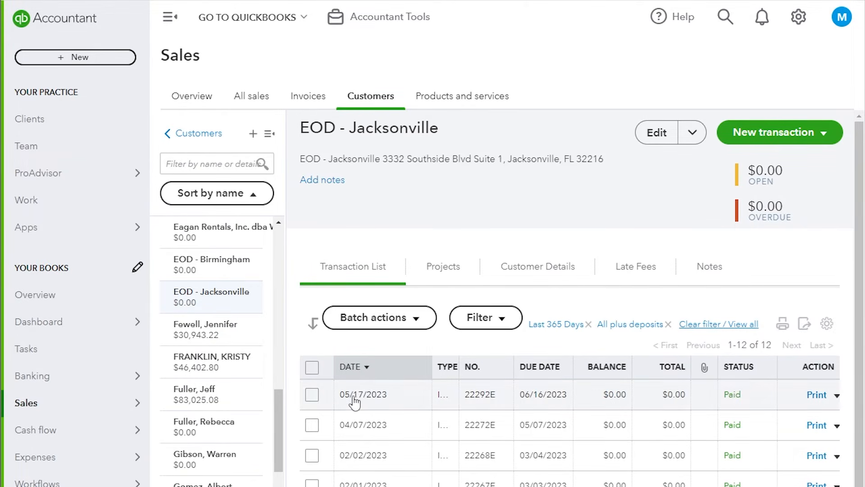
Check invoice 22292E, then find KEYSTONE RV WARRANTY and review its $2,045.26 invoice 57057WI.
scroll(357, 400, "down", 2)
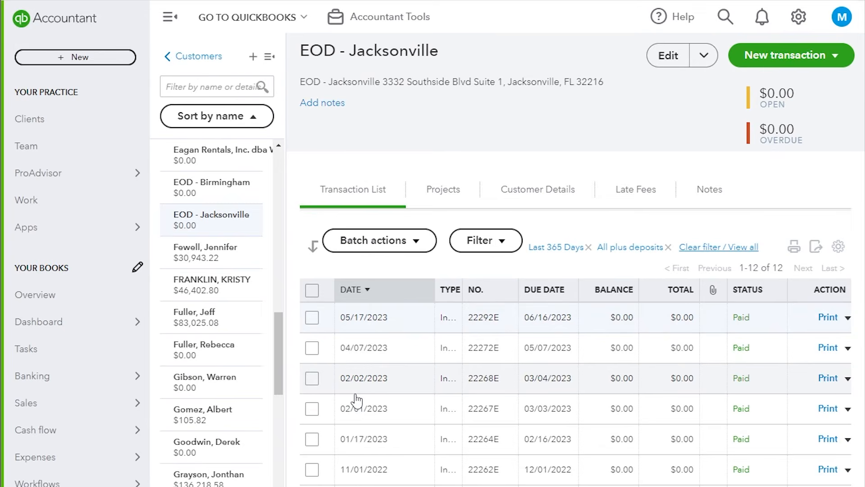
left_click(377, 332)
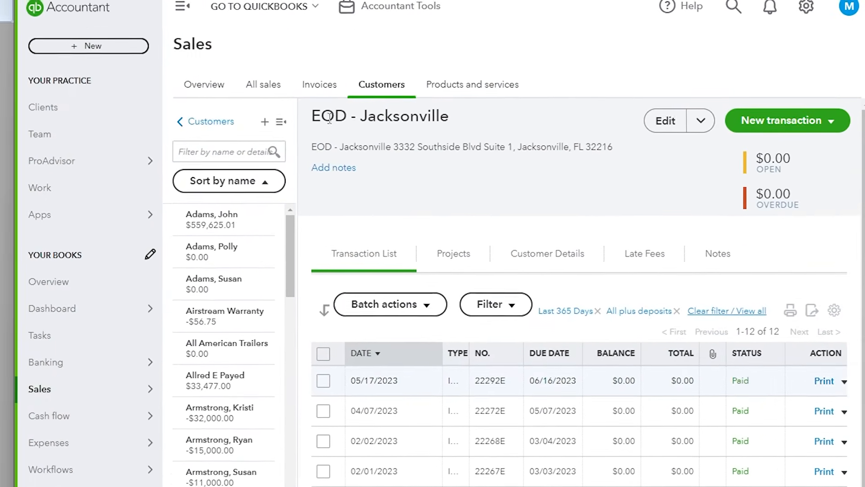
left_click(211, 160)
type("keystone")
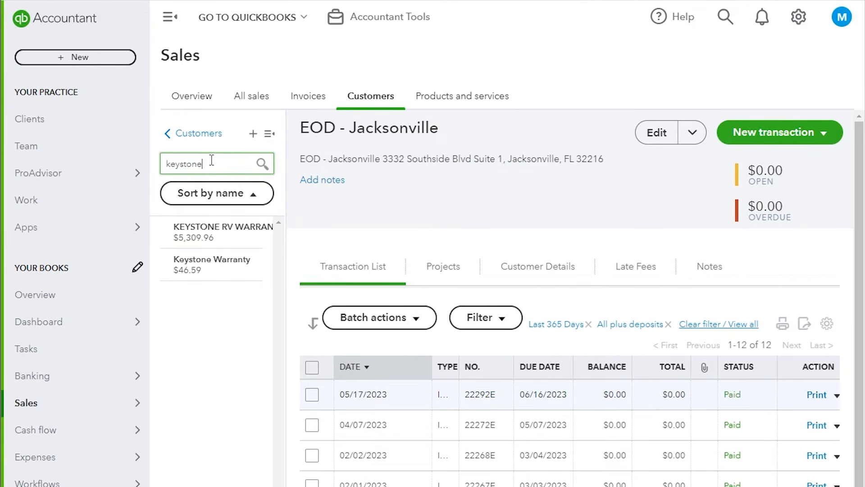
left_click(198, 232)
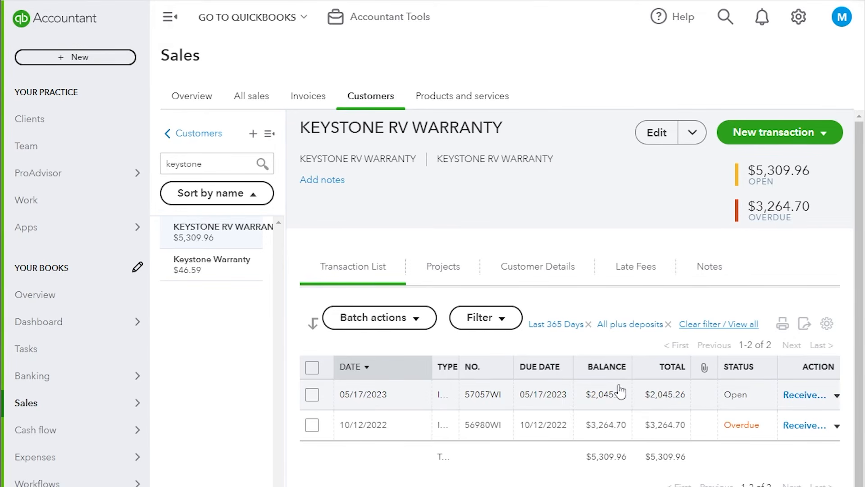
left_click(379, 397)
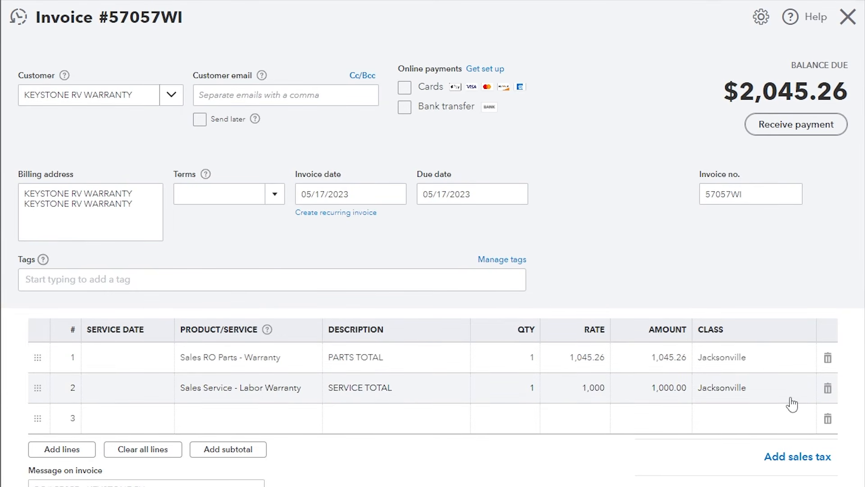
left_click(848, 17)
Search customers for 'lawre' and open the matching customer with the -$500.00 balance.
left_click(225, 161)
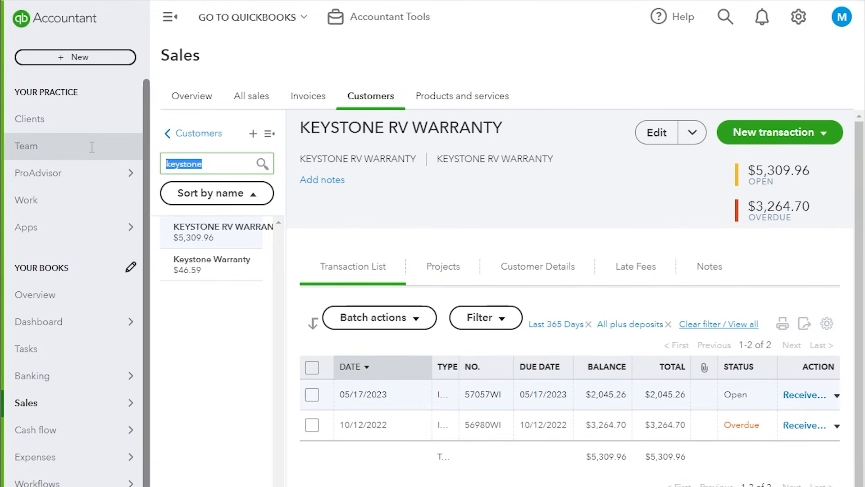
type("lawre")
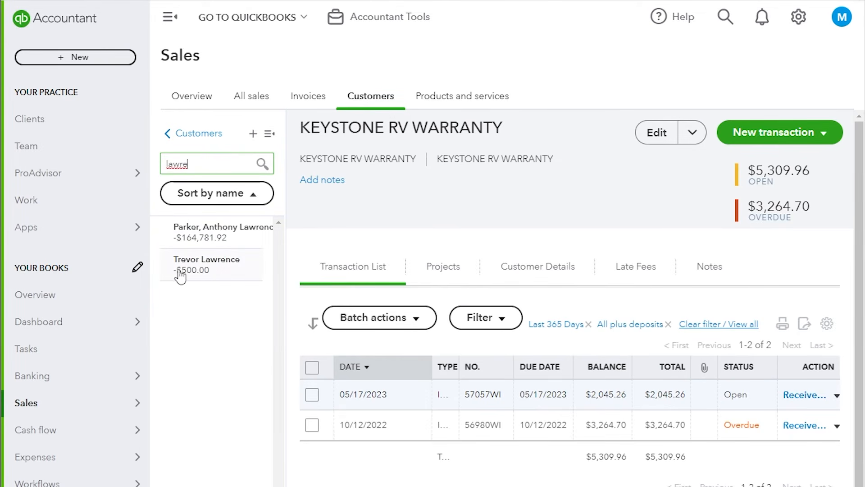
left_click(205, 266)
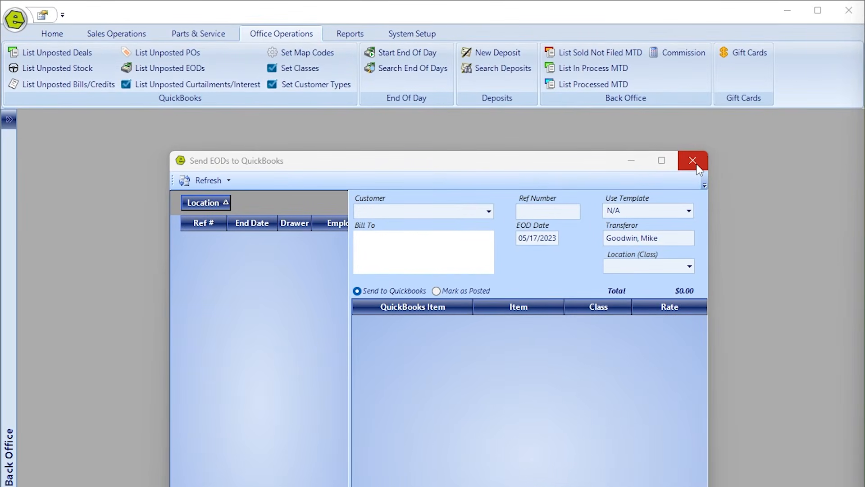
Close Send EODs to QuickBooks and open List Unposted Curtailments/Interest, connected to QuickBooks Online.
left_click(692, 161)
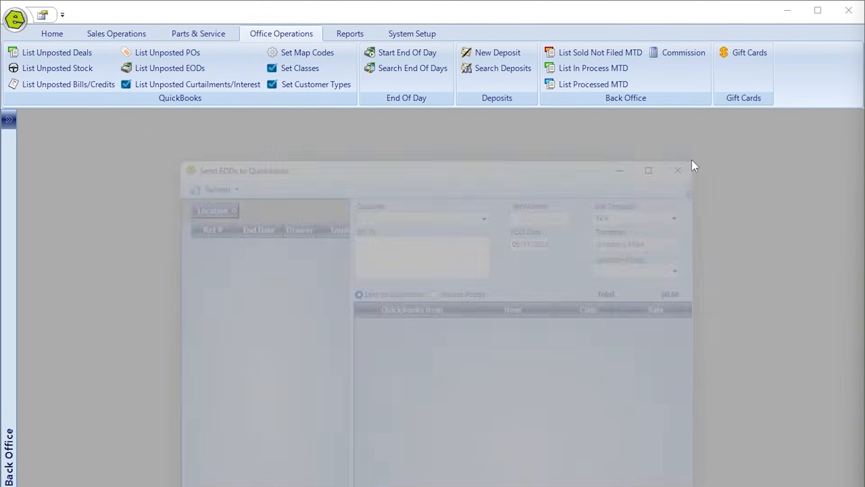
left_click(209, 86)
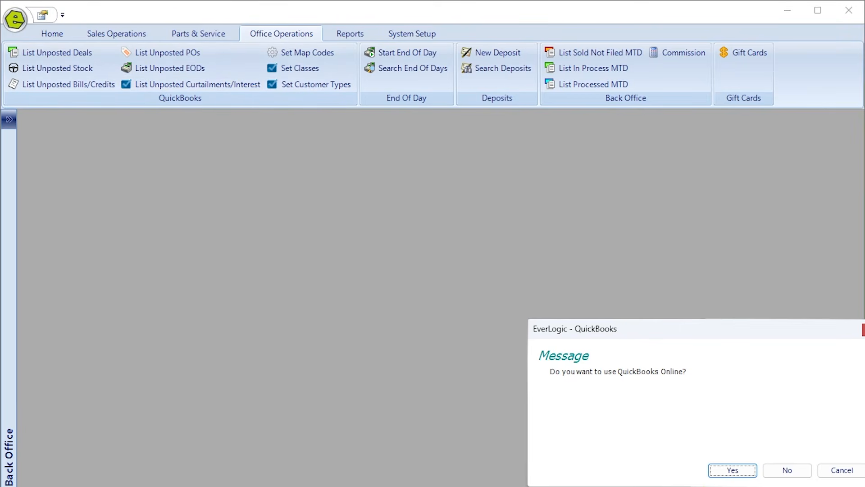
left_click(721, 471)
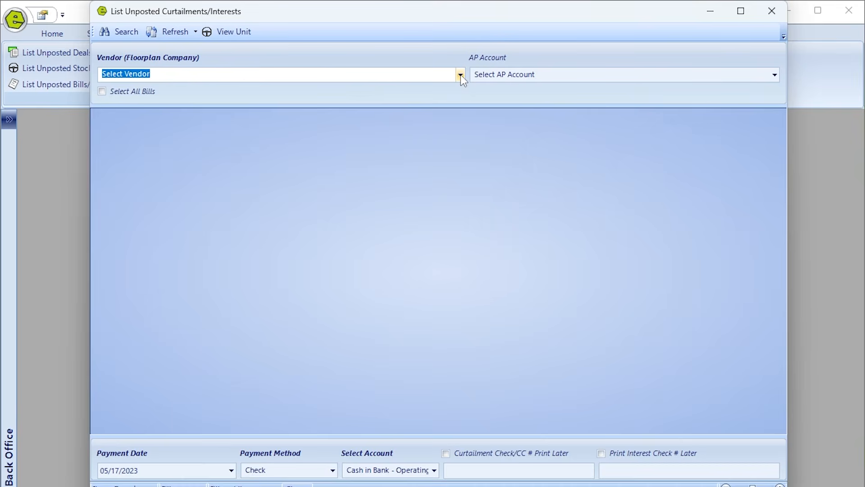
Load unposted bills for vendor NextGear under AP account Accounts Payable - Floorplan.
left_click(461, 75)
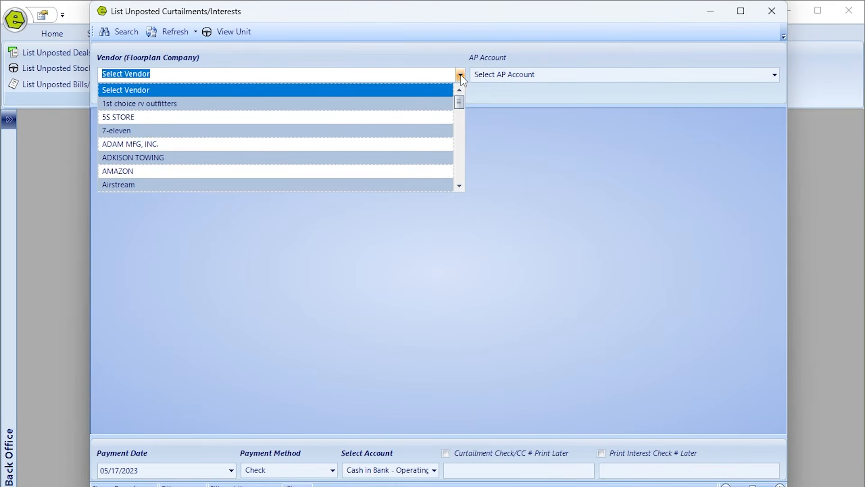
type("Ne")
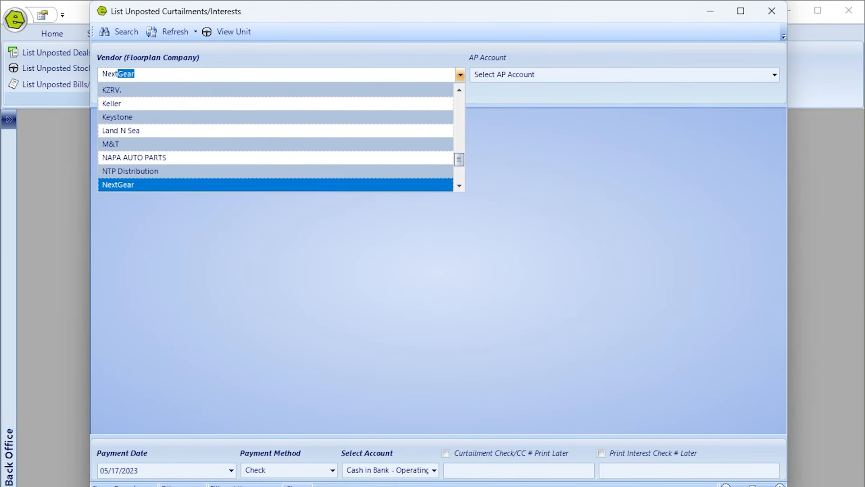
type("xt")
key("Tab")
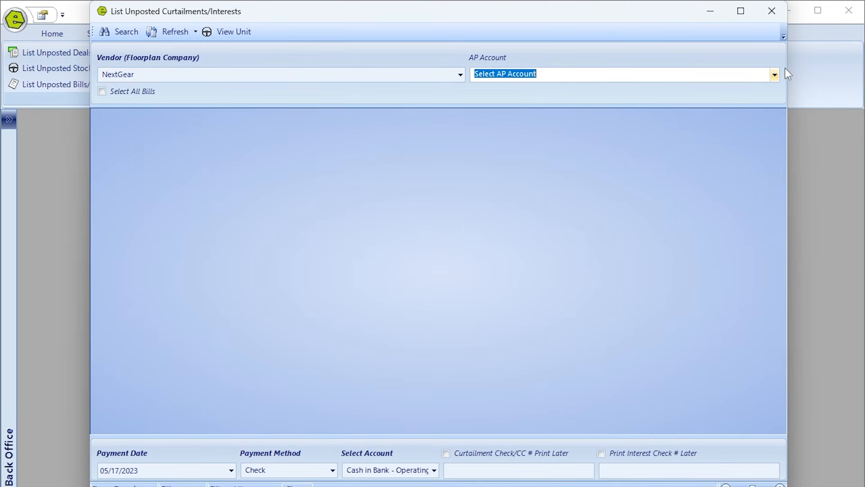
left_click(775, 75)
left_click(627, 118)
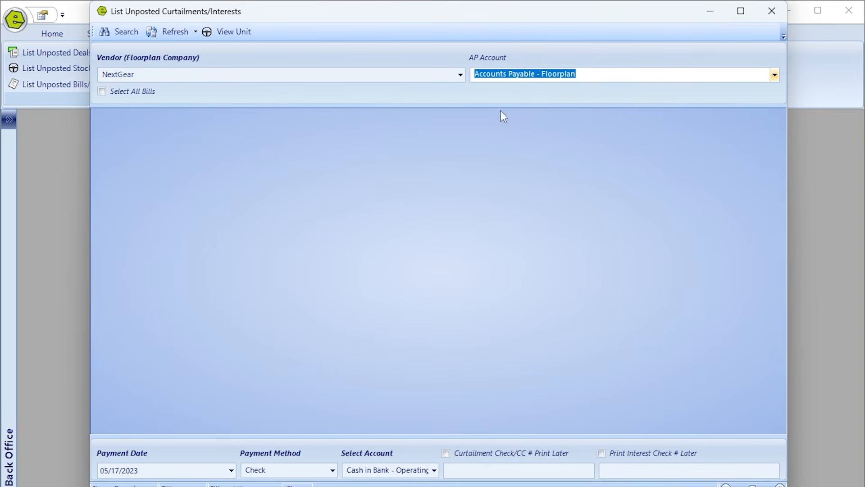
left_click(122, 32)
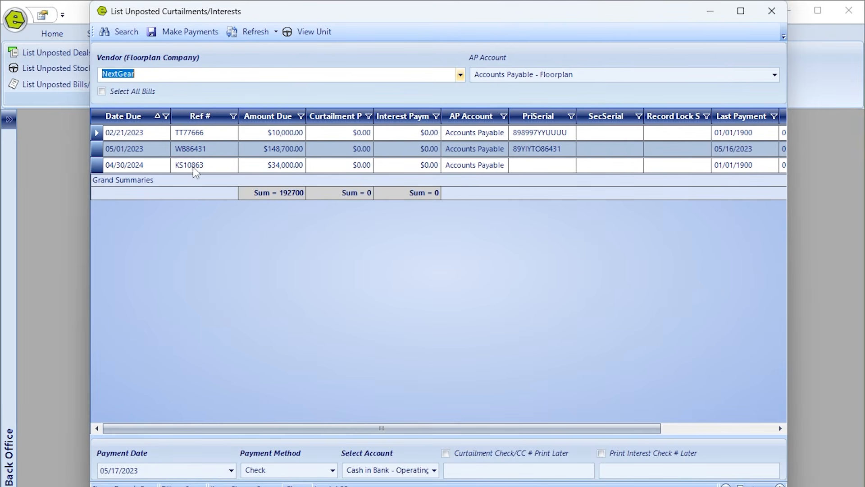
Enter curtailments of $34,000 on KS10863 and $1,000 on WB86431.
left_click(151, 167)
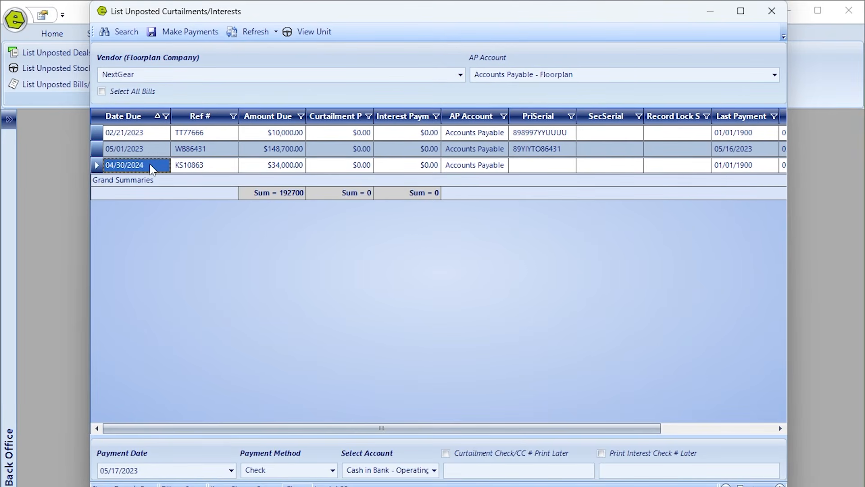
left_click(342, 167)
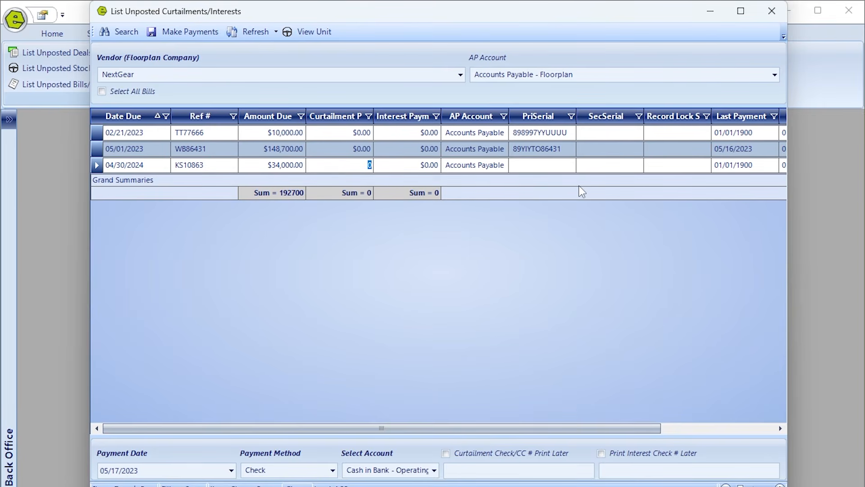
type("34000")
key("Tab")
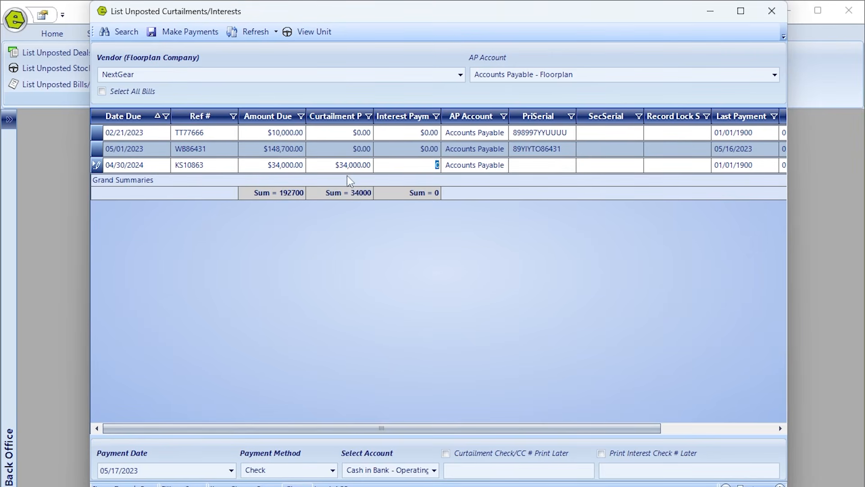
left_click(345, 151)
type("1,000")
left_click(359, 133)
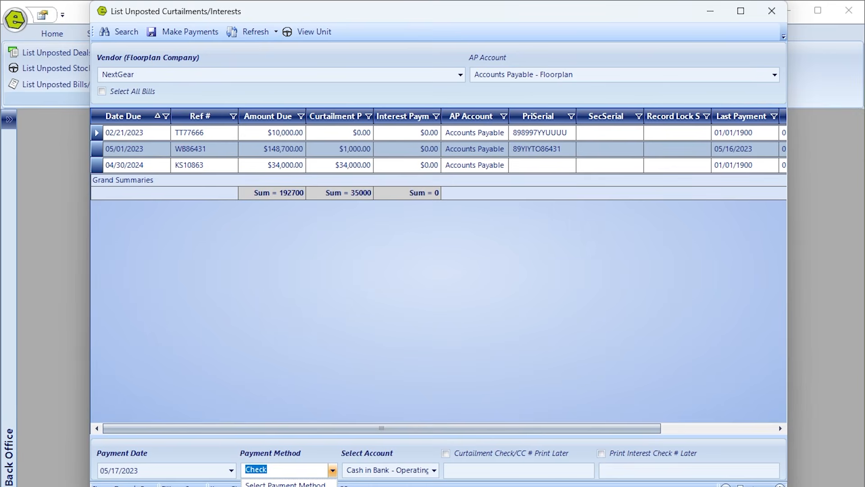
Pay the curtailments by Check from Cash in Bank - Operating and post them to QuickBooks.
left_click(289, 486)
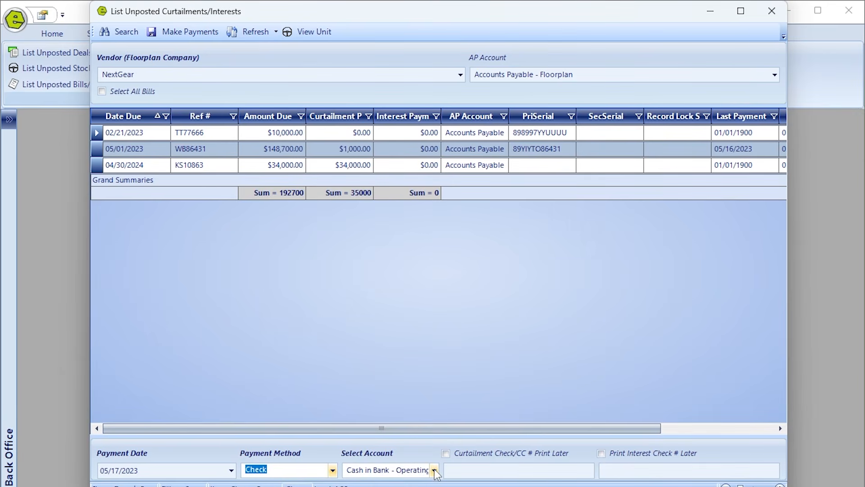
left_click(434, 471)
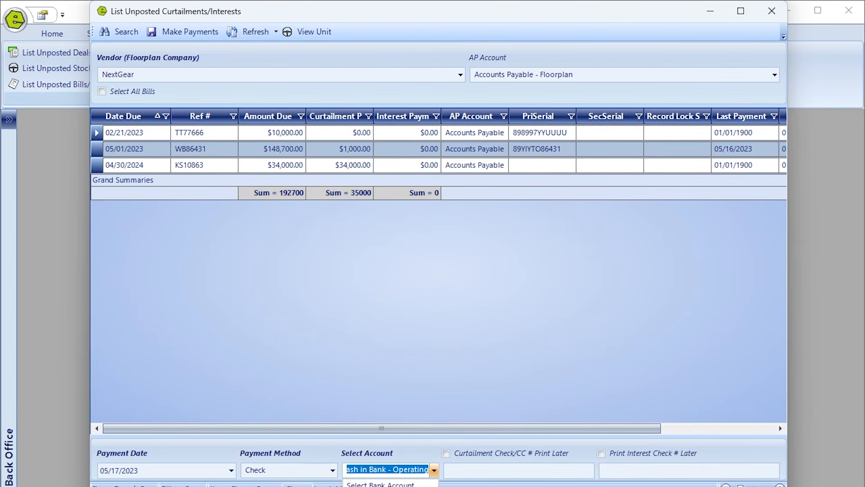
left_click(390, 486)
left_click(482, 472)
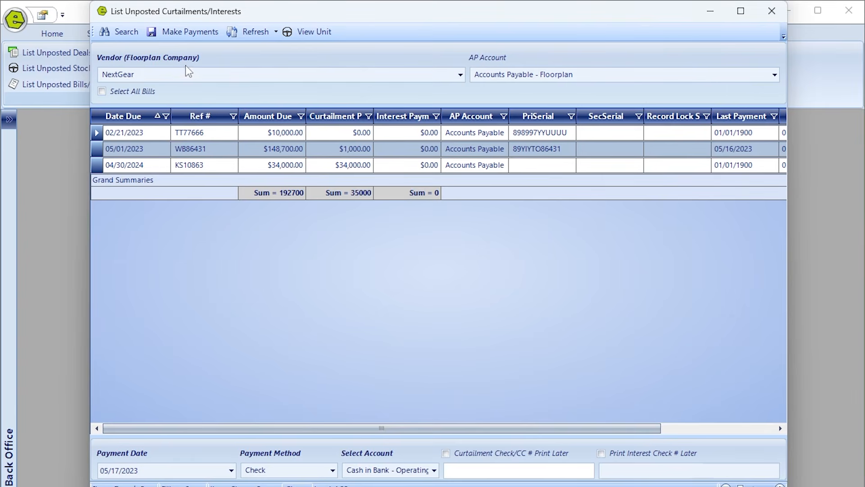
left_click(169, 30)
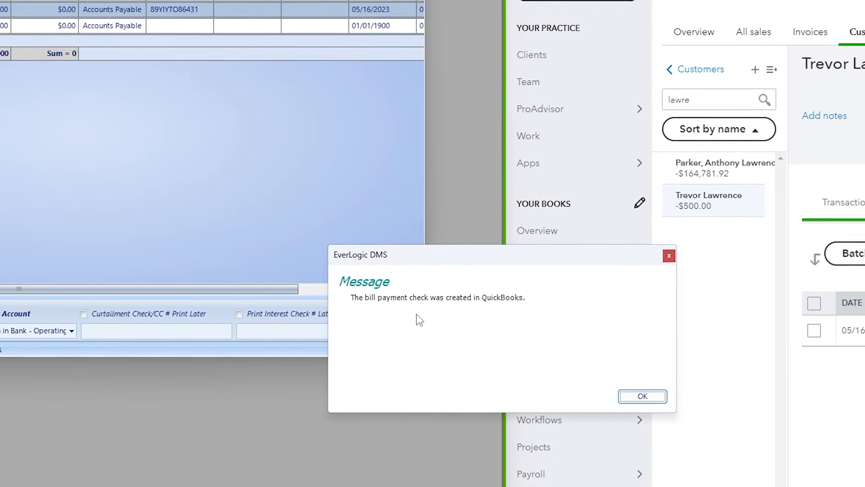
Dismiss the confirmation and open NextGear's vendor page showing the -$35,000.00 bill payment check.
left_click(861, 484)
mouse_move(858, 486)
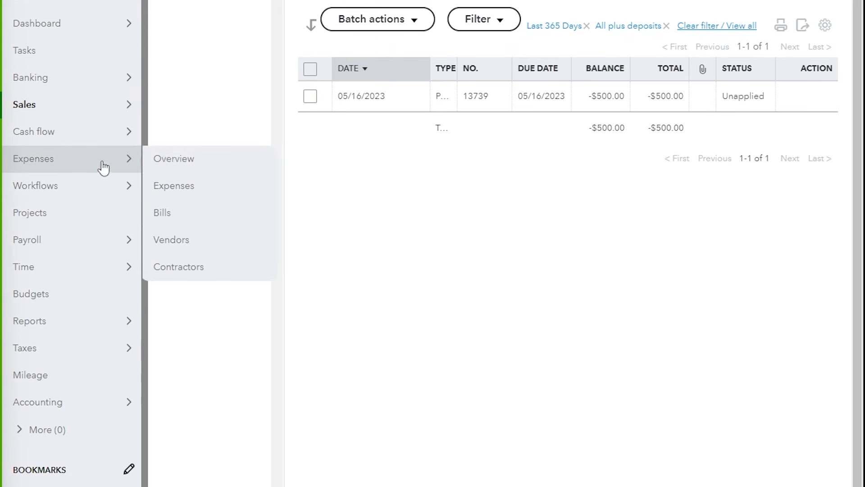
left_click(193, 240)
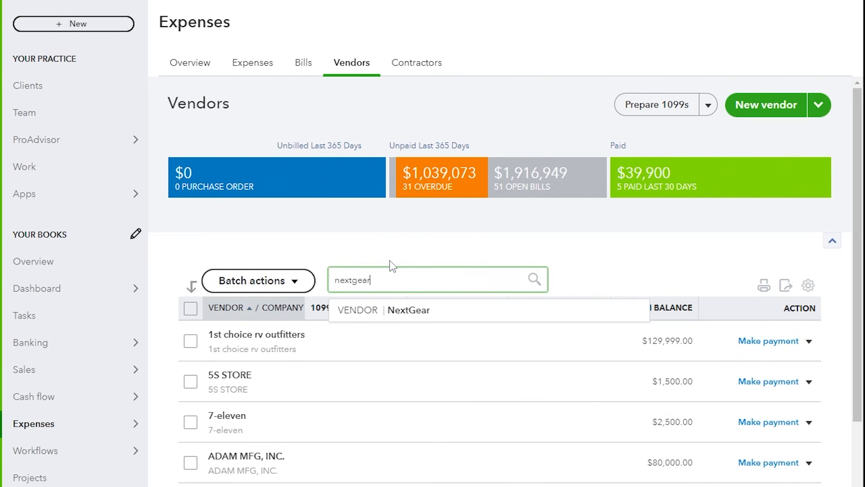
left_click(410, 311)
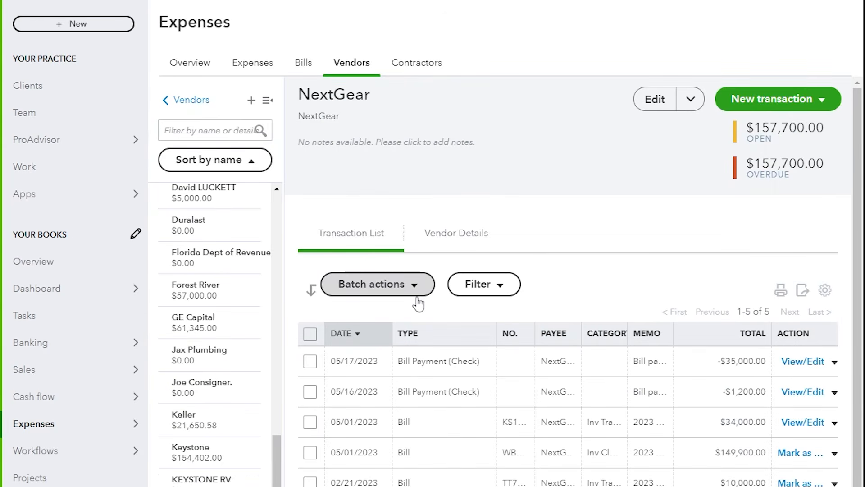